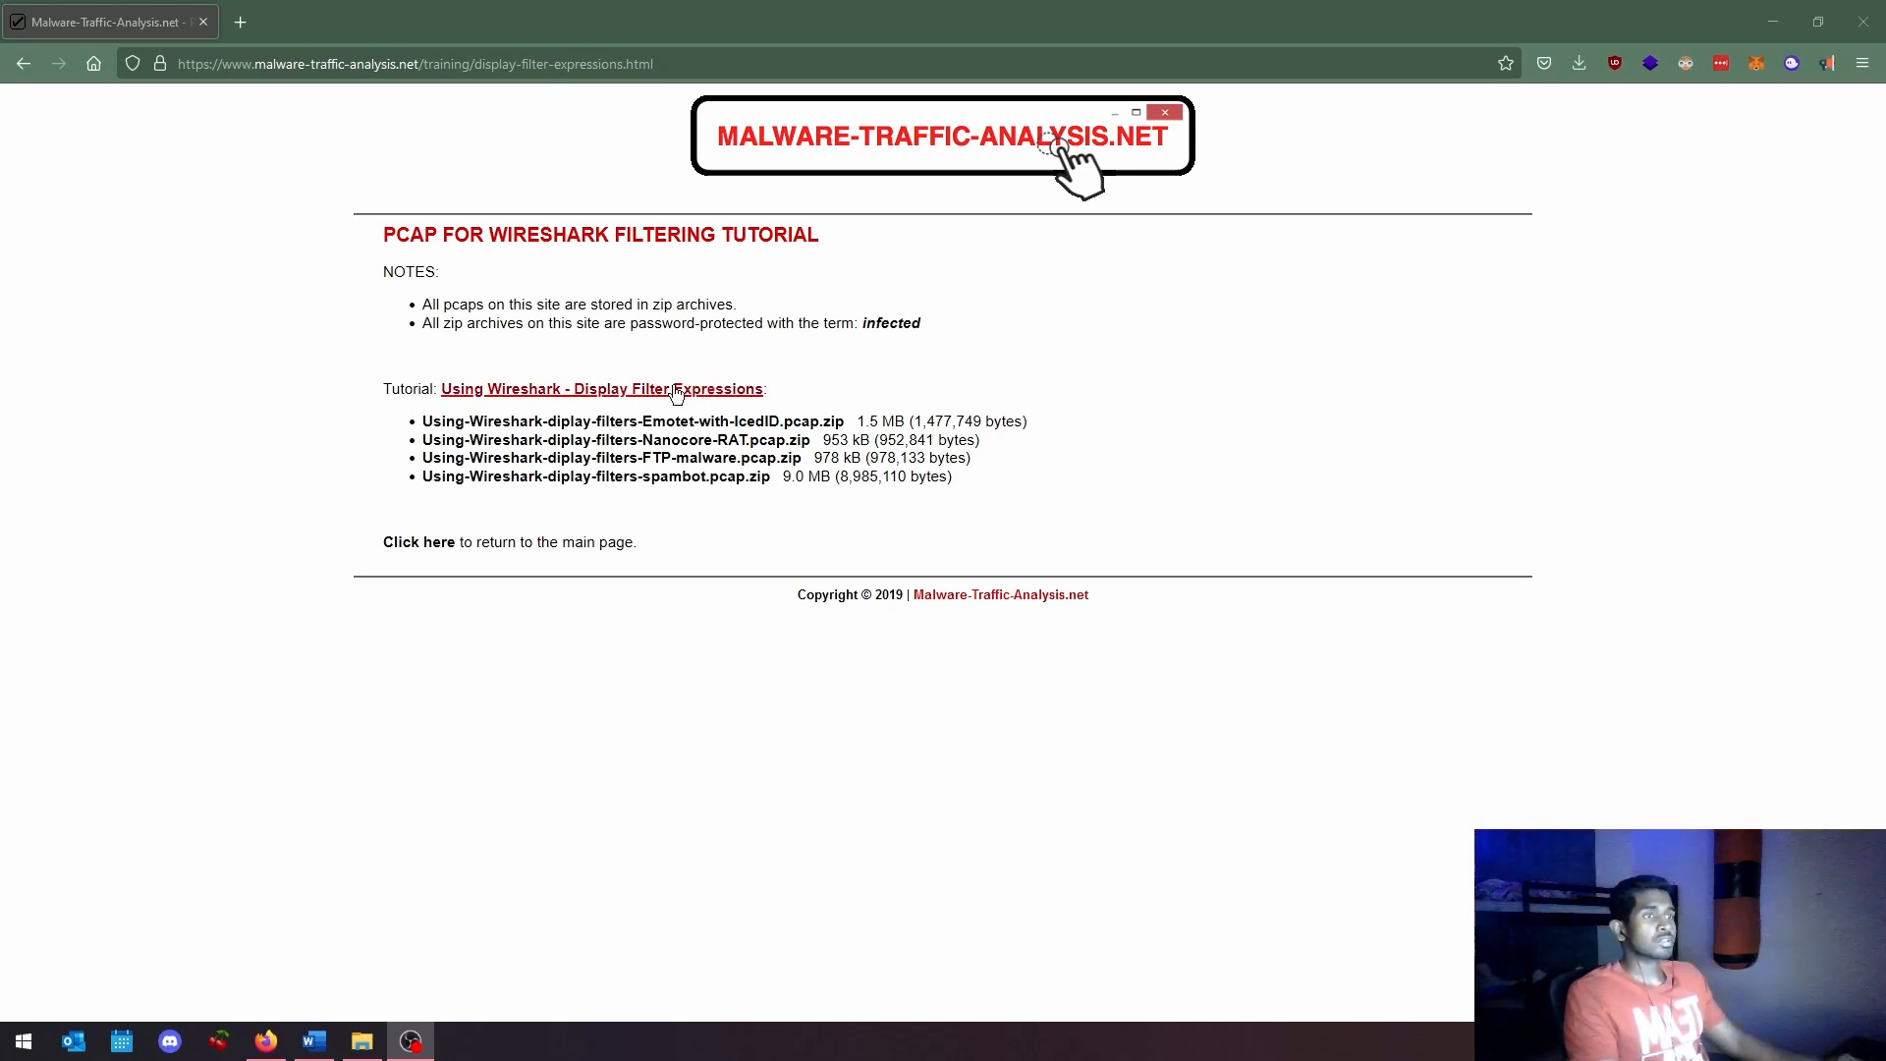
left_click(988, 396)
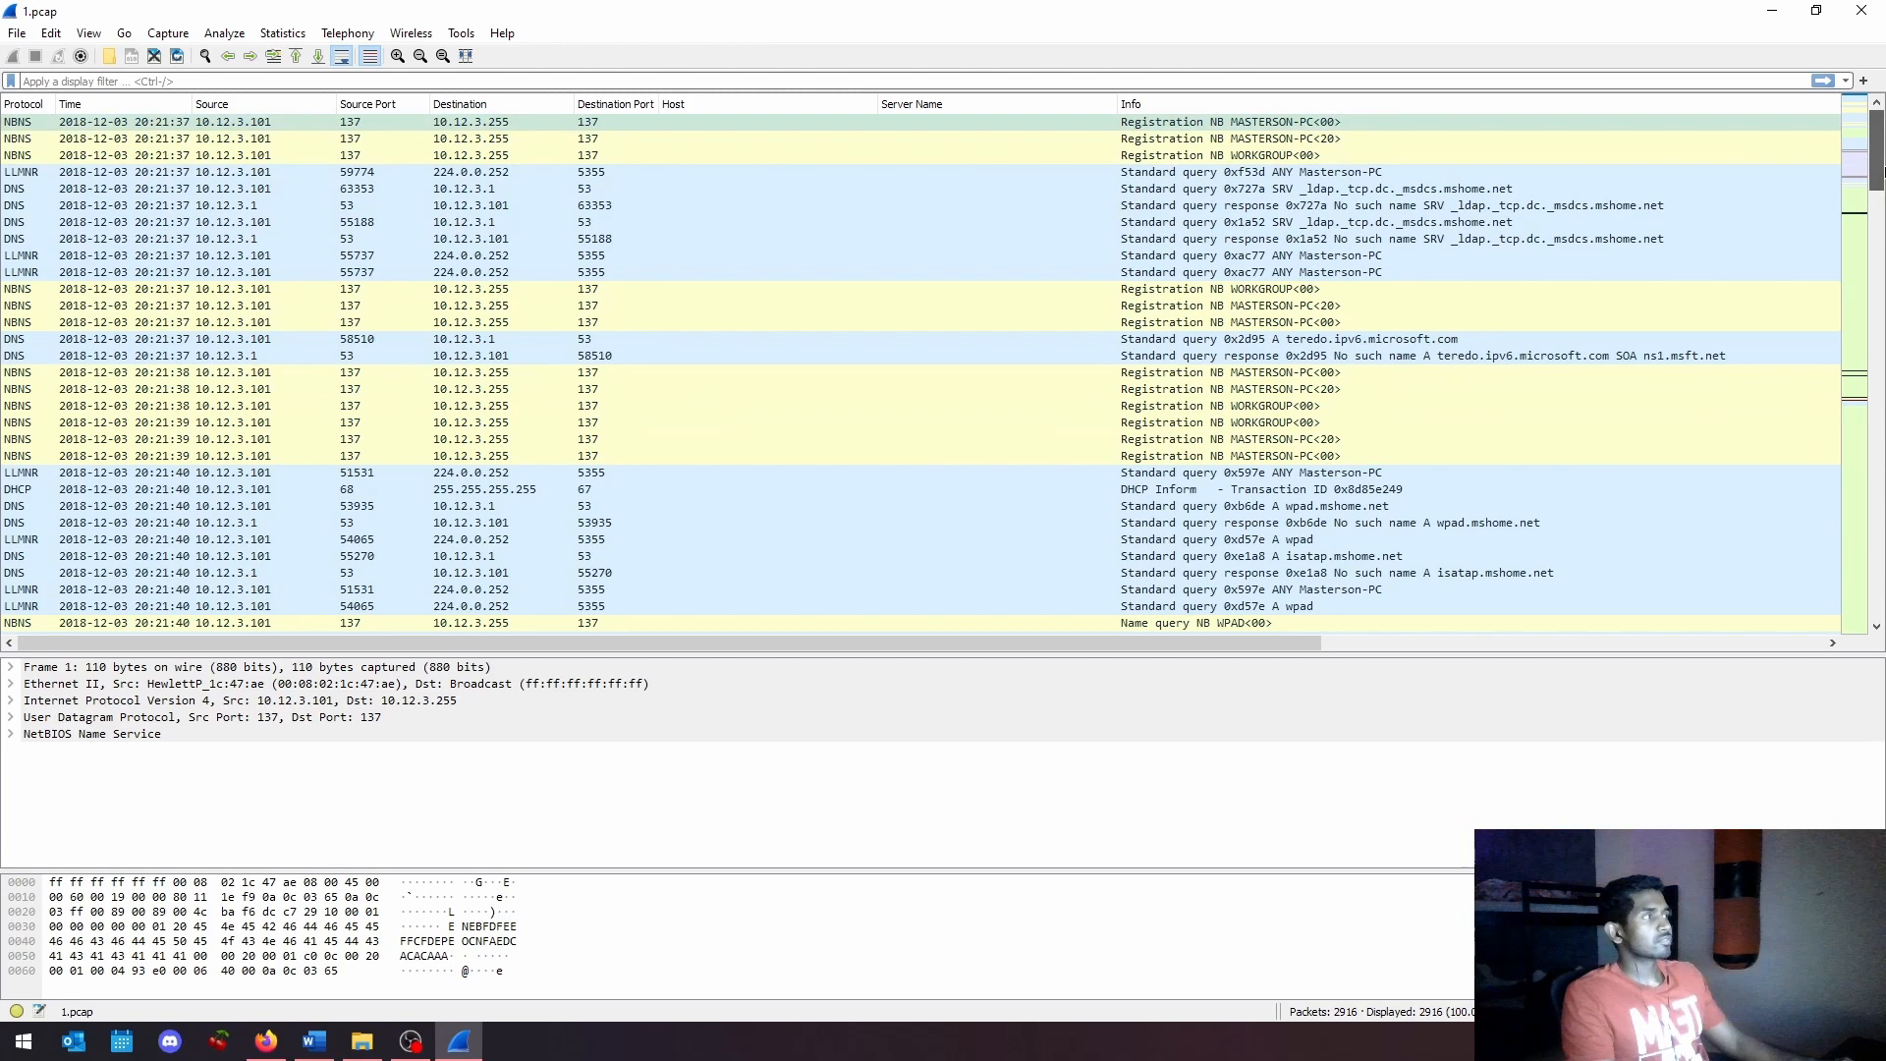
Step: Enlarge the packet list of 1.pcap by lowering its border with the packet details
left_click_drag(762, 654, 764, 707)
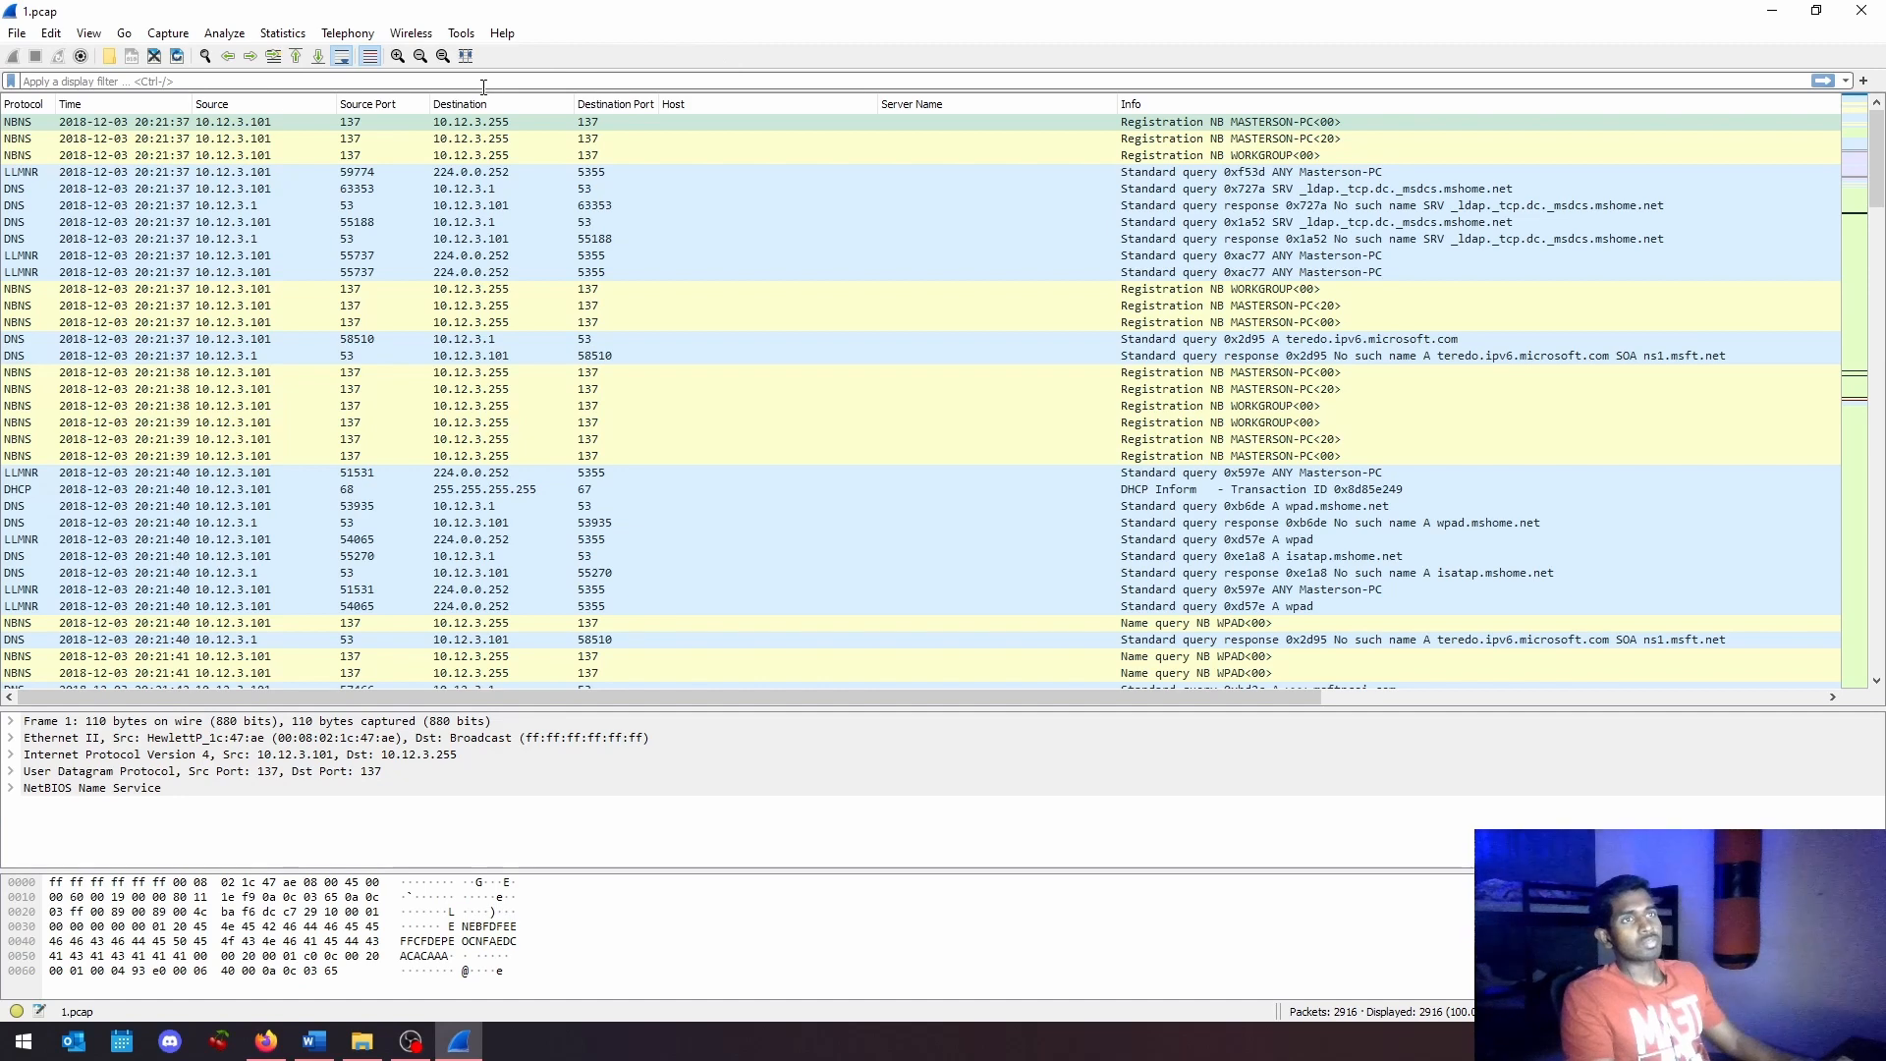
Step: Enter the display filter "http.request or ssl.handshake.type == 1" without applying it
left_click(113, 81)
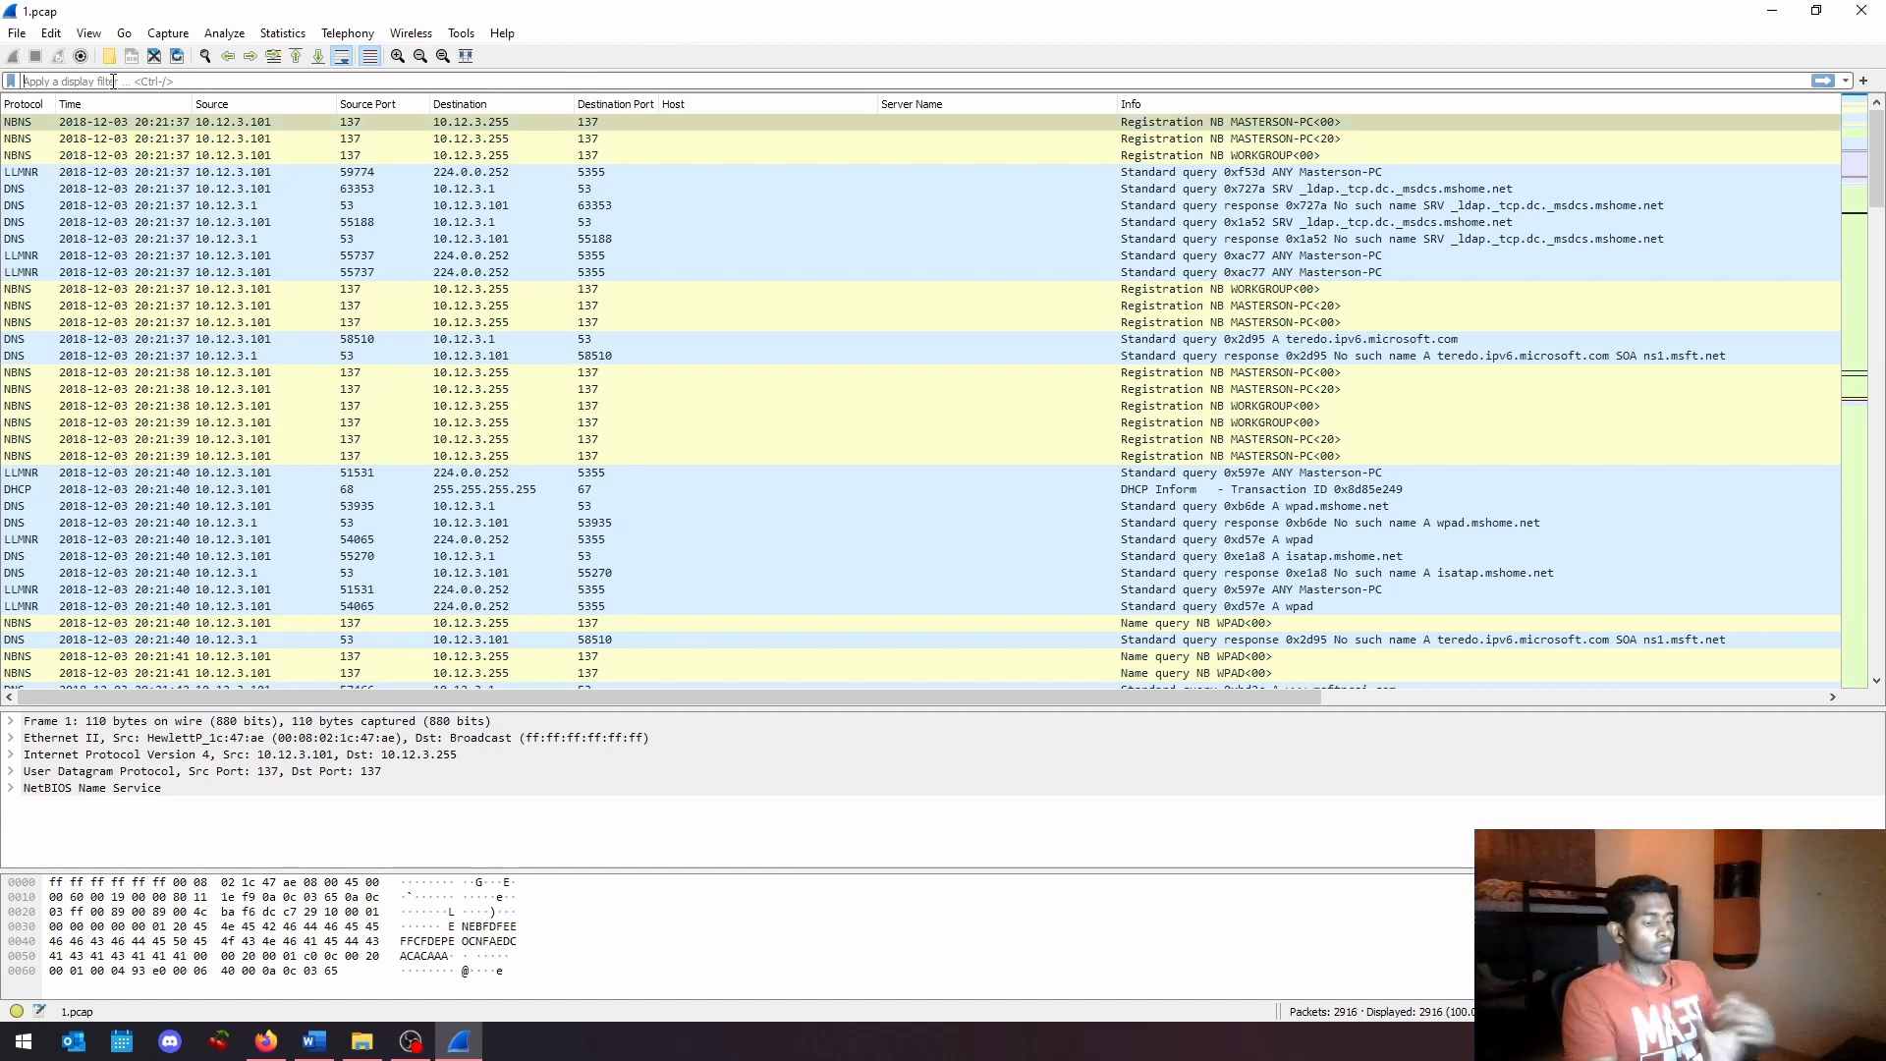
type("h")
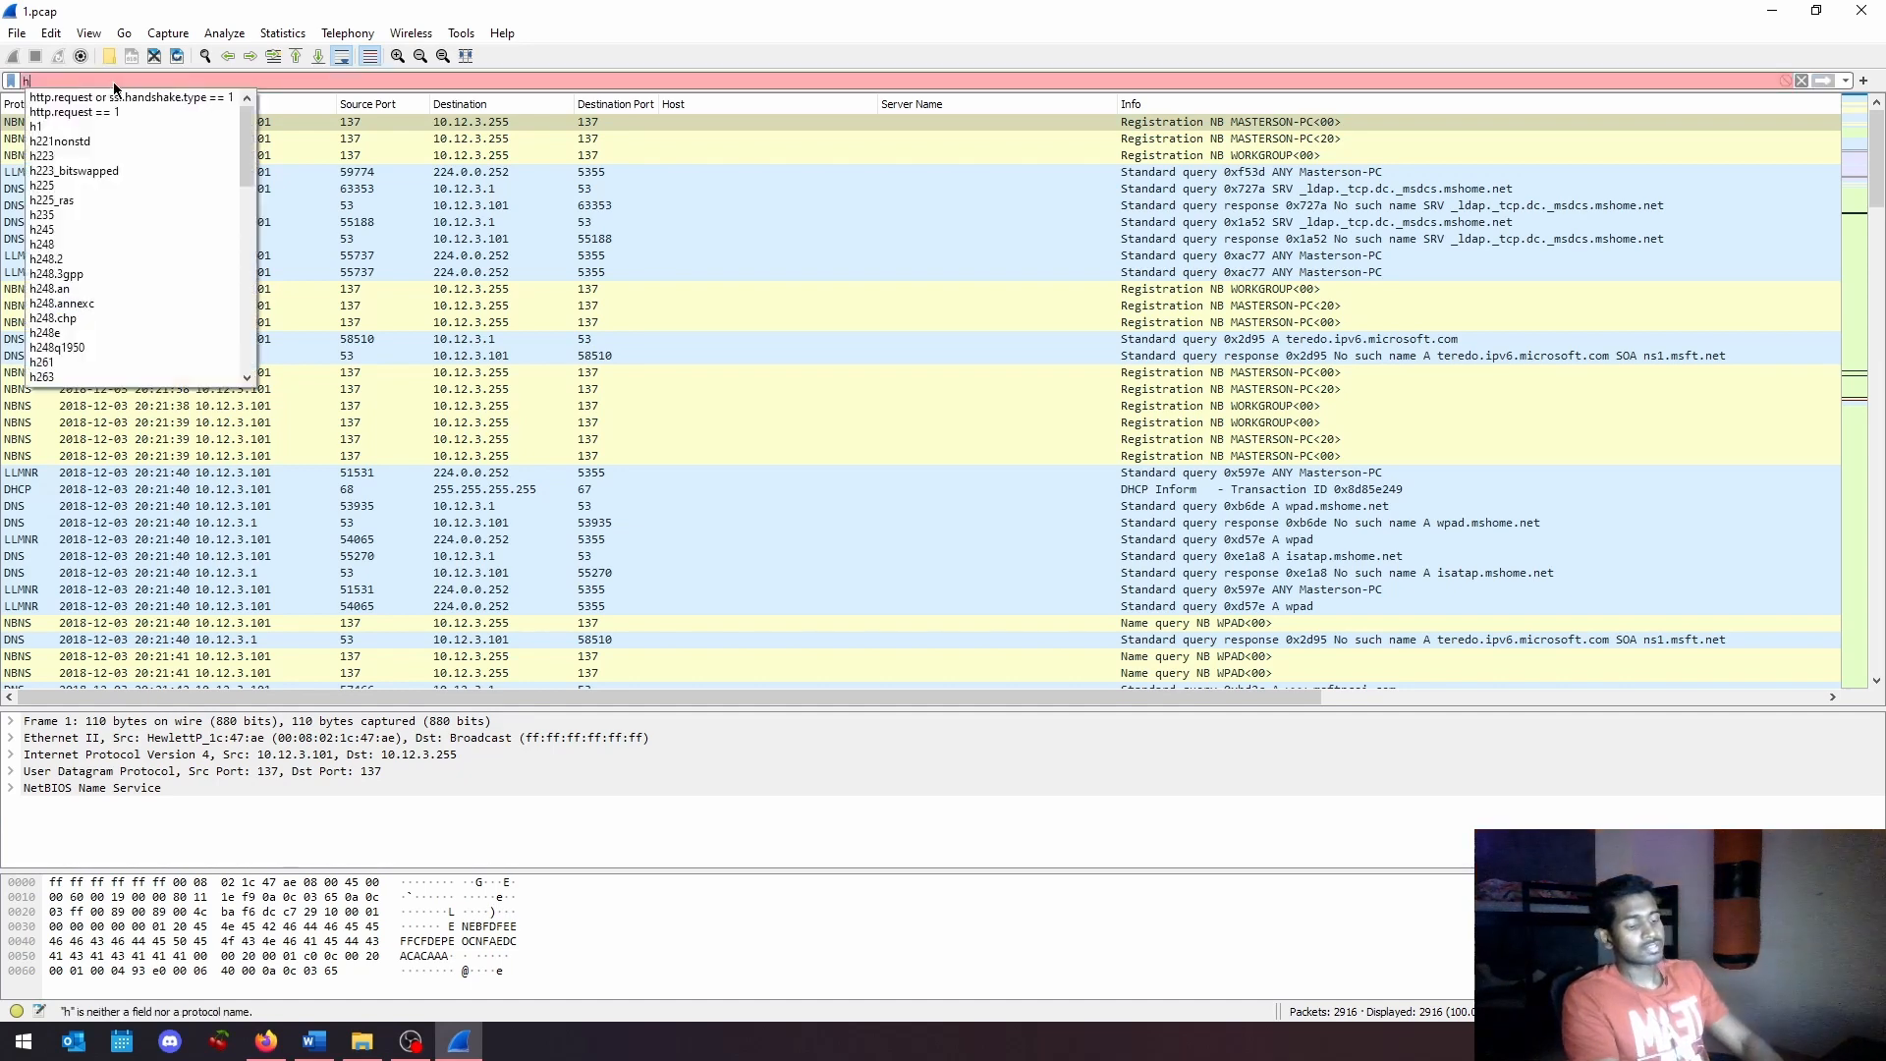
type("tt")
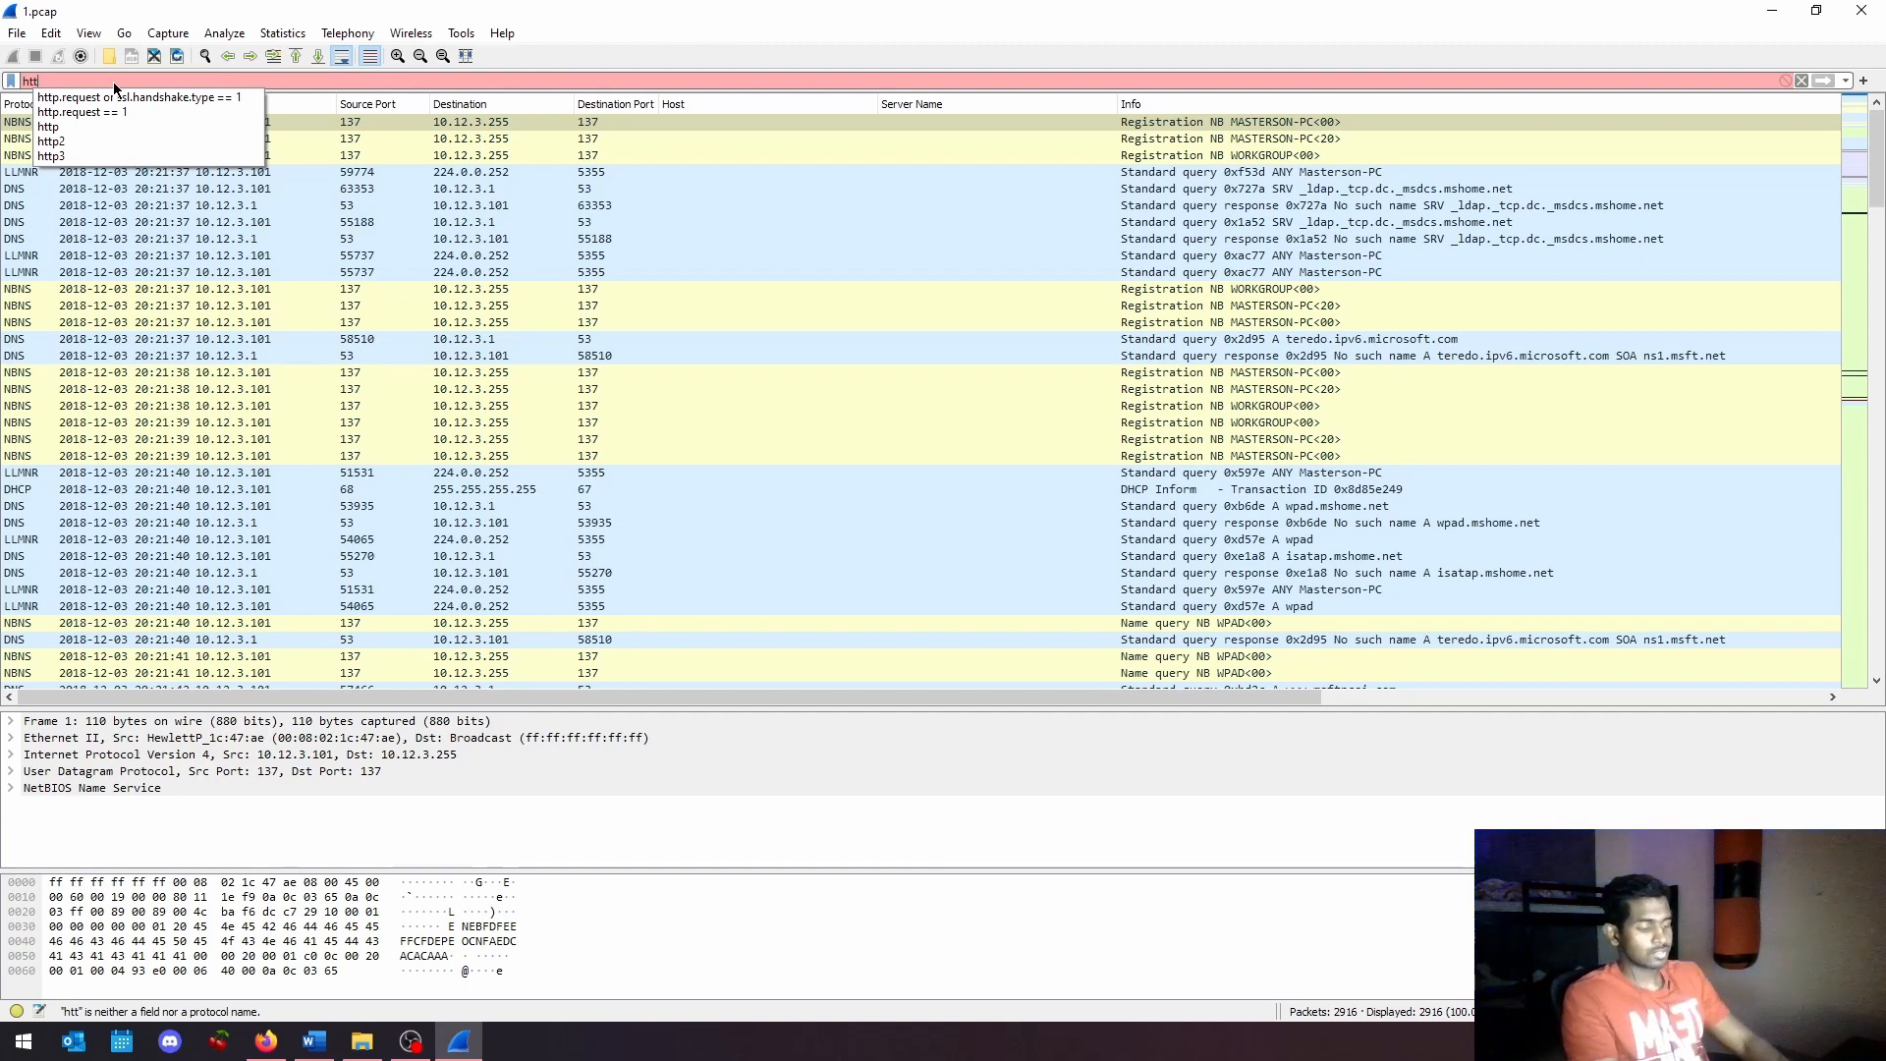
type("p")
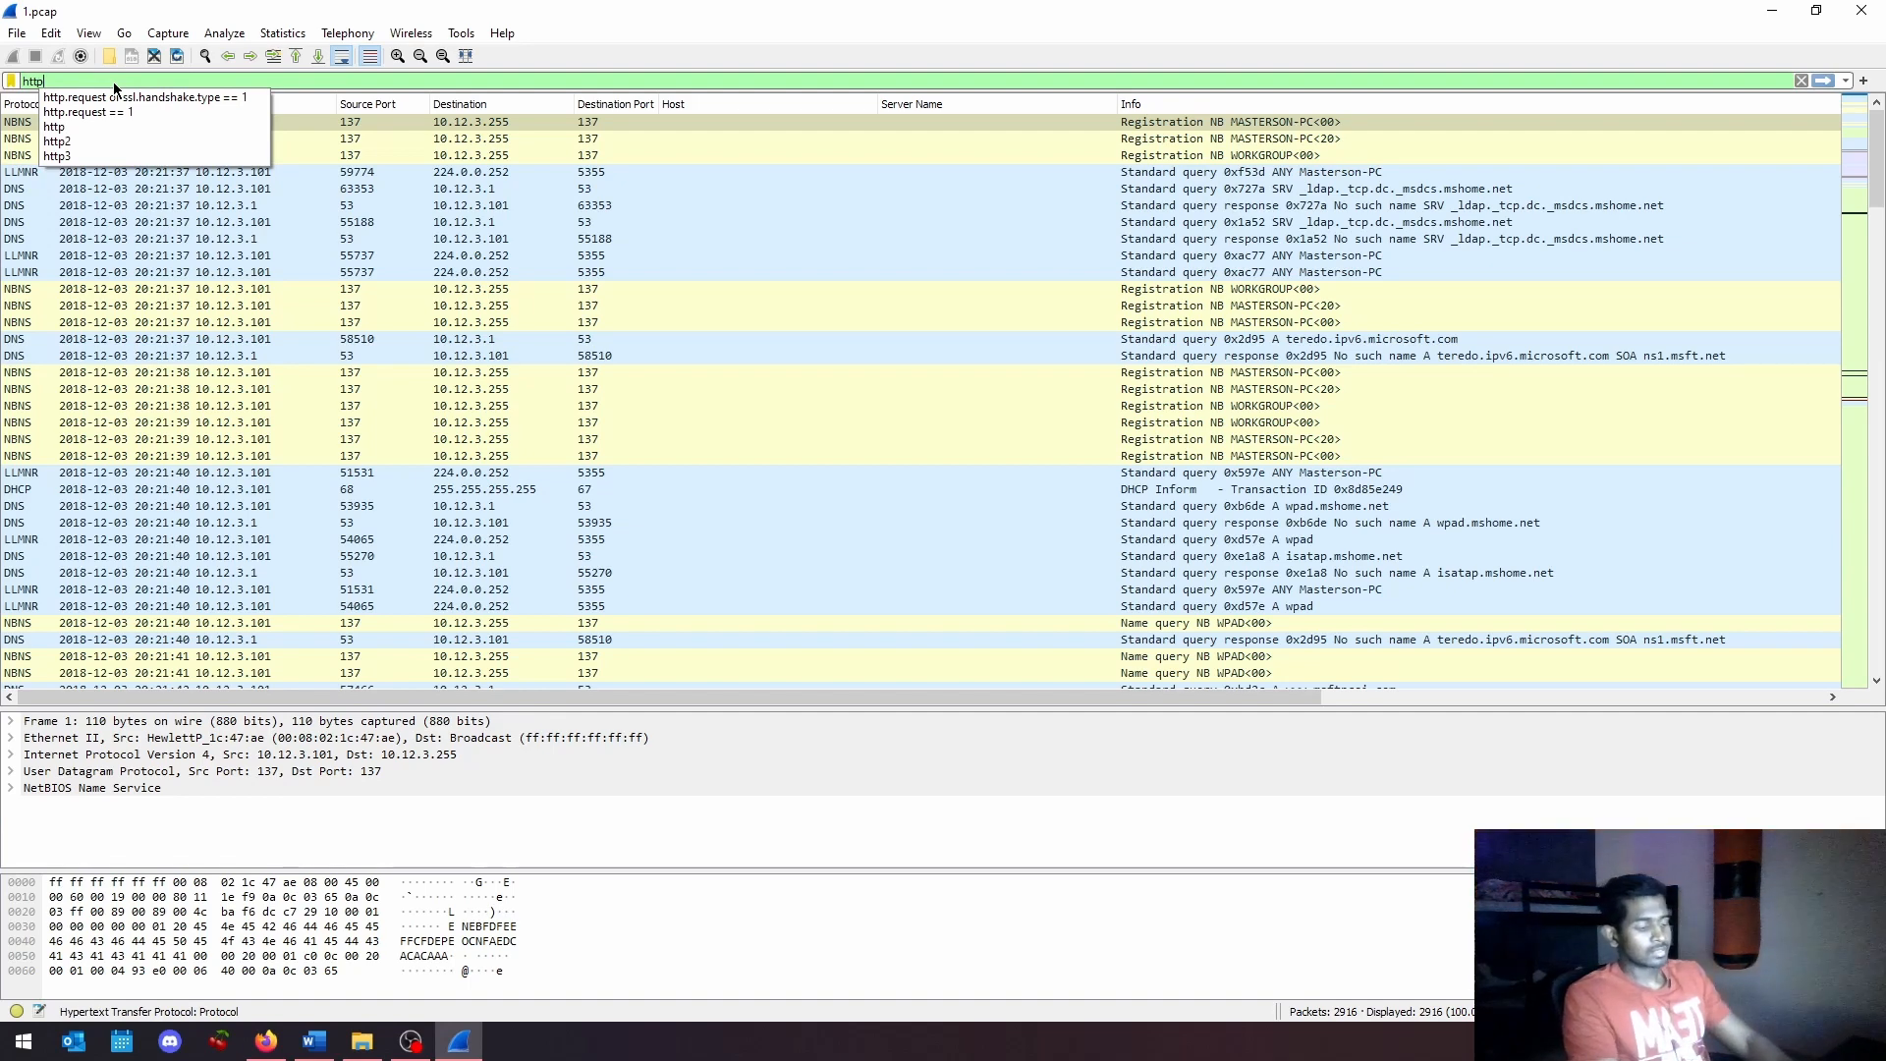
type(".re")
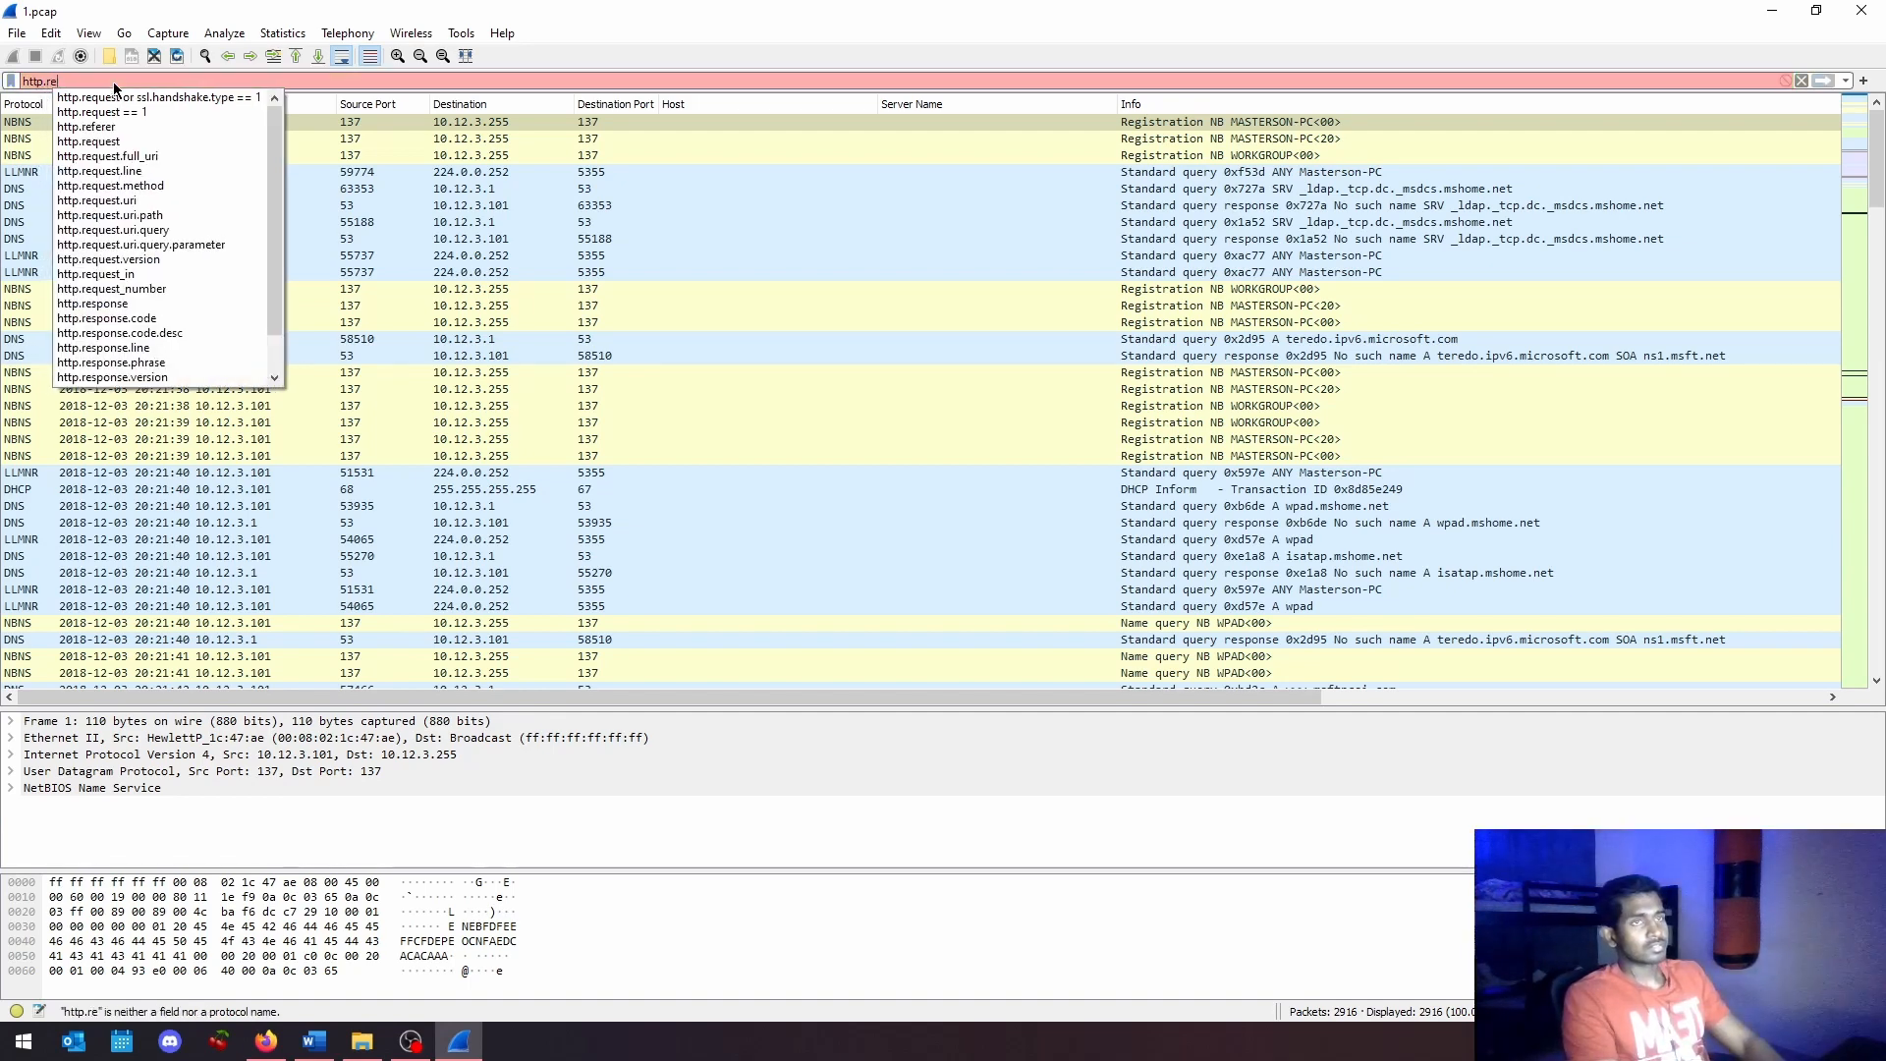
type("quest")
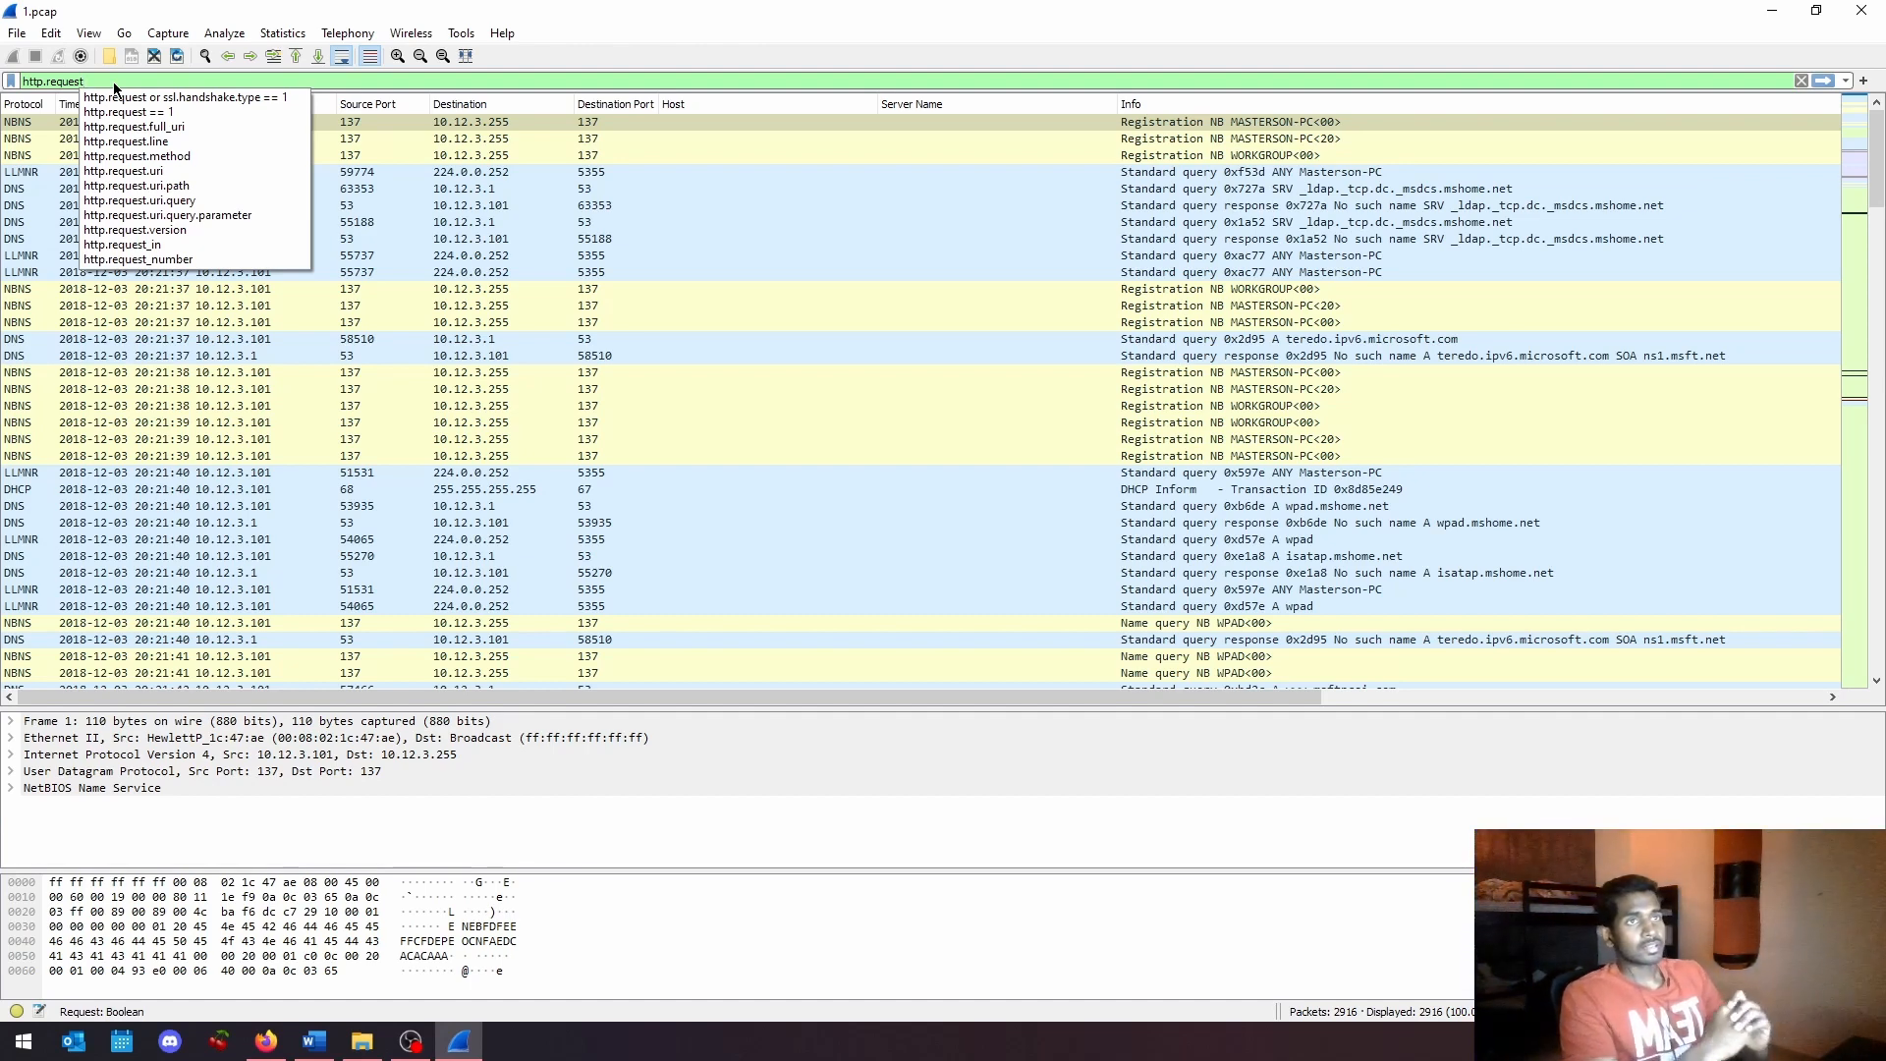
type("or ssl.handshake.type == 1")
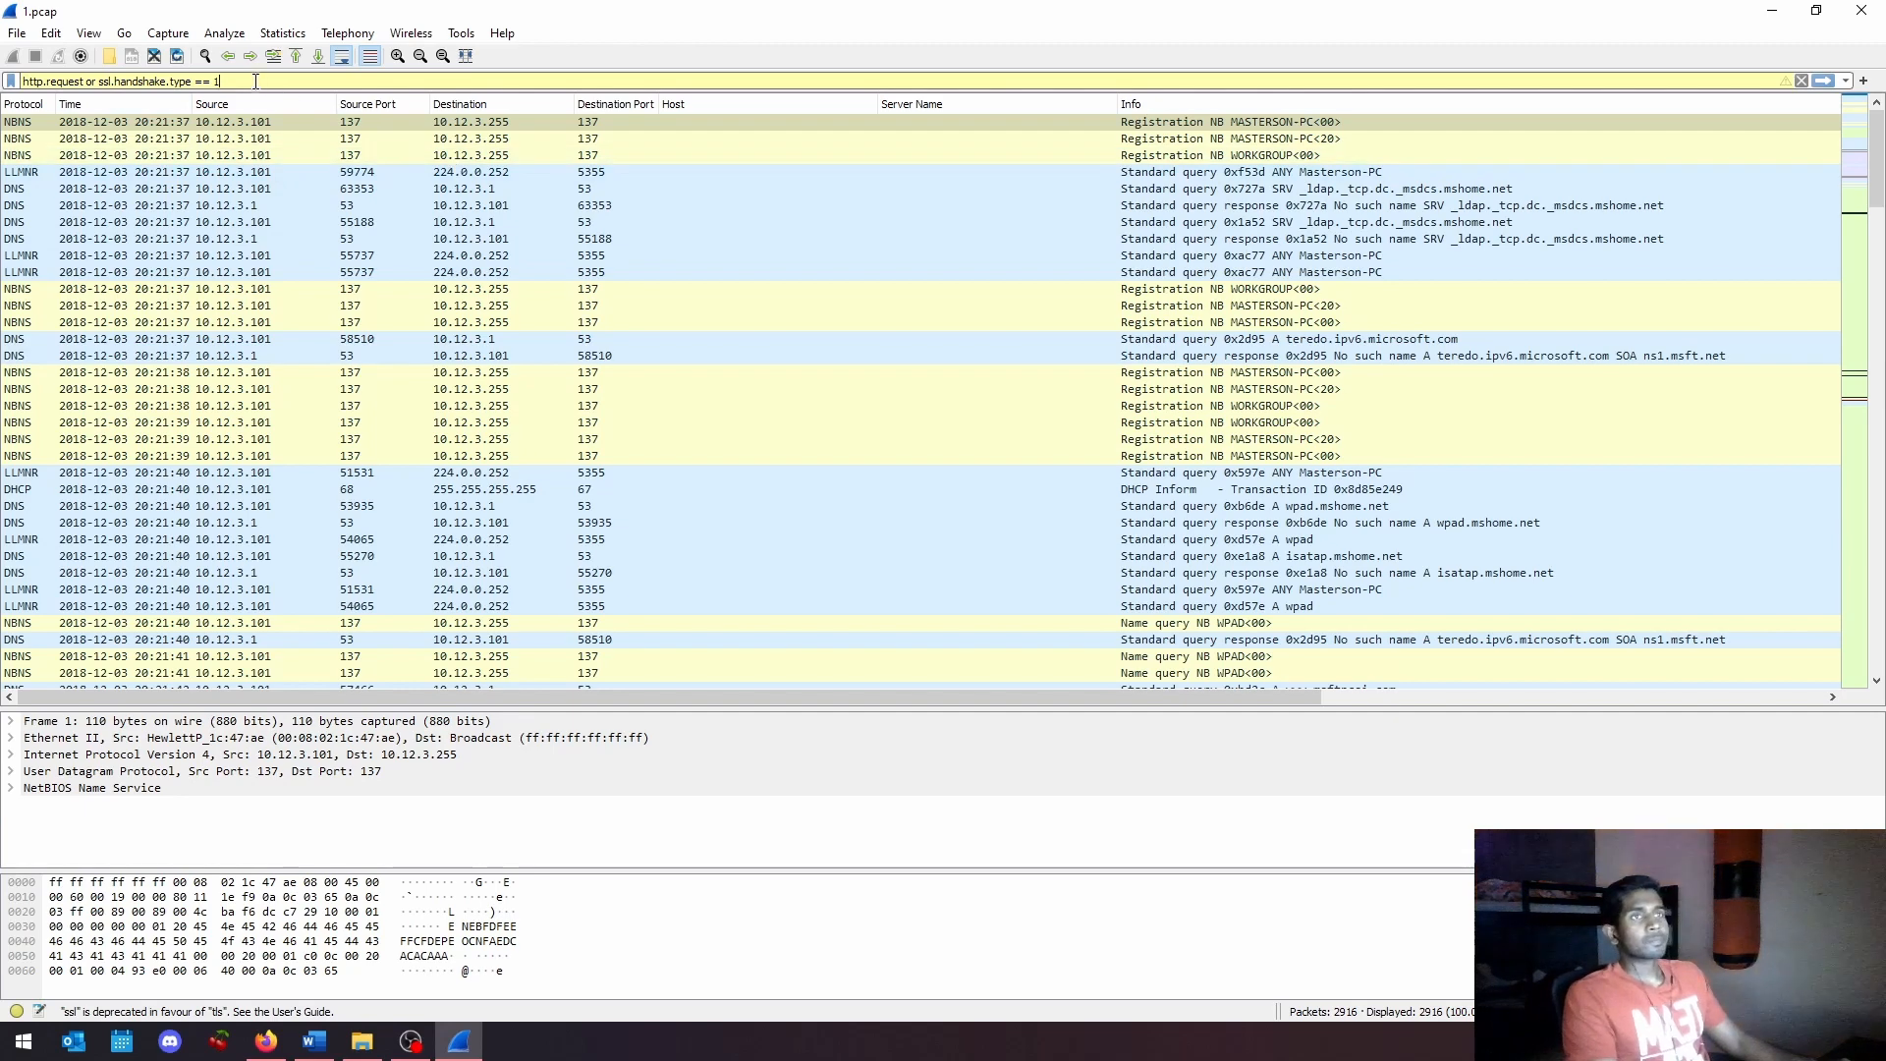
Step: Highlight the display filter's two conditions and the "or" operator between them to review how the expression is built
left_click_drag(253, 82, 22, 80)
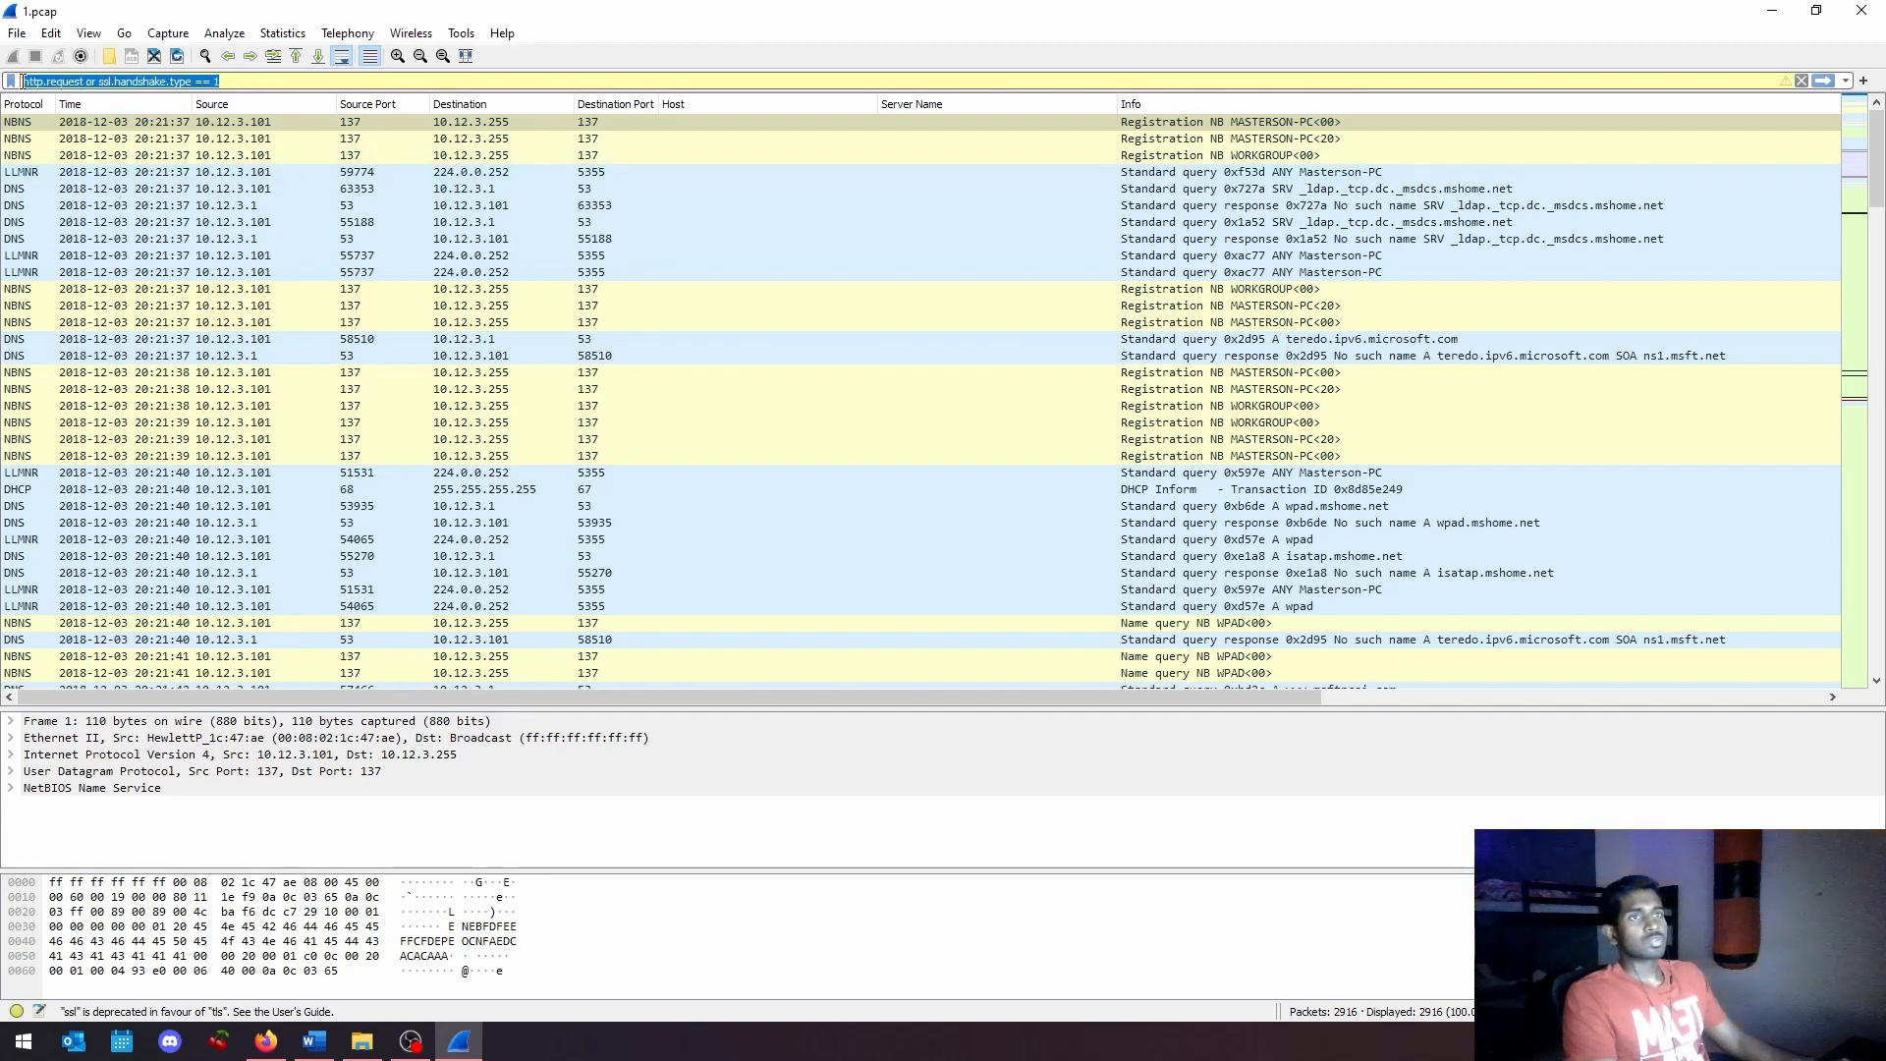
left_click(256, 81)
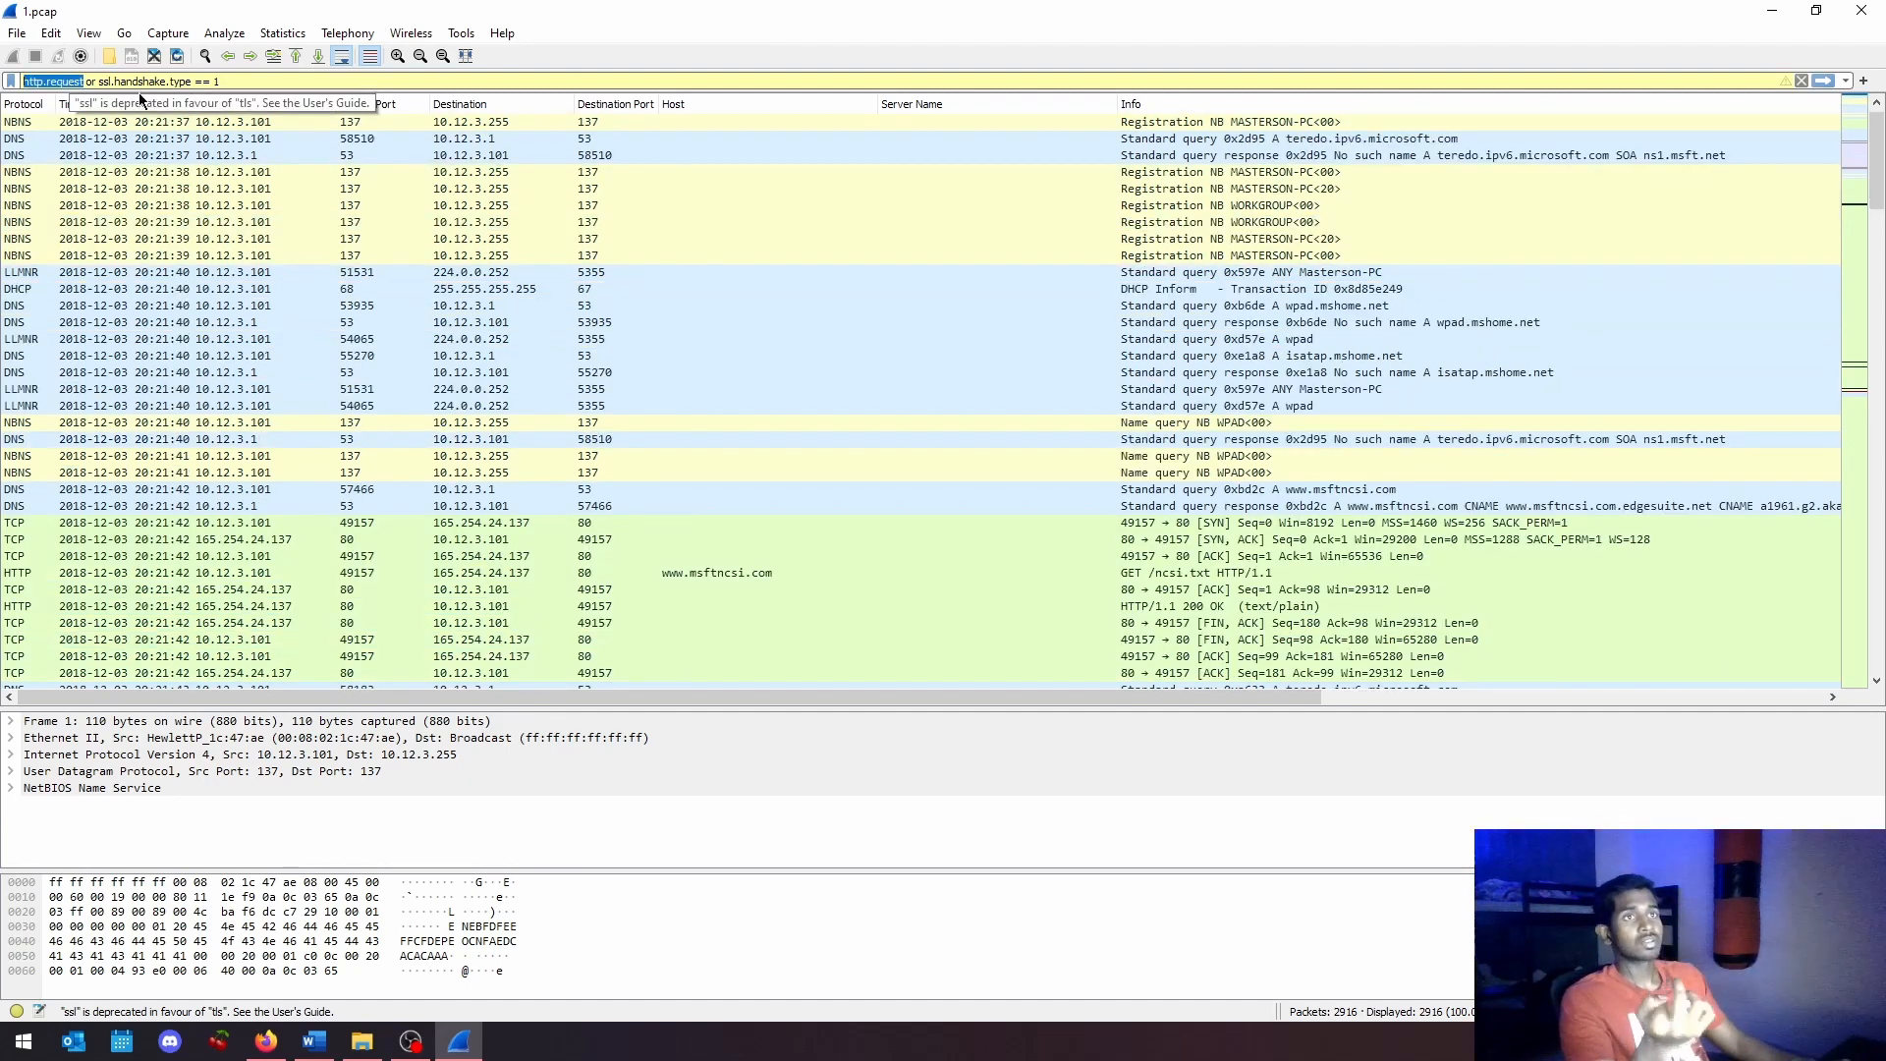
left_click_drag(98, 80, 188, 78)
left_click(171, 80)
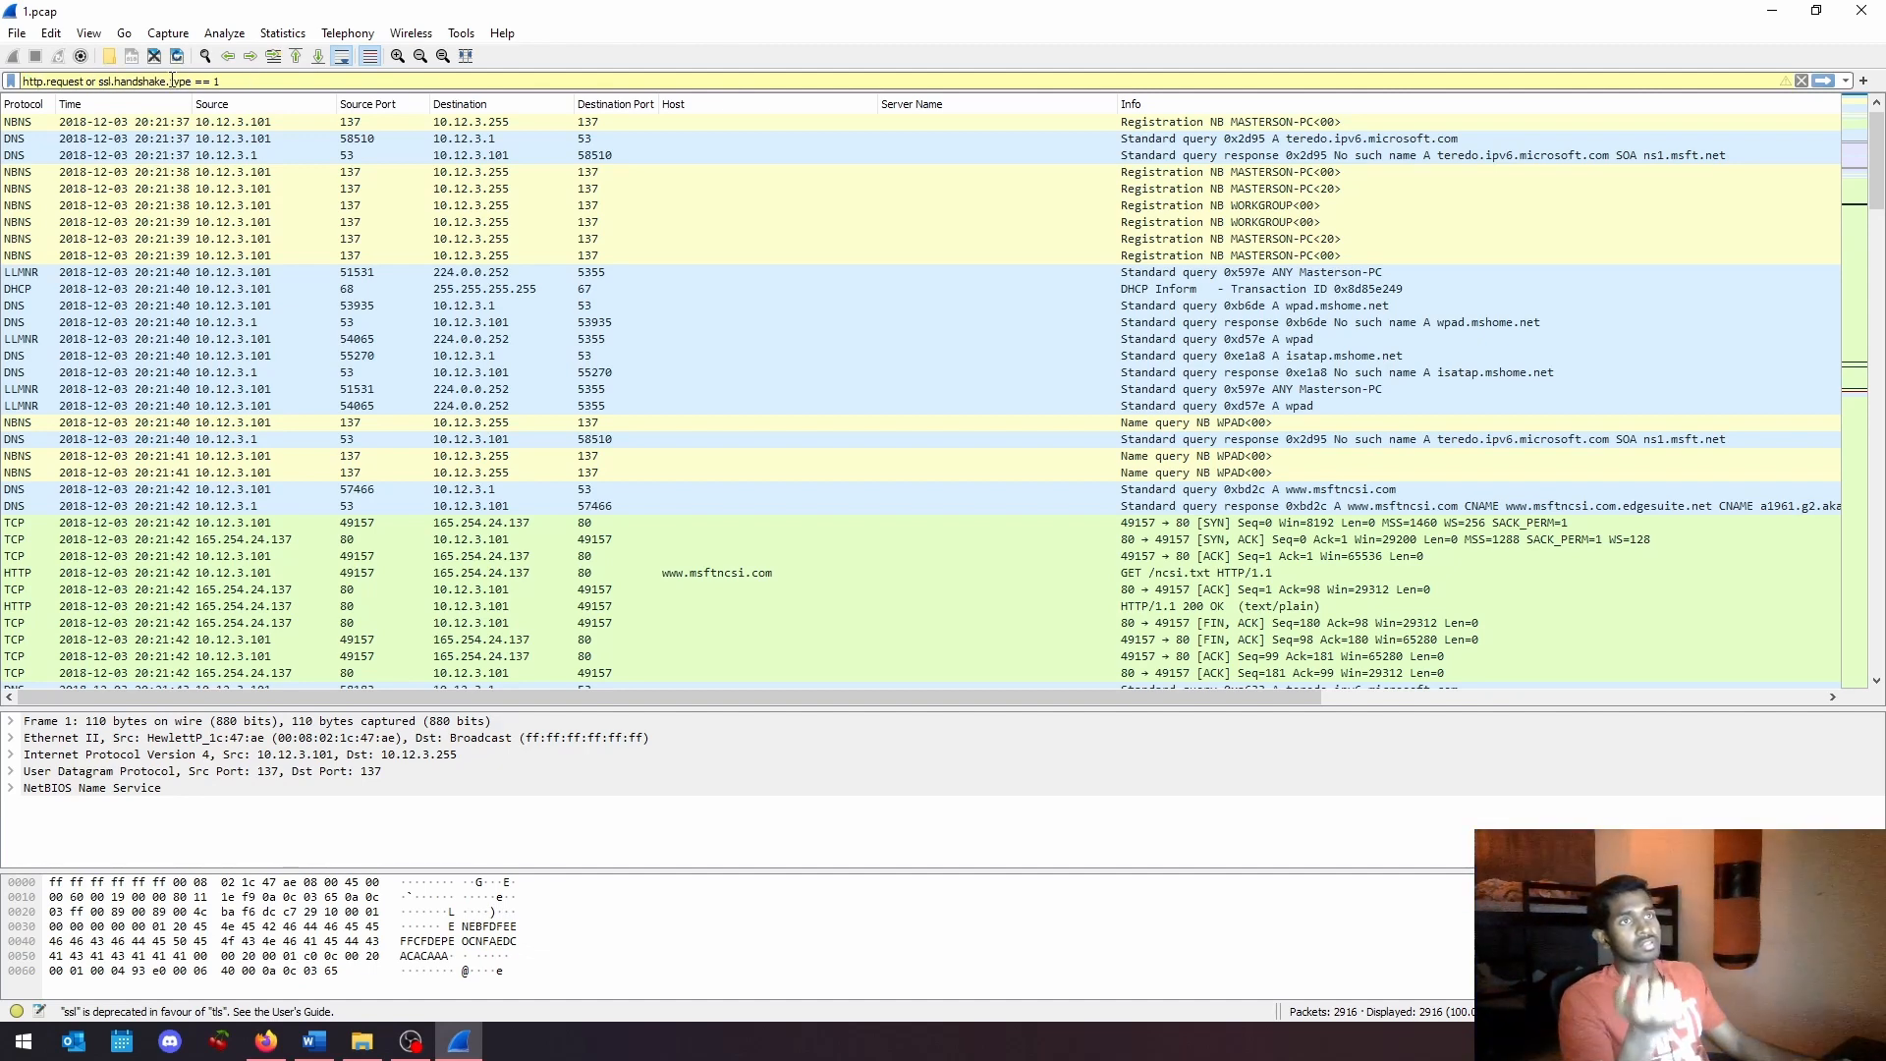
double_click(88, 82)
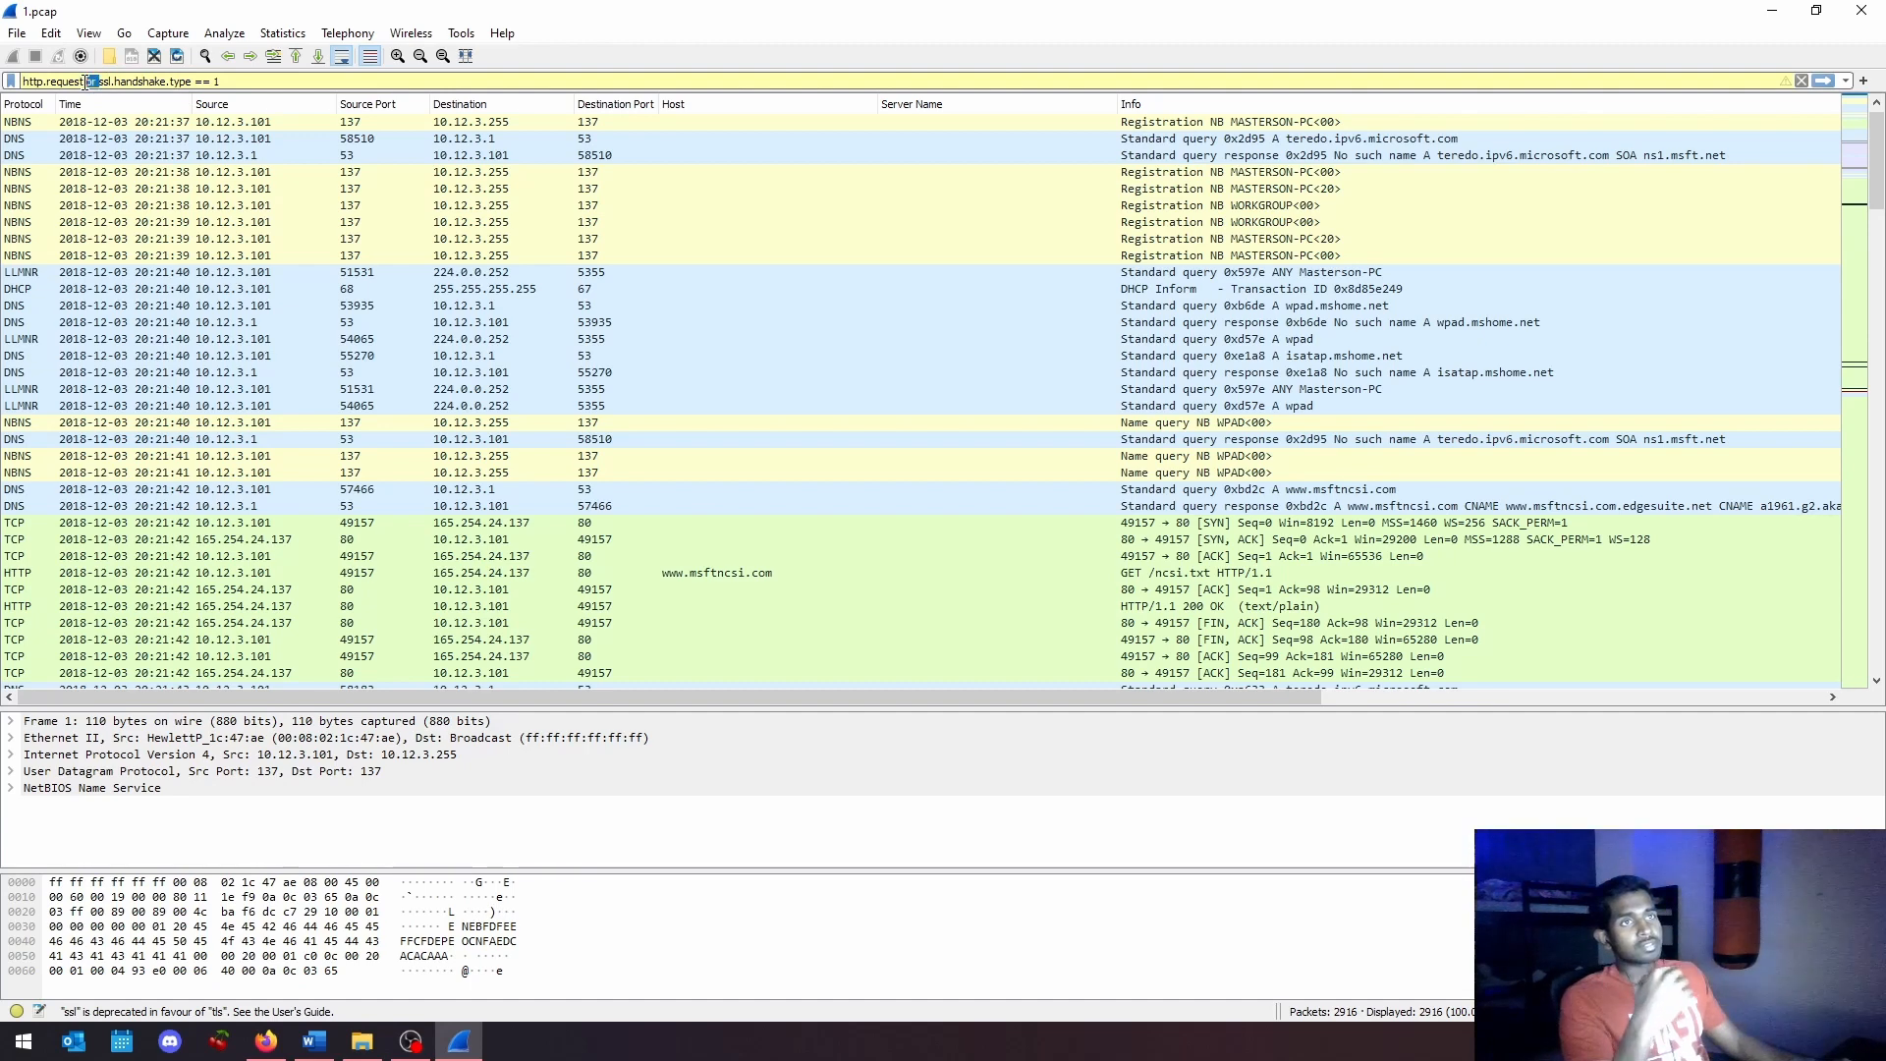
Step: Replace the whole display filter with the equality operator "==" as a demonstration, and clear it again
triple_click(271, 77)
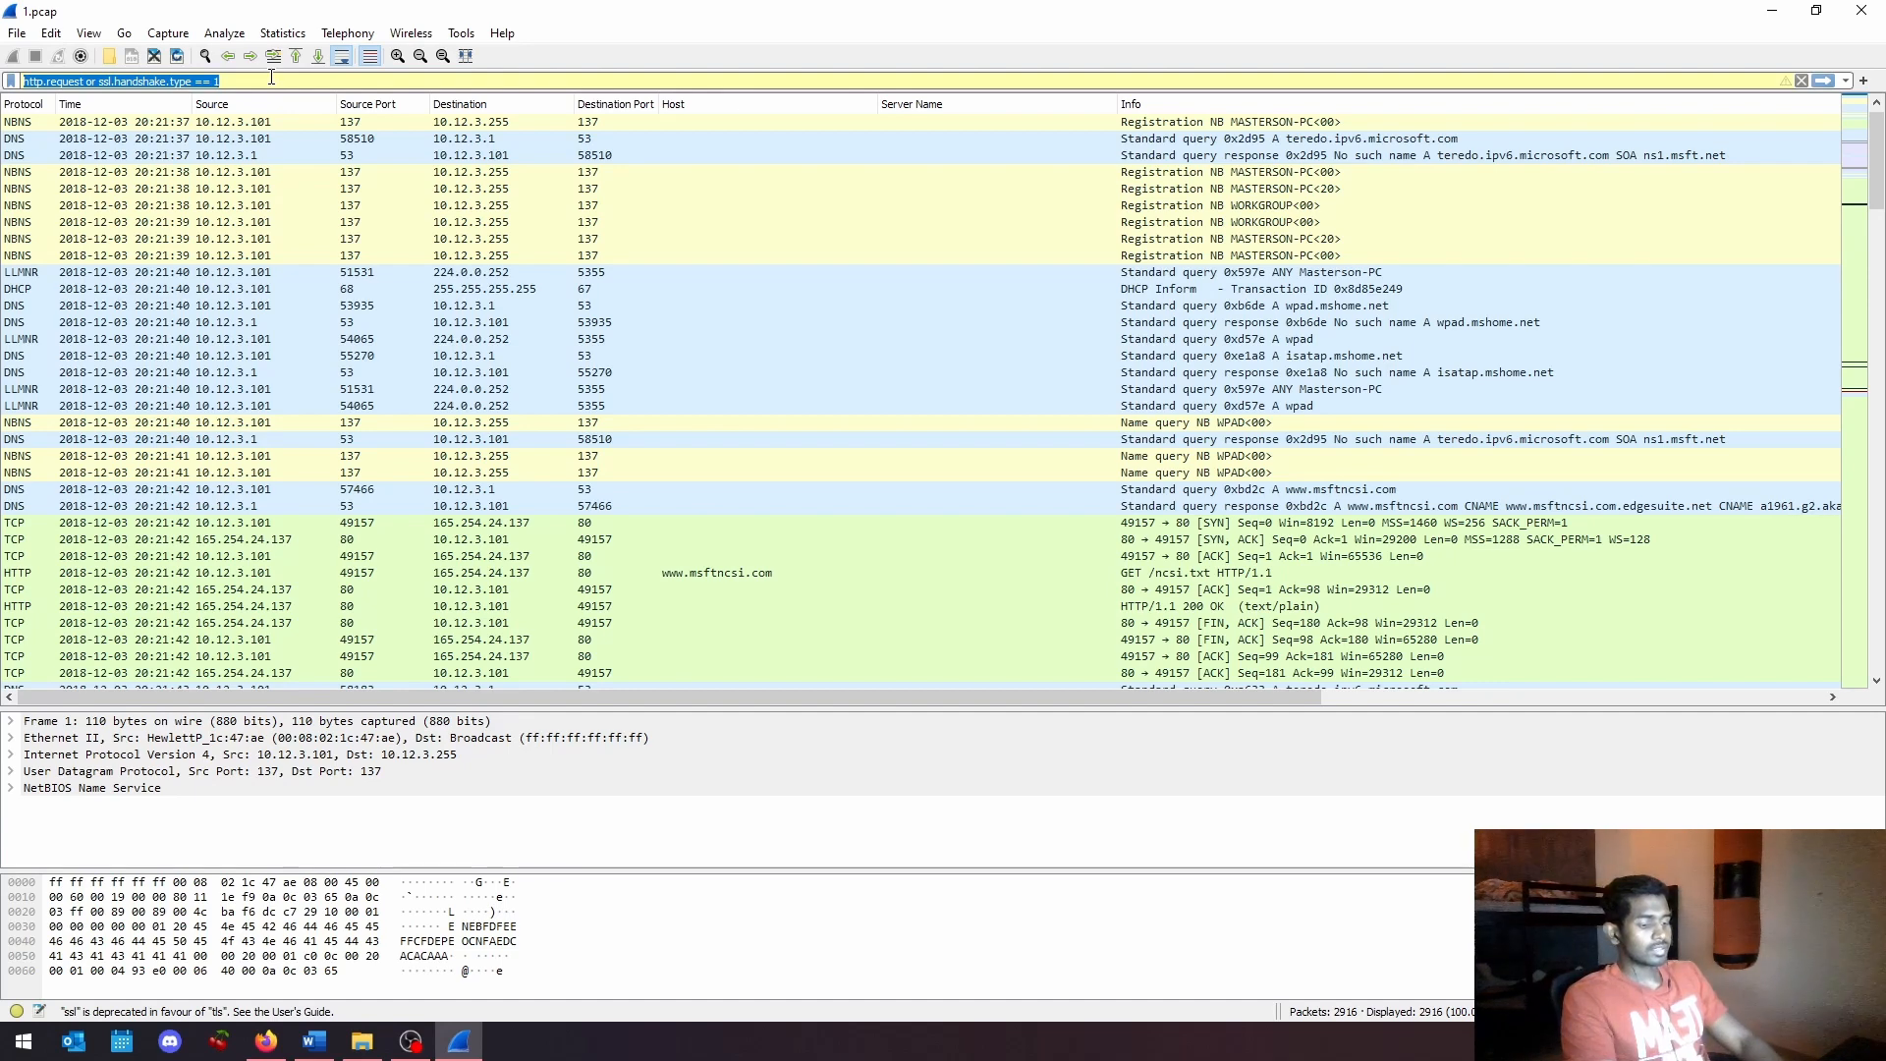
type("e")
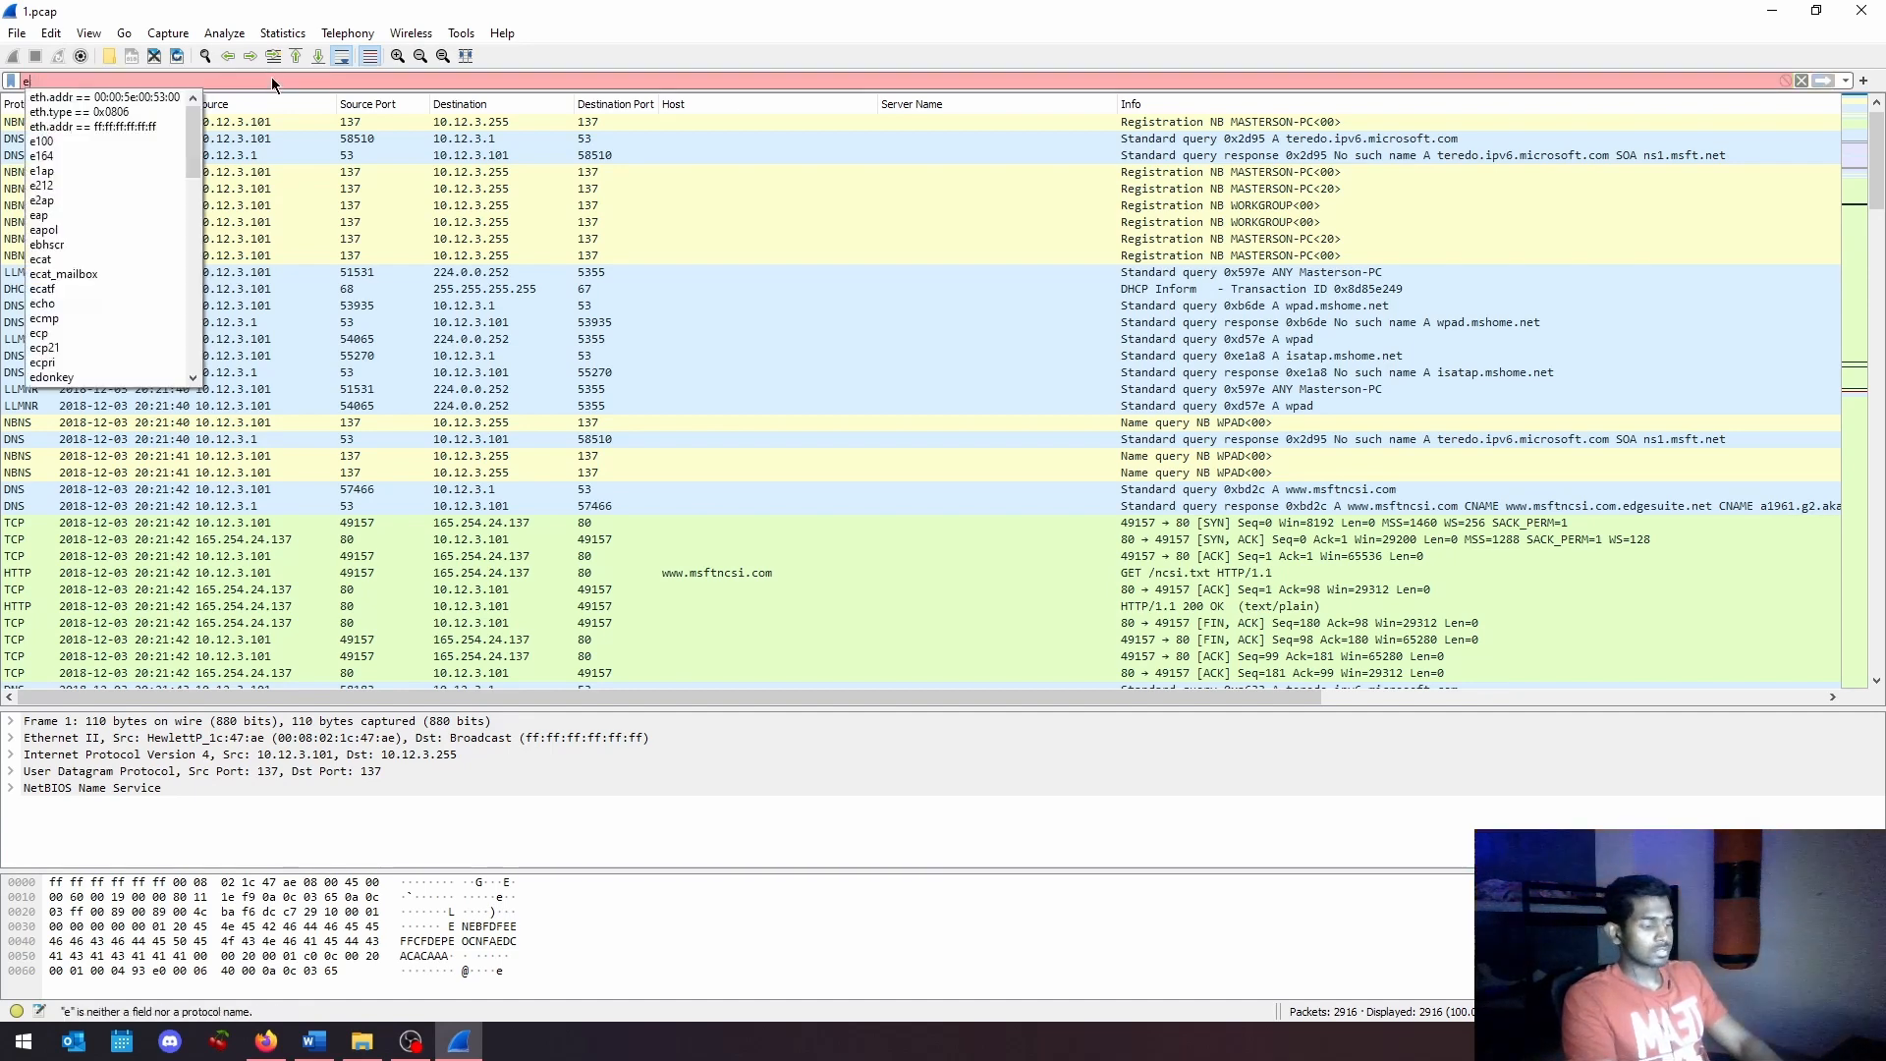
key("BackSpace")
type("==")
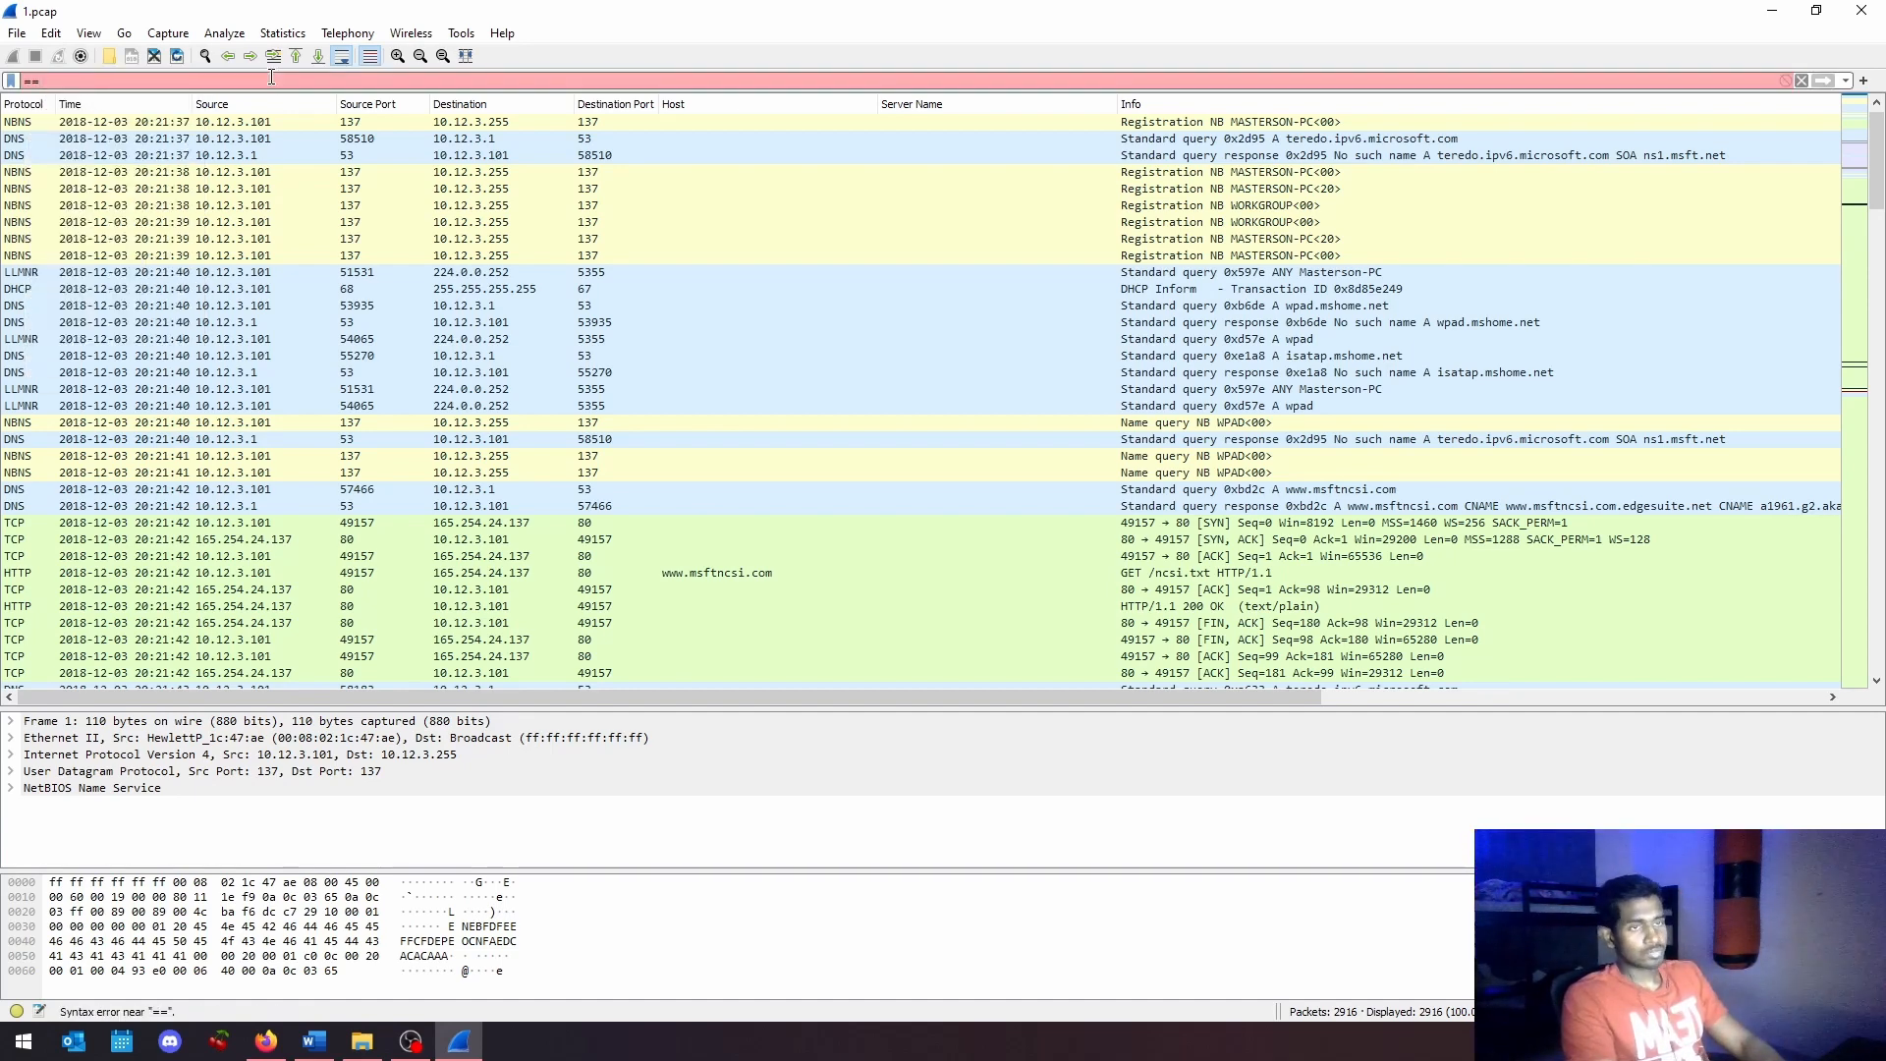
key("BackSpace")
key("BackSpace")
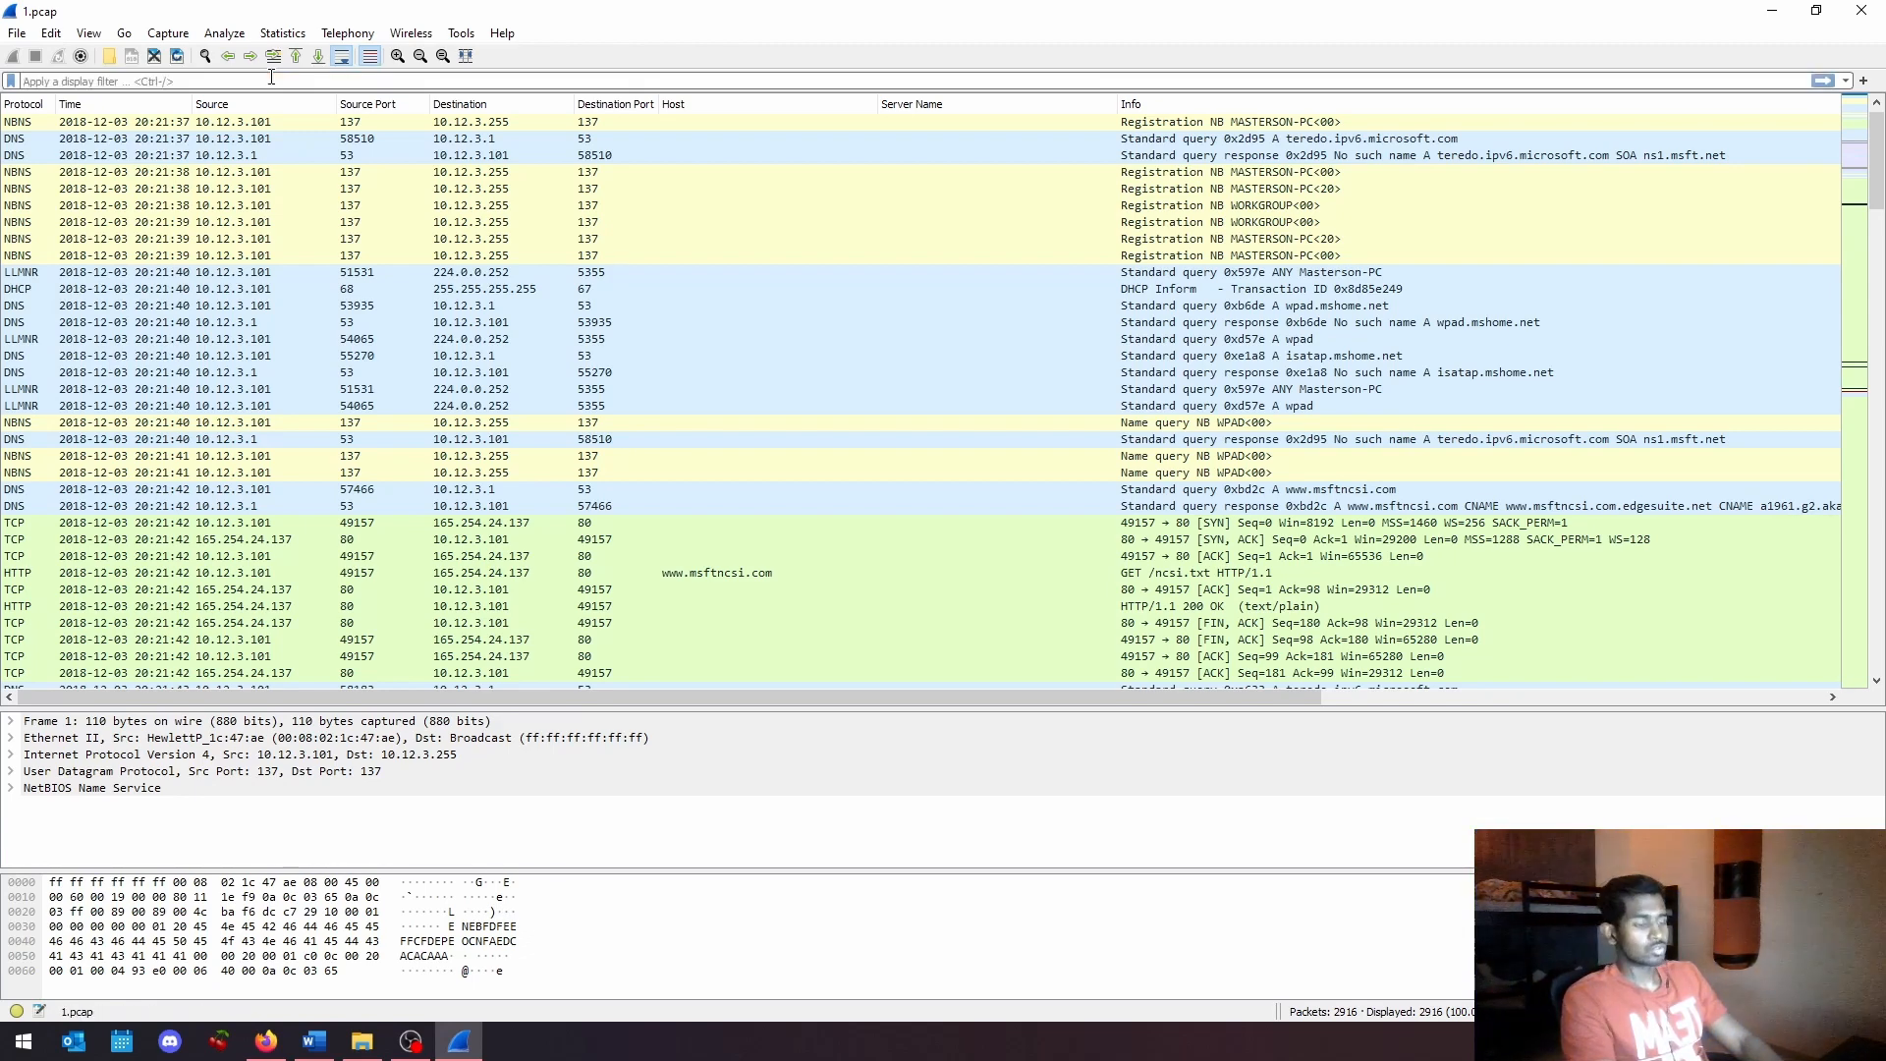
Step: Demonstrate the logical AND operator in the display filter as "and" and as "&&", clearing each form
type("and")
key("BackSpace")
key("BackSpace")
key("BackSpace")
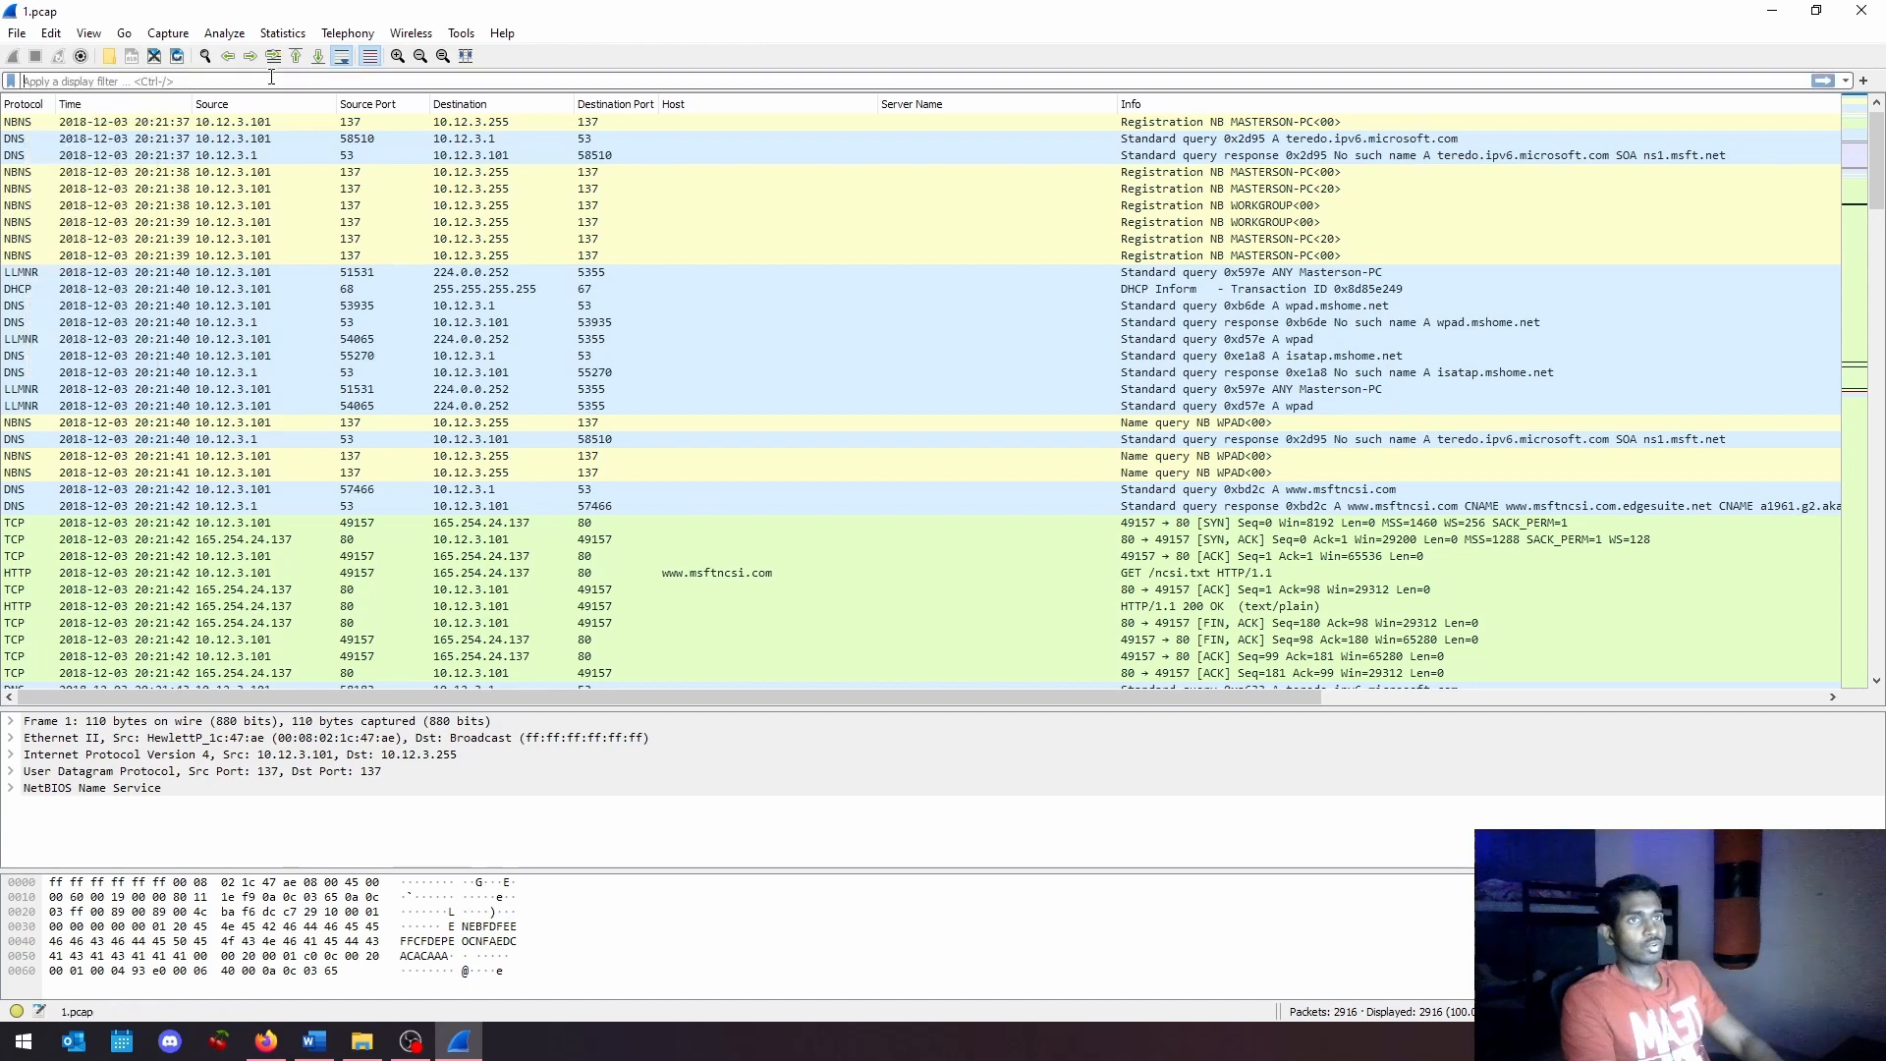
type("&&")
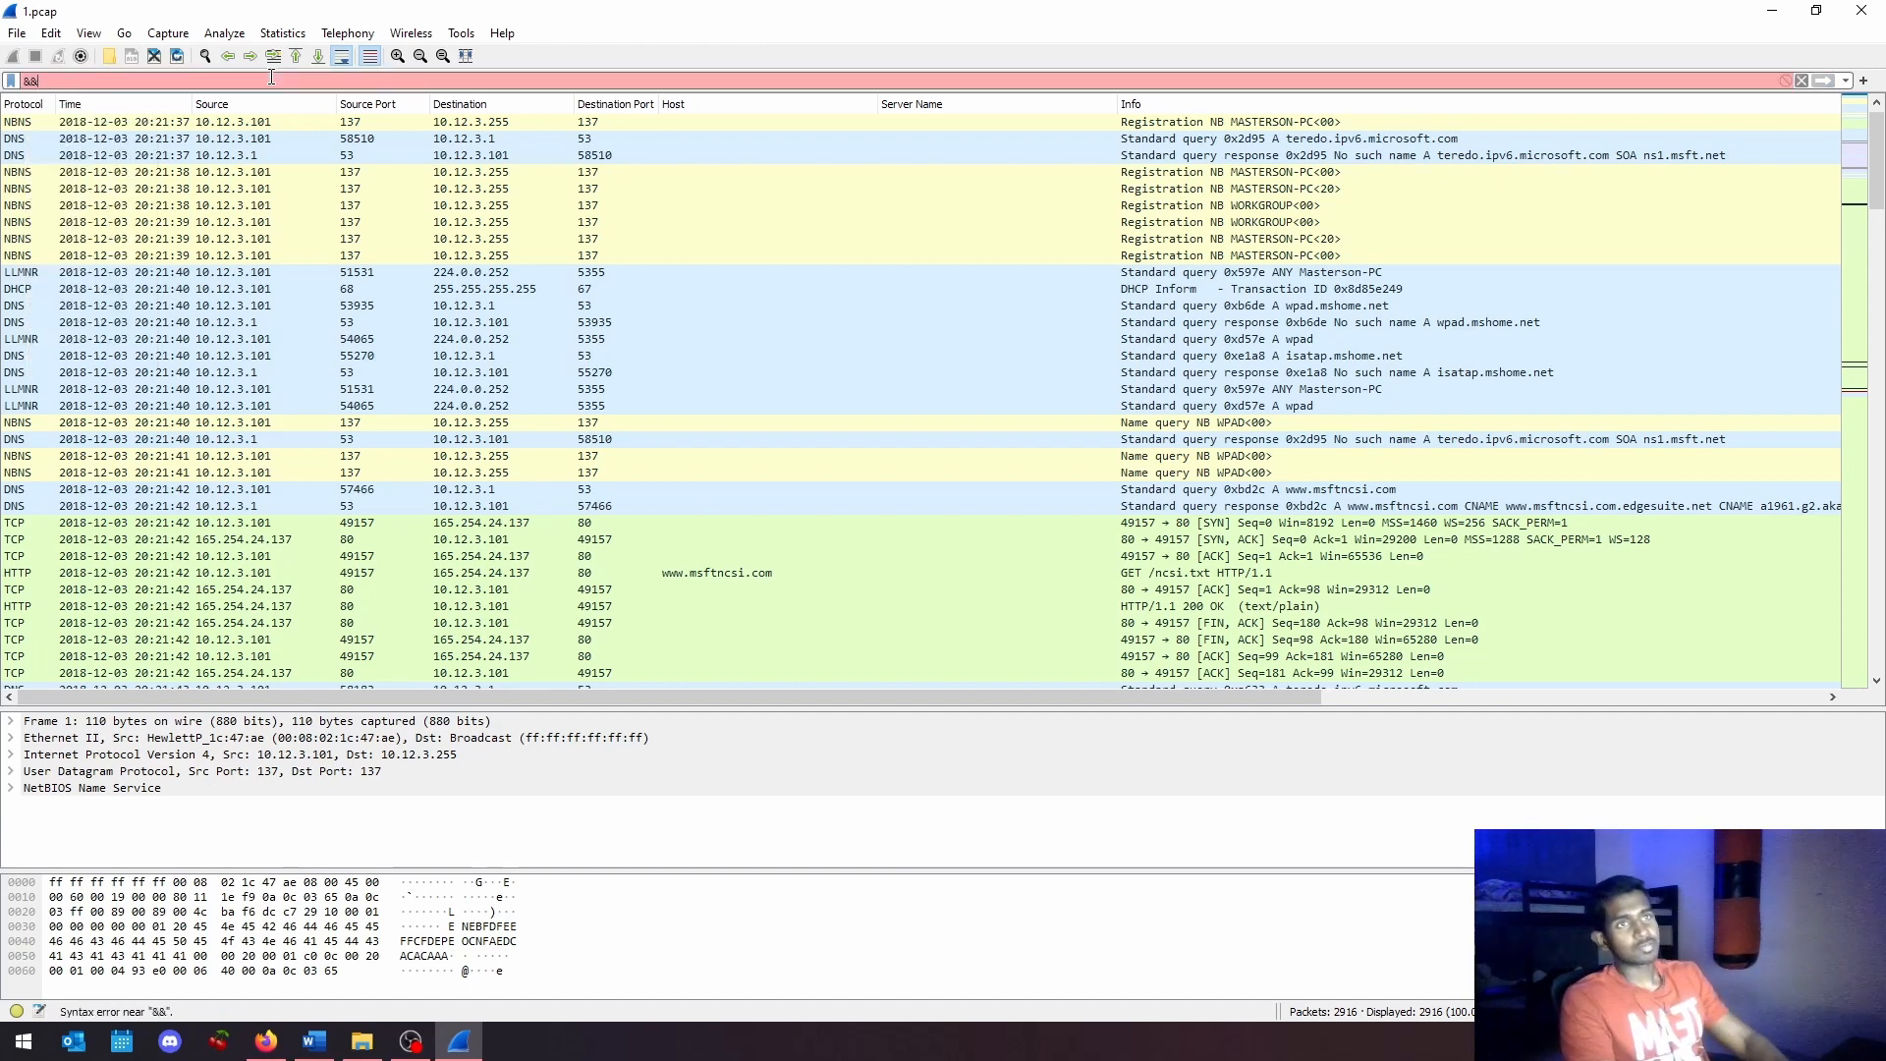
key("BackSpace")
key("BackSpace")
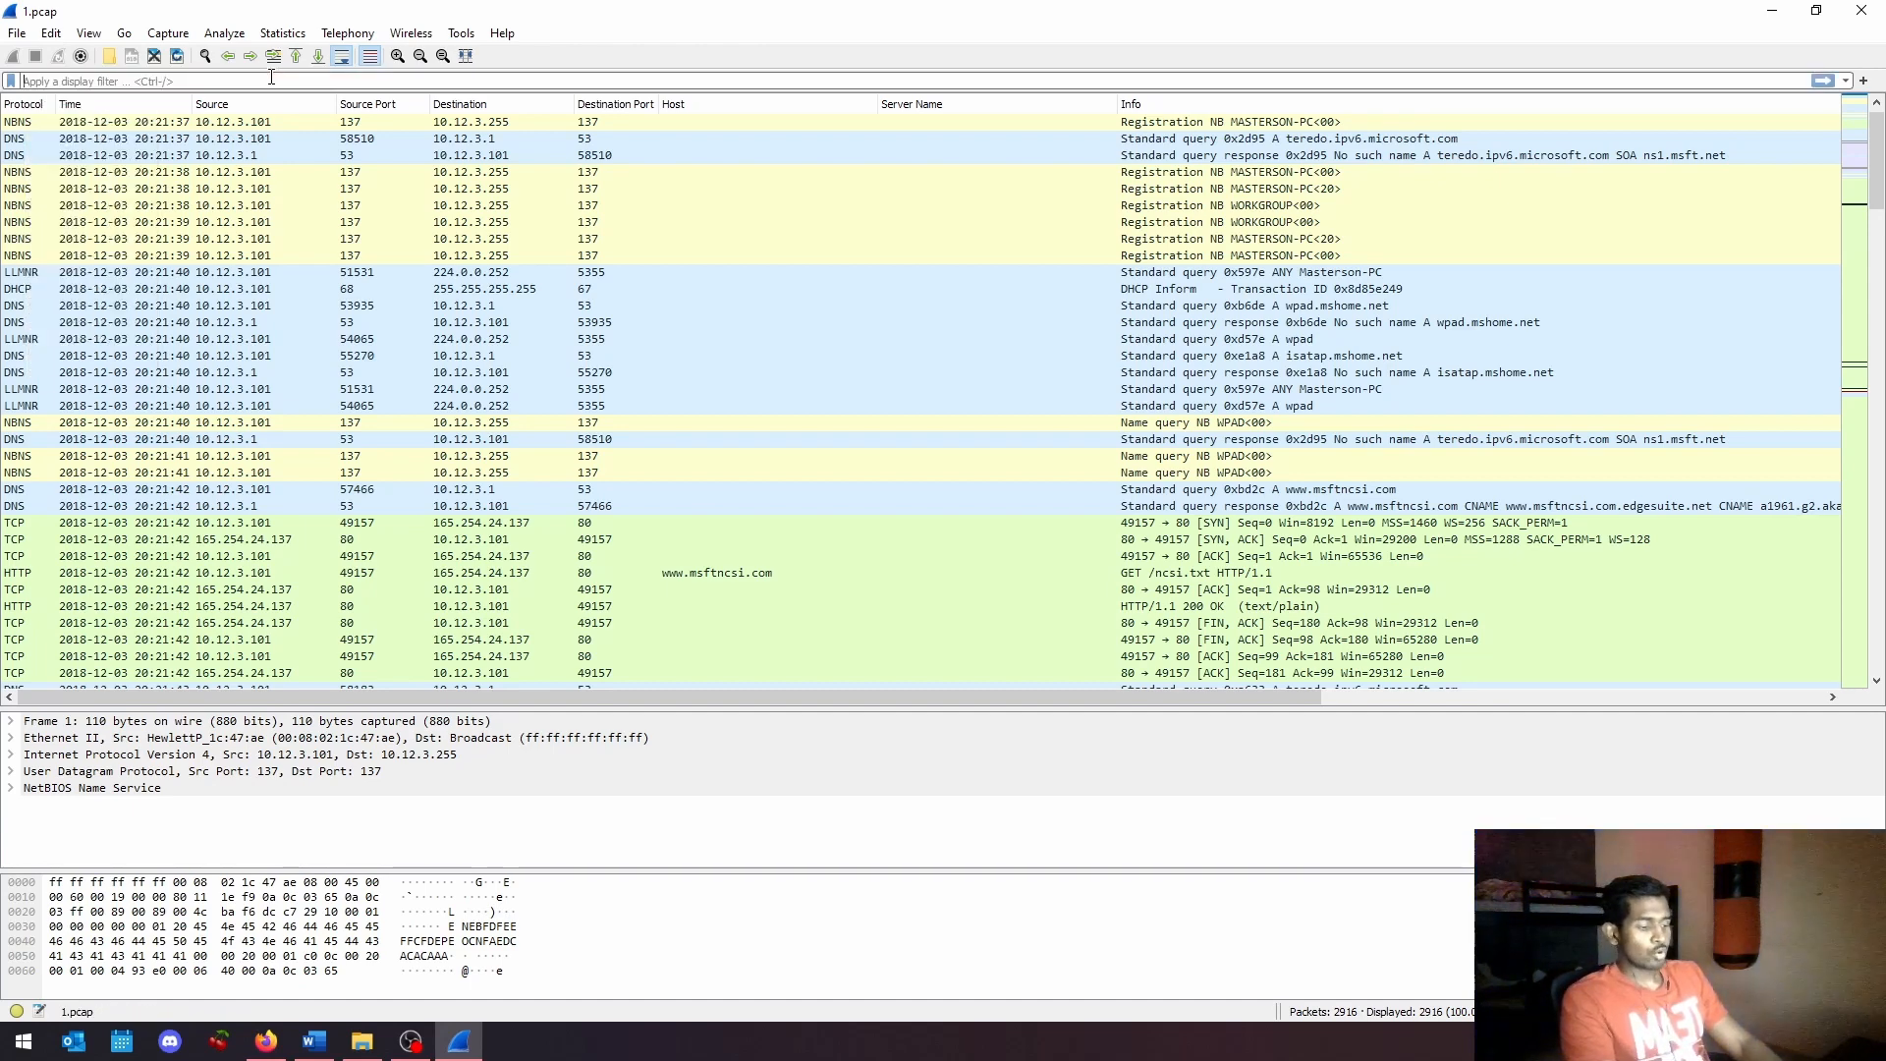
Step: Demonstrate the logical OR operator in the display filter as "or" and as "||", clearing each form
type("or")
key("BackSpace")
key("BackSpace")
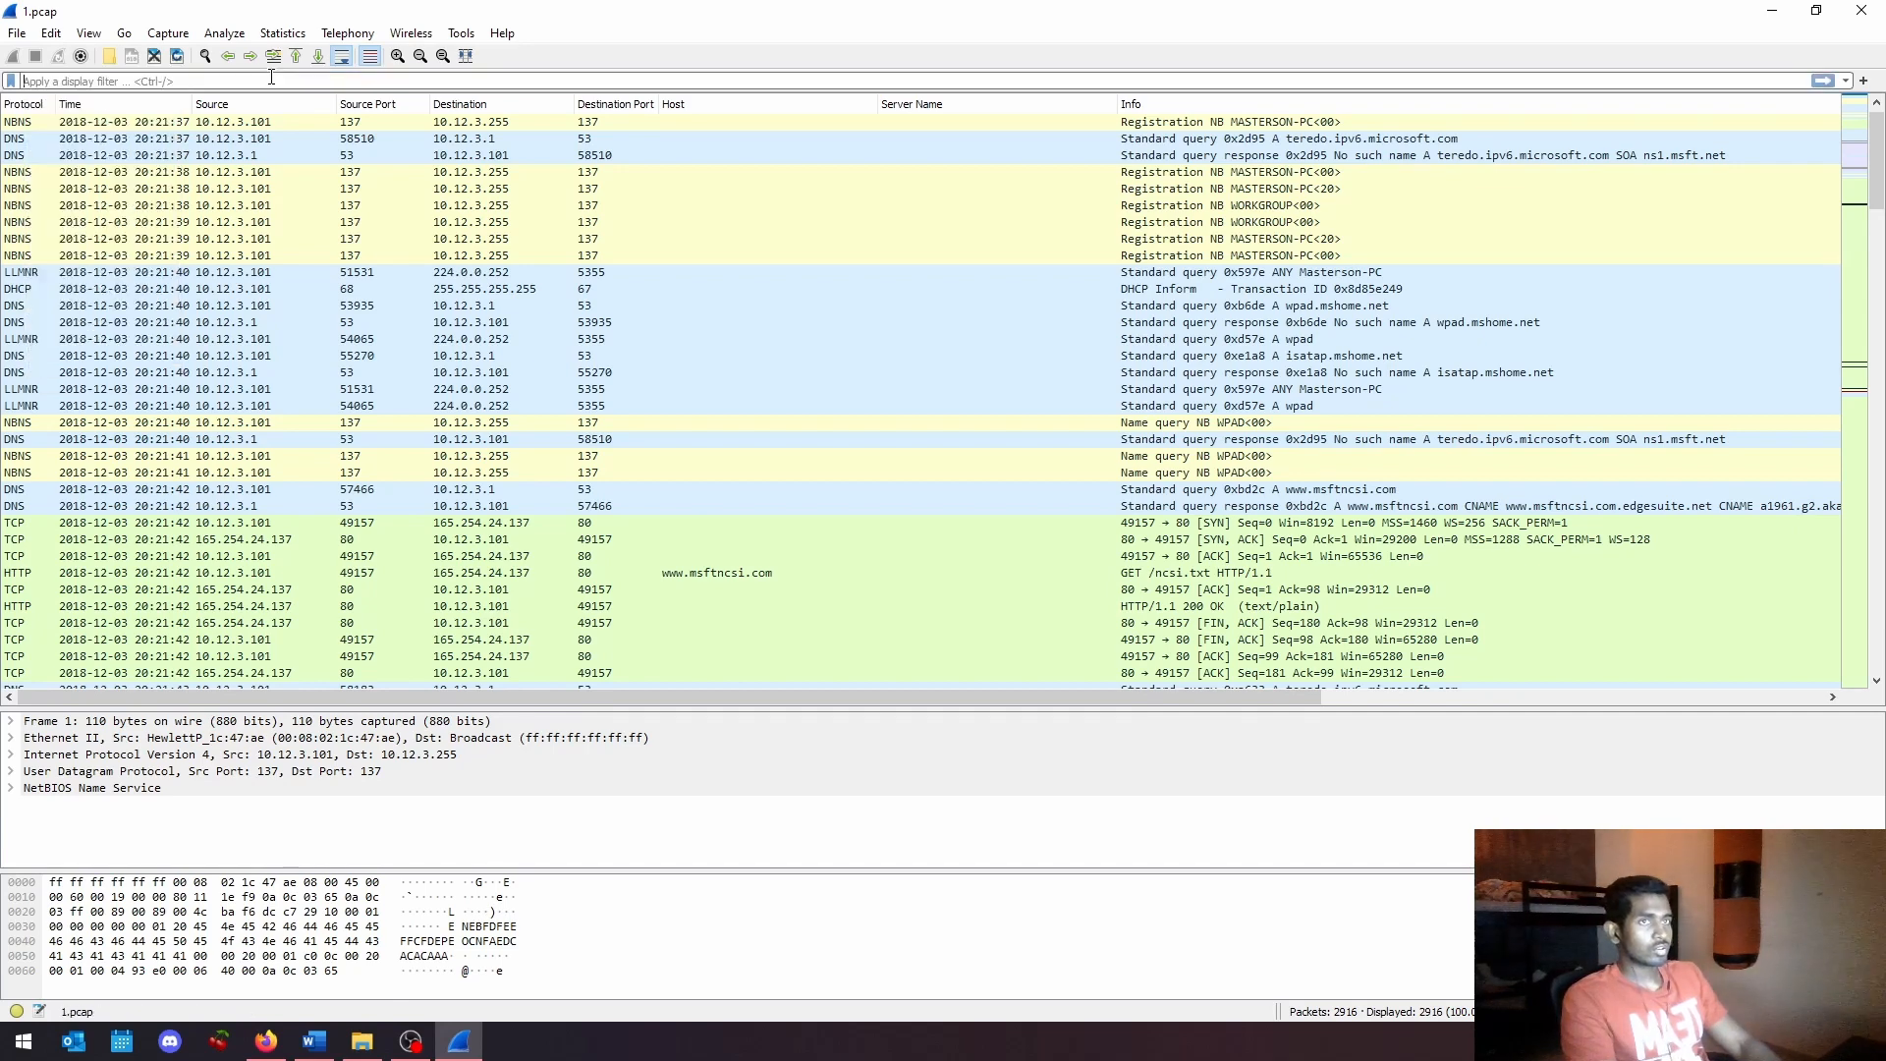
type("||")
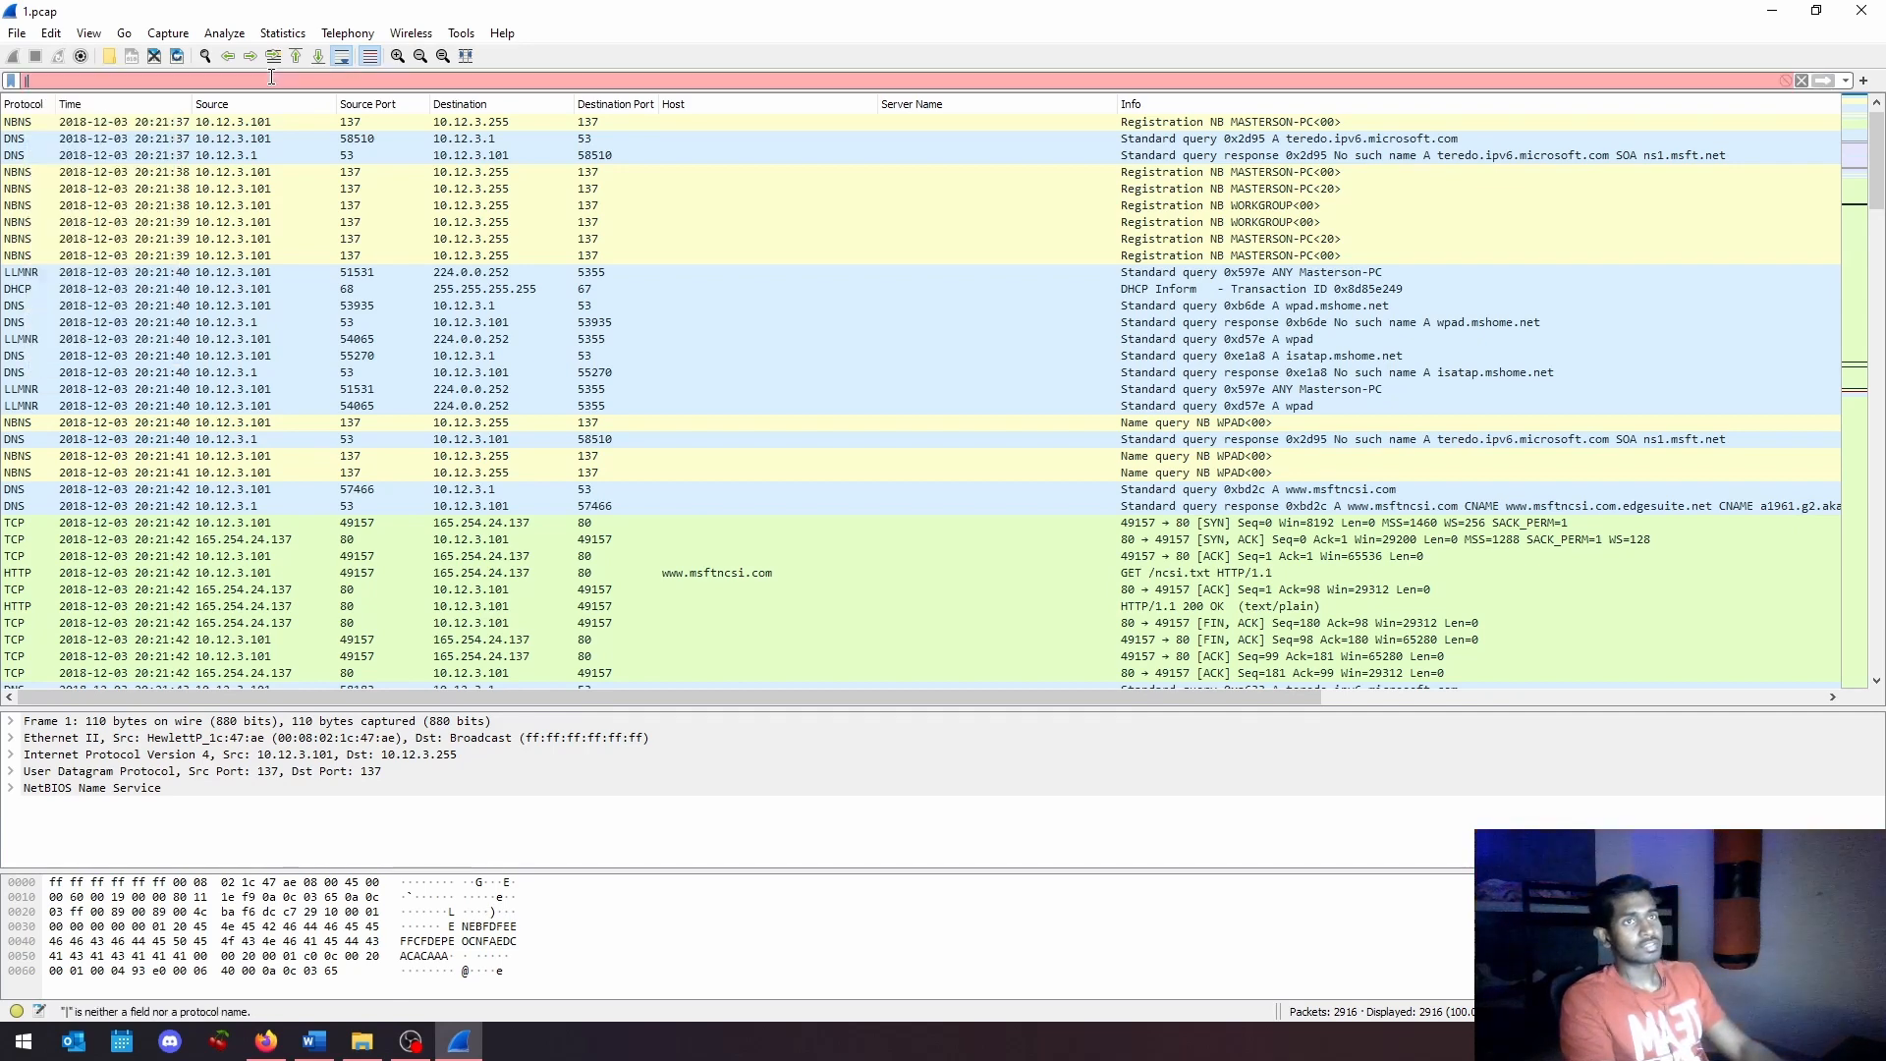
key("BackSpace")
key("BackSpace")
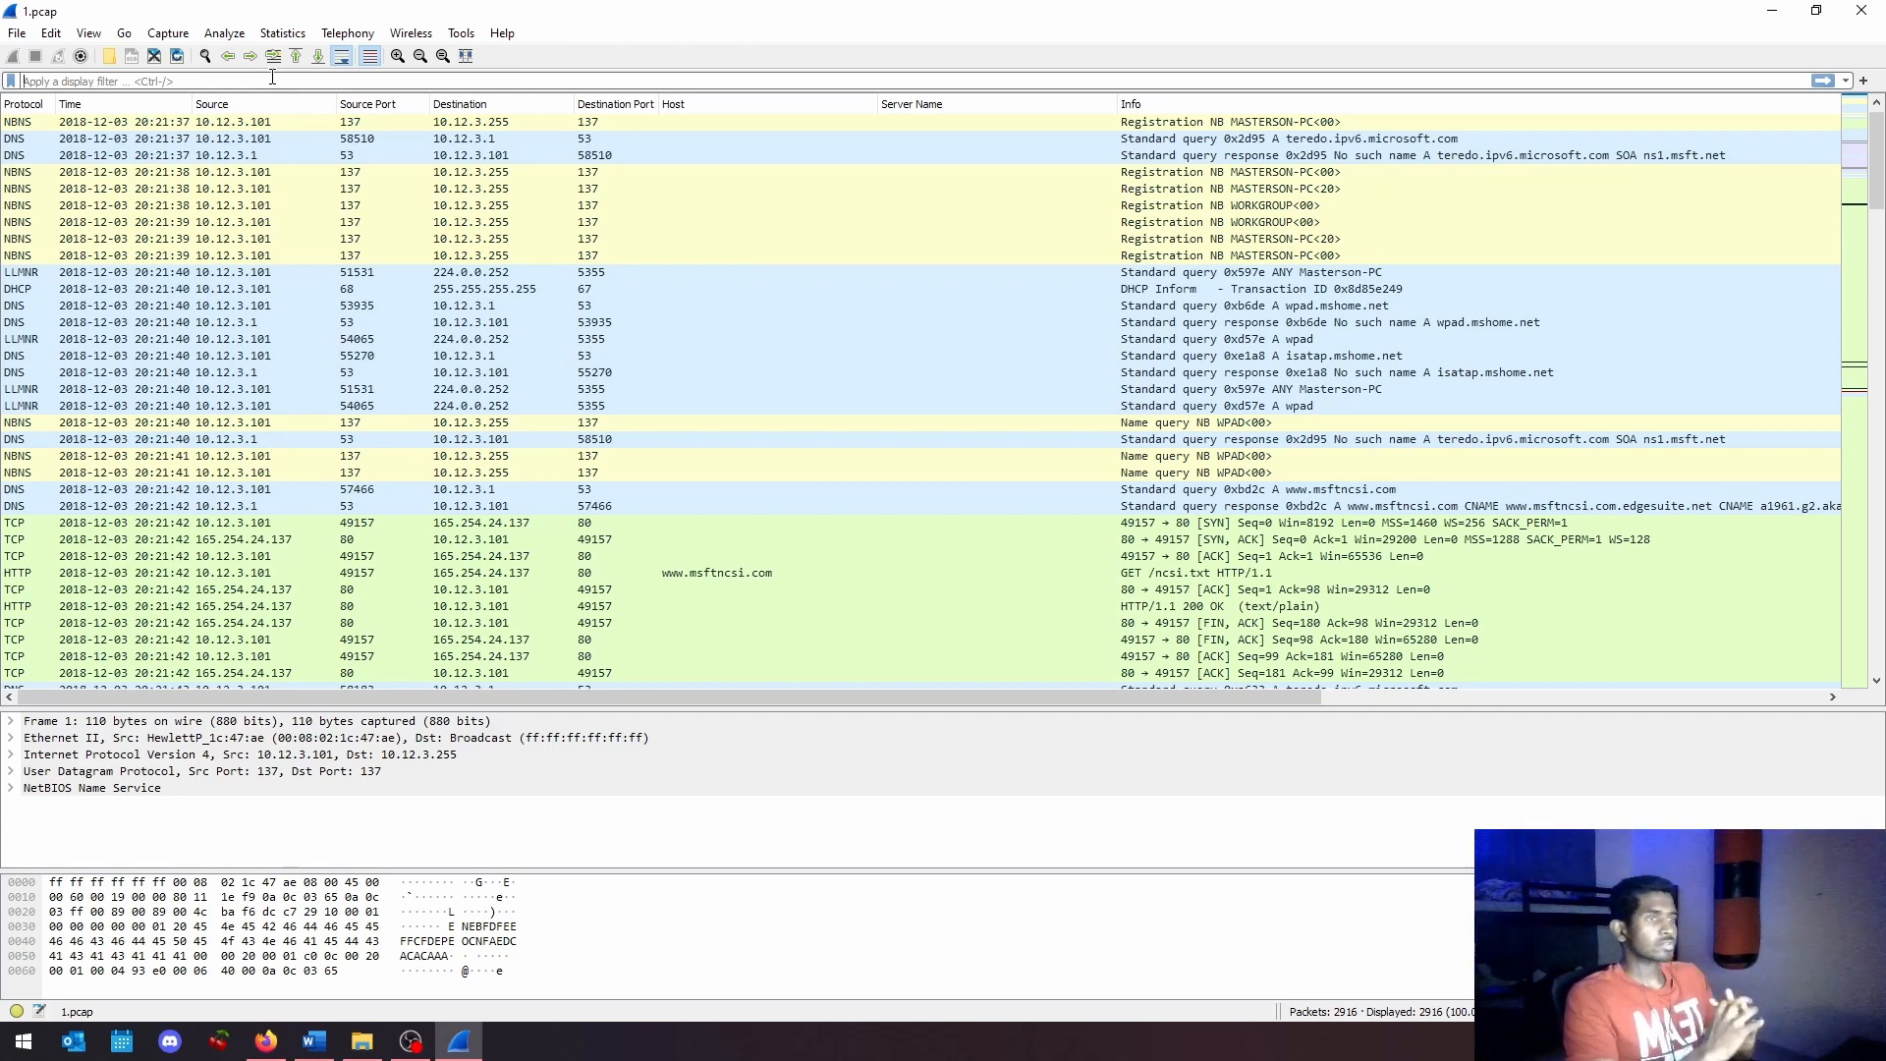
Step: Apply the display filter "http.request or ssl.handshake.type == 1" to the capture
type("htt")
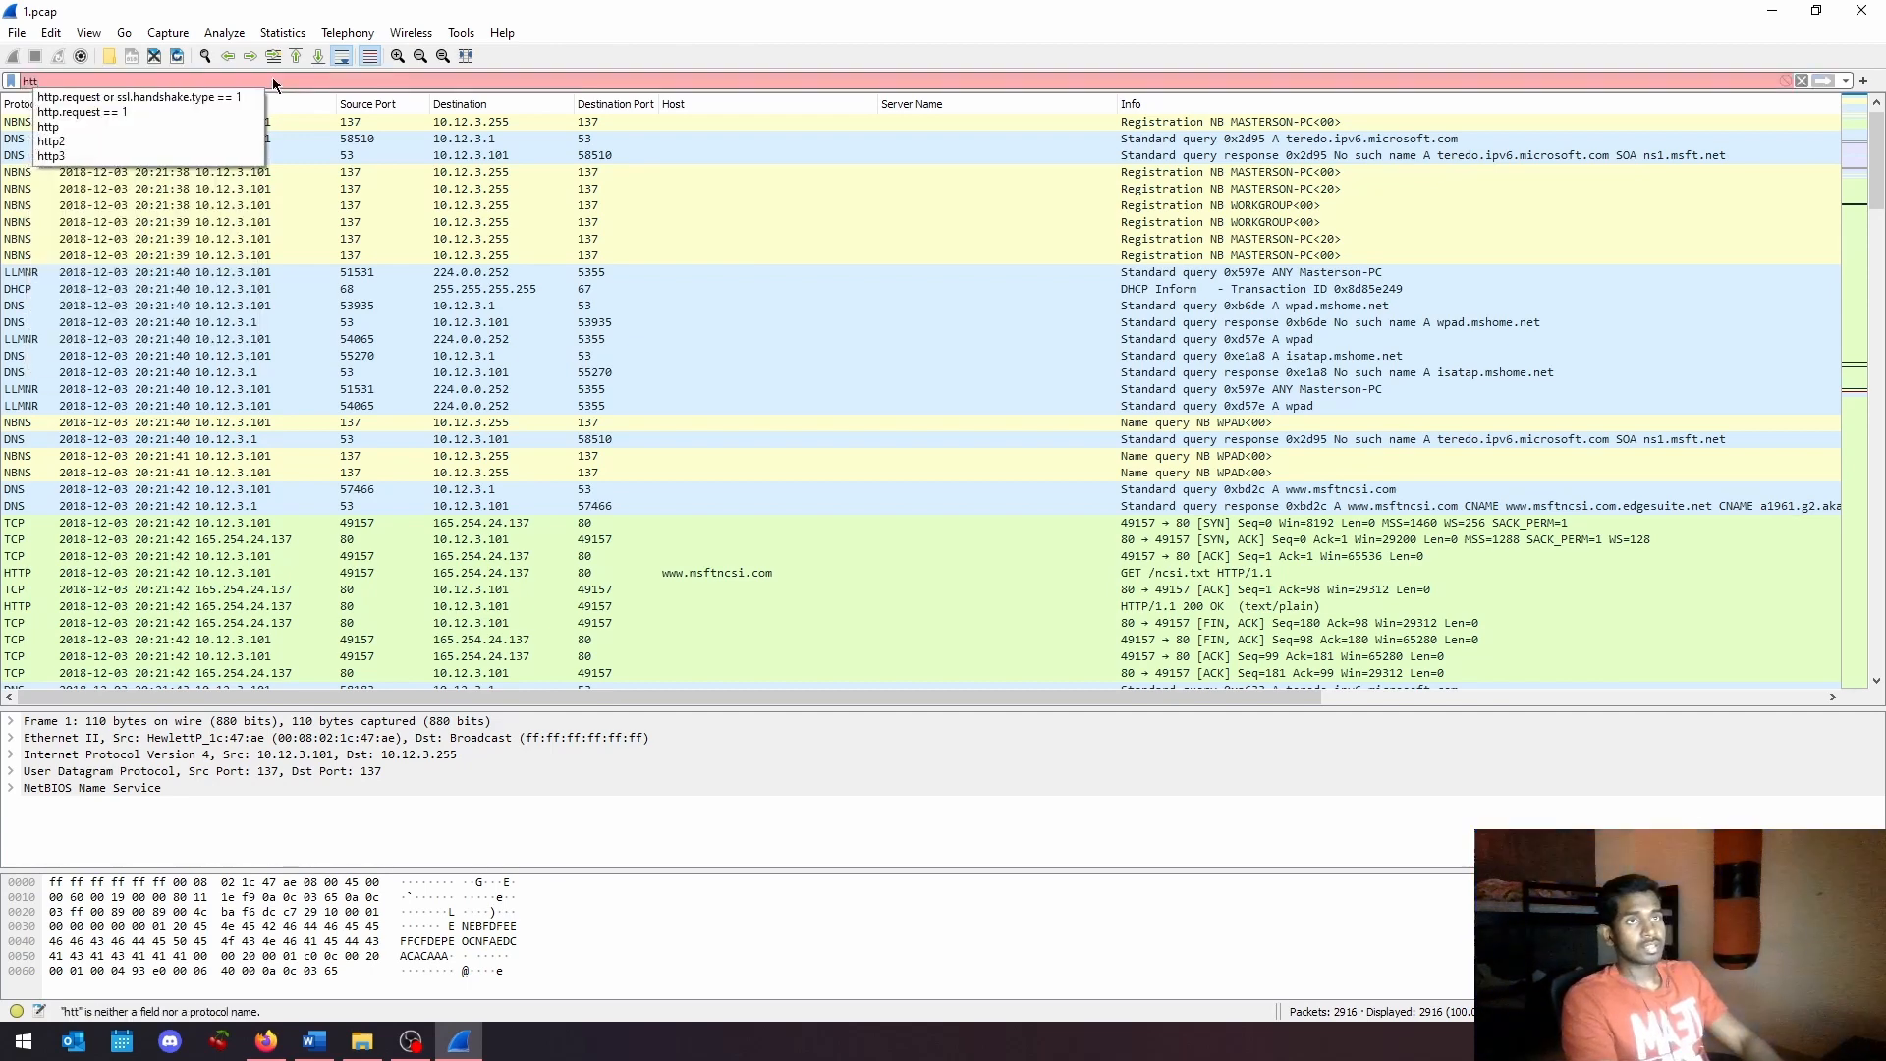
type("p.reques")
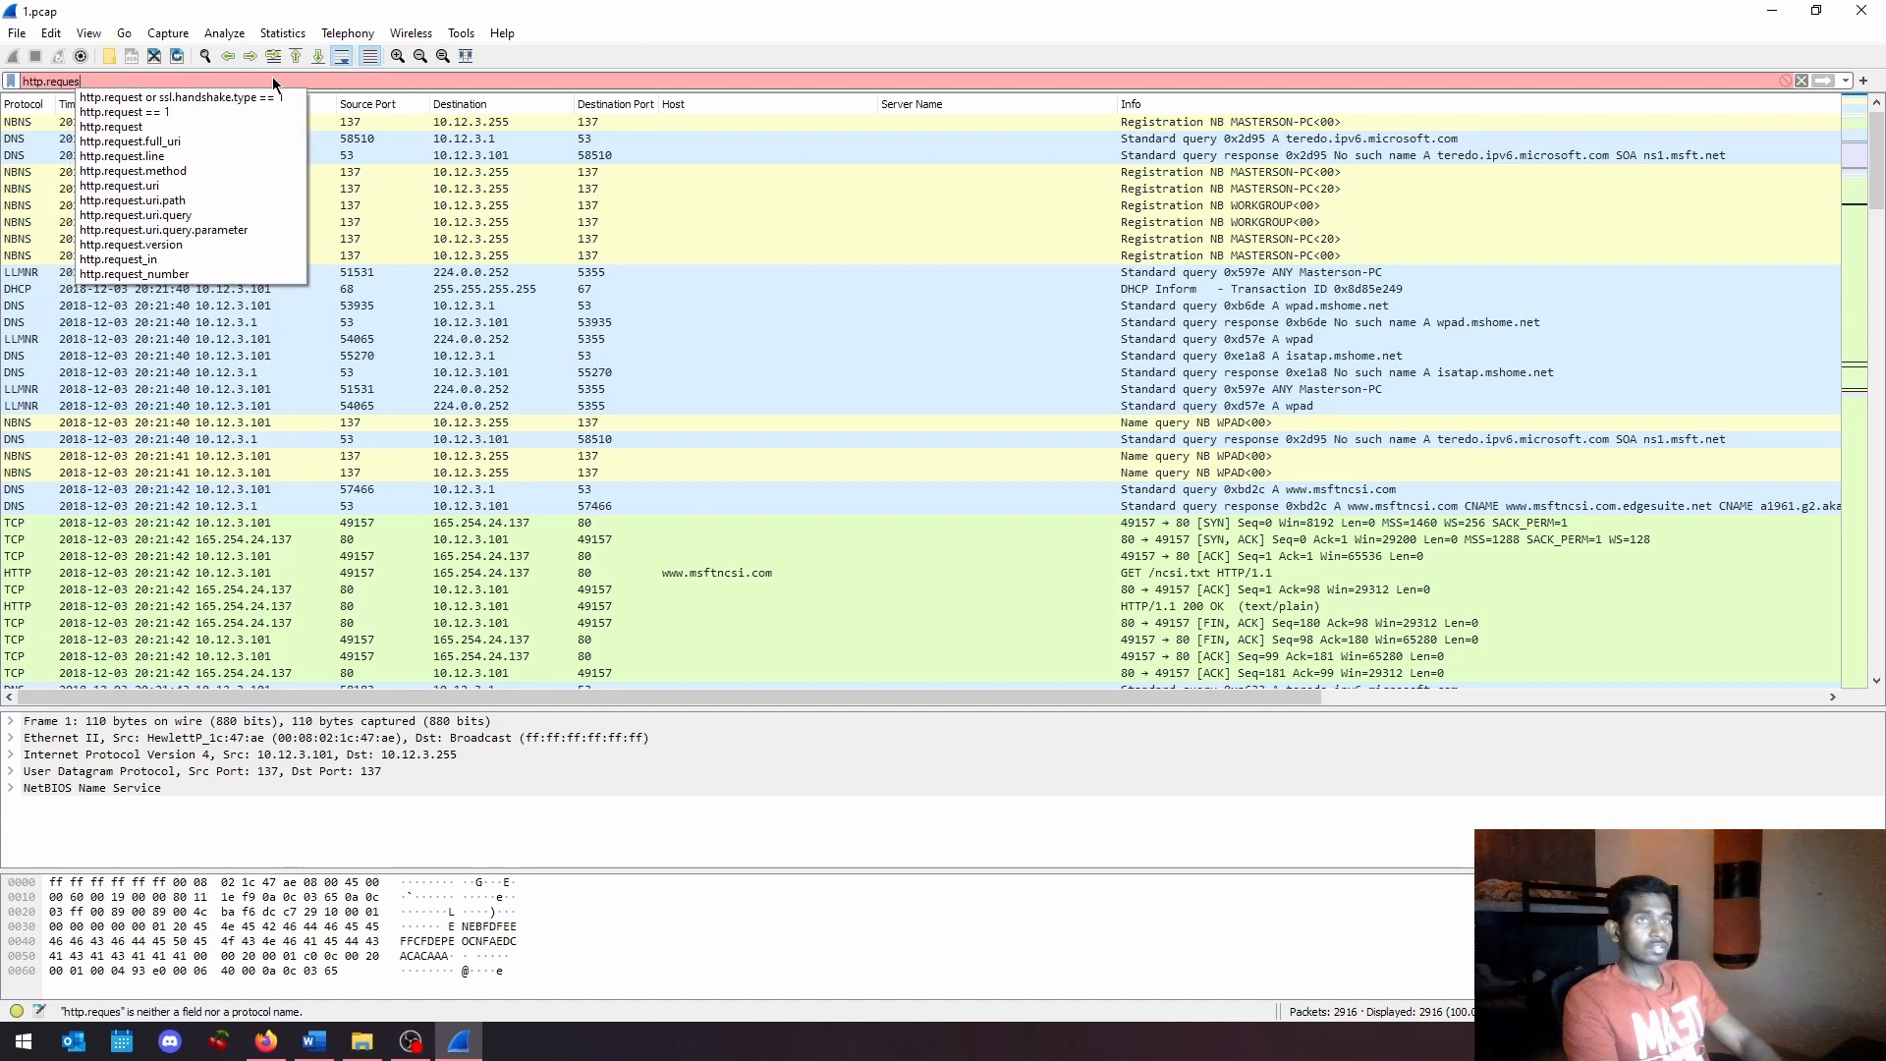
type("t or ")
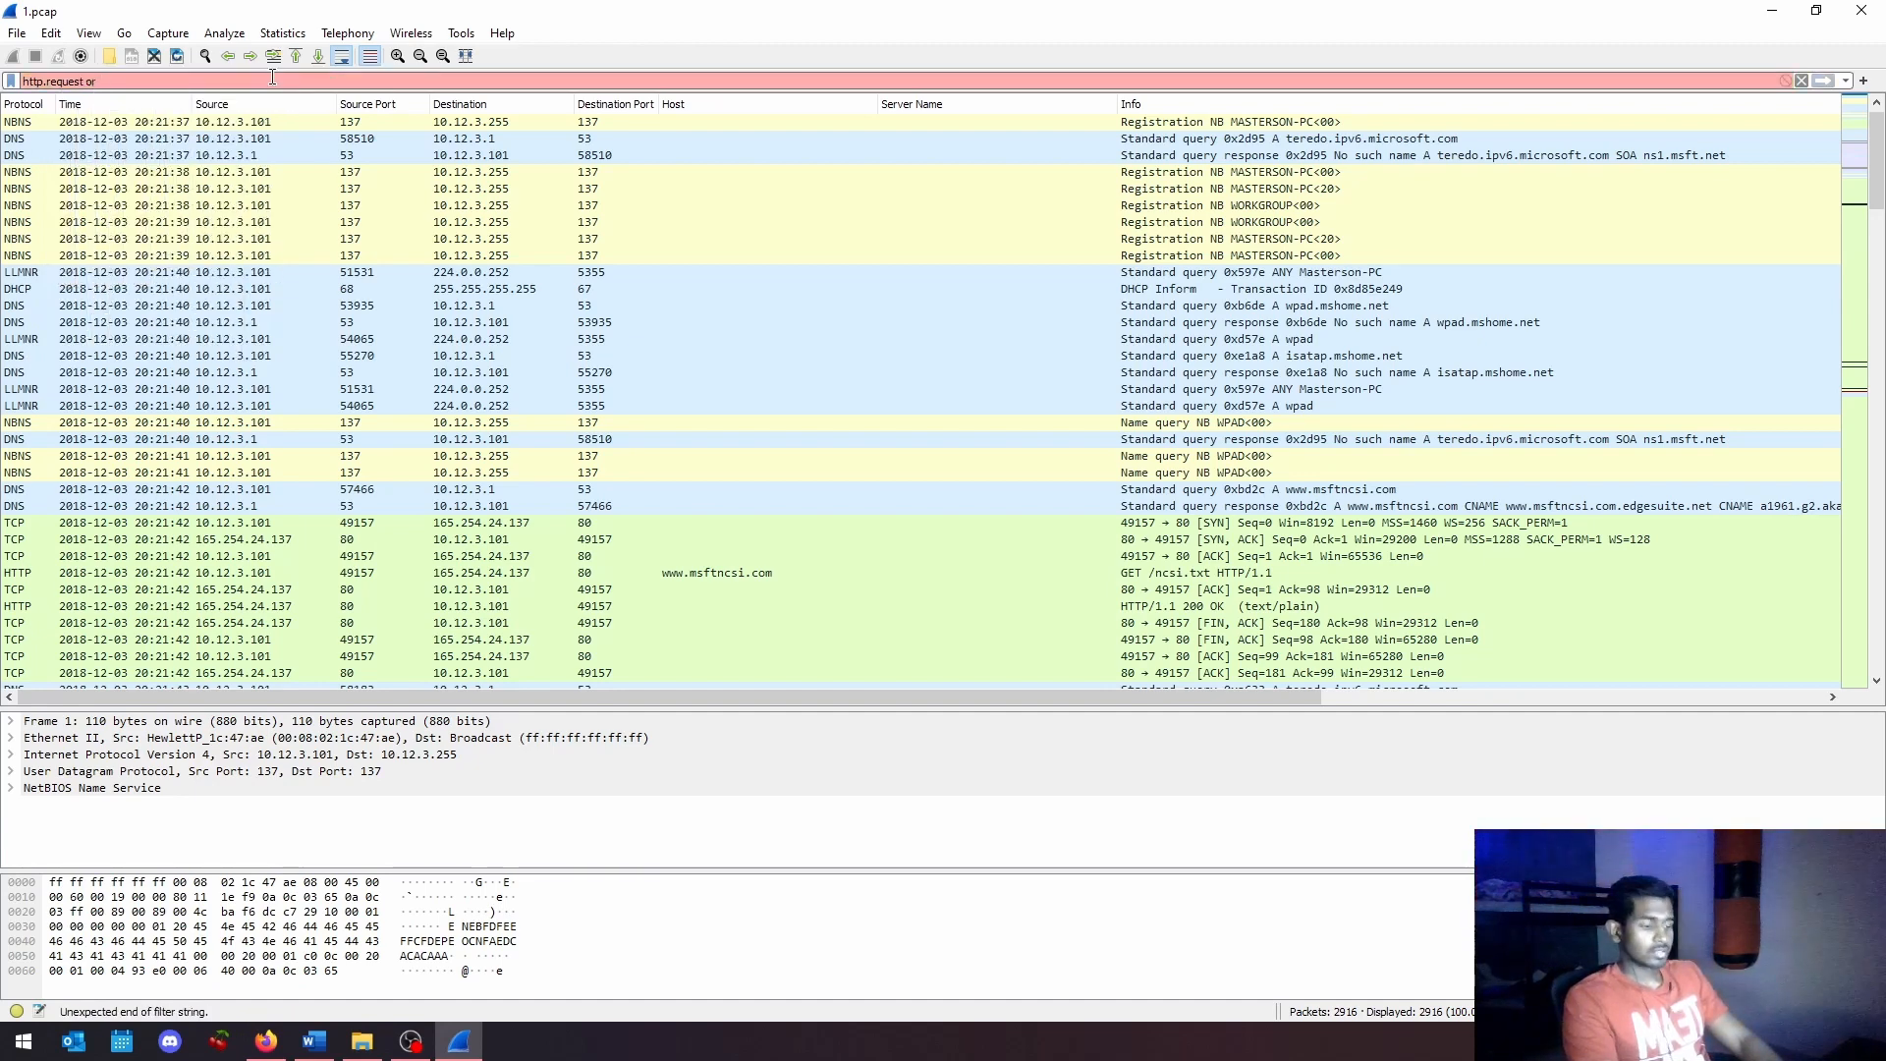
type("ssl.ha")
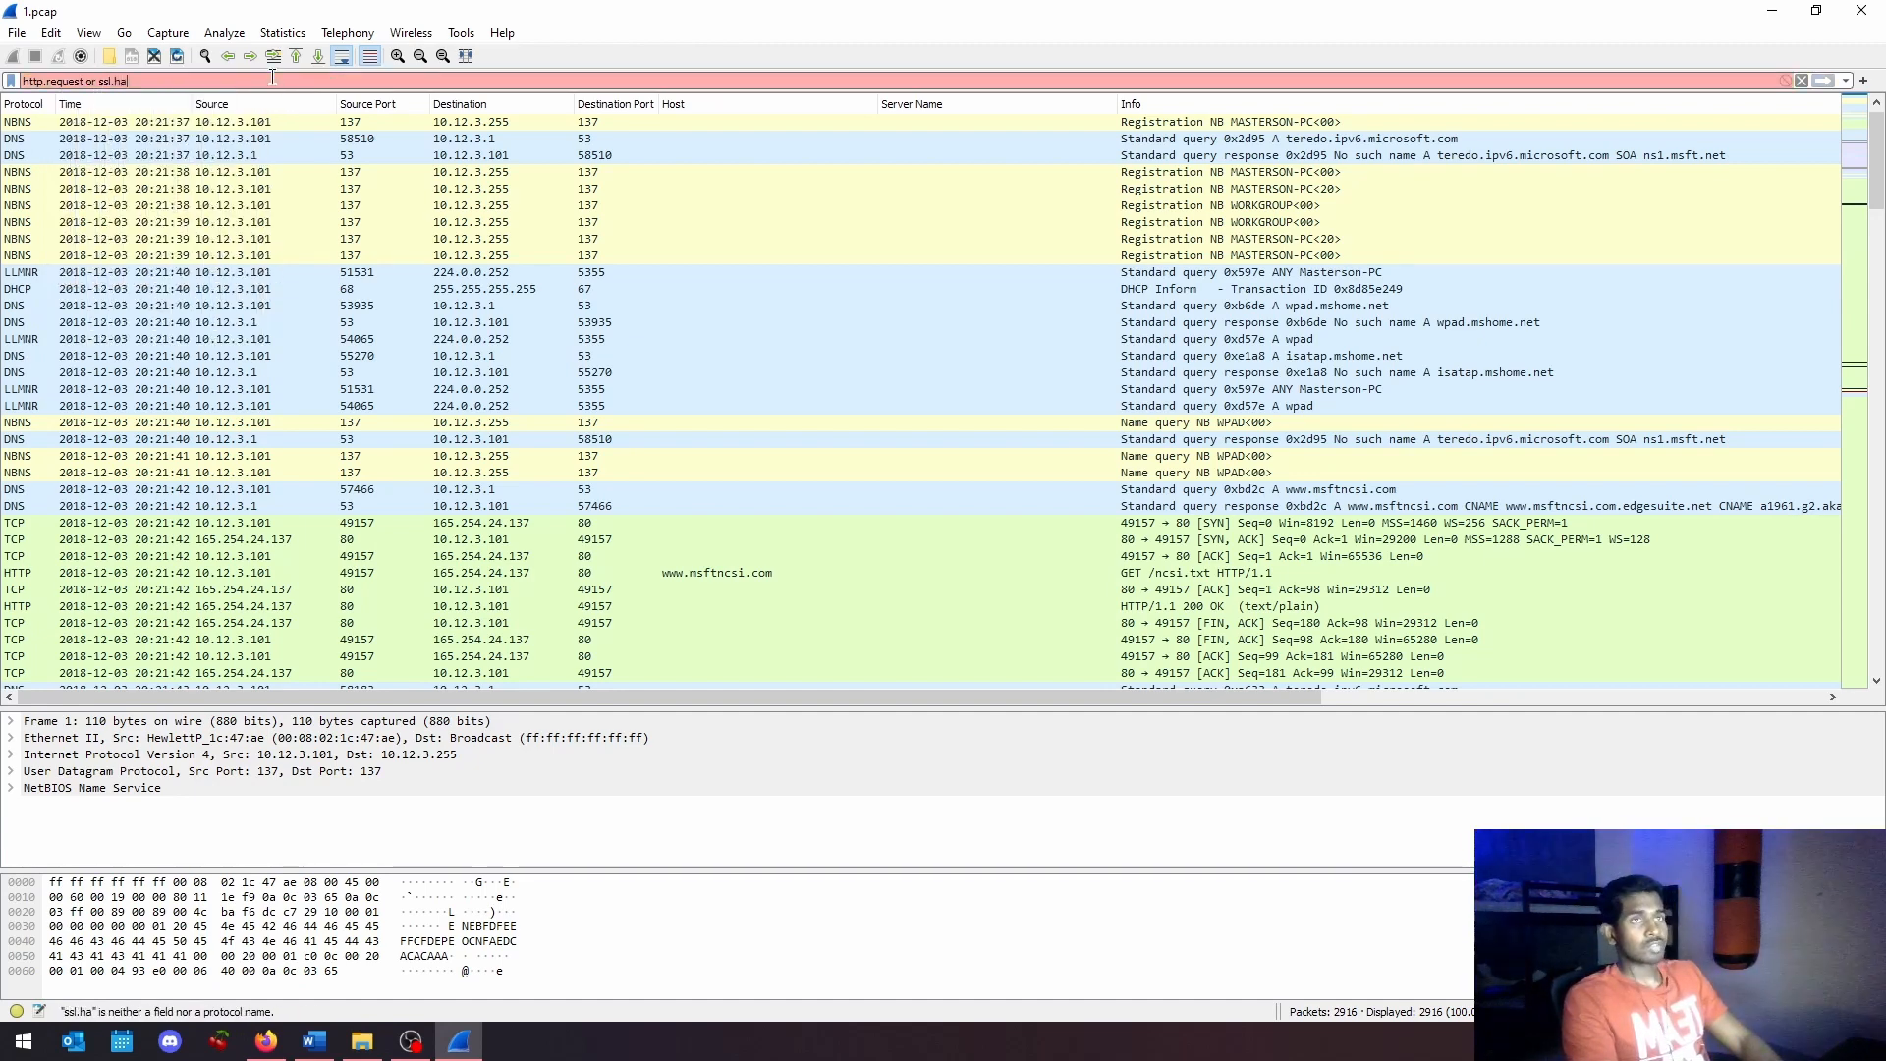
type("ndshake.")
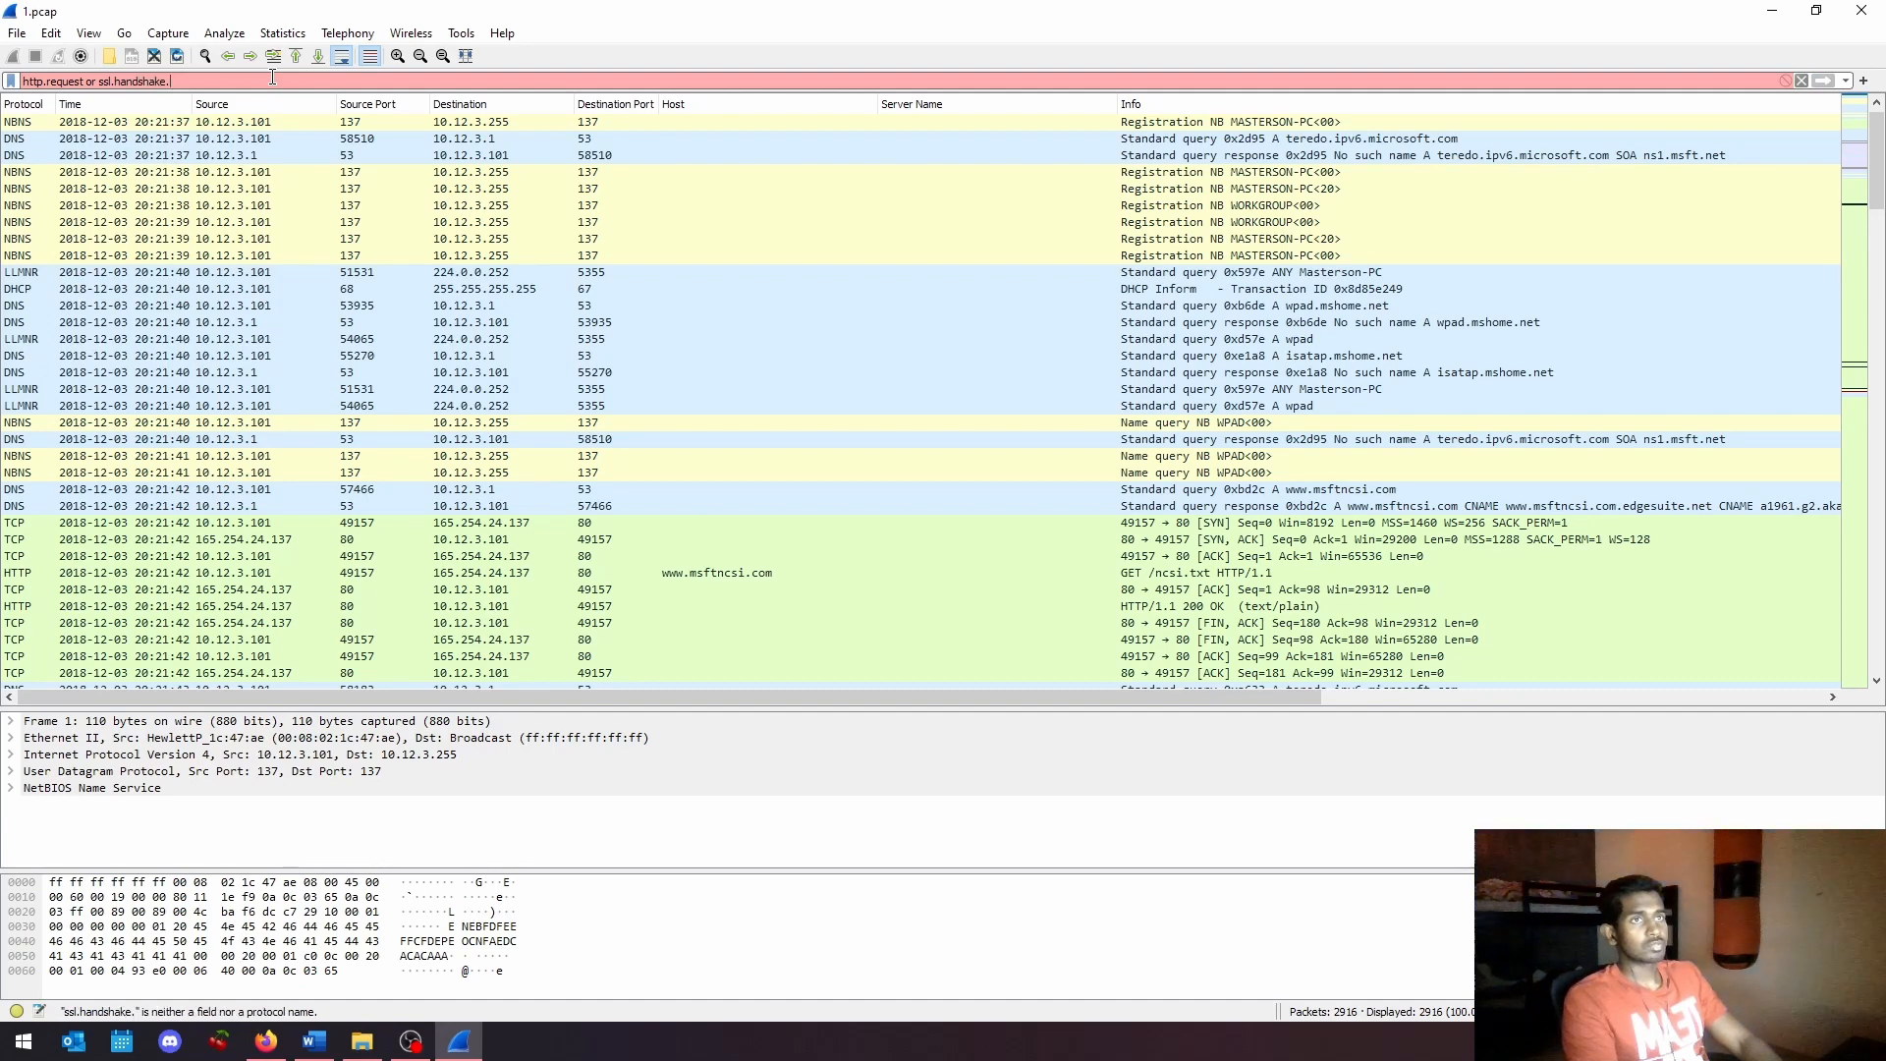
type("type == 1")
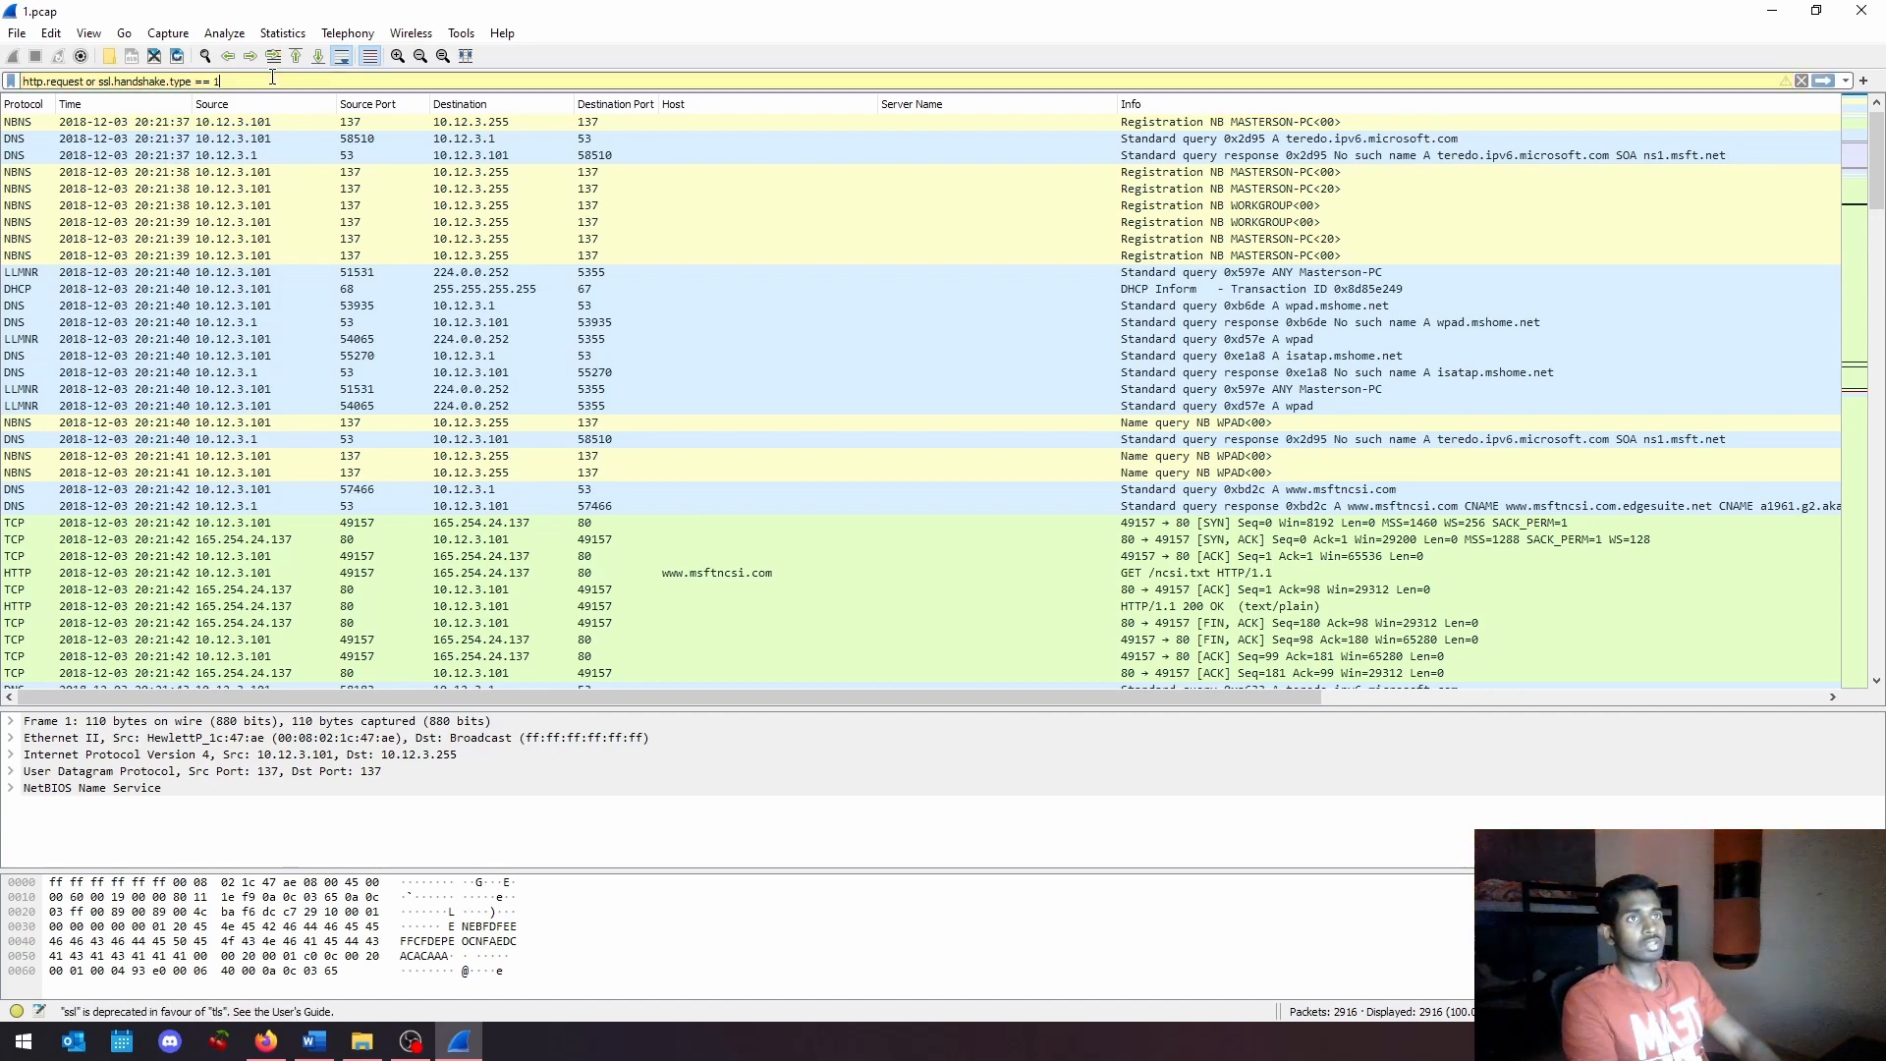
key("Return")
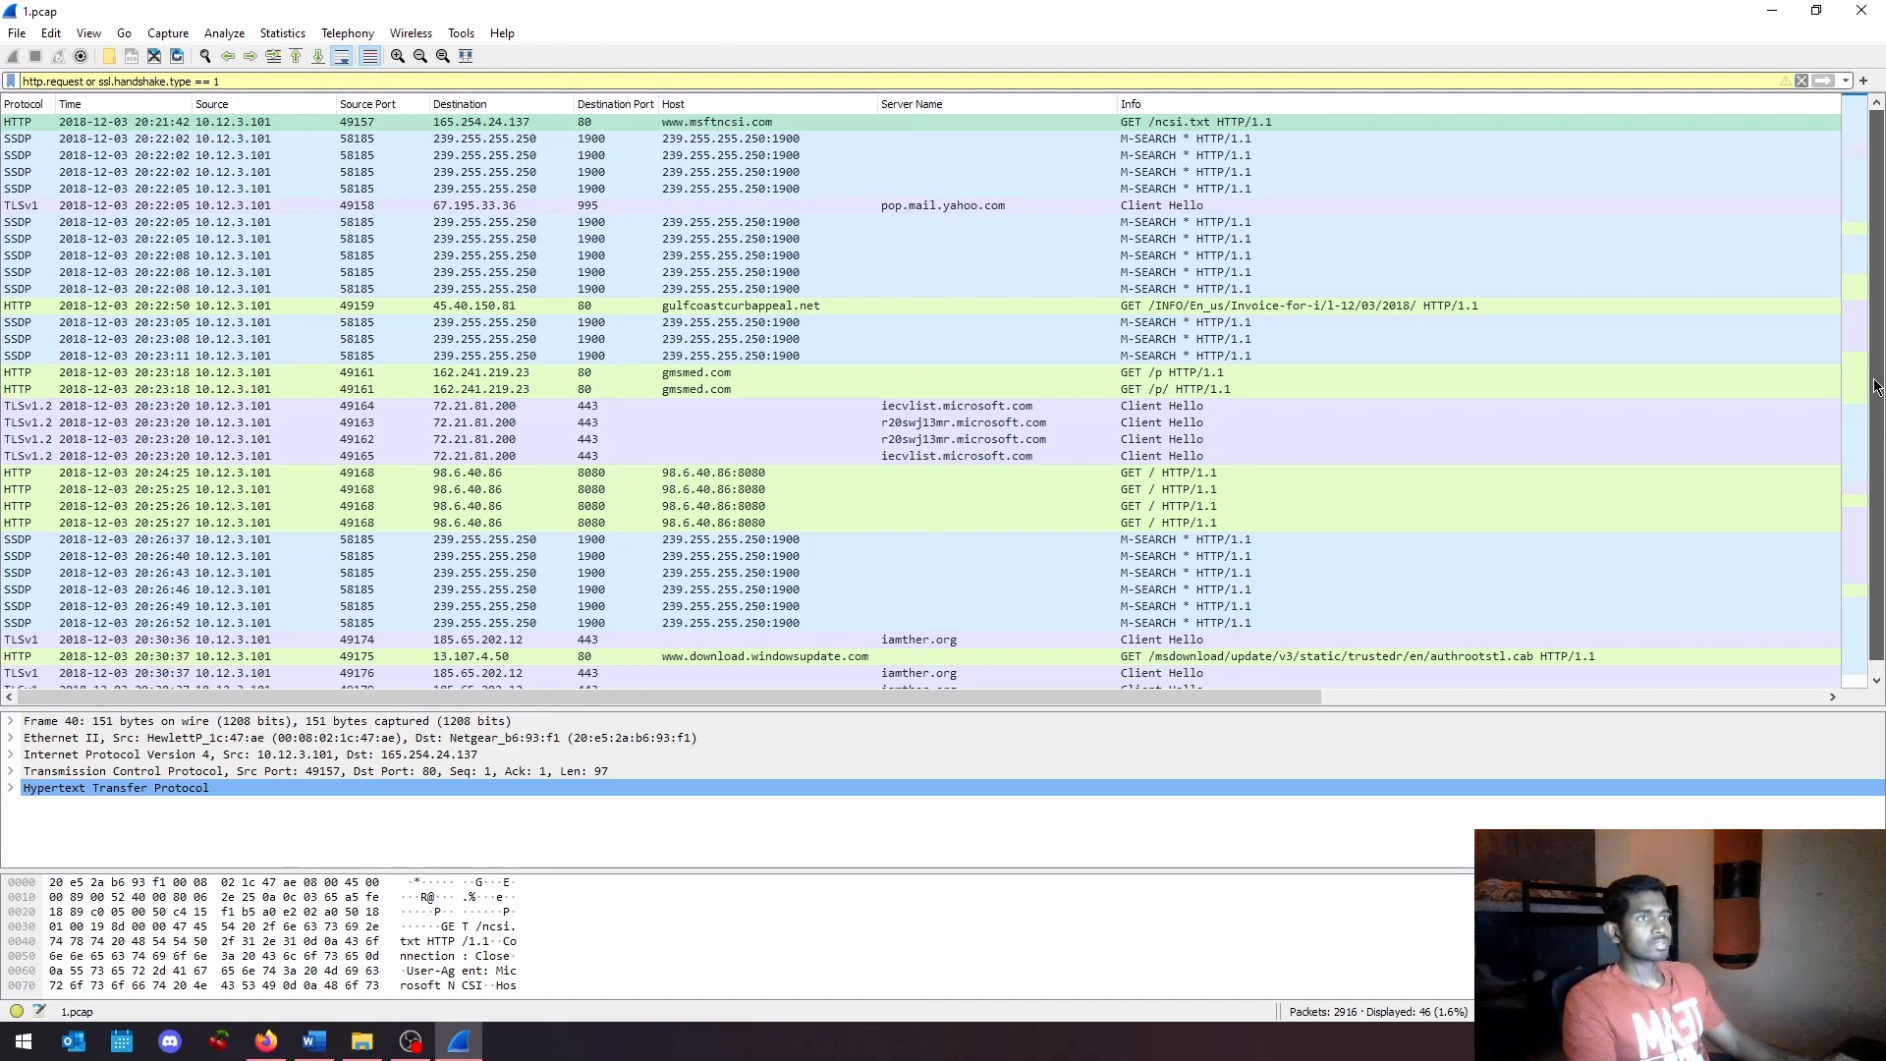
Step: Examine the filtered packet list and select the first three SSDP packets to destination port 1900 one after another
scroll(1881, 562, "down", 4)
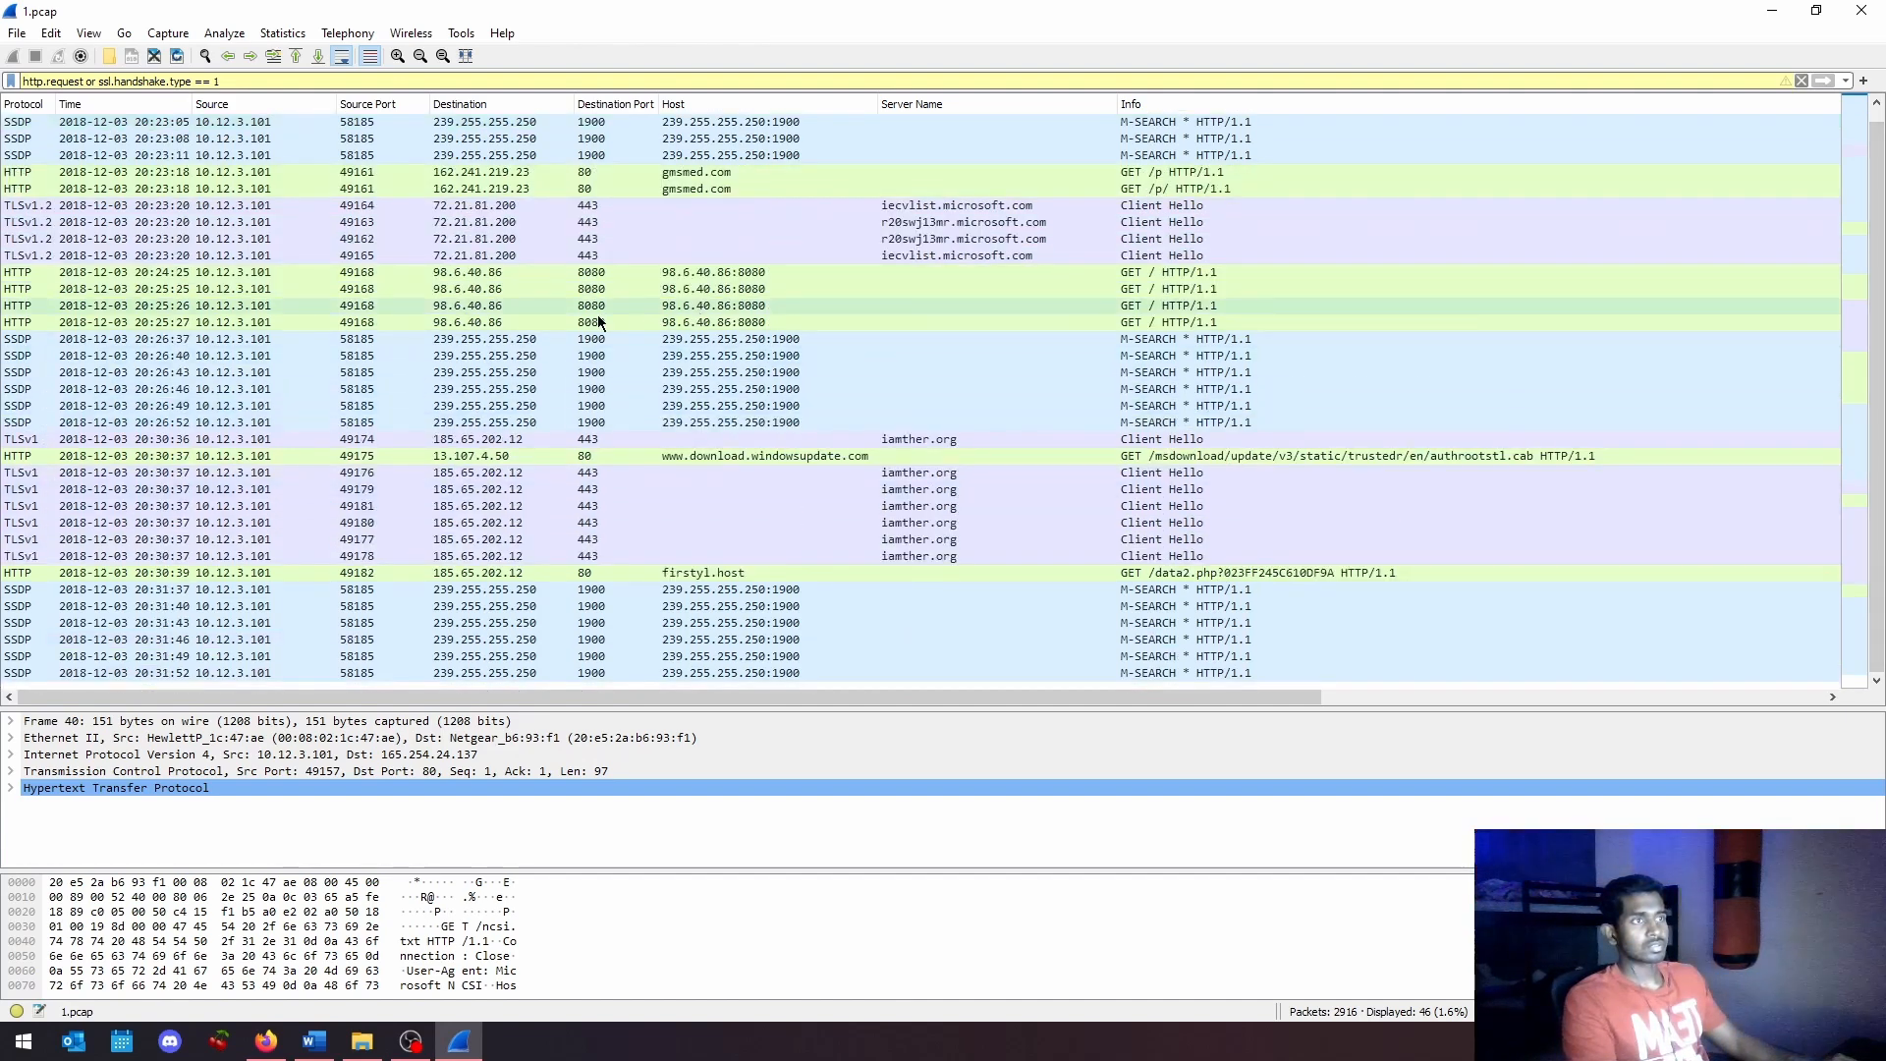
scroll(32, 432, "up", 4)
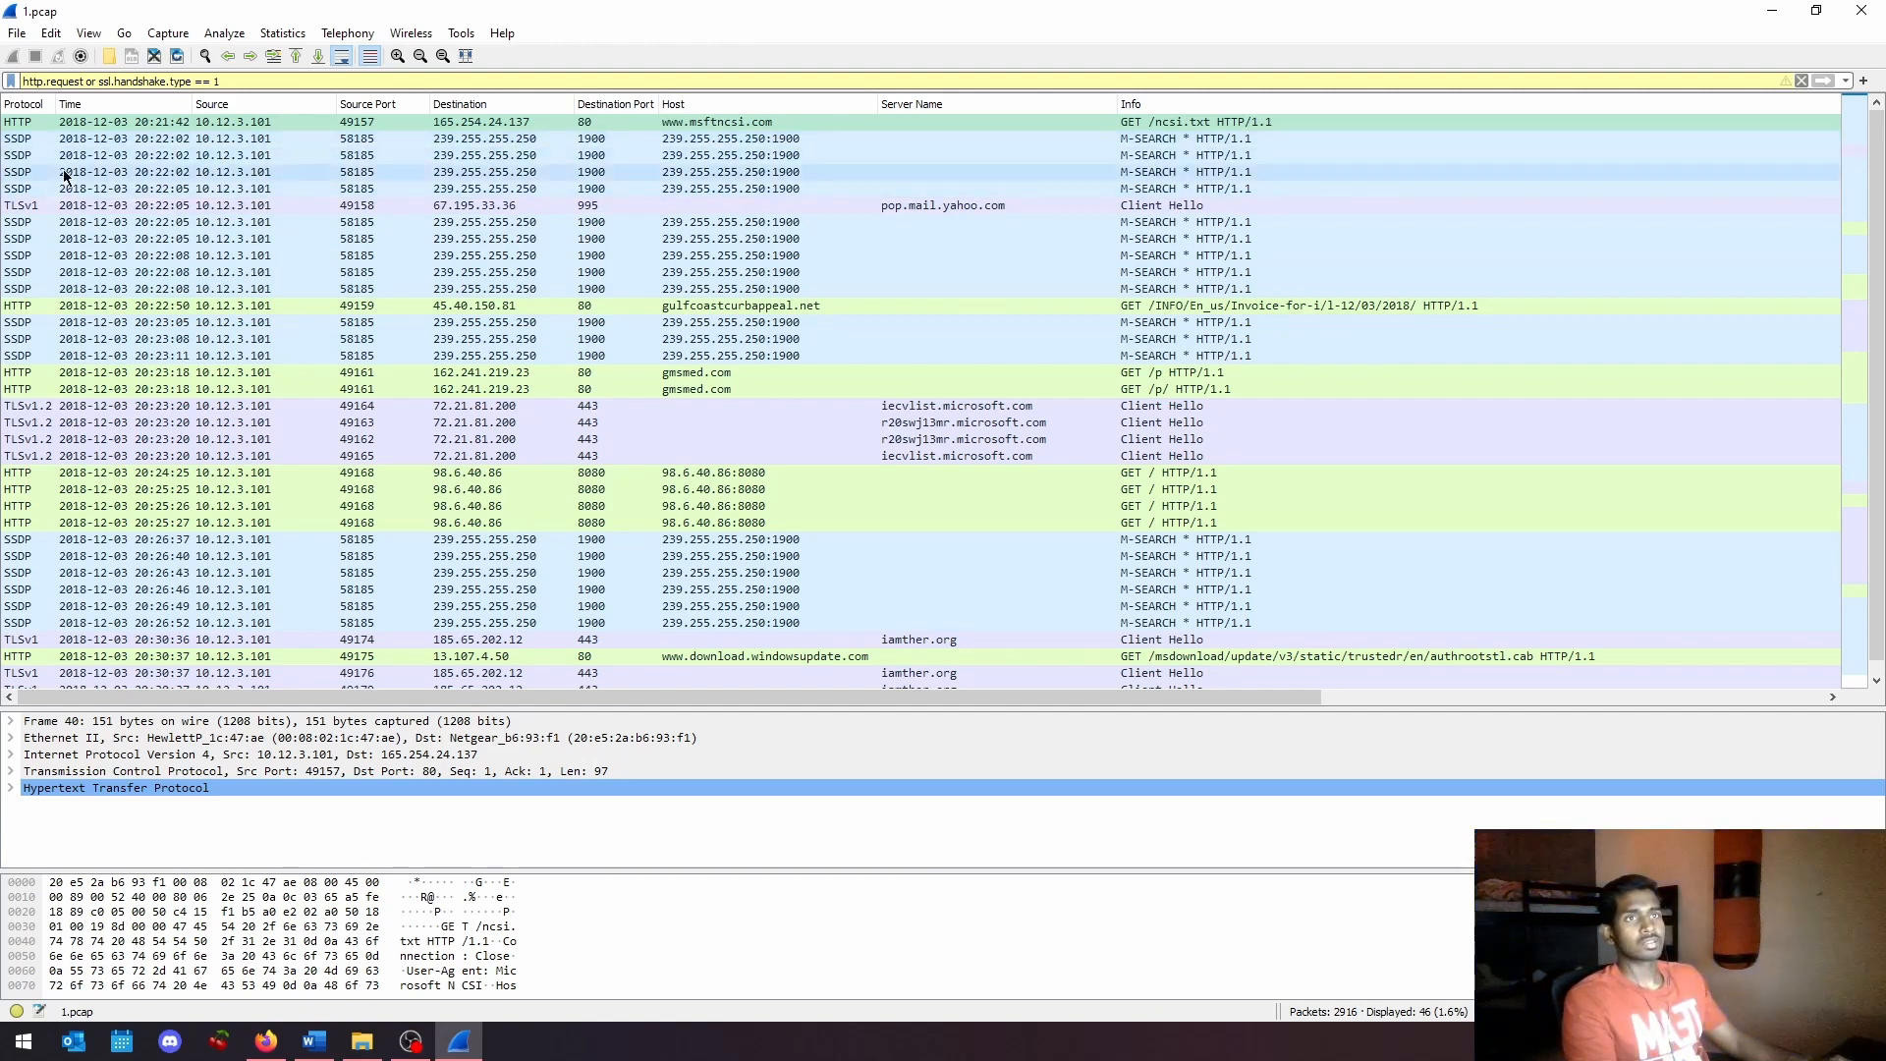
left_click(601, 143)
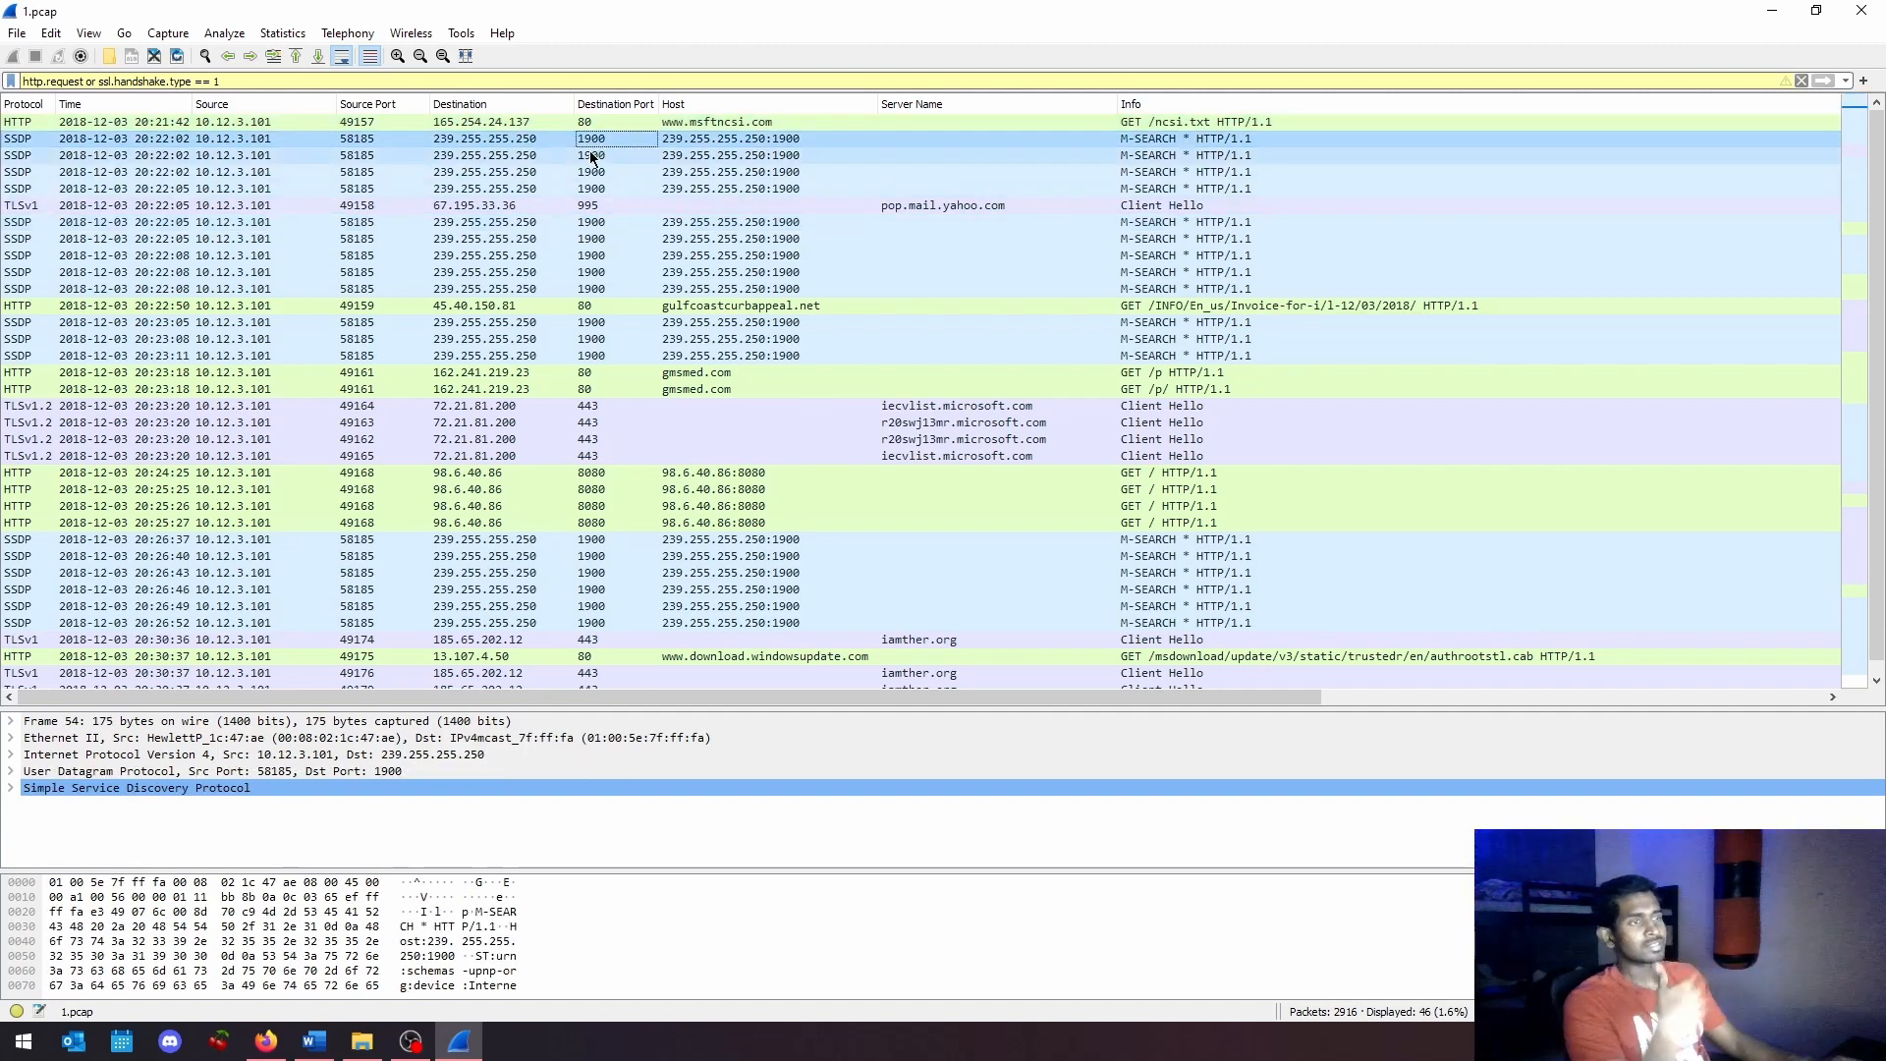
left_click(604, 155)
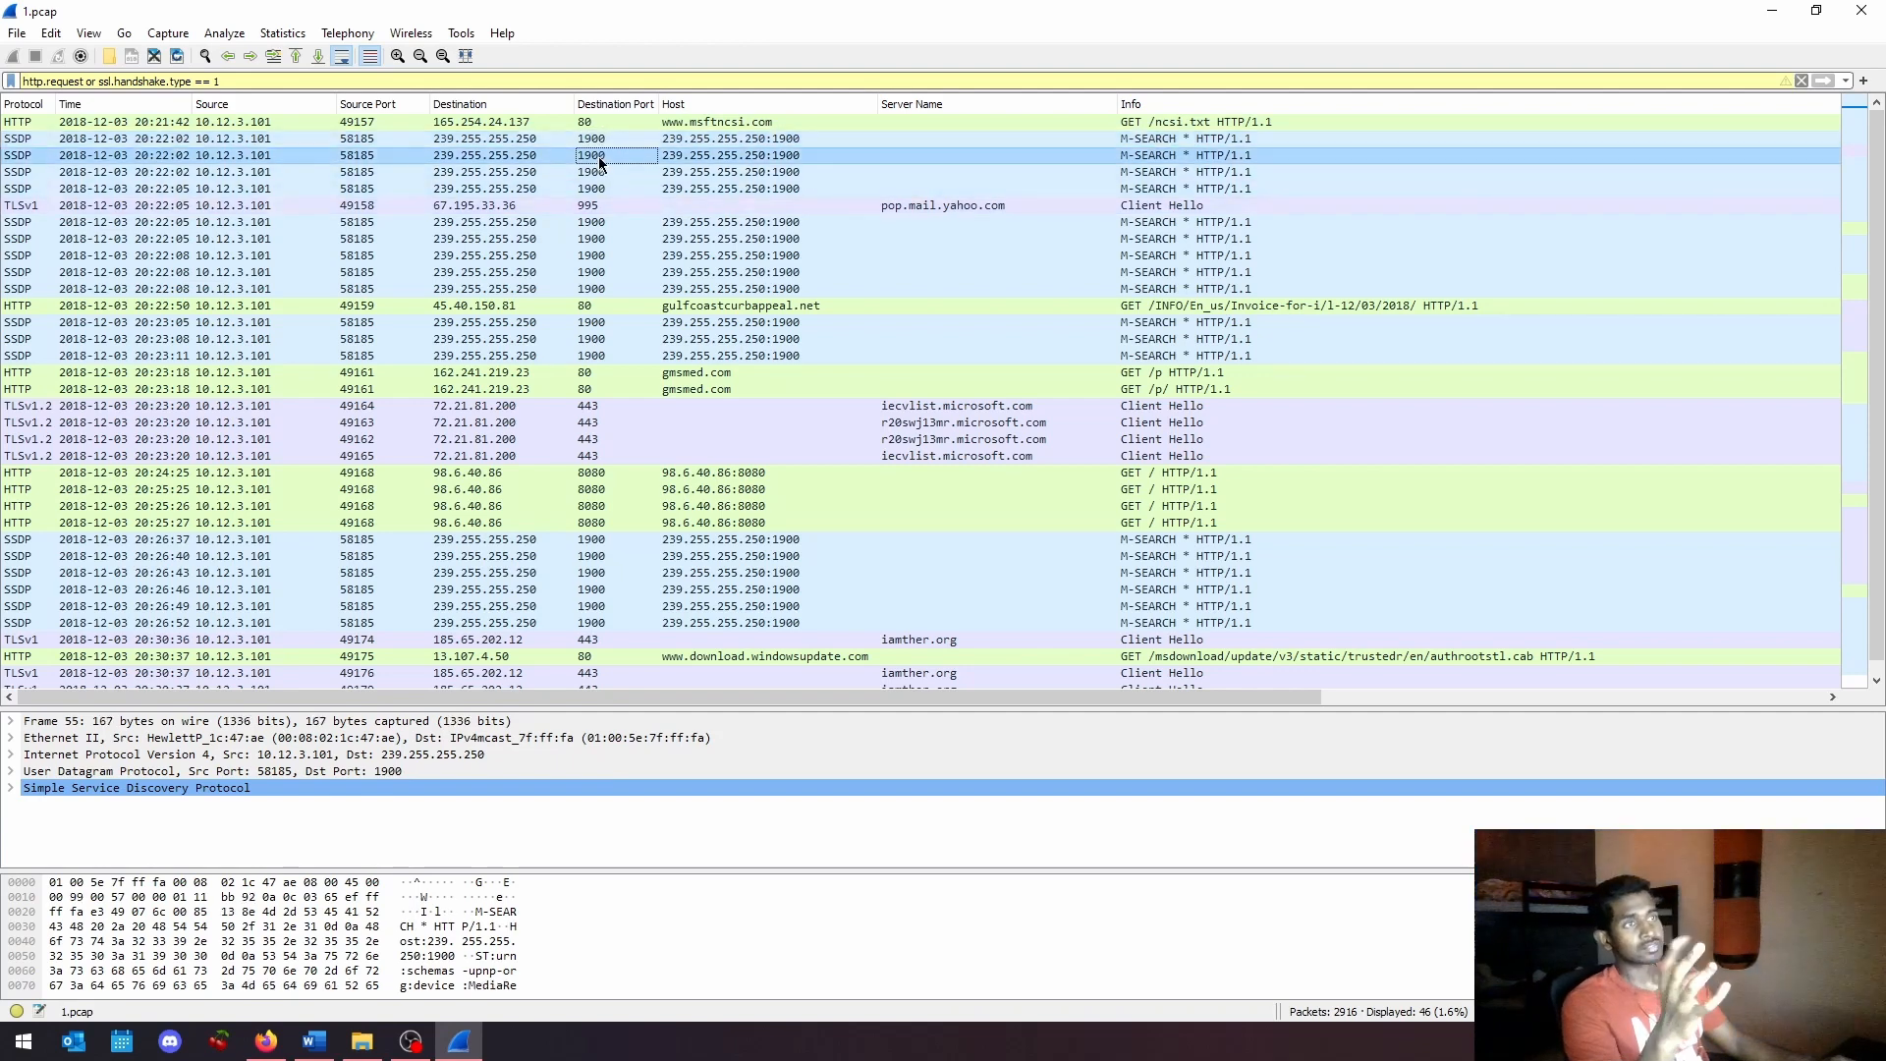
left_click(604, 174)
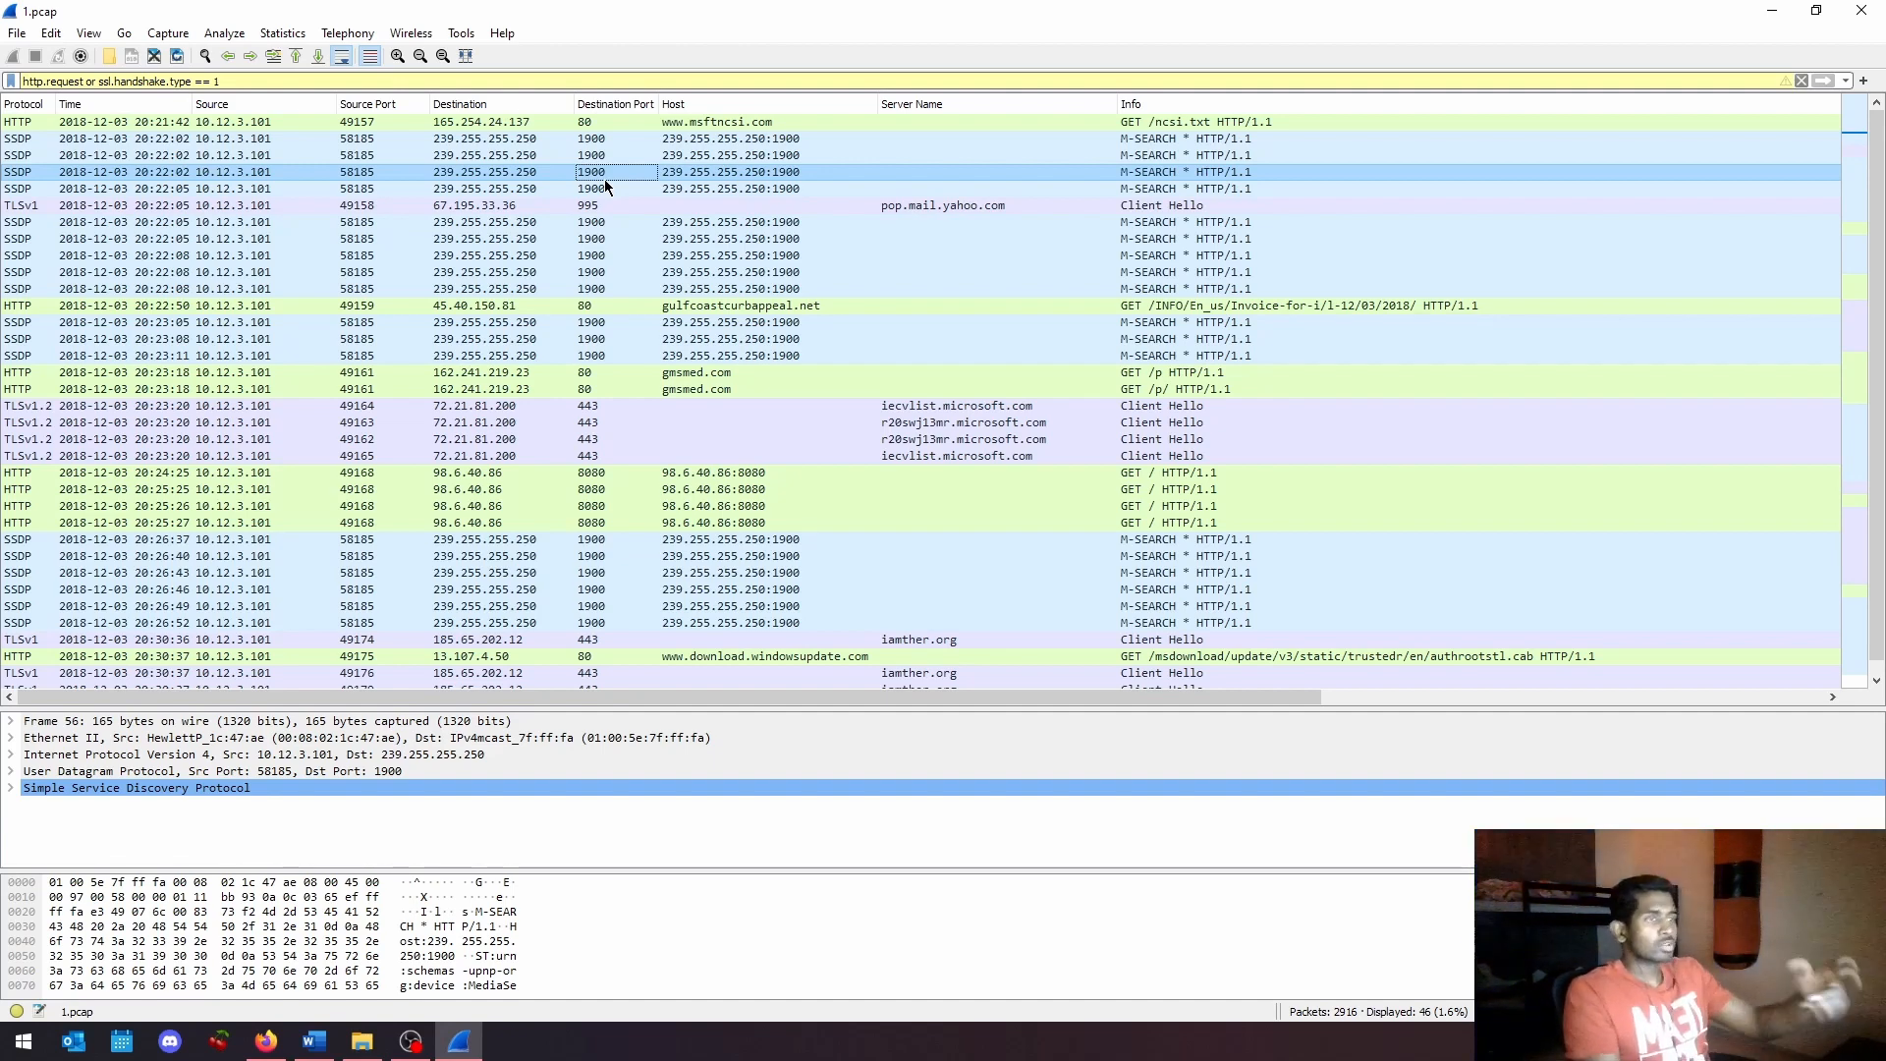
Step: Enclose the current display filter in parentheses, append "and !(ssdp)" to exclude SSDP traffic, and apply it
left_click(237, 82)
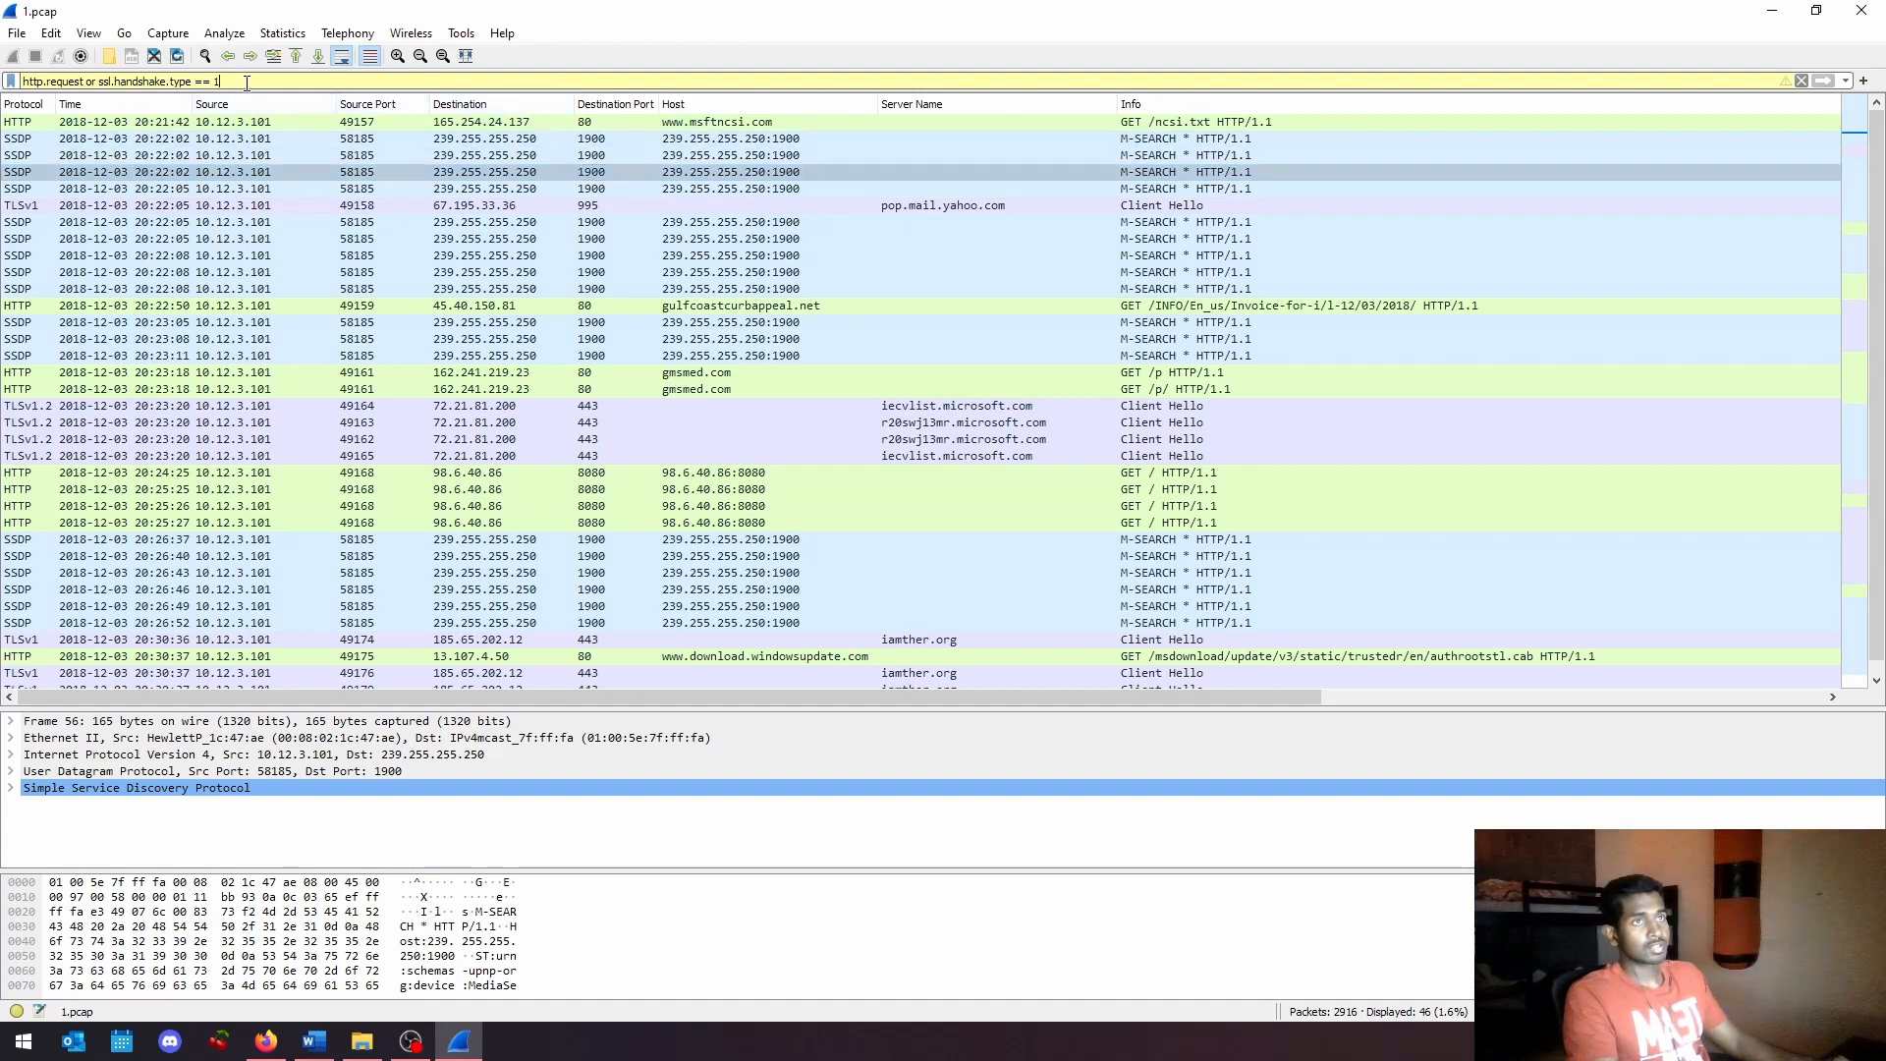
type(")")
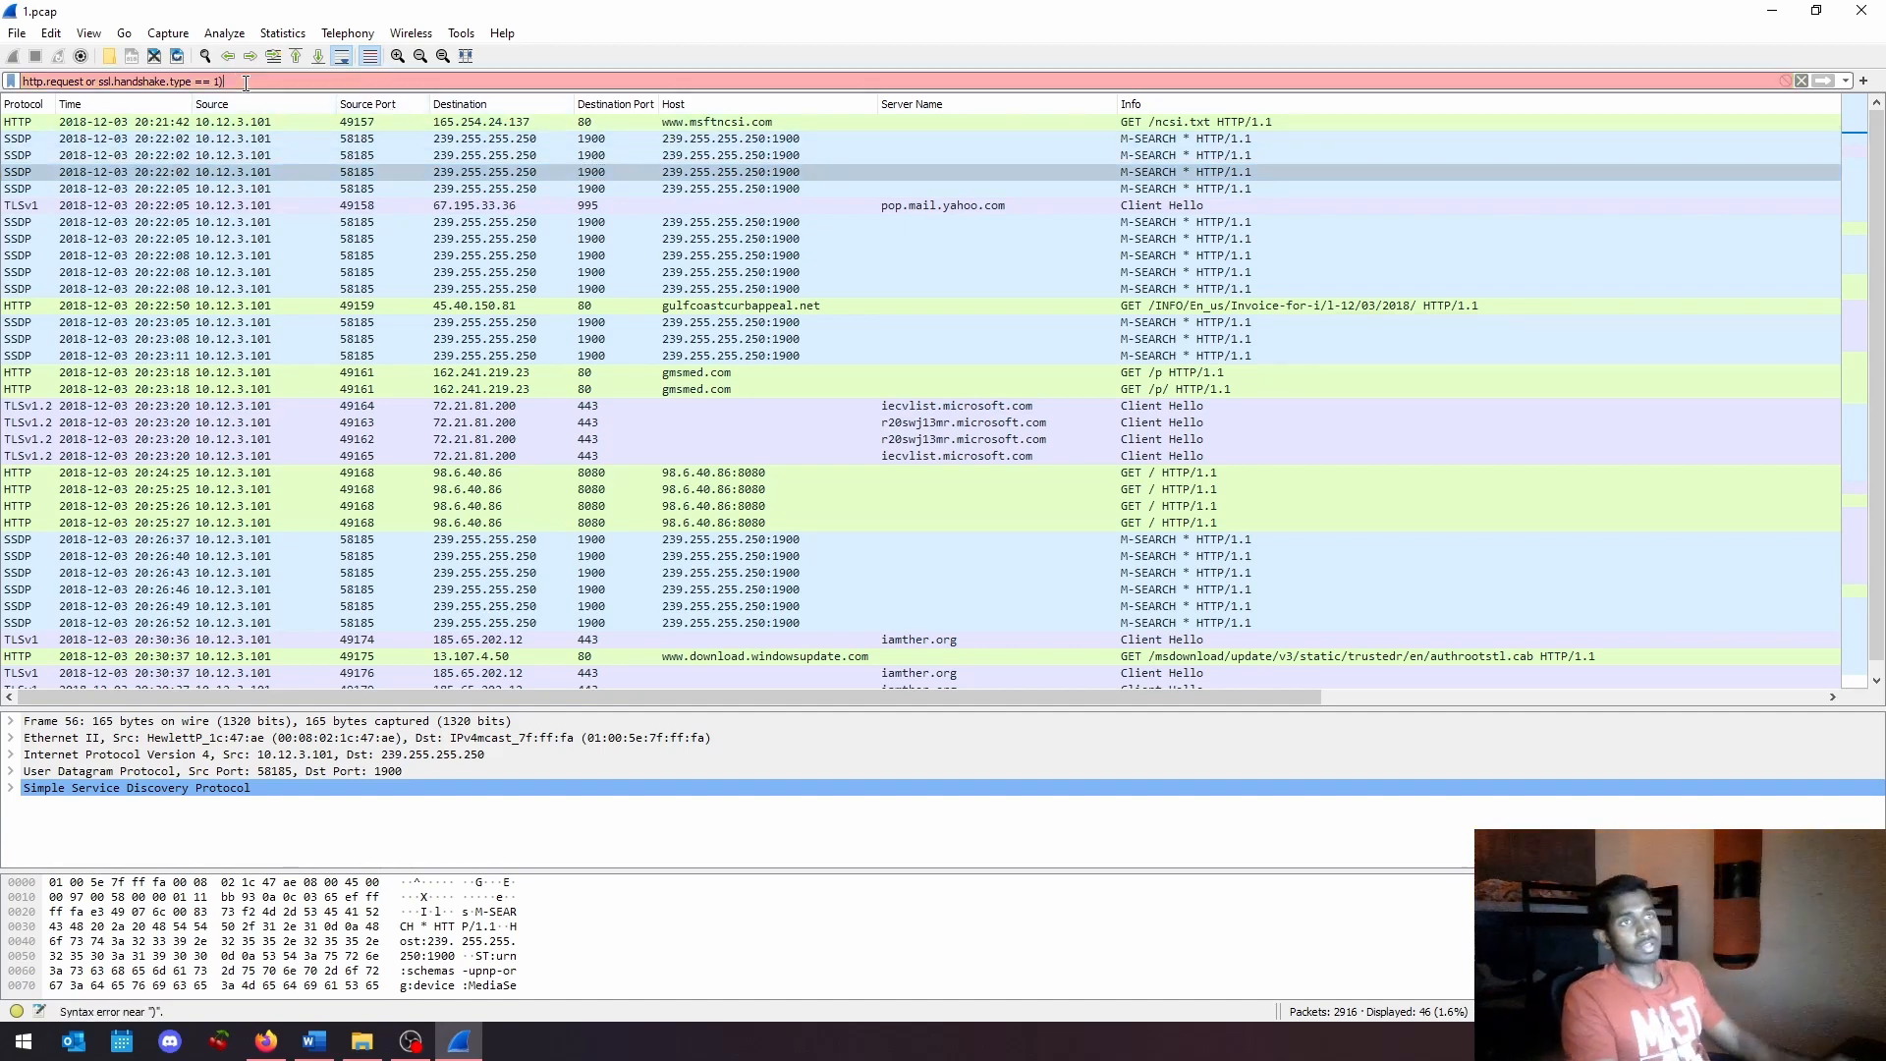
key("Home")
type("(")
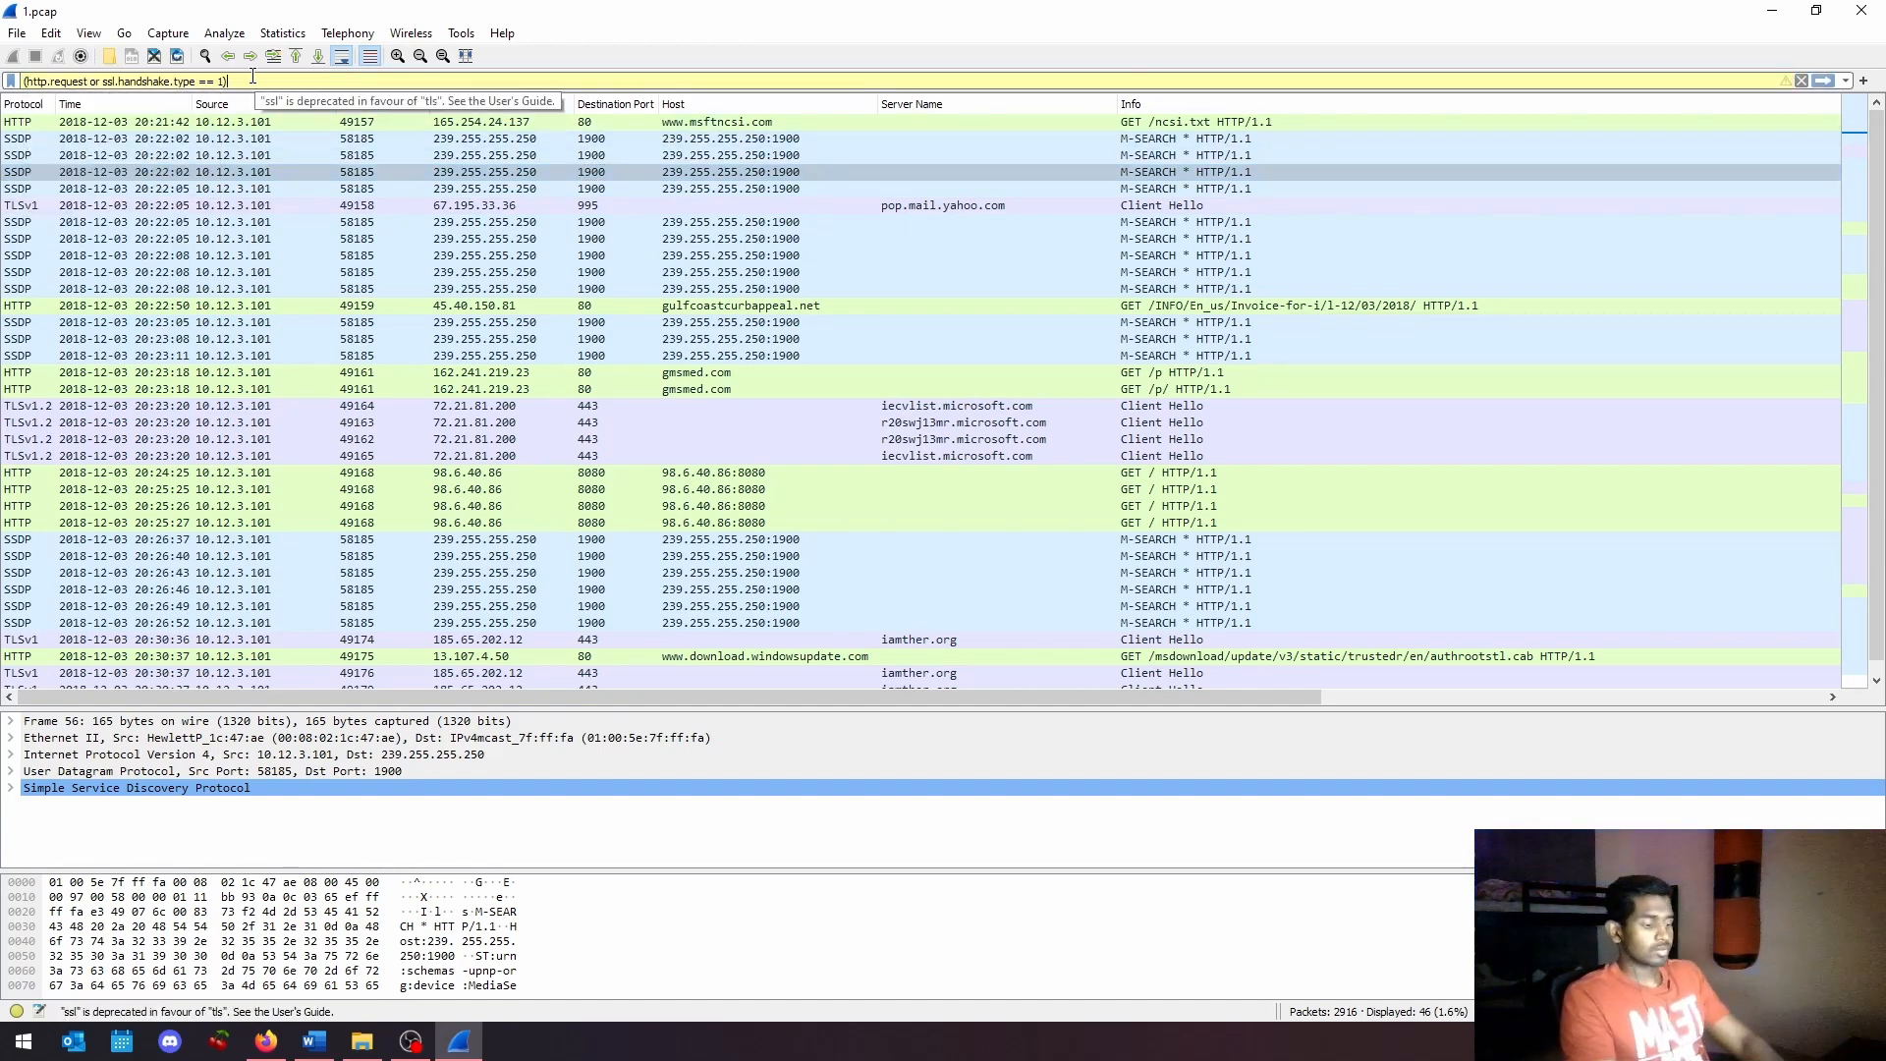
type(" and ")
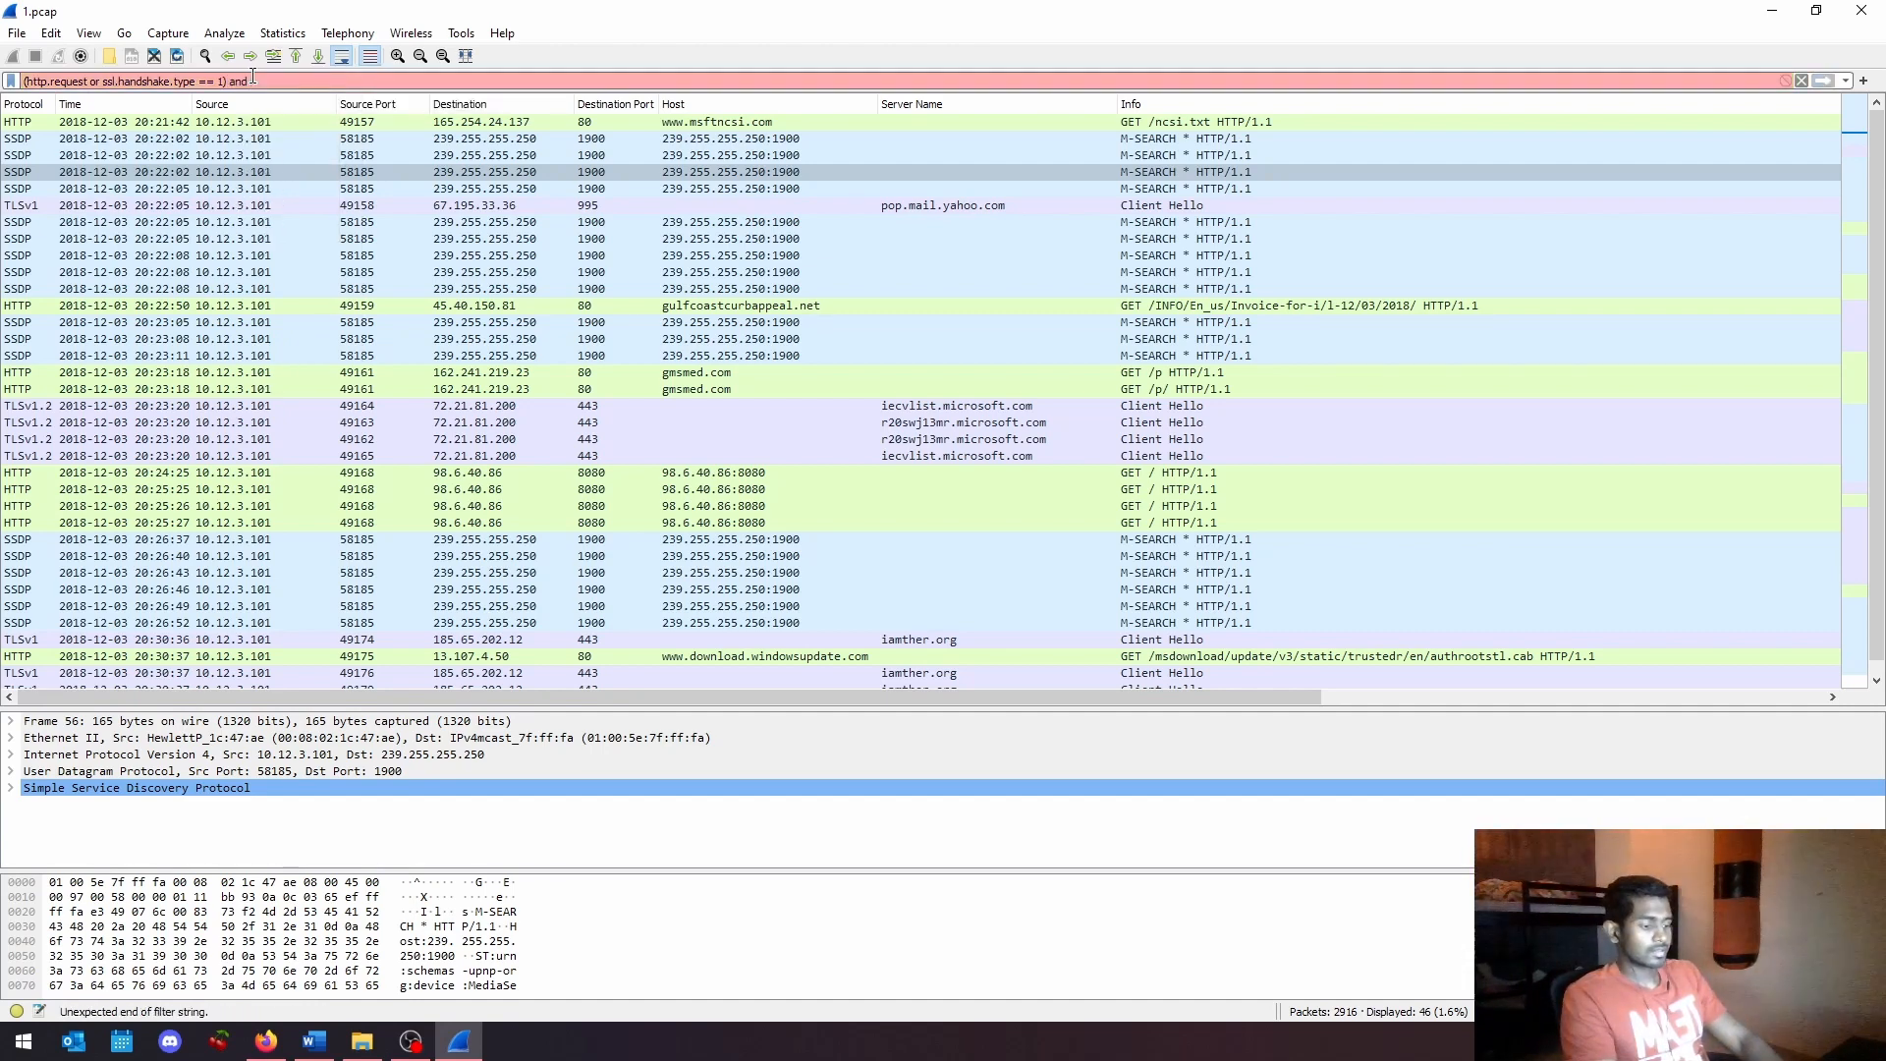
type("(")
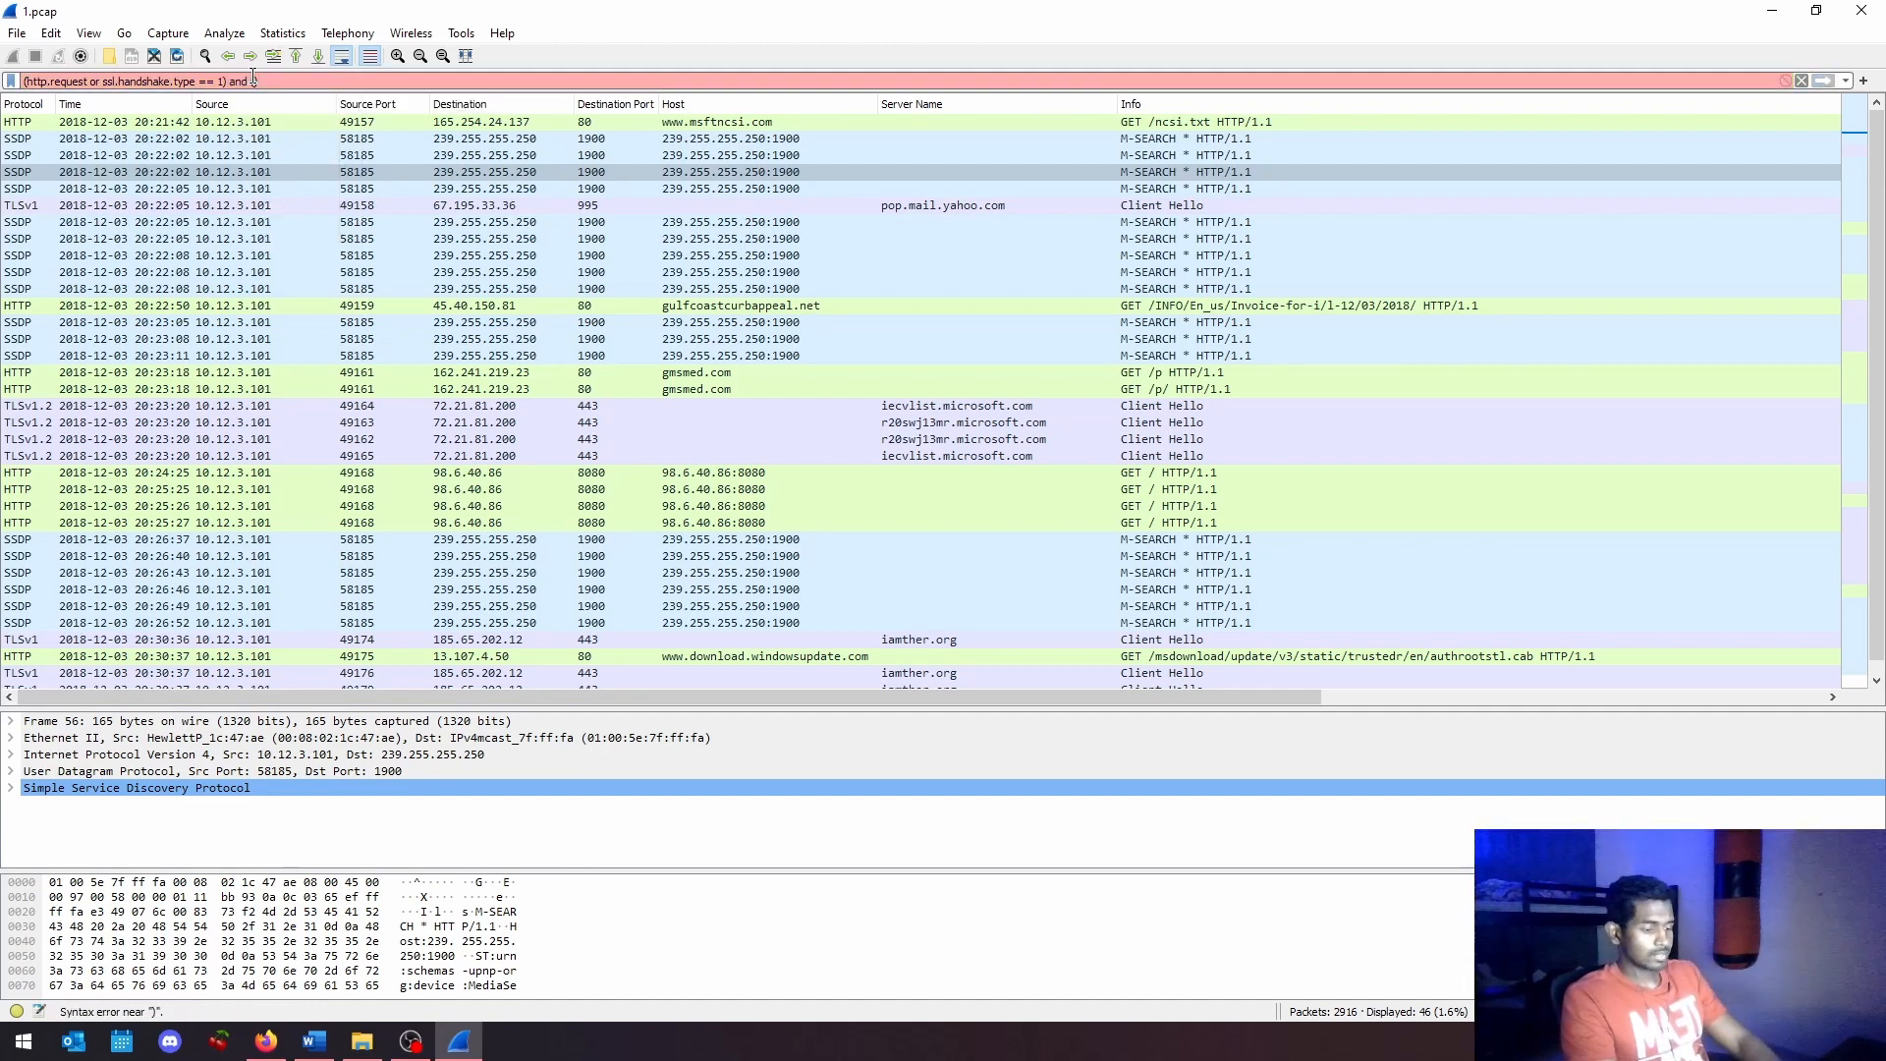
type("ssdp")
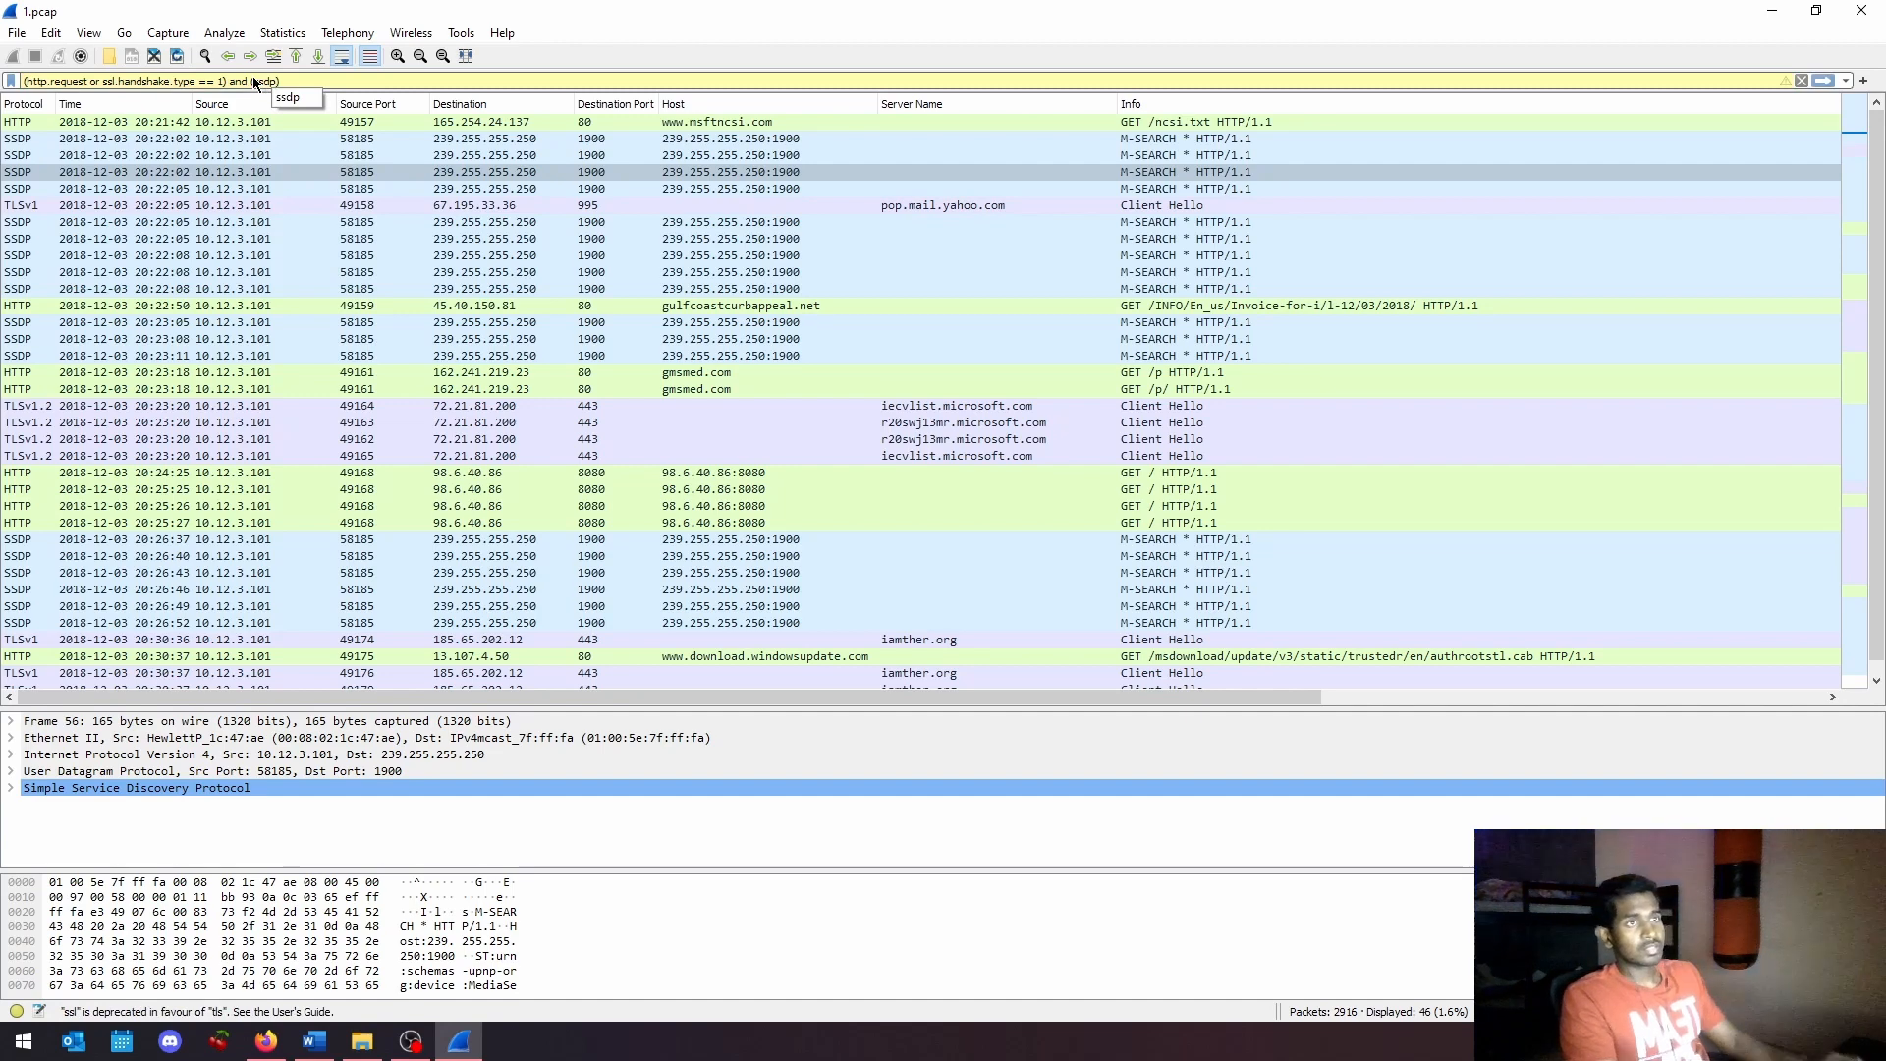
key("Right")
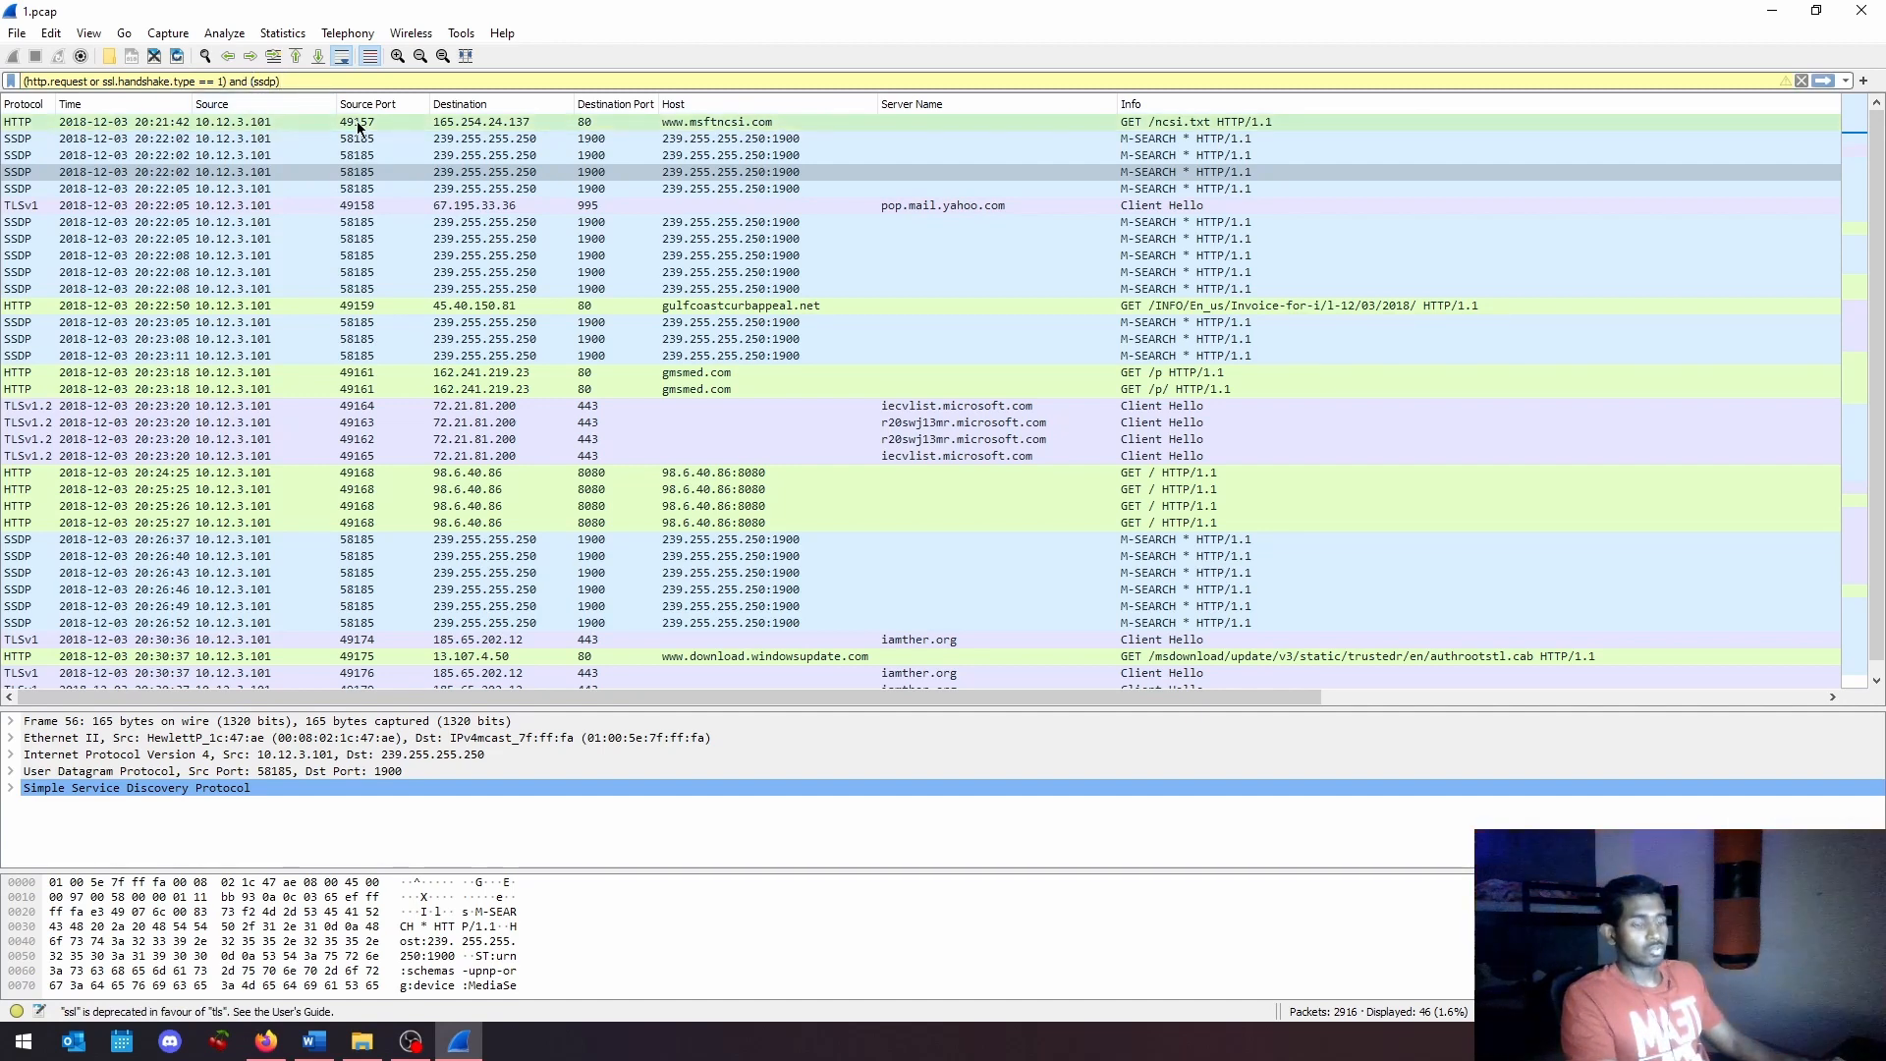
type("!")
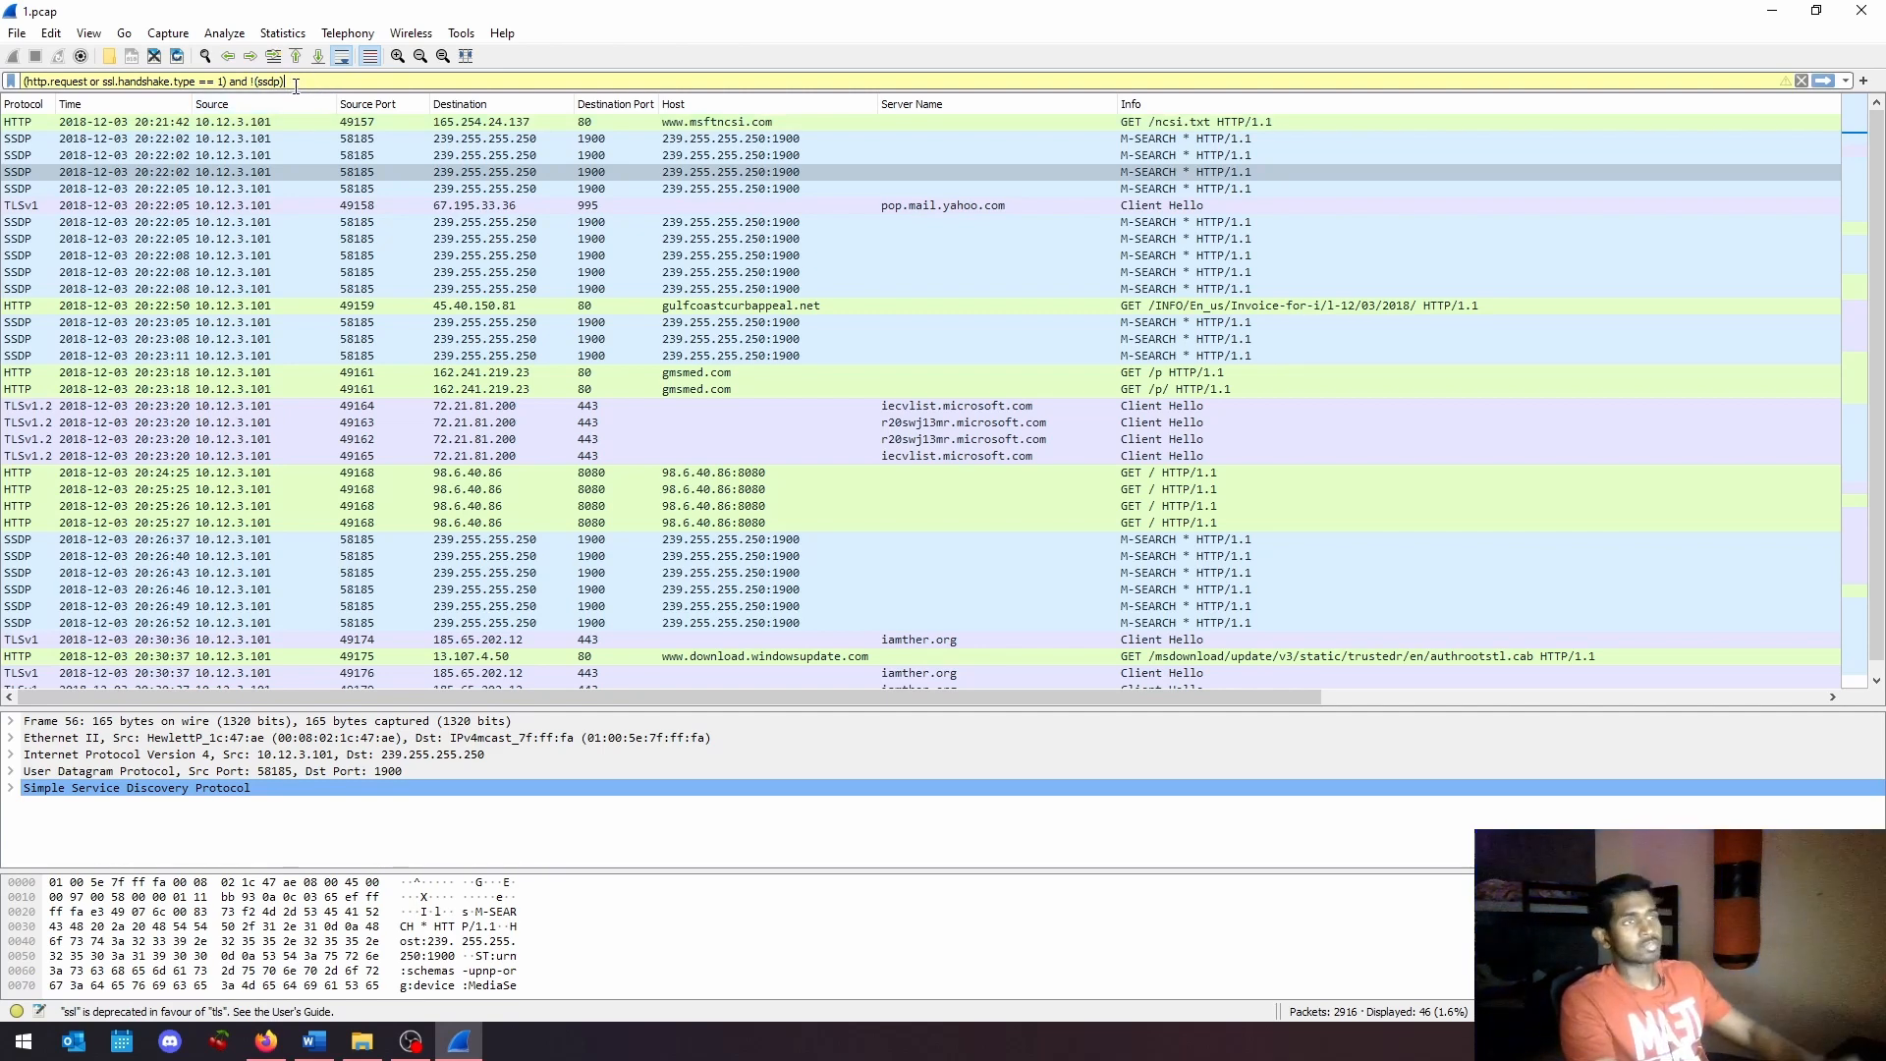
key("Return")
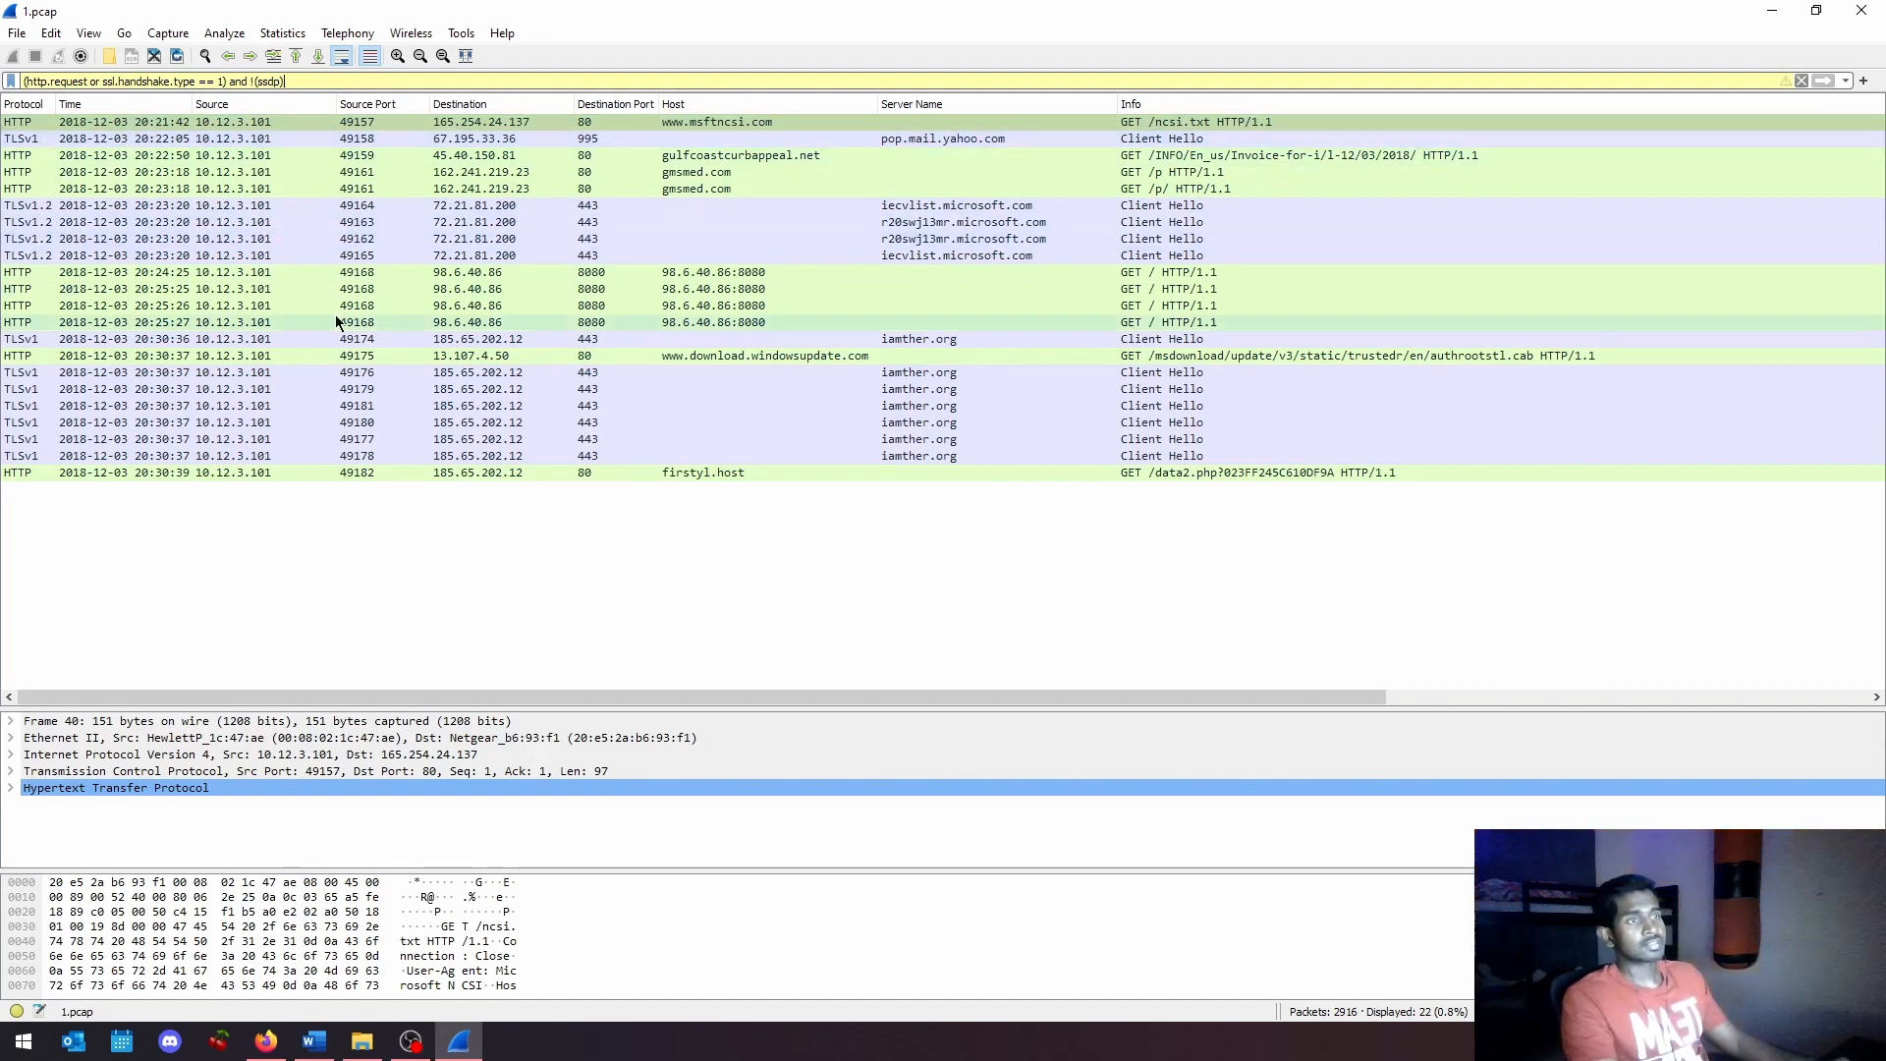
triple_click(300, 86)
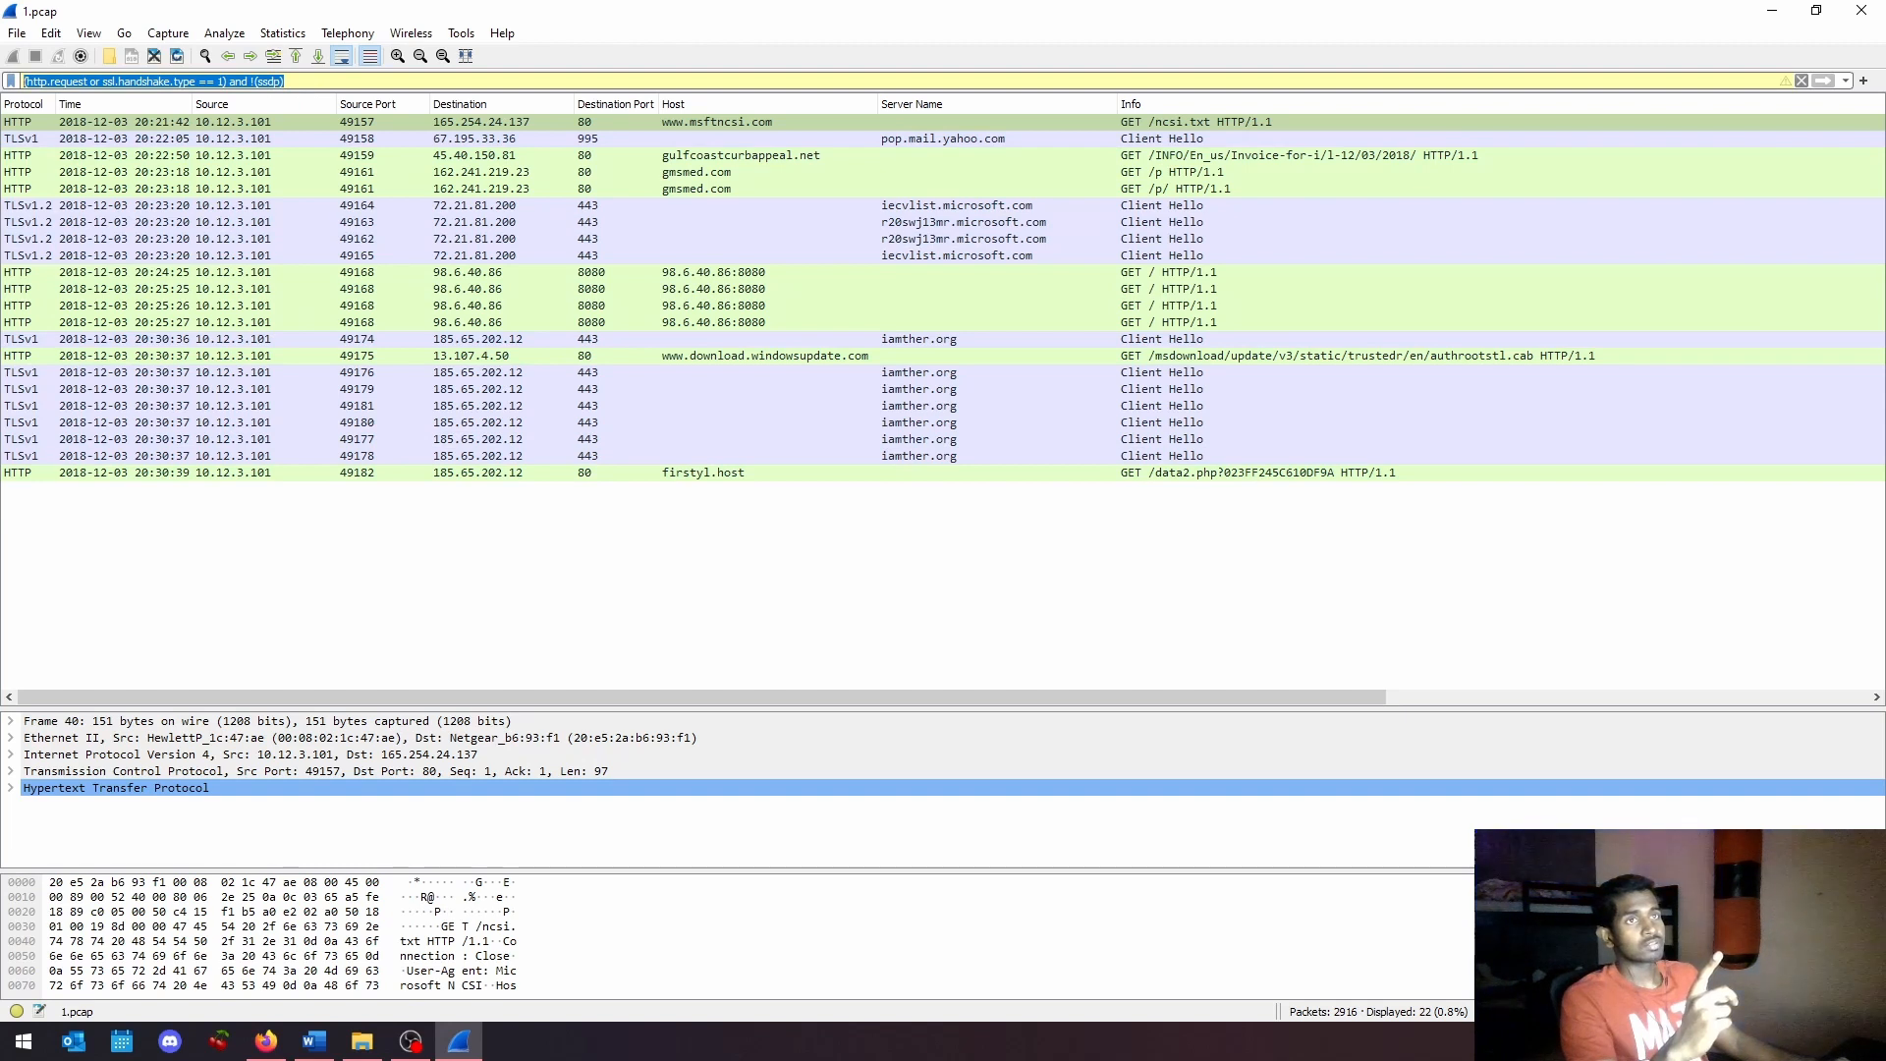
left_click(320, 82)
left_click_drag(334, 82, 12, 81)
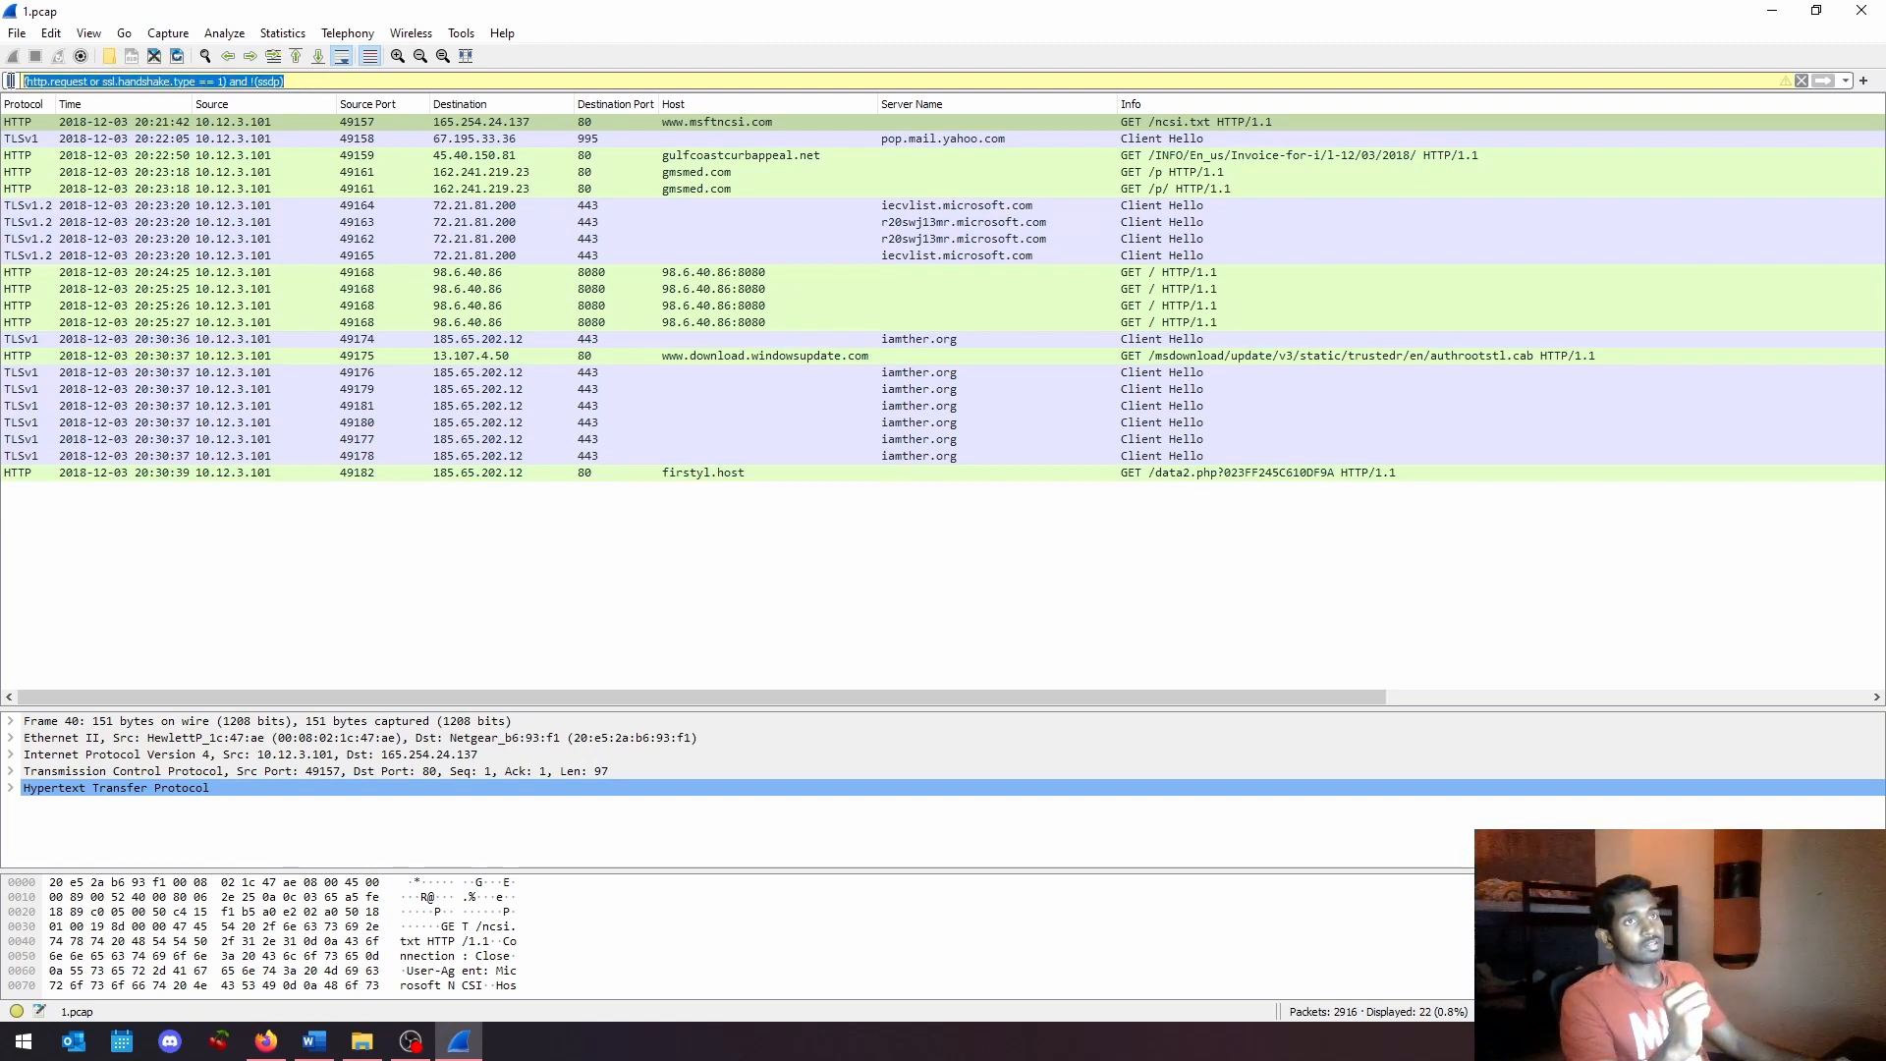
left_click(1434, 87)
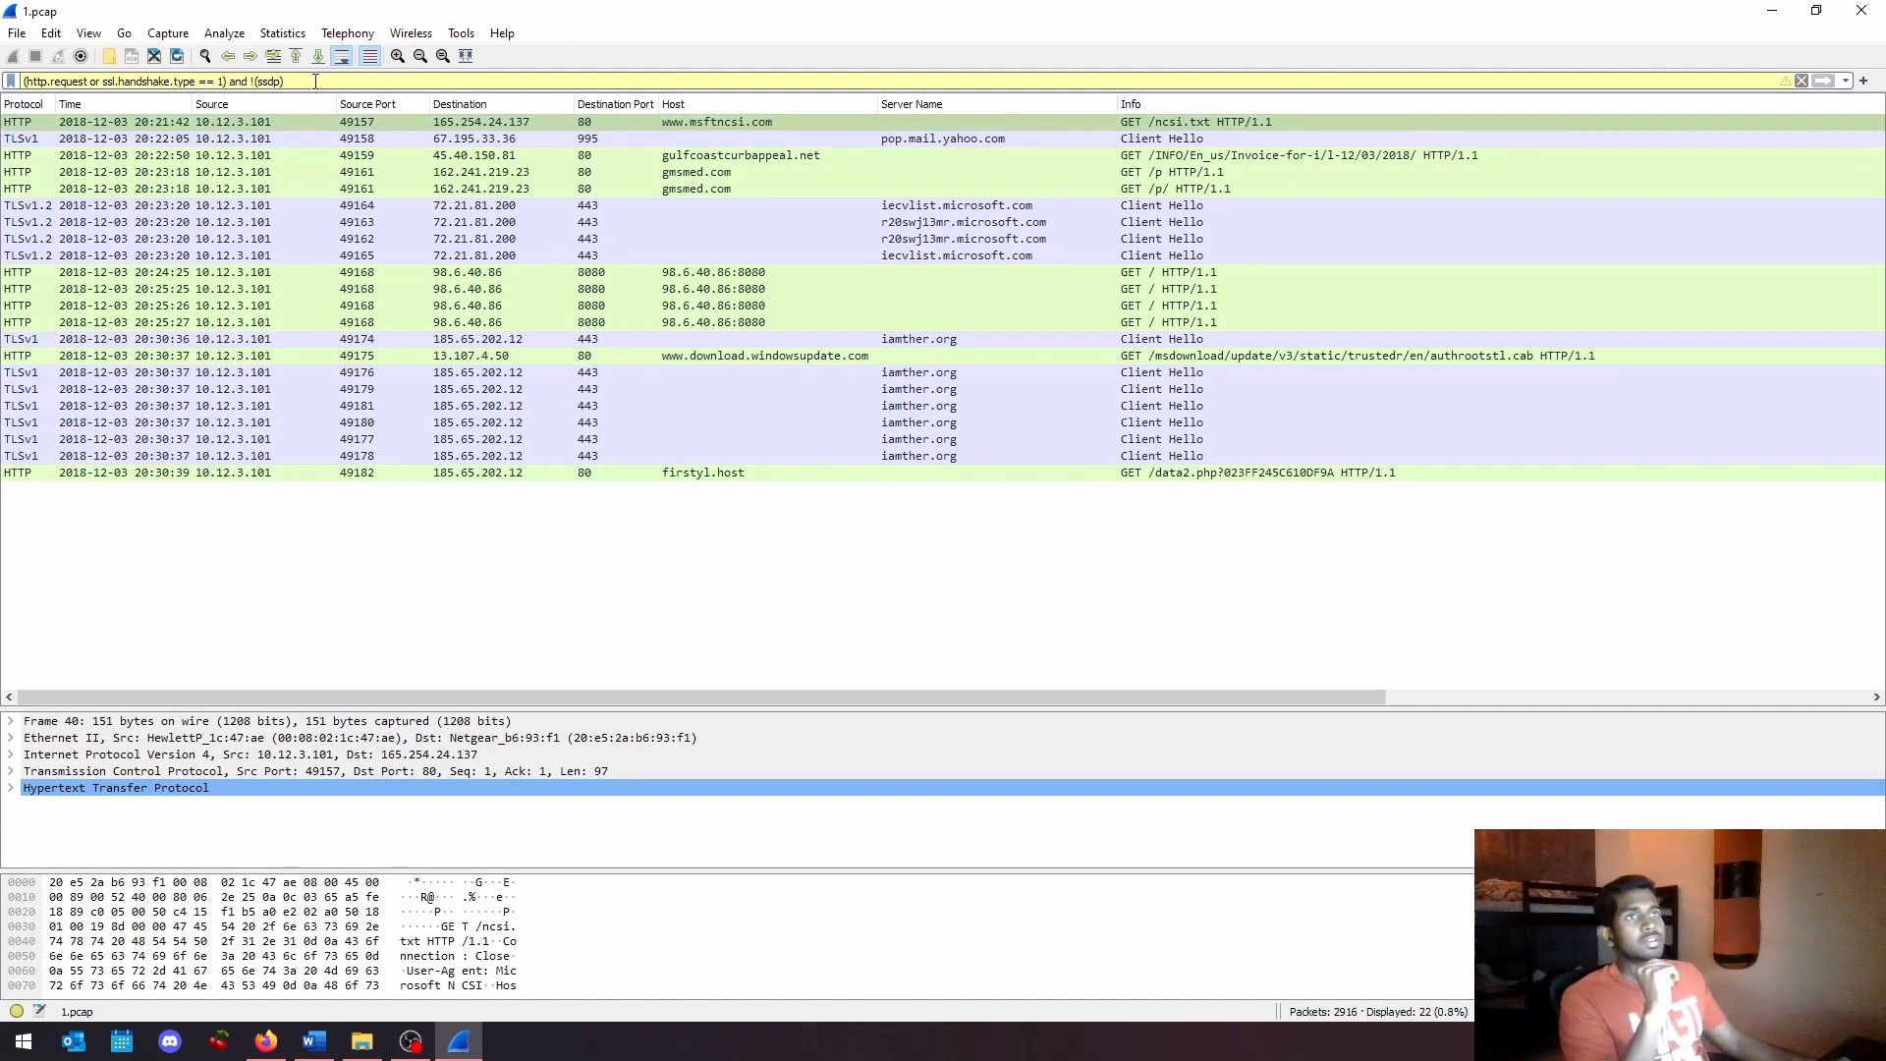
key("alt+Tab")
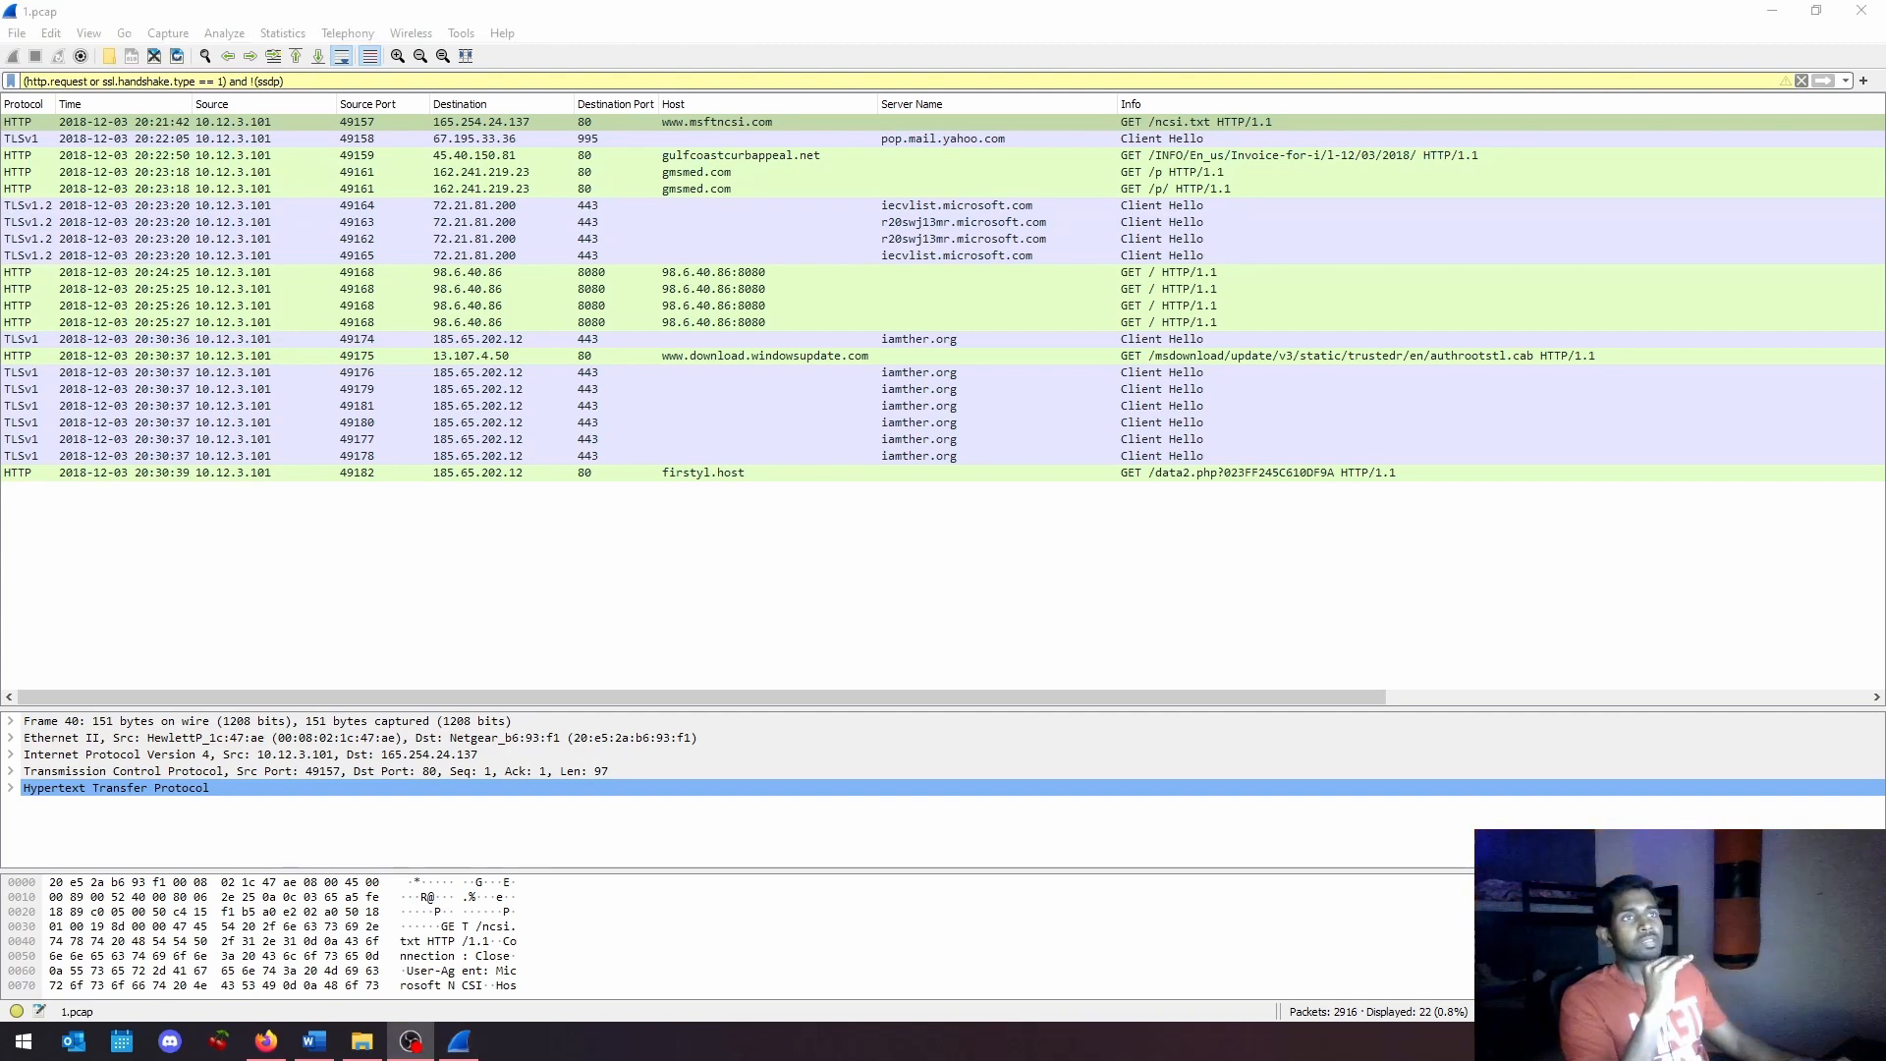
left_click(309, 80)
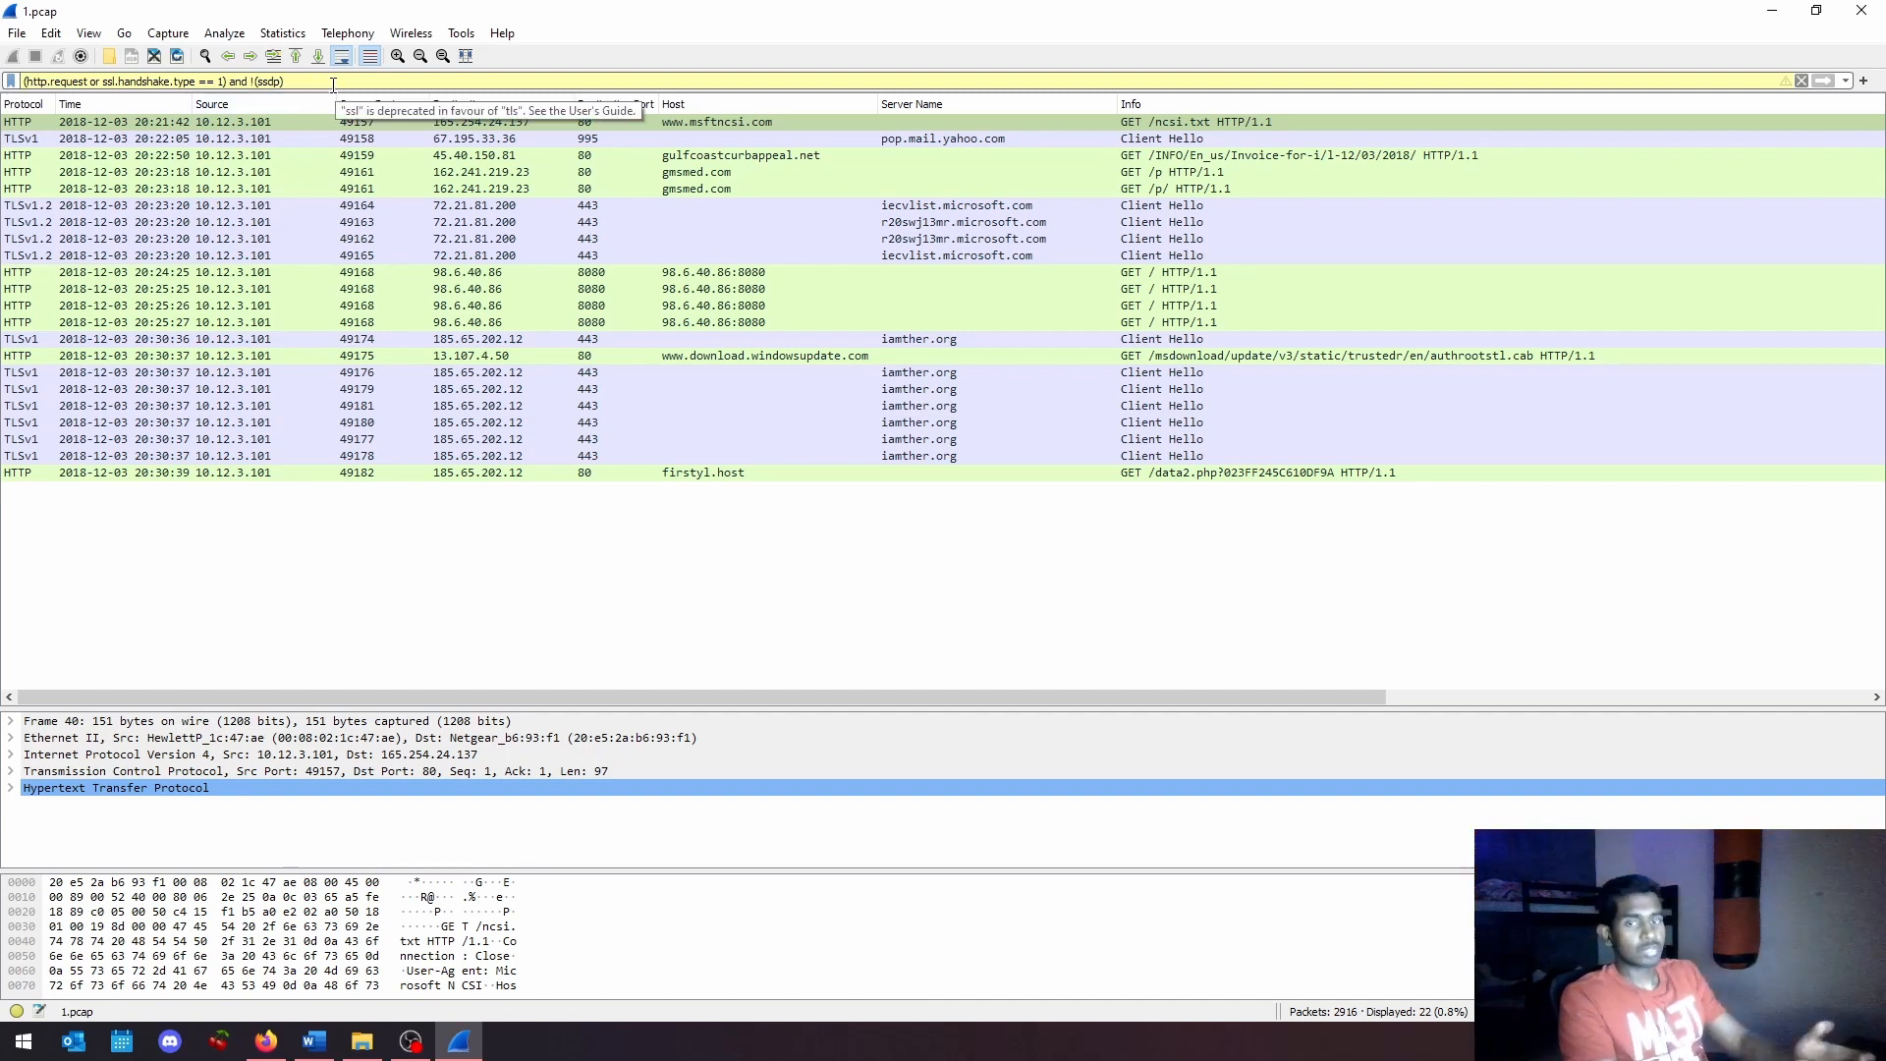
Step: Copy the current filter expression for reuse, replace it with "ip.addr != 45.40.150.81", and apply the new filter
key("ctrl+a")
key("ctrl+c")
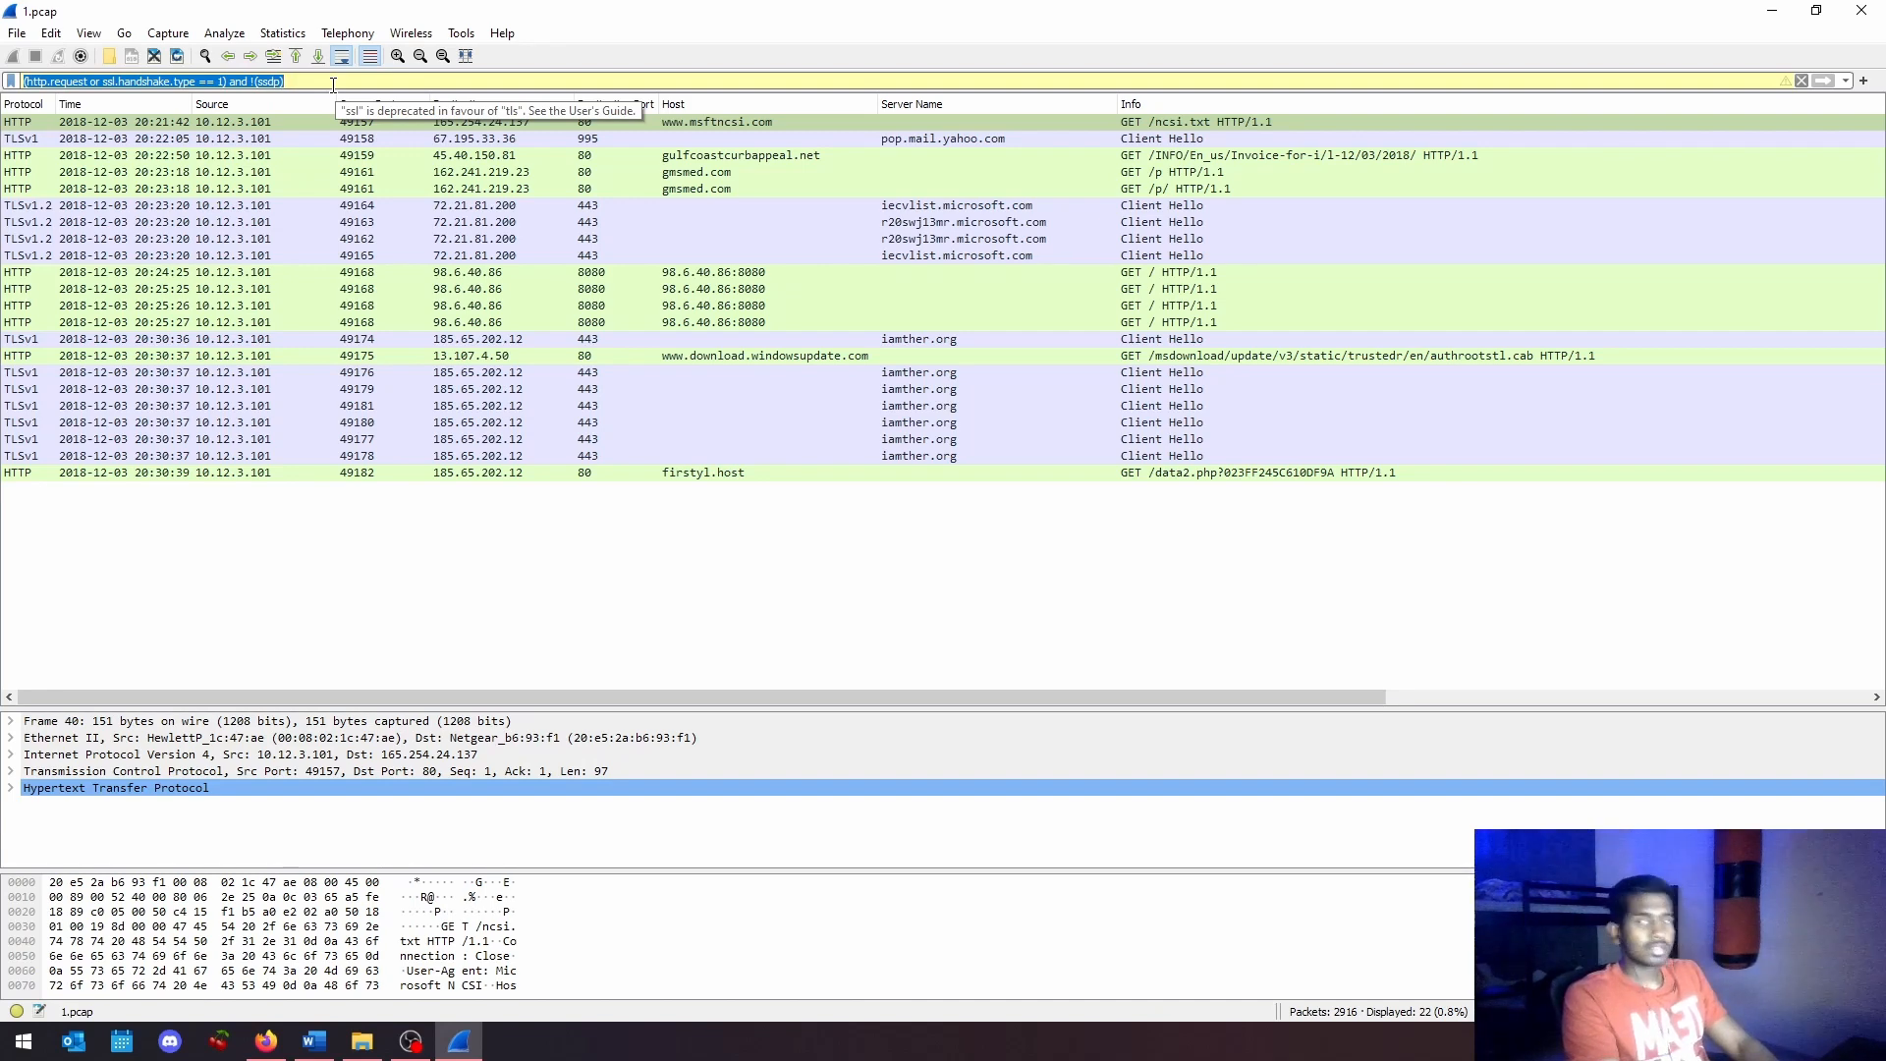
type("ip.ad")
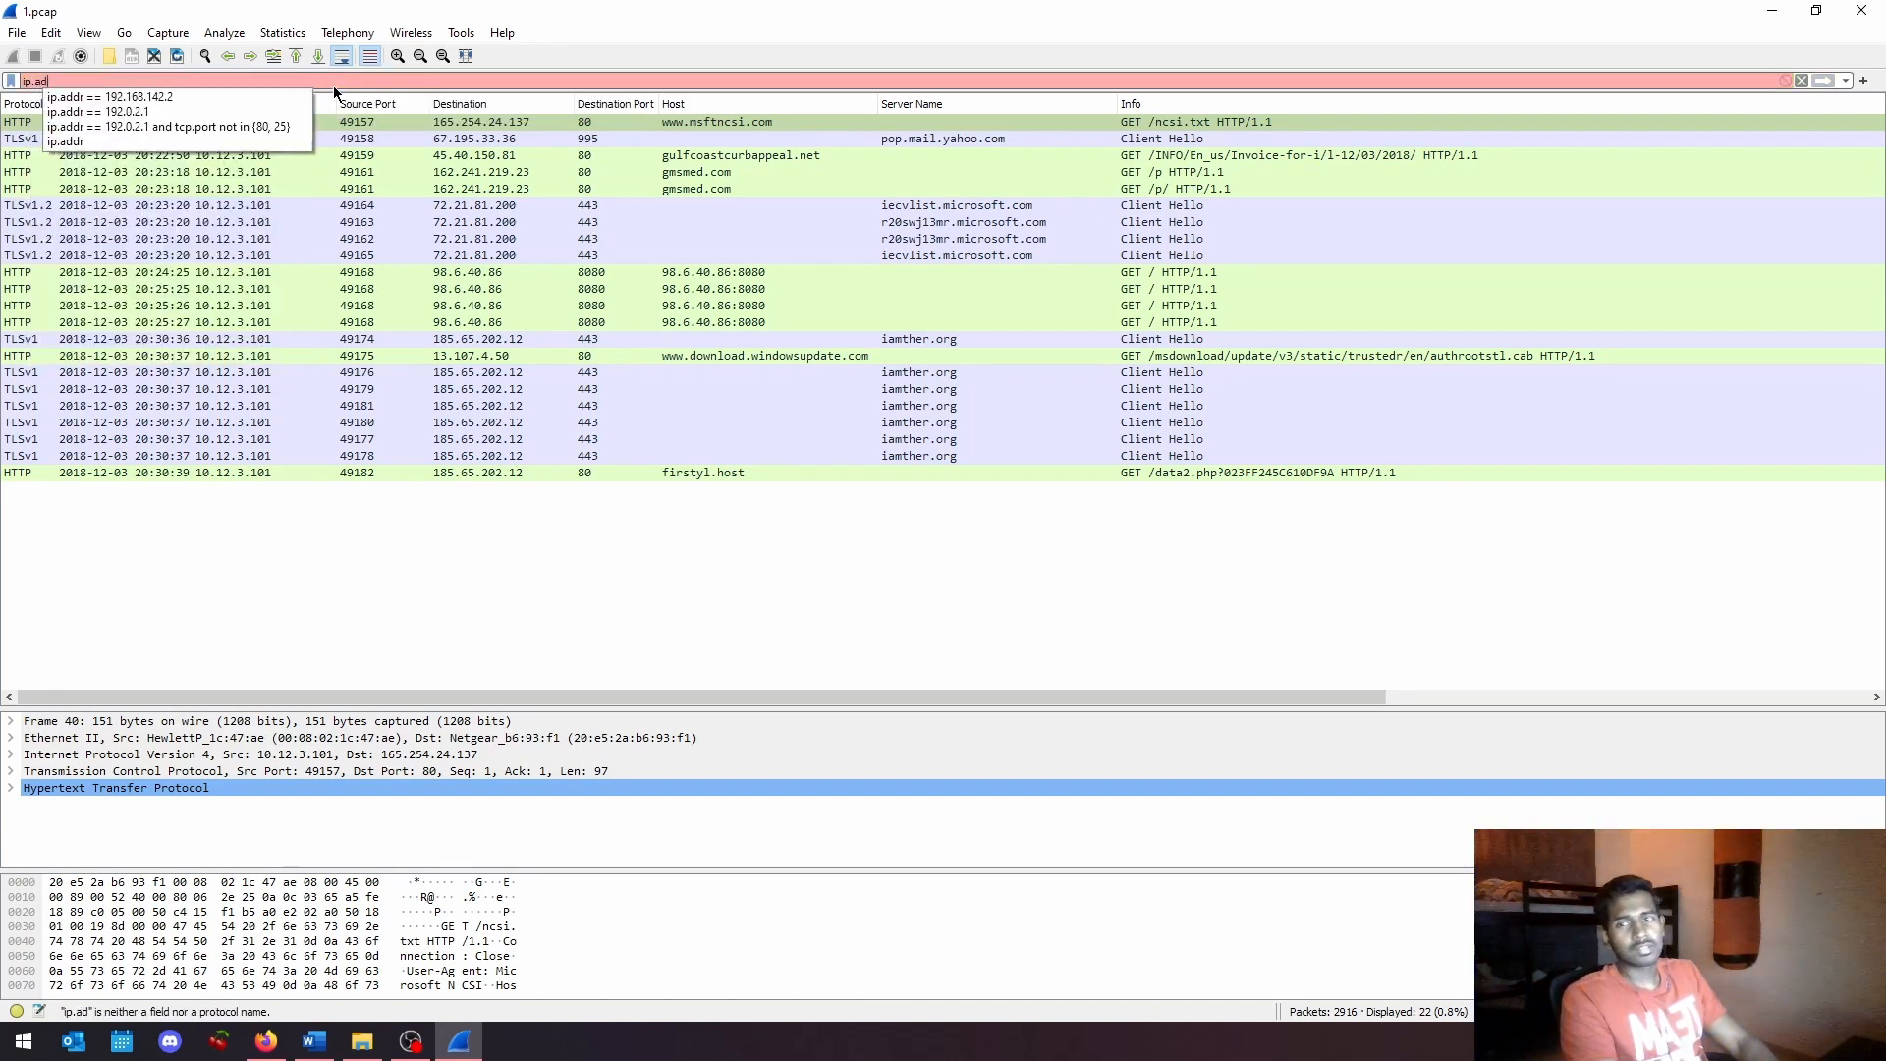
type("dr")
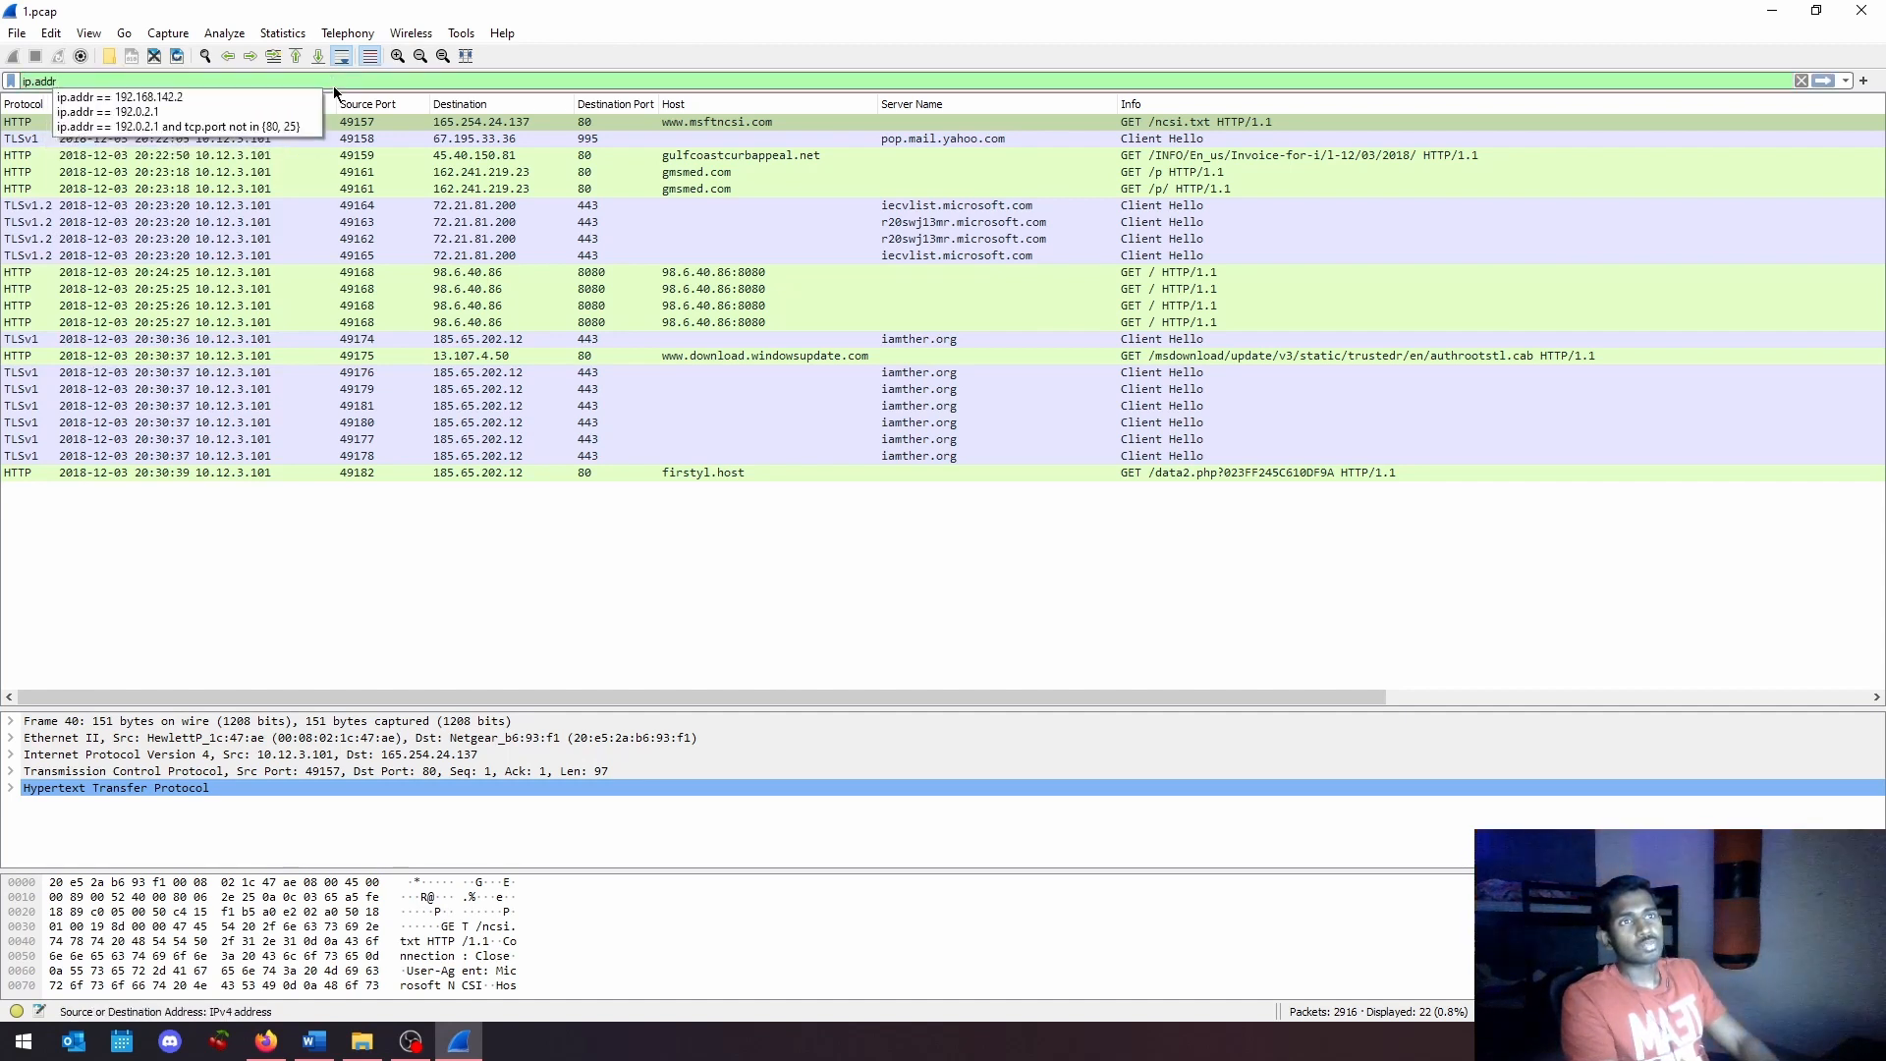
type(" !")
type("= 45.40.150.")
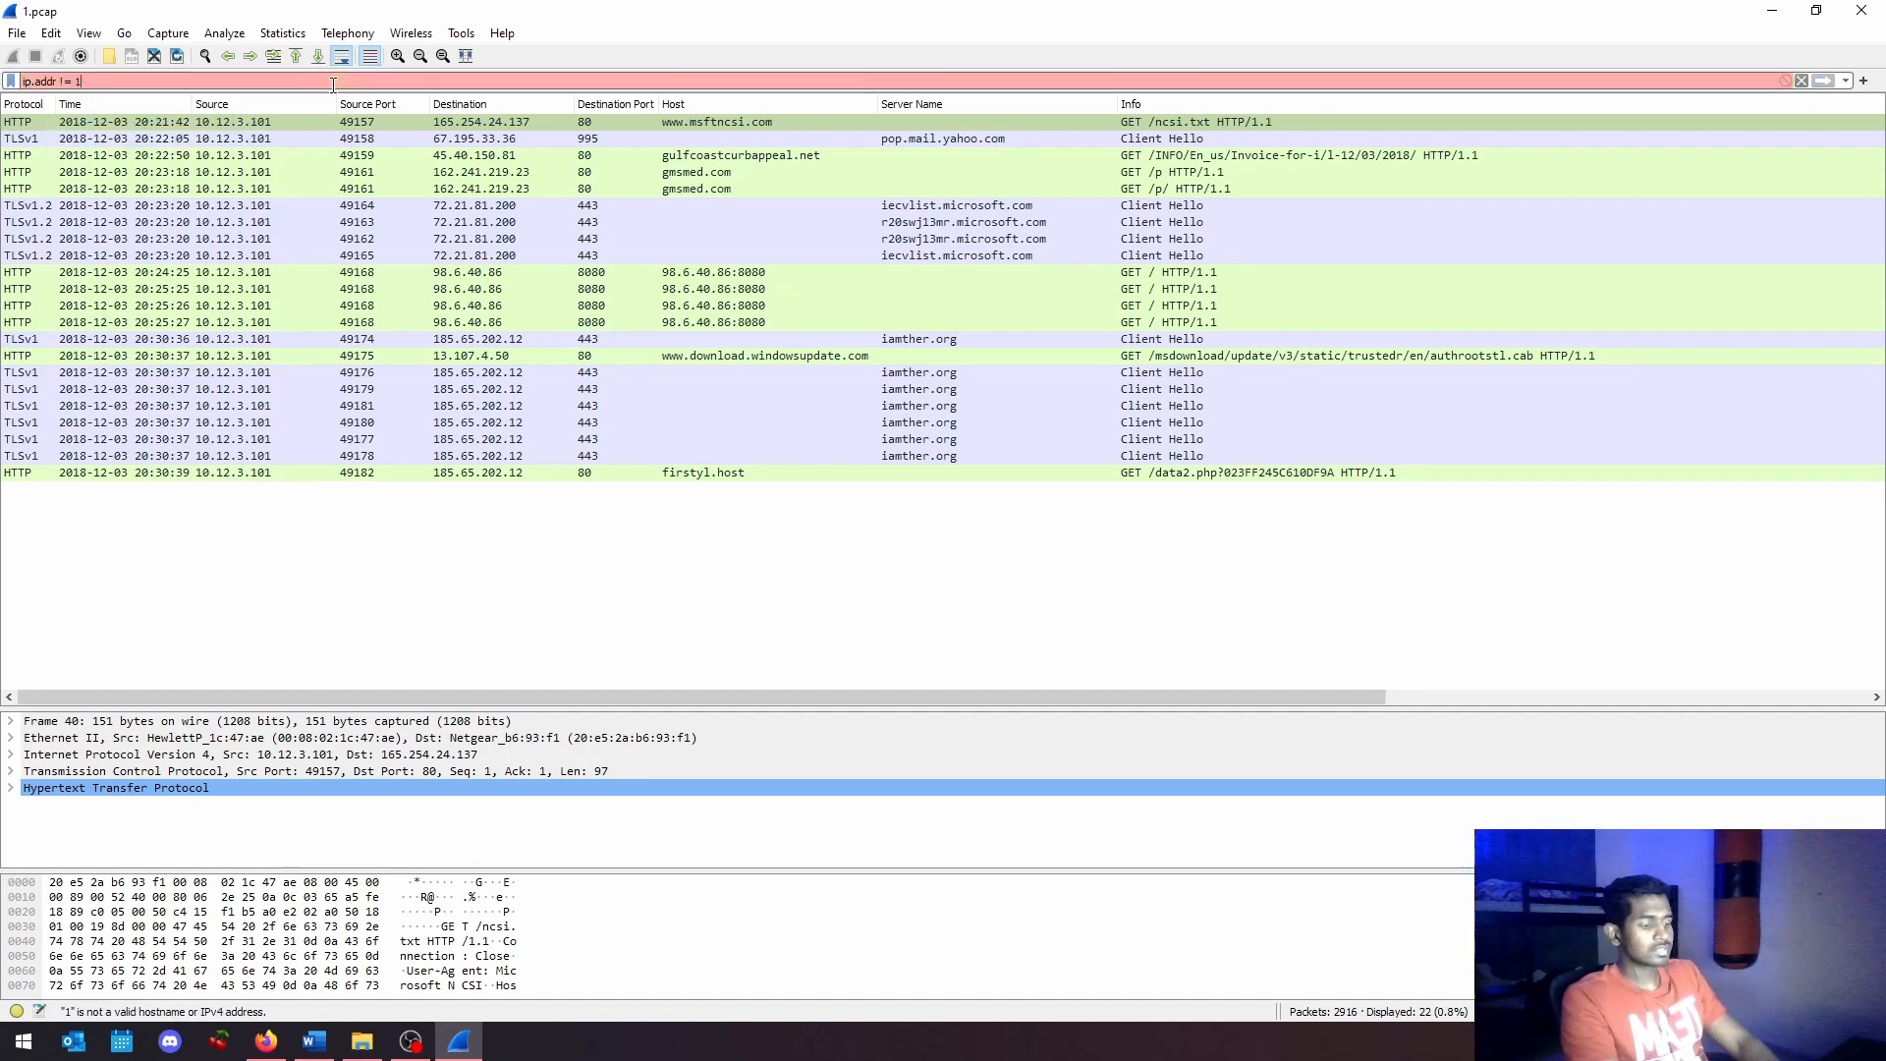
type("8")
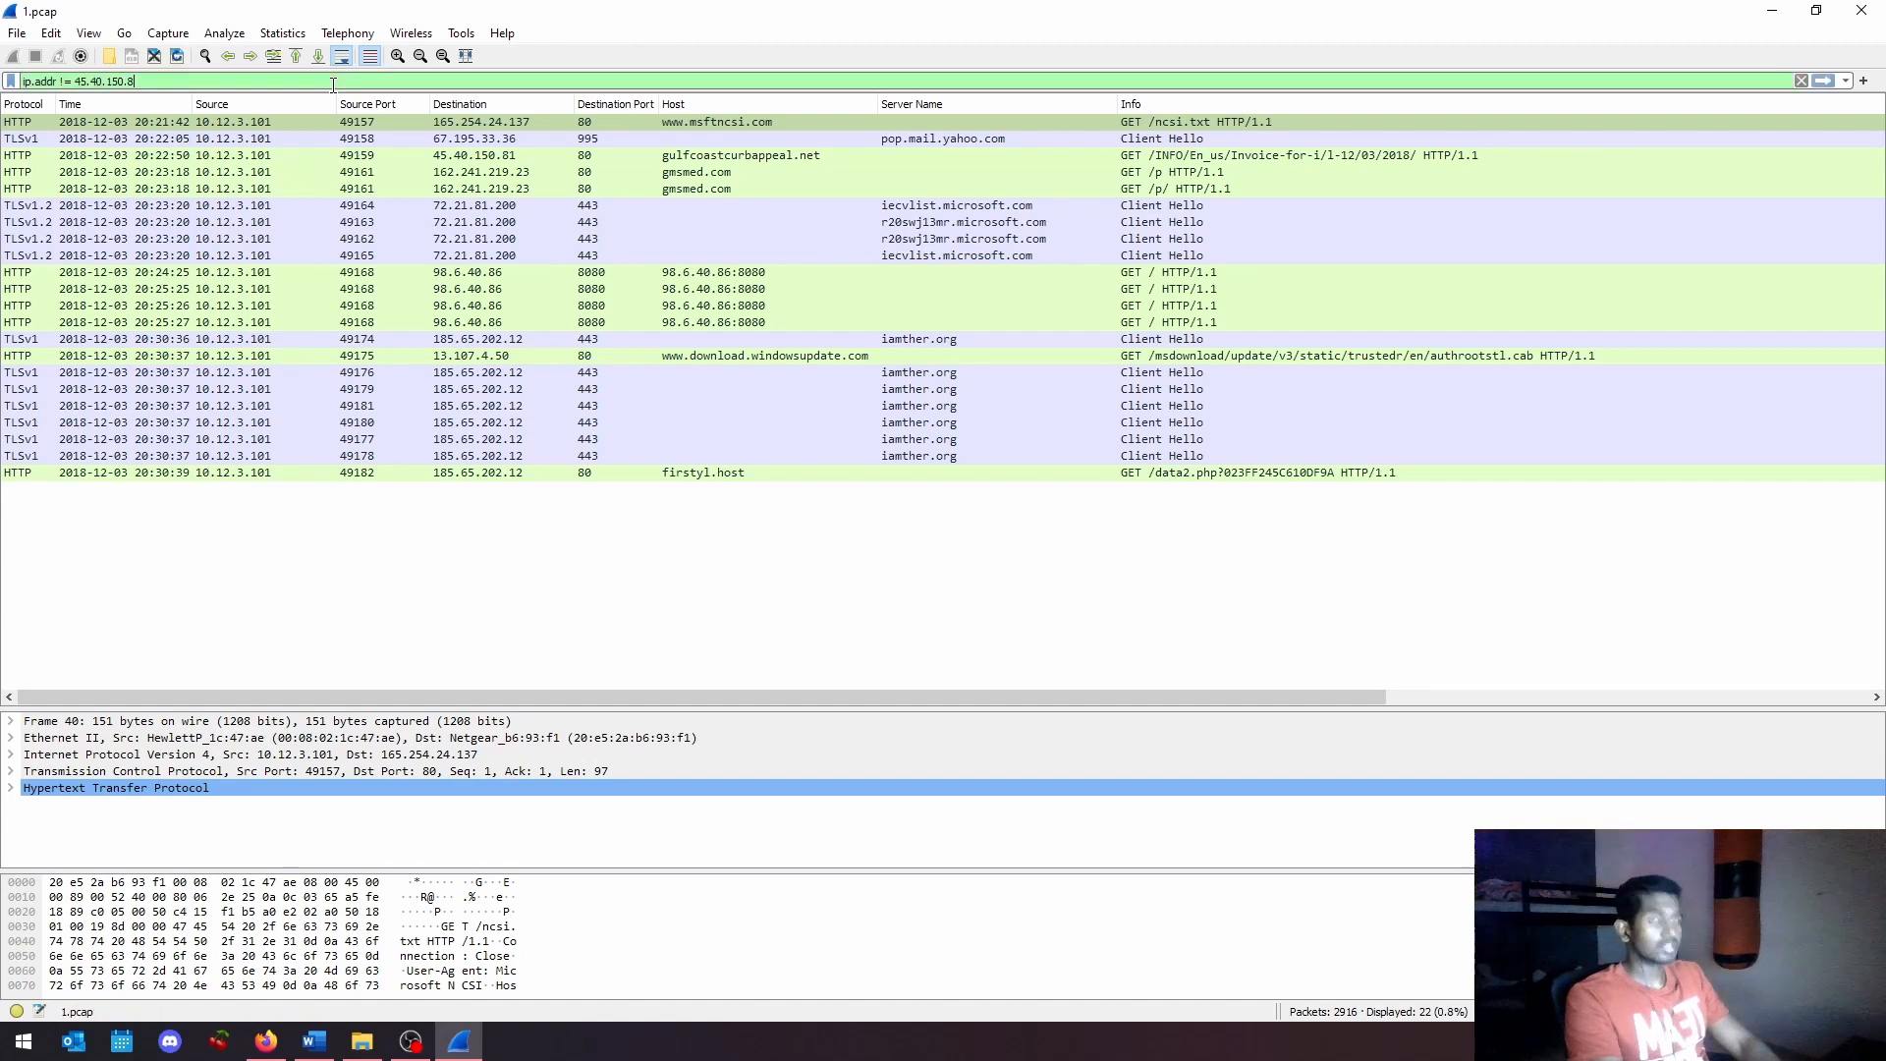
type("1")
key("Return")
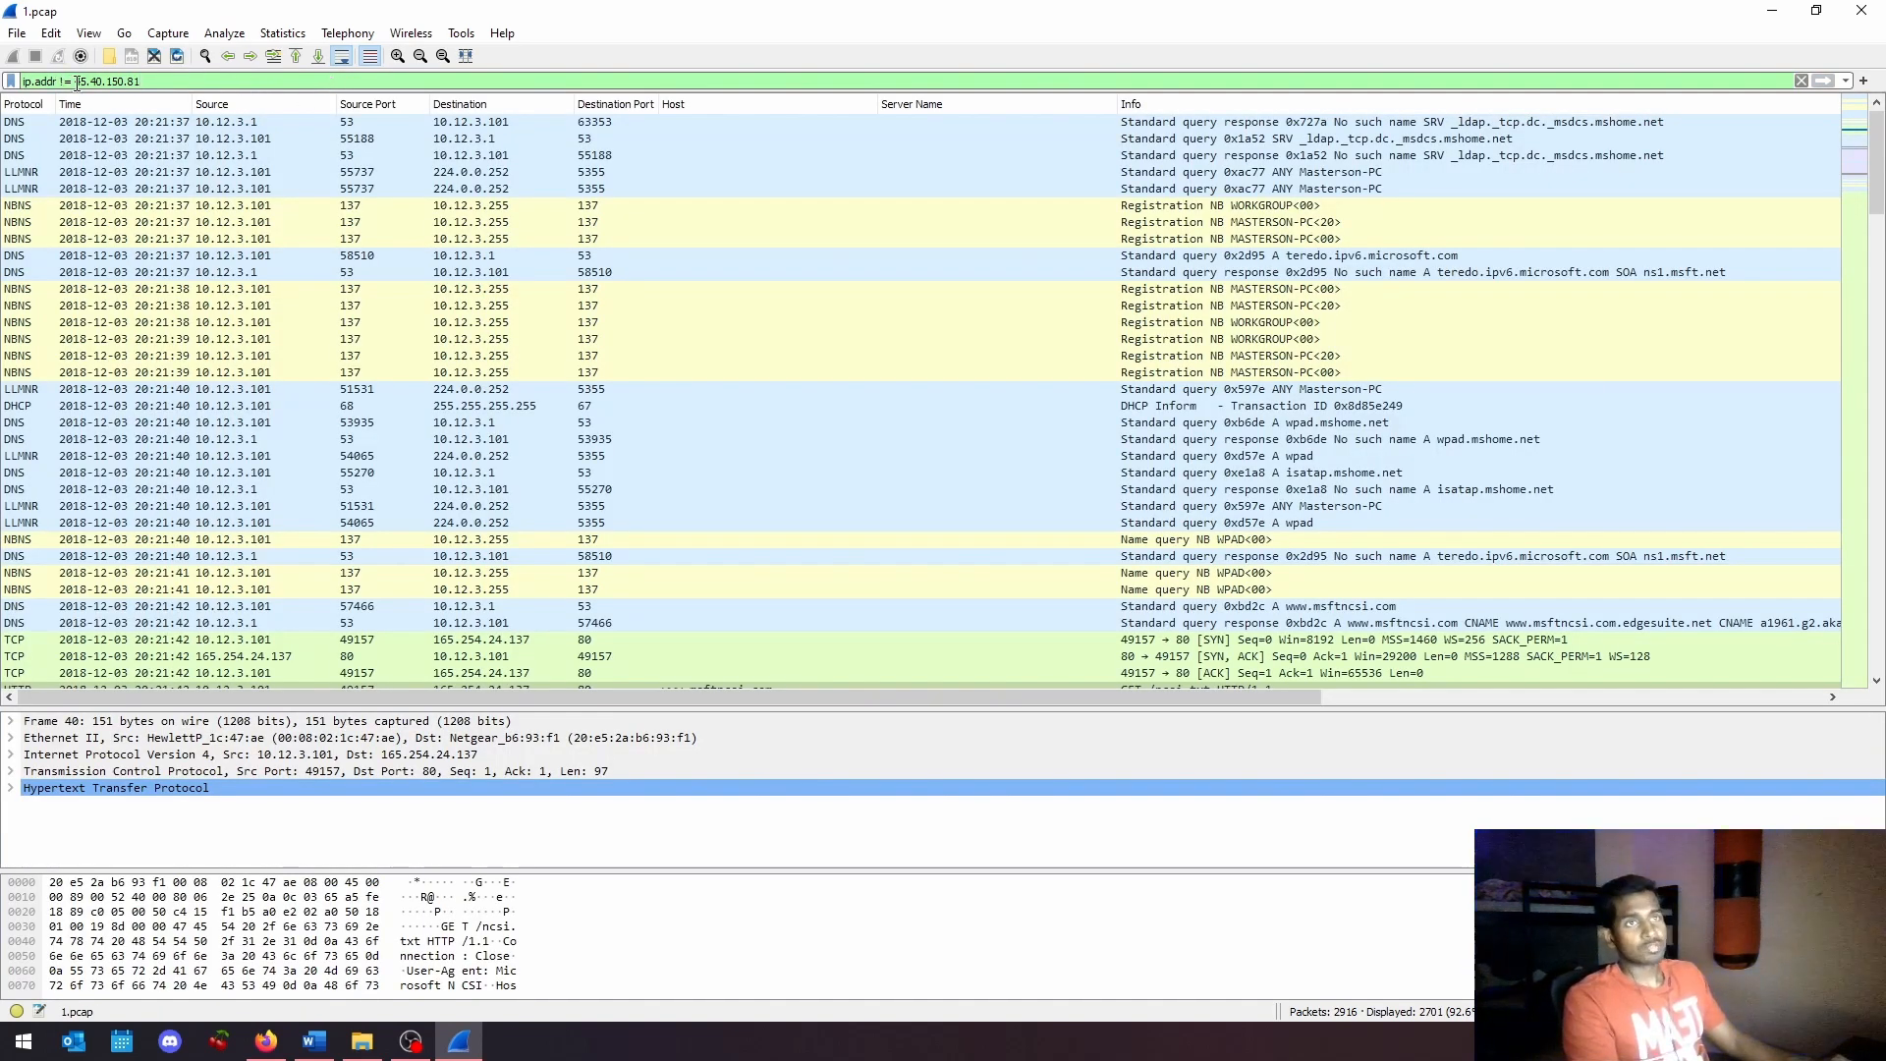
Step: Replace the display filter with the negated expression "!(ip.addr == 165.254.24.137)" and apply it
key("ctrl+a")
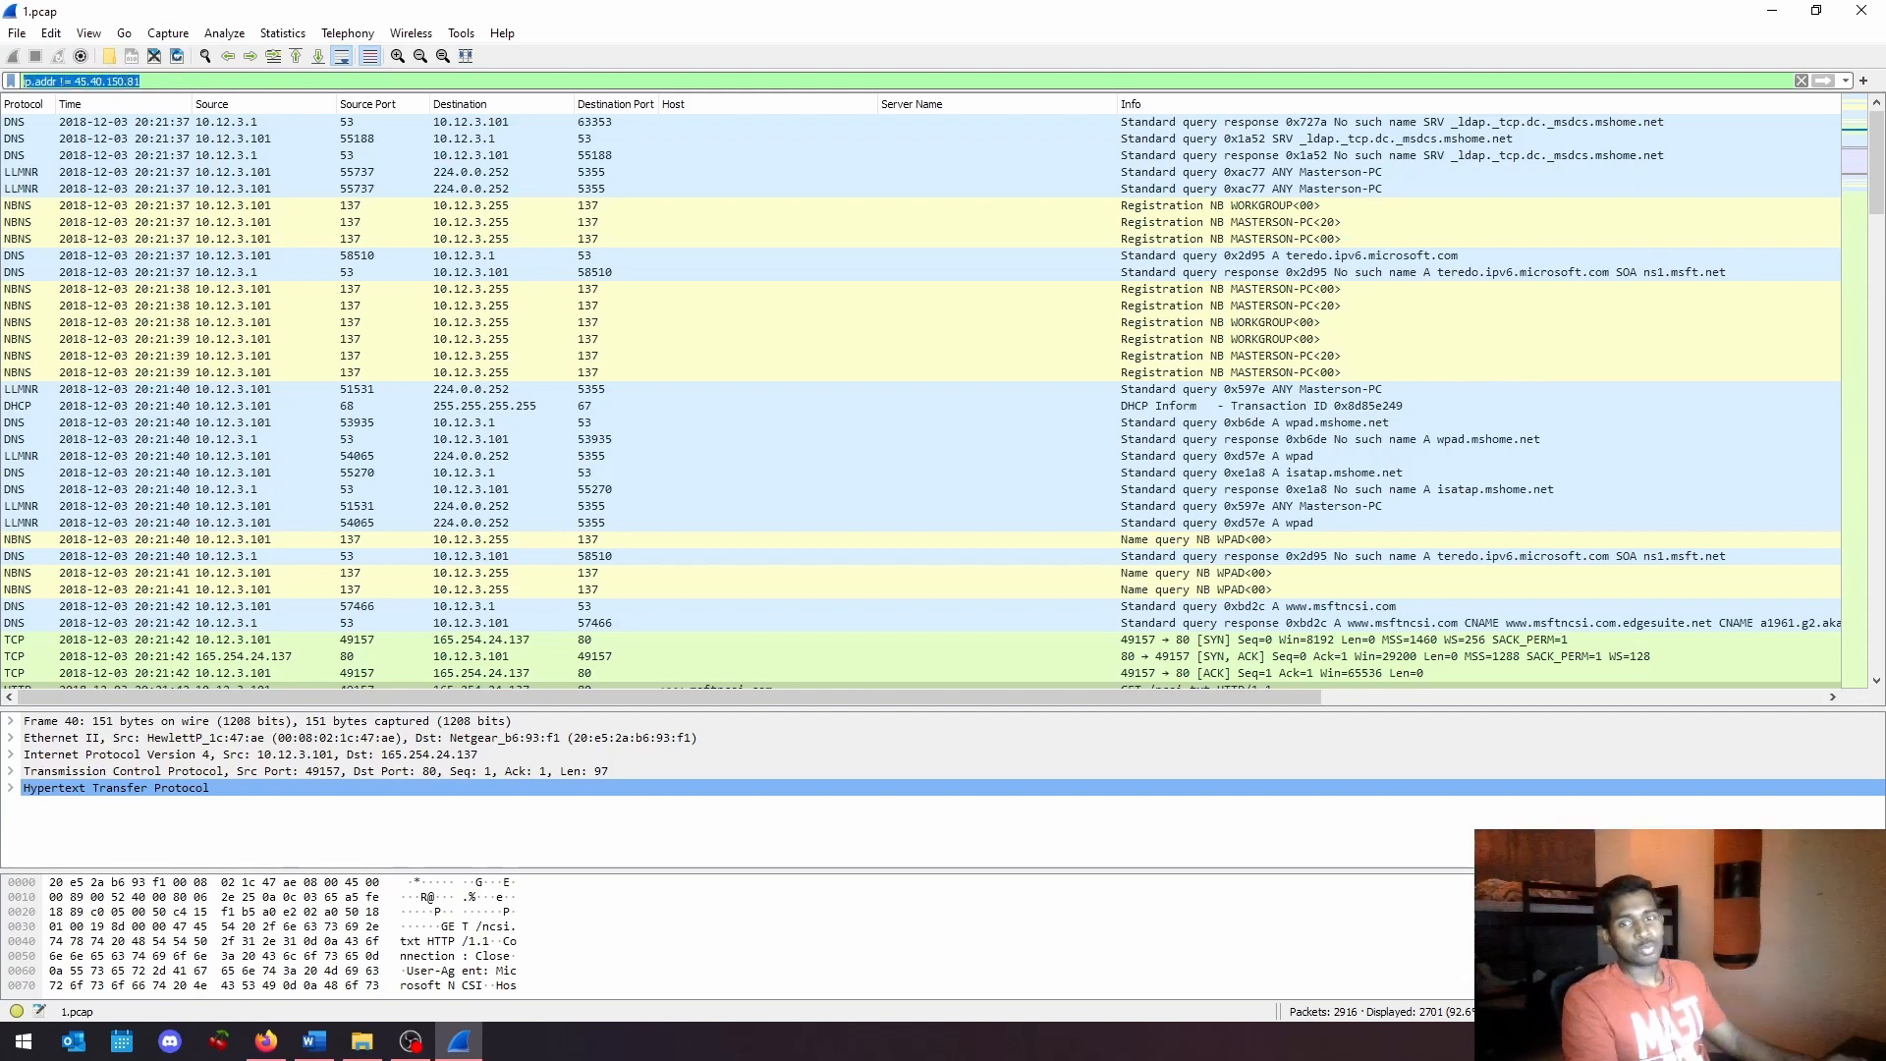
type("()")
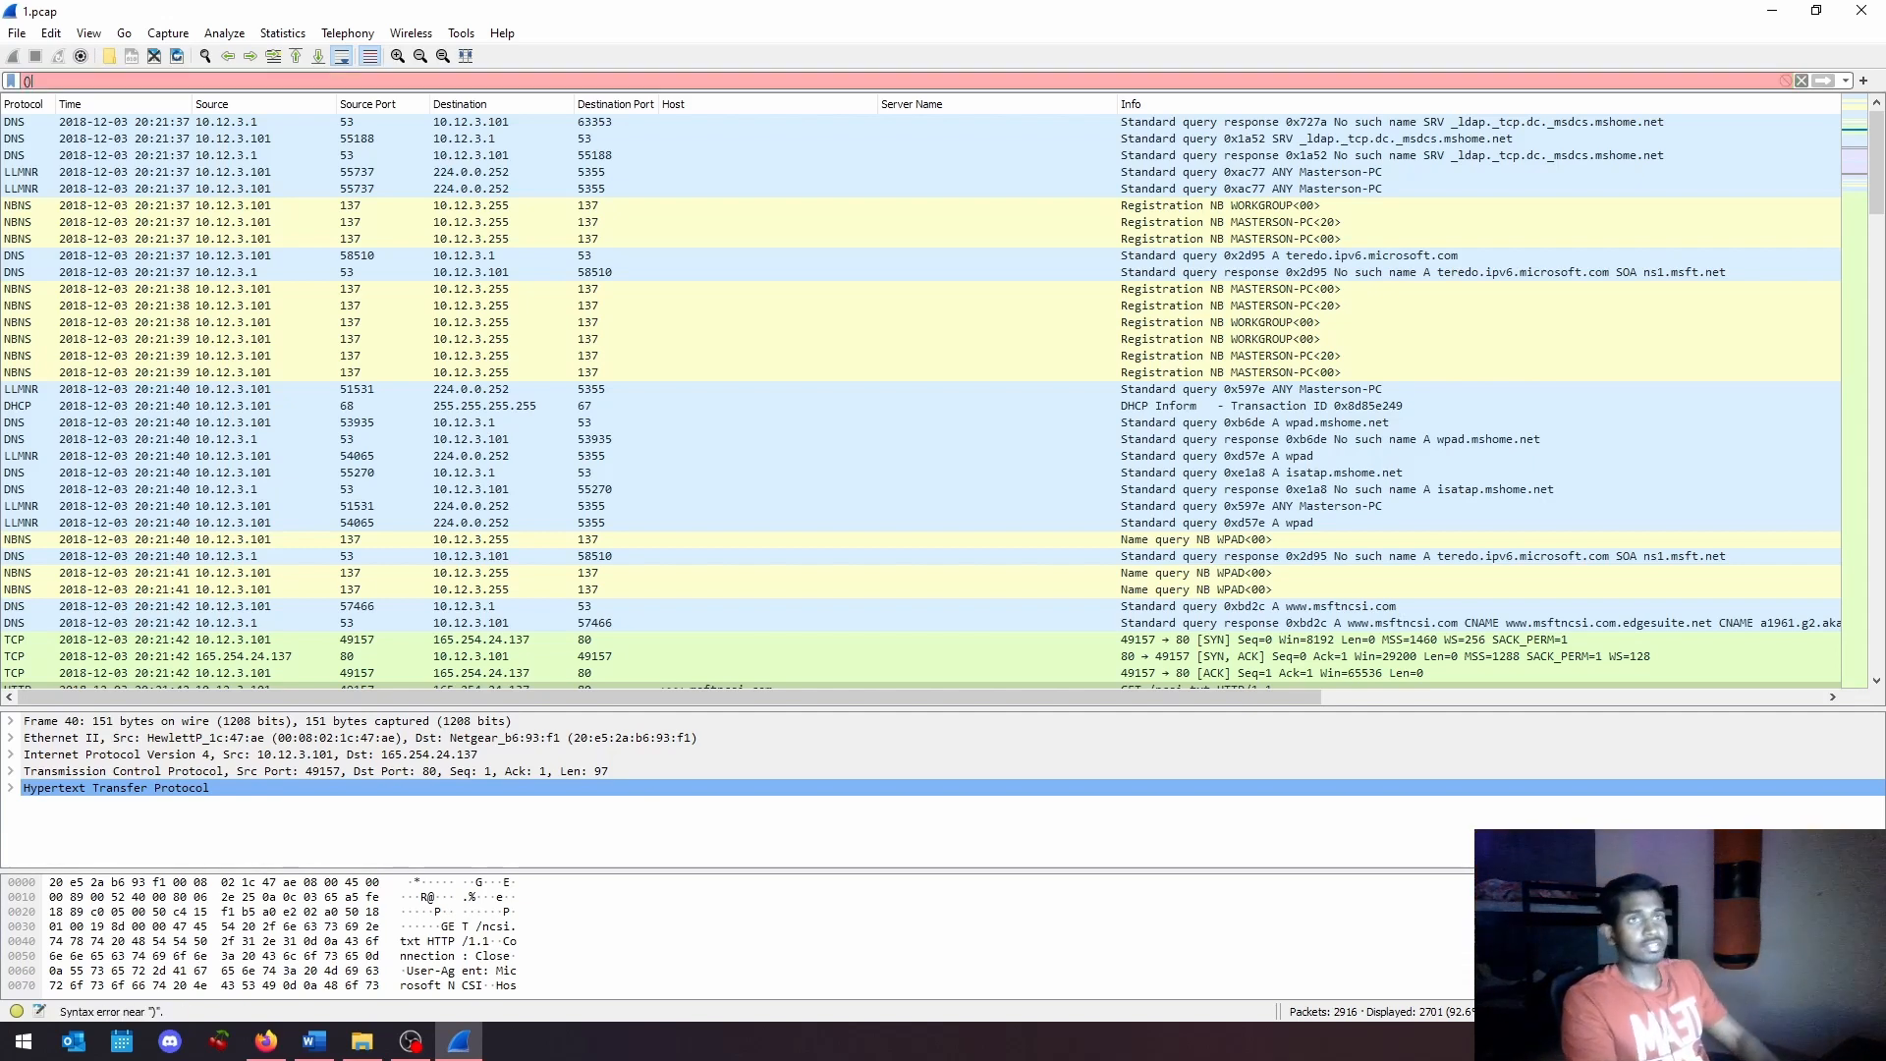
type("ip.addr")
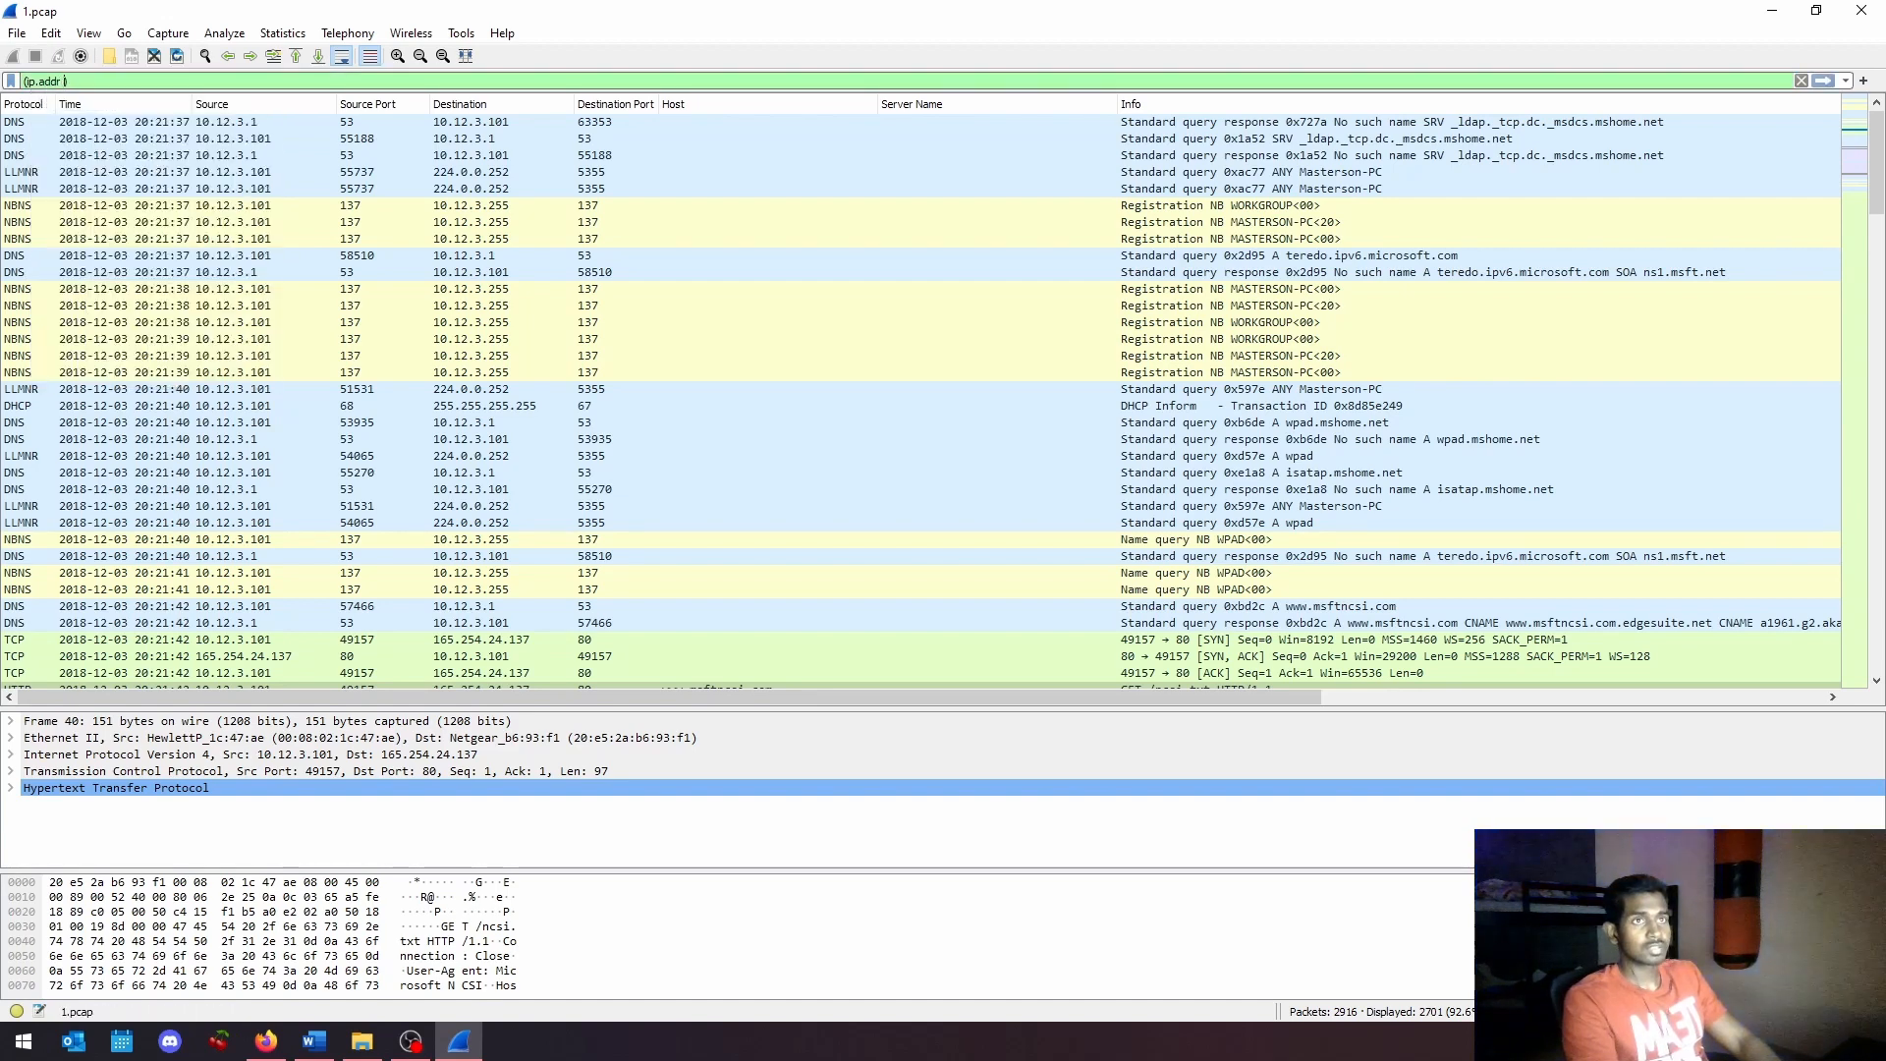
type(" == 192")
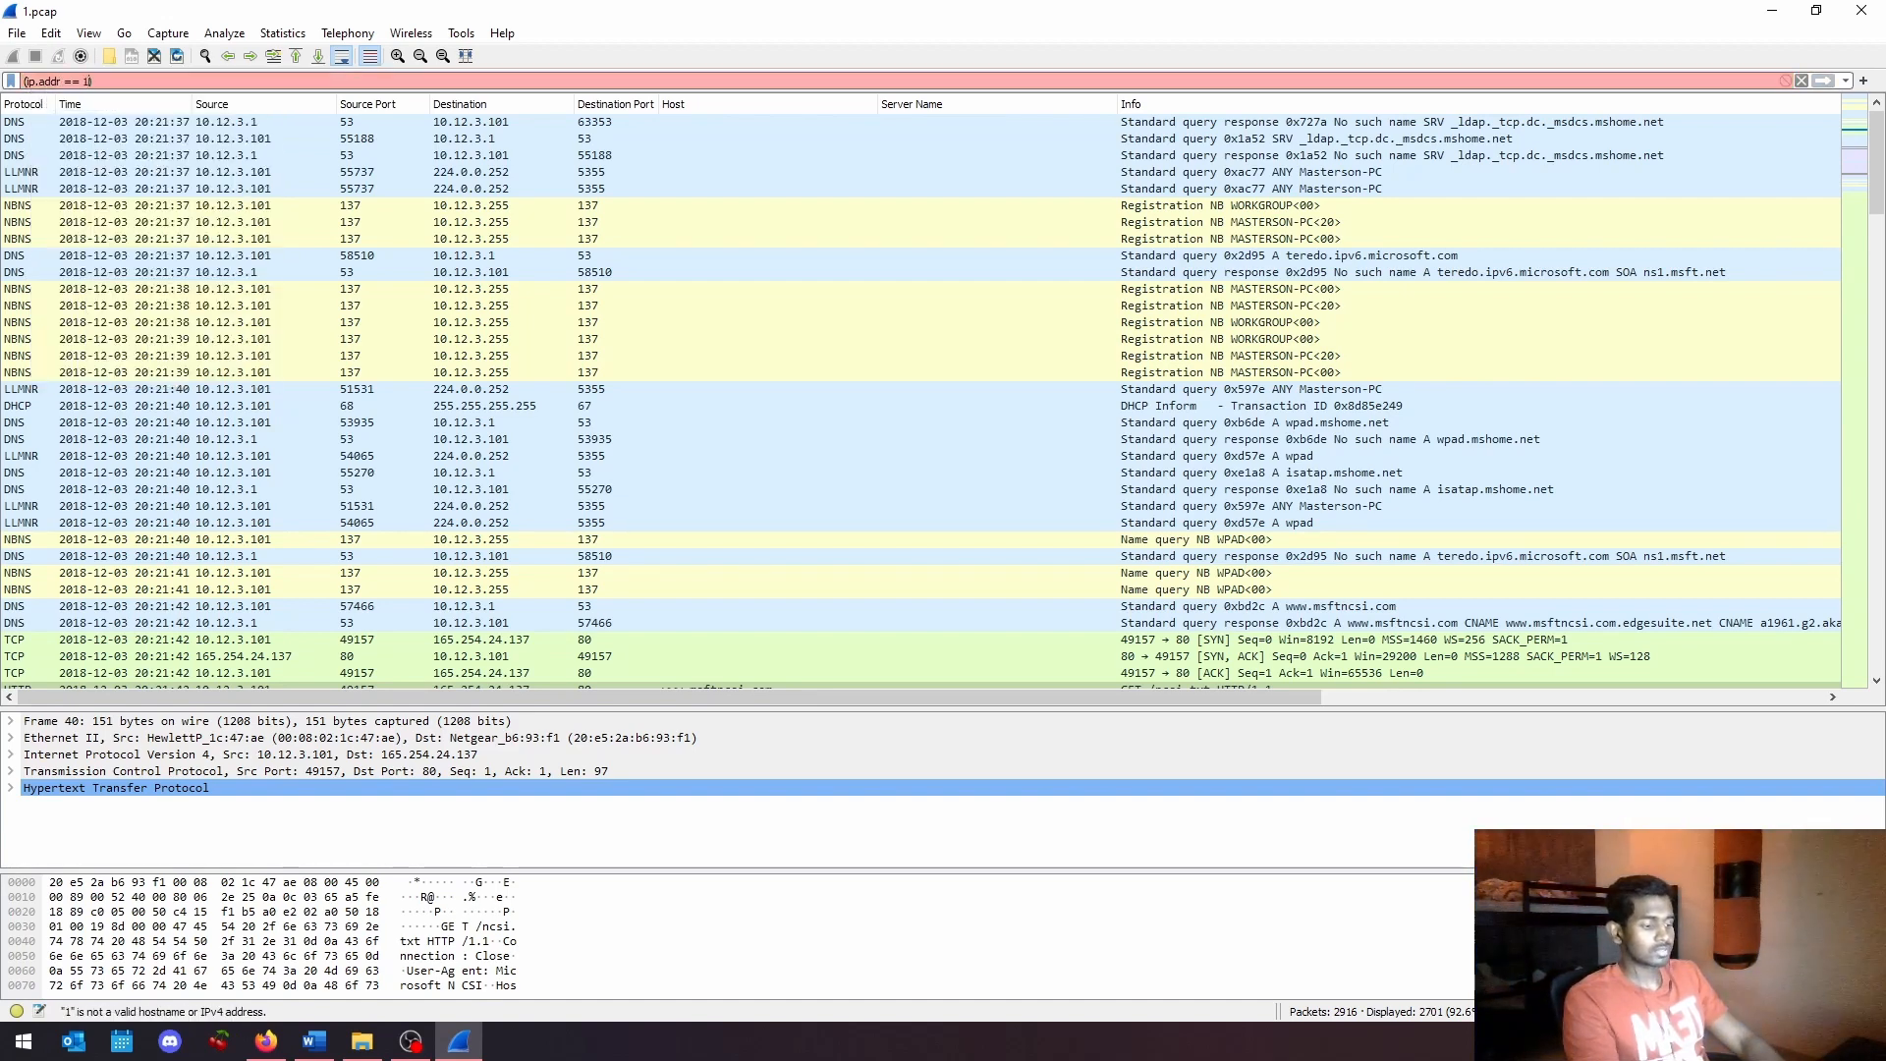
key("BackSpace")
key("BackSpace")
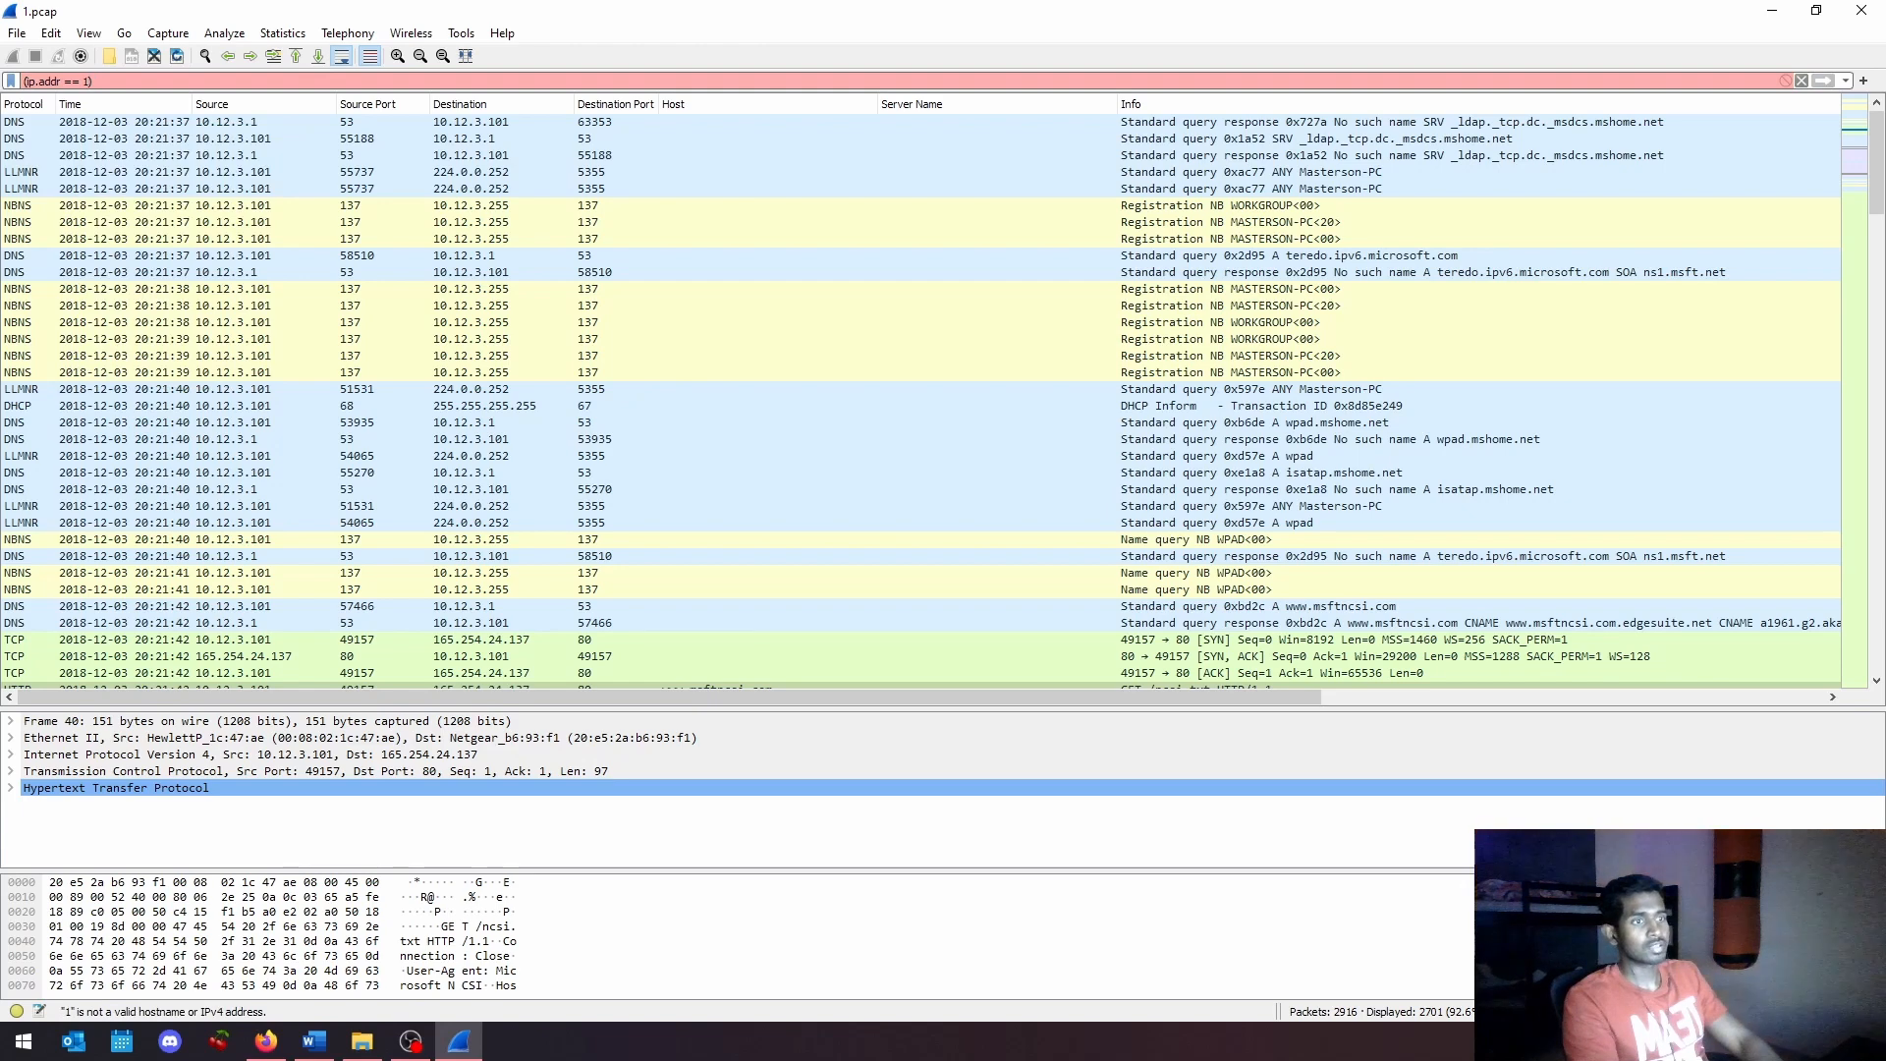
type("65.254.24.137")
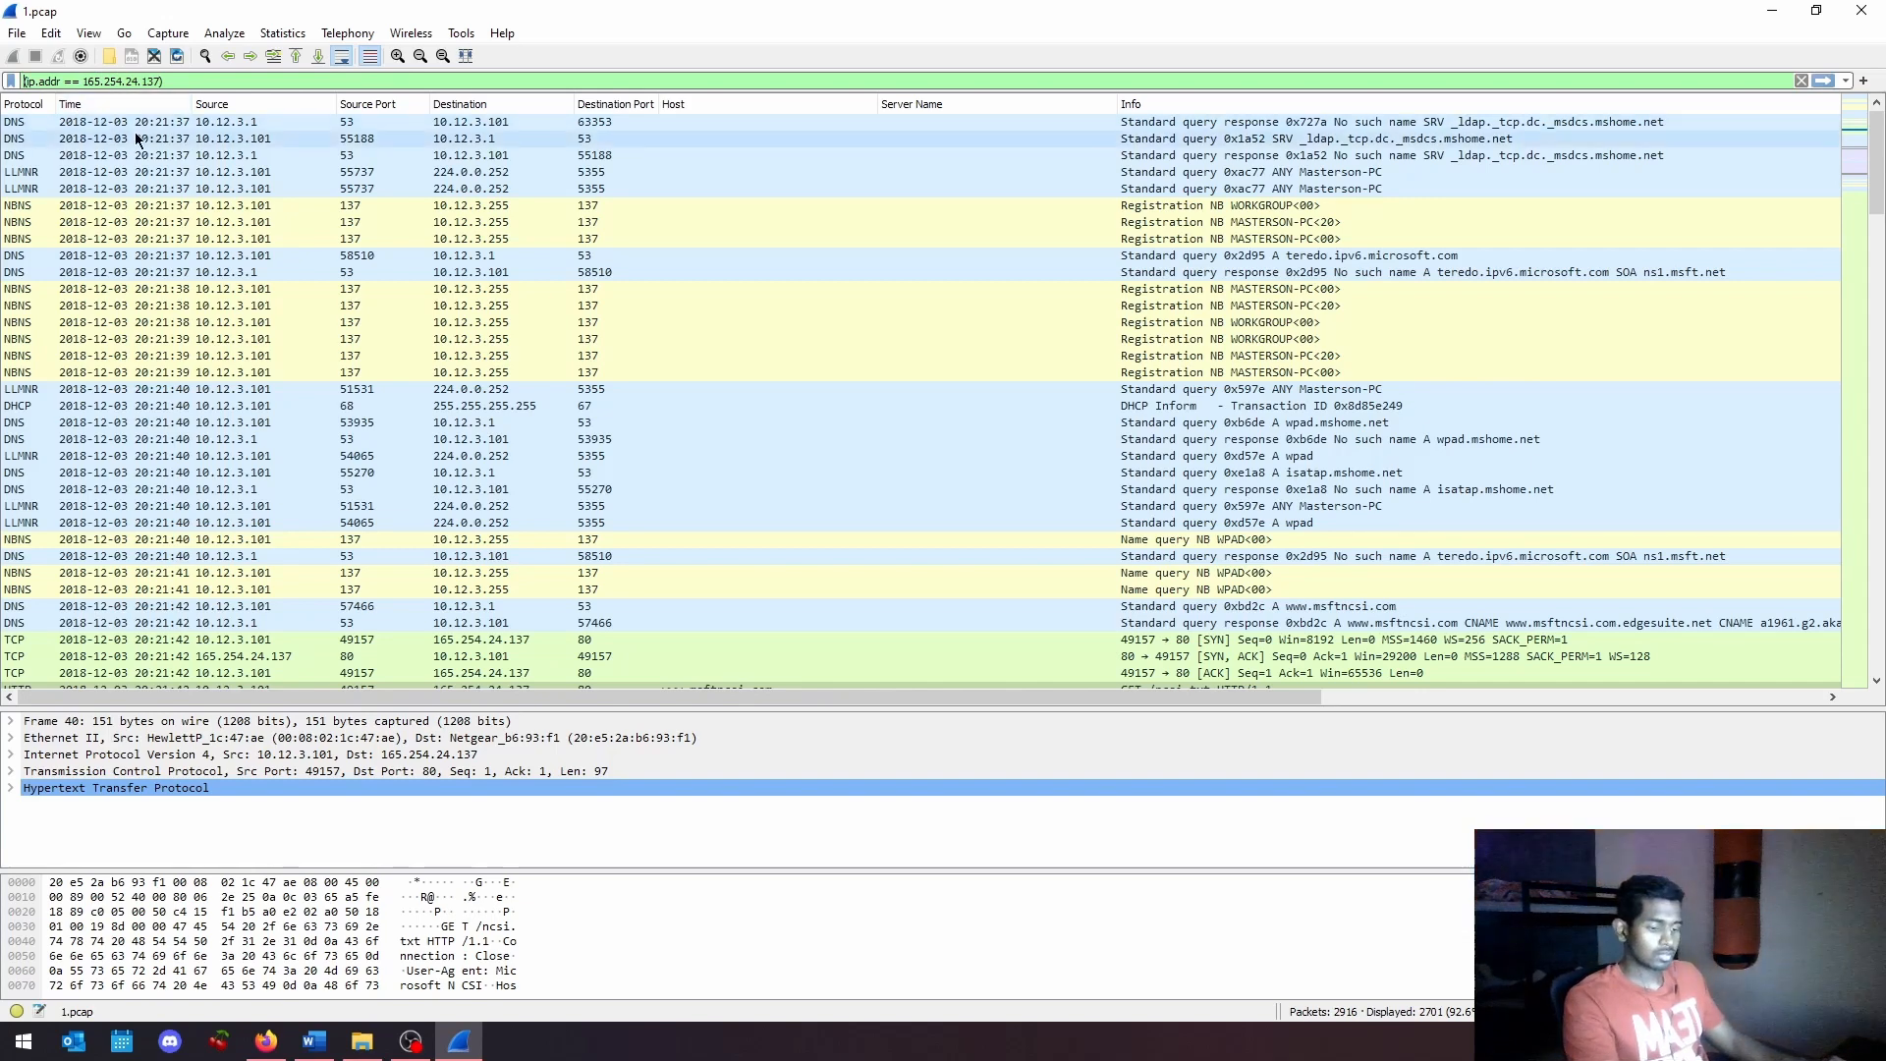
type("!")
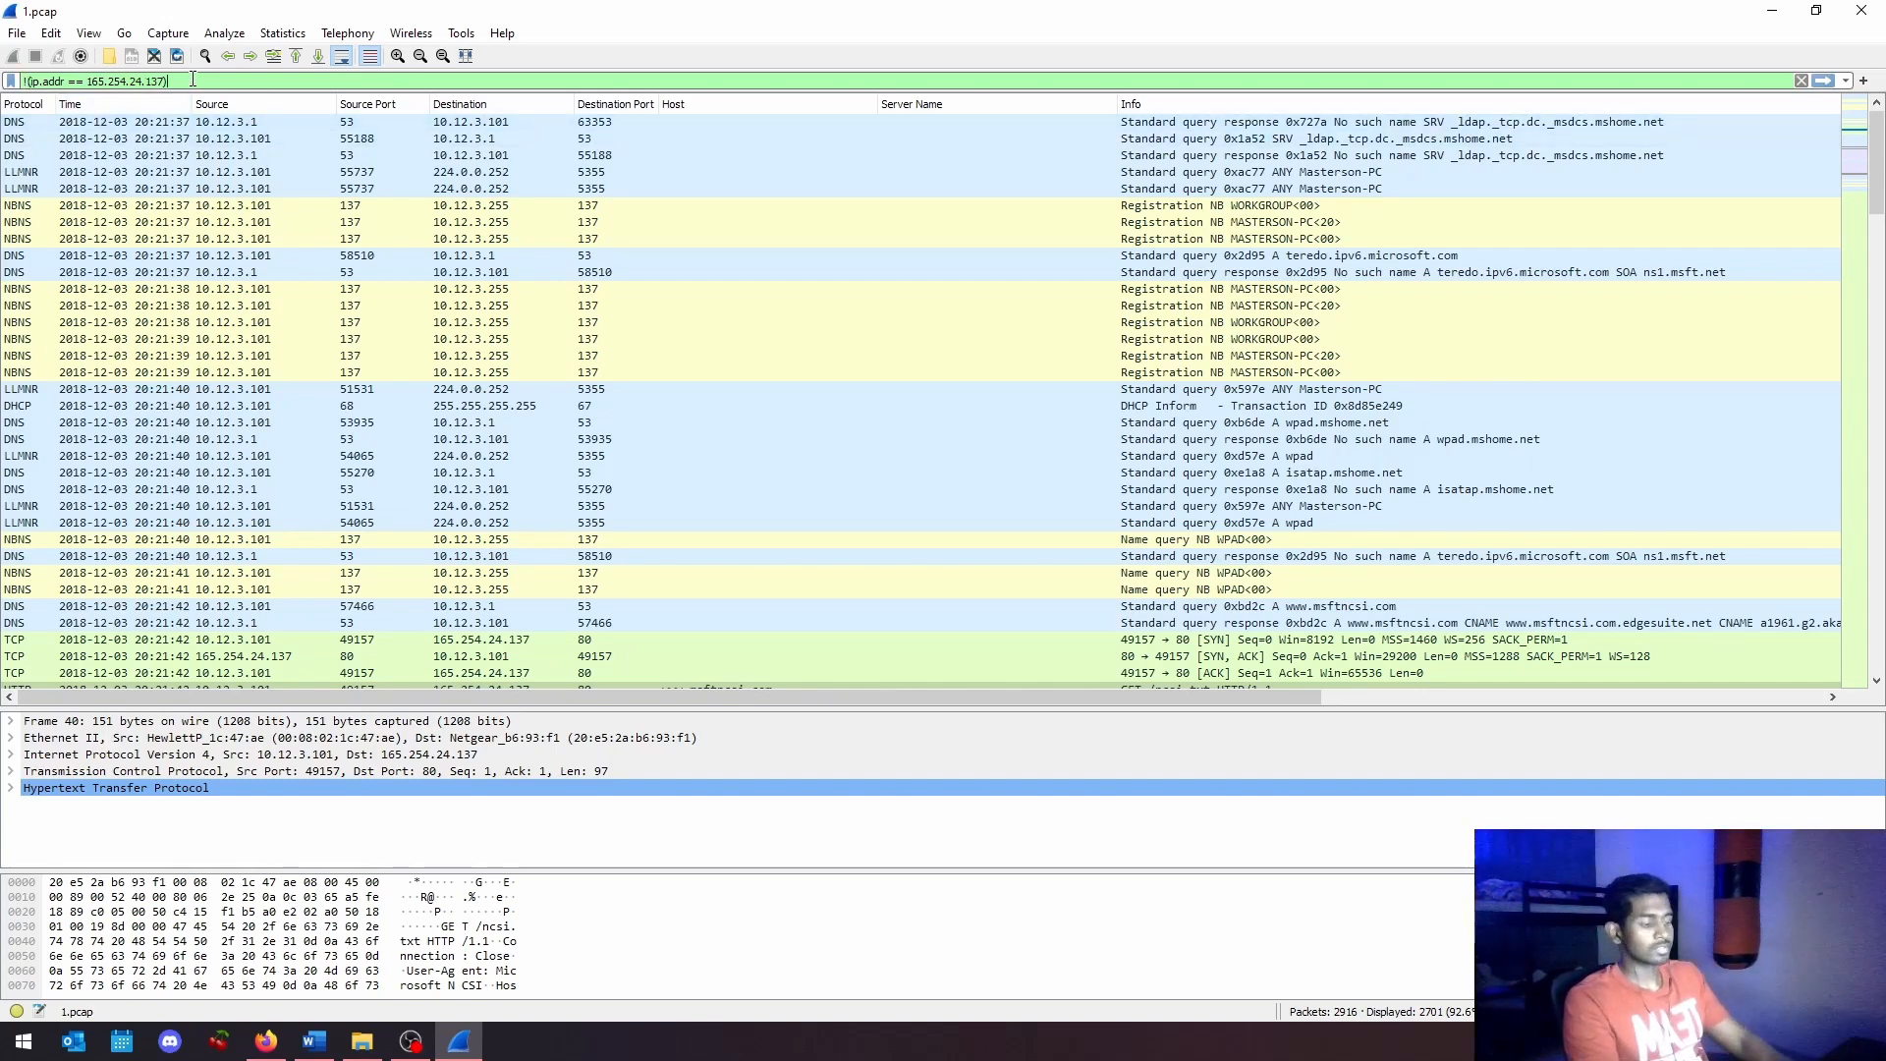
key("Return")
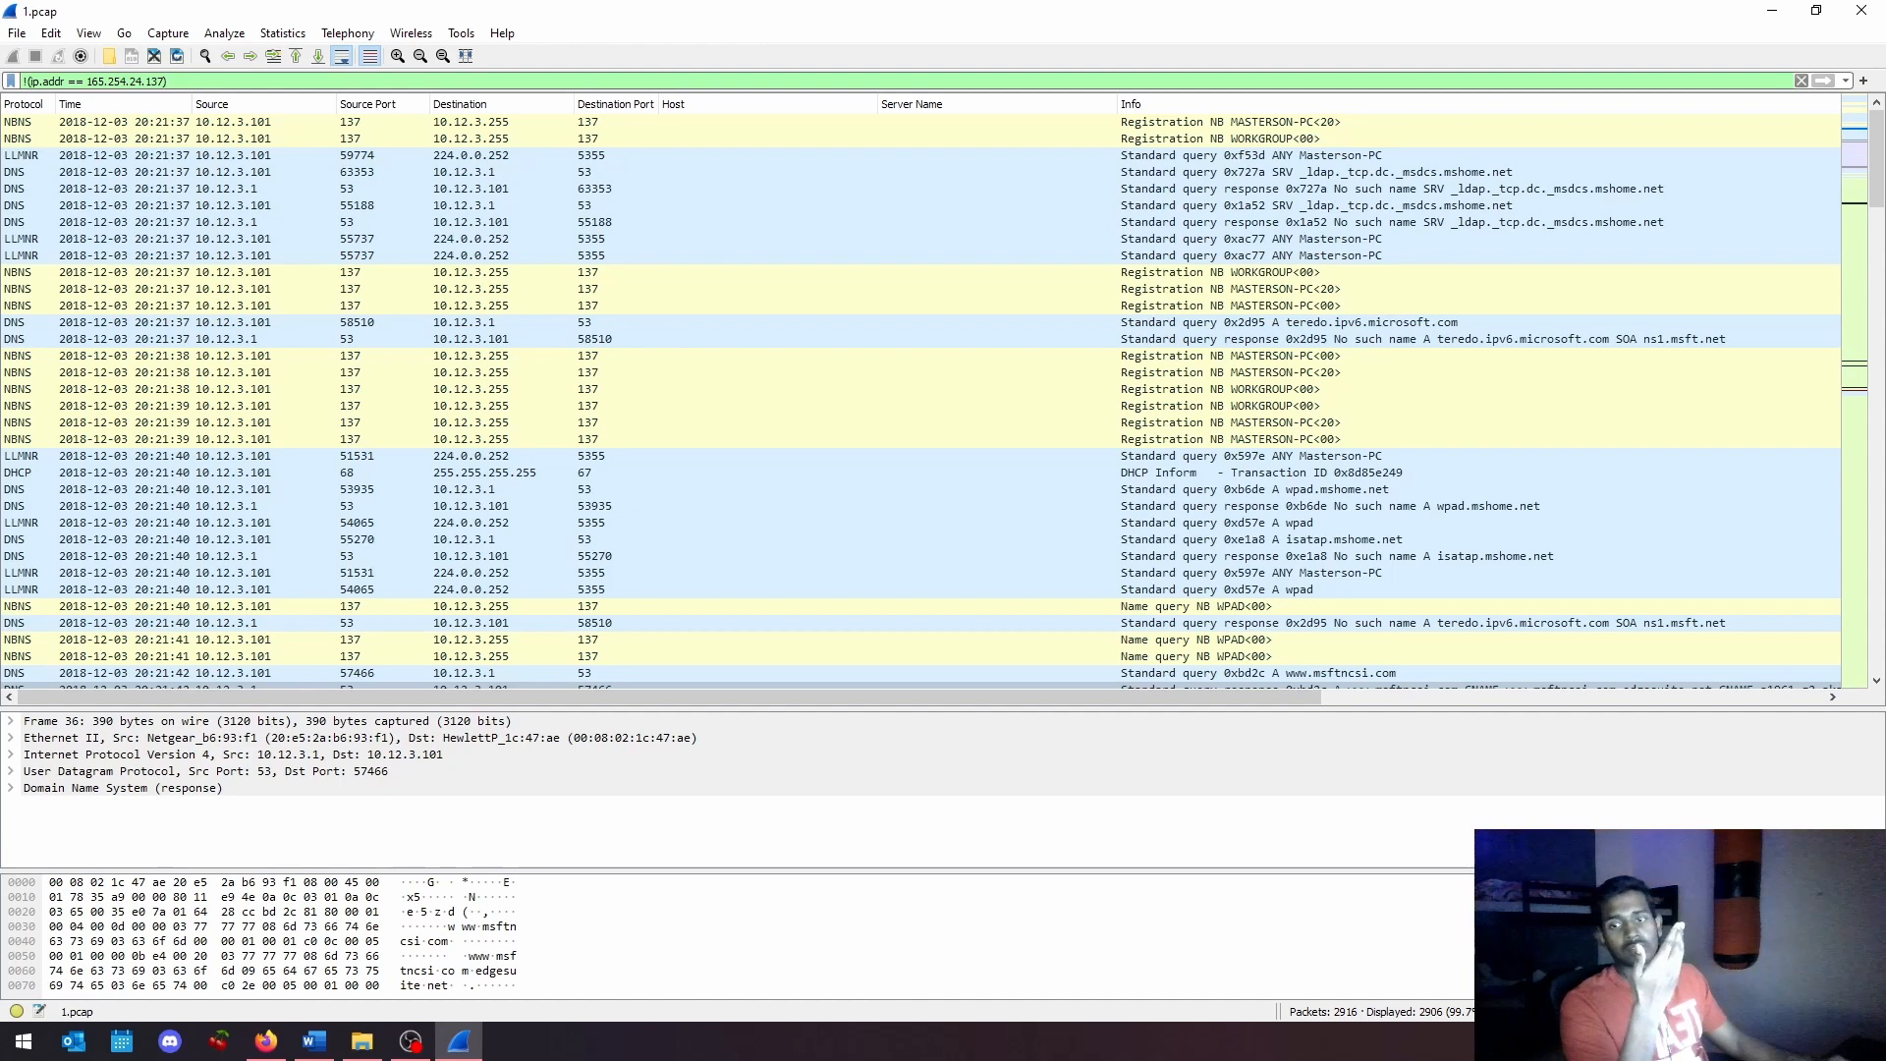
Step: Replace the filter with the copied expression "(http.request or ssl.handshake.type == 1) and !(ssdp)" and apply it
key("ctrl+a")
key("ctrl+v")
key("Return")
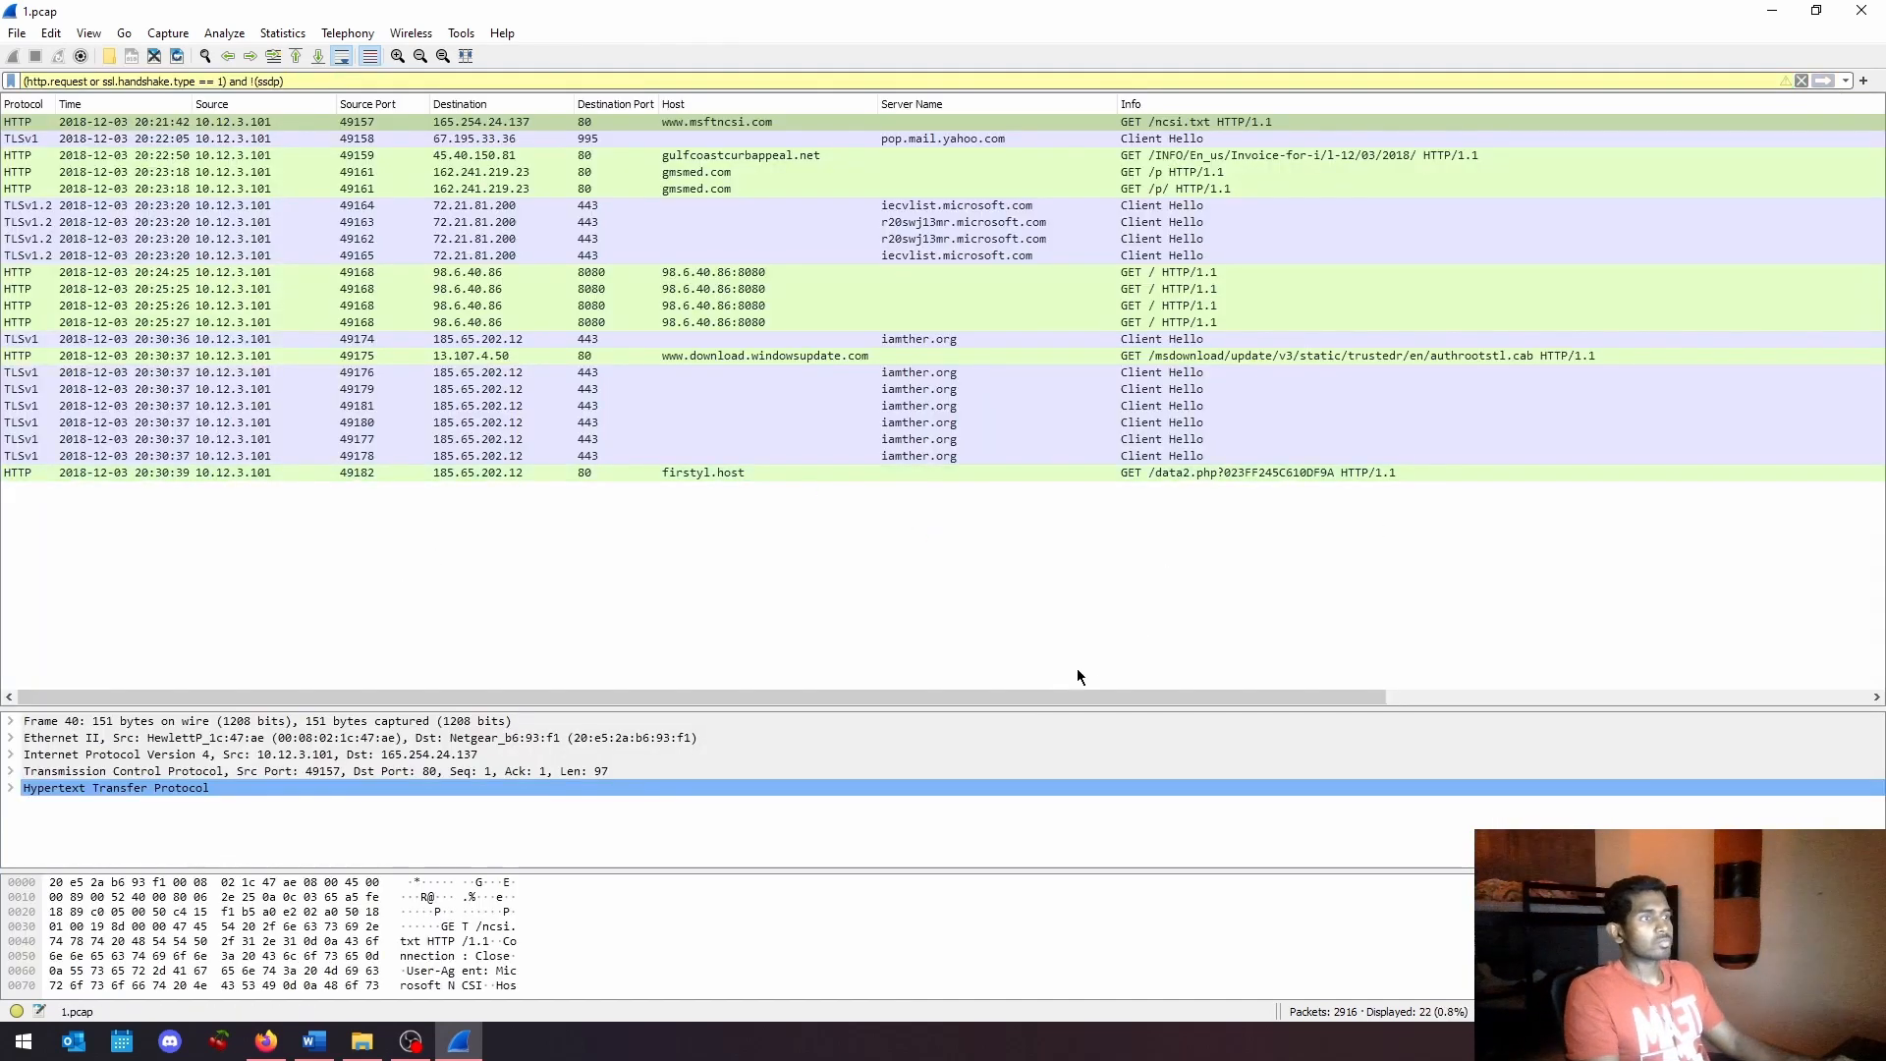
Step: Select the whole display filter expression and close the 1.pcap capture window
left_click_drag(952, 697, 367, 468)
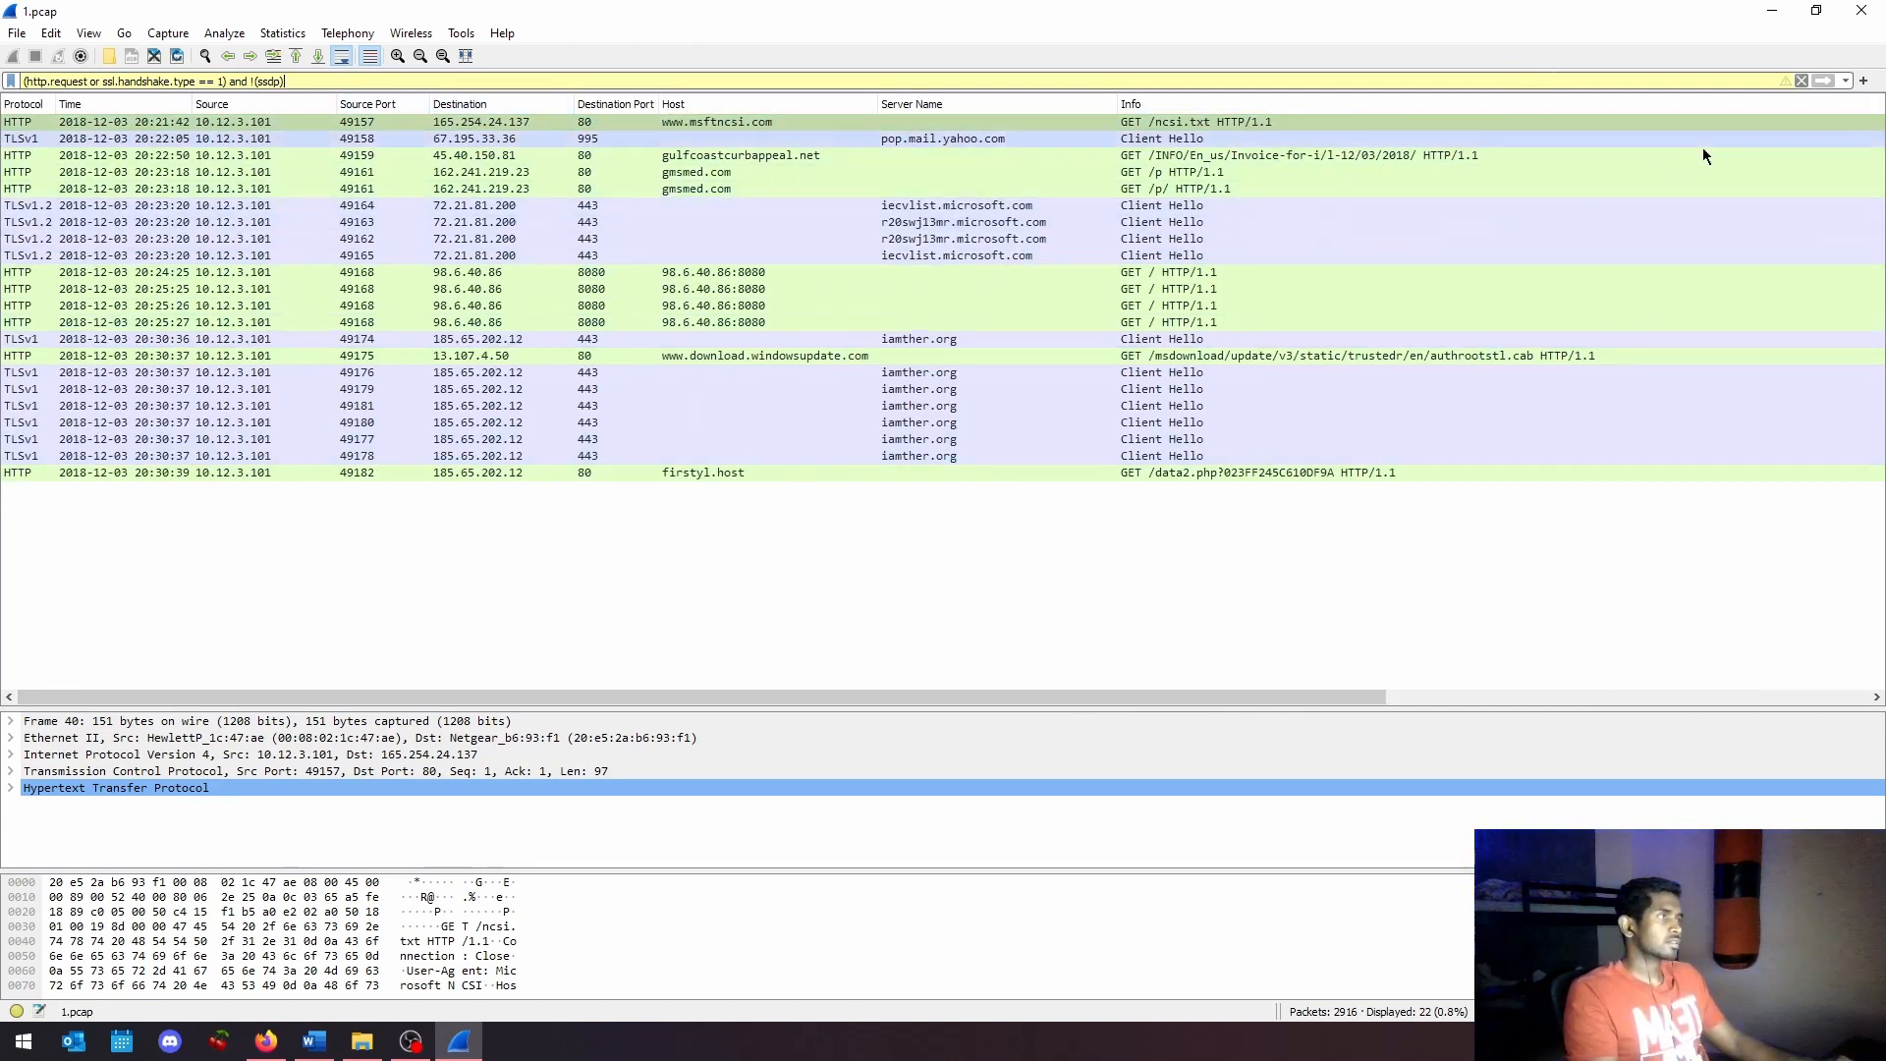
left_click_drag(287, 82, 23, 81)
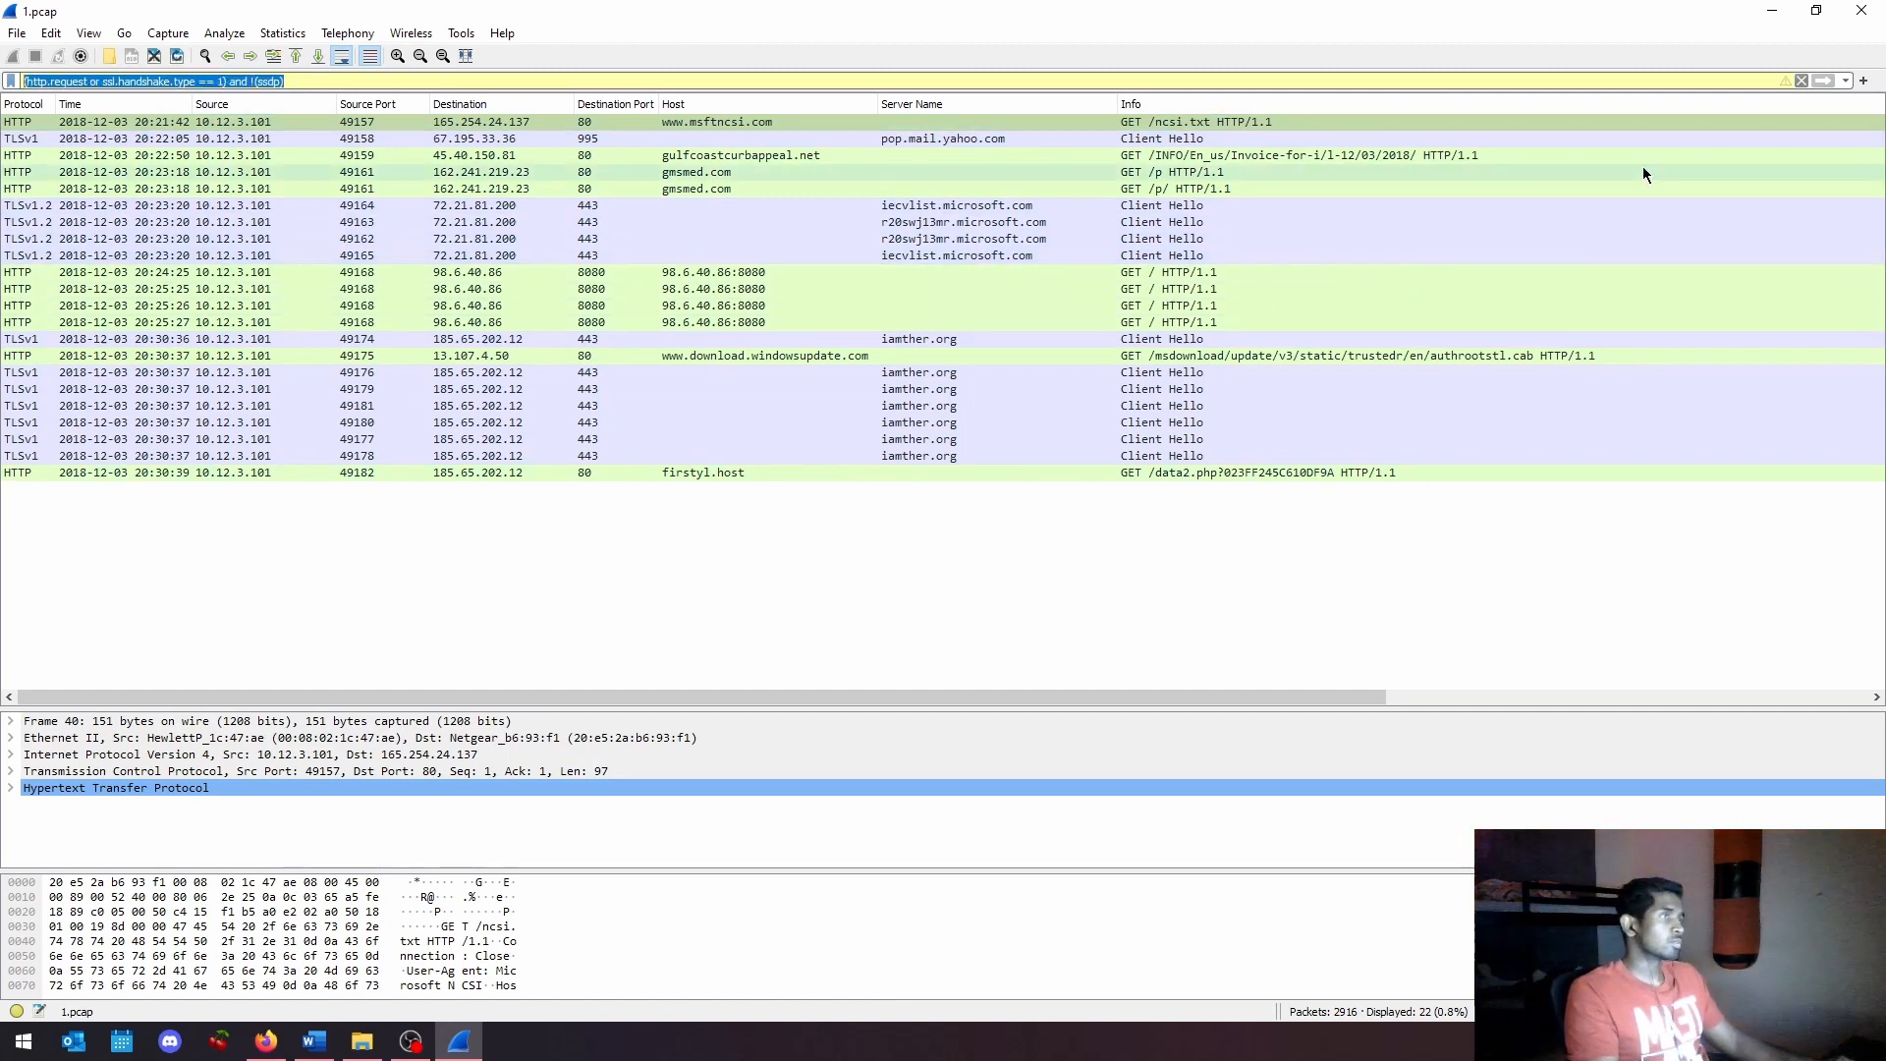
left_click(1861, 11)
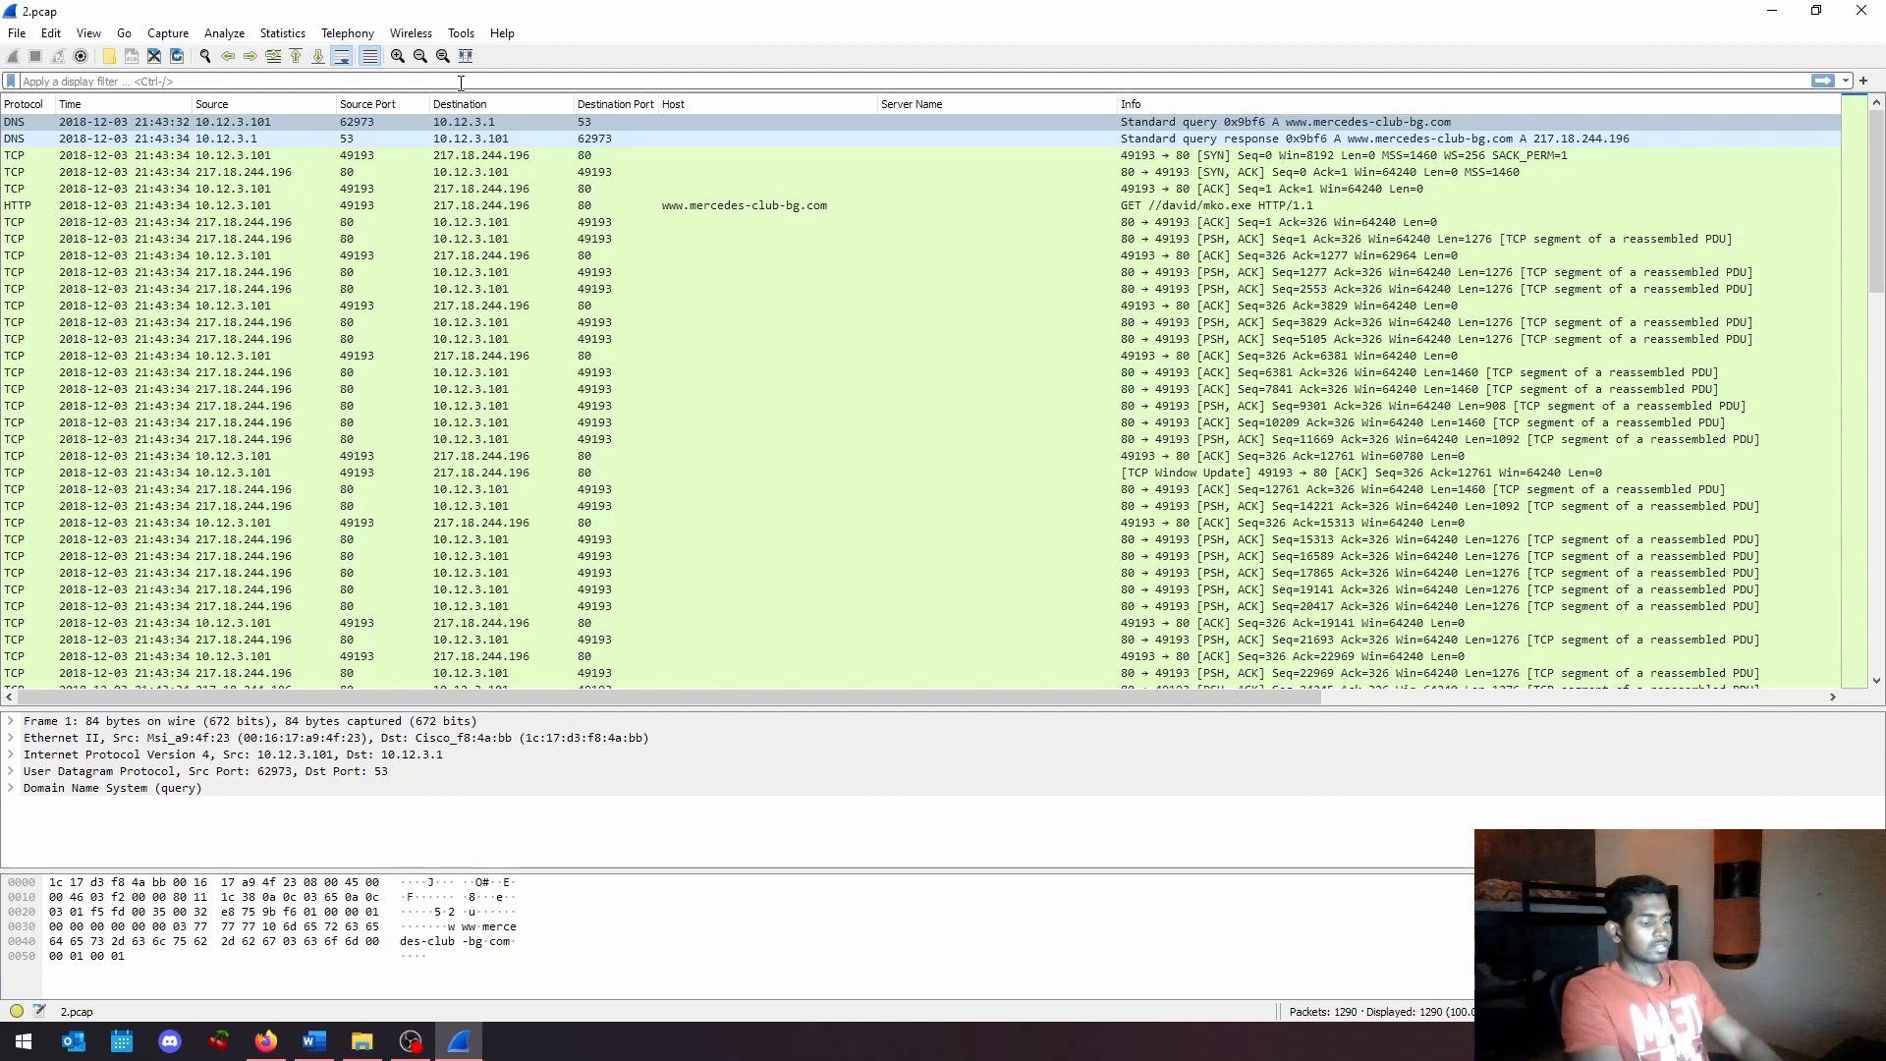
Step: Filter 2.pcap with "(http.request or ssl.handshake.type == 1 or dns) and !(ssdp)" and select the HTTP GET request packet for mko.exe
type("(https")
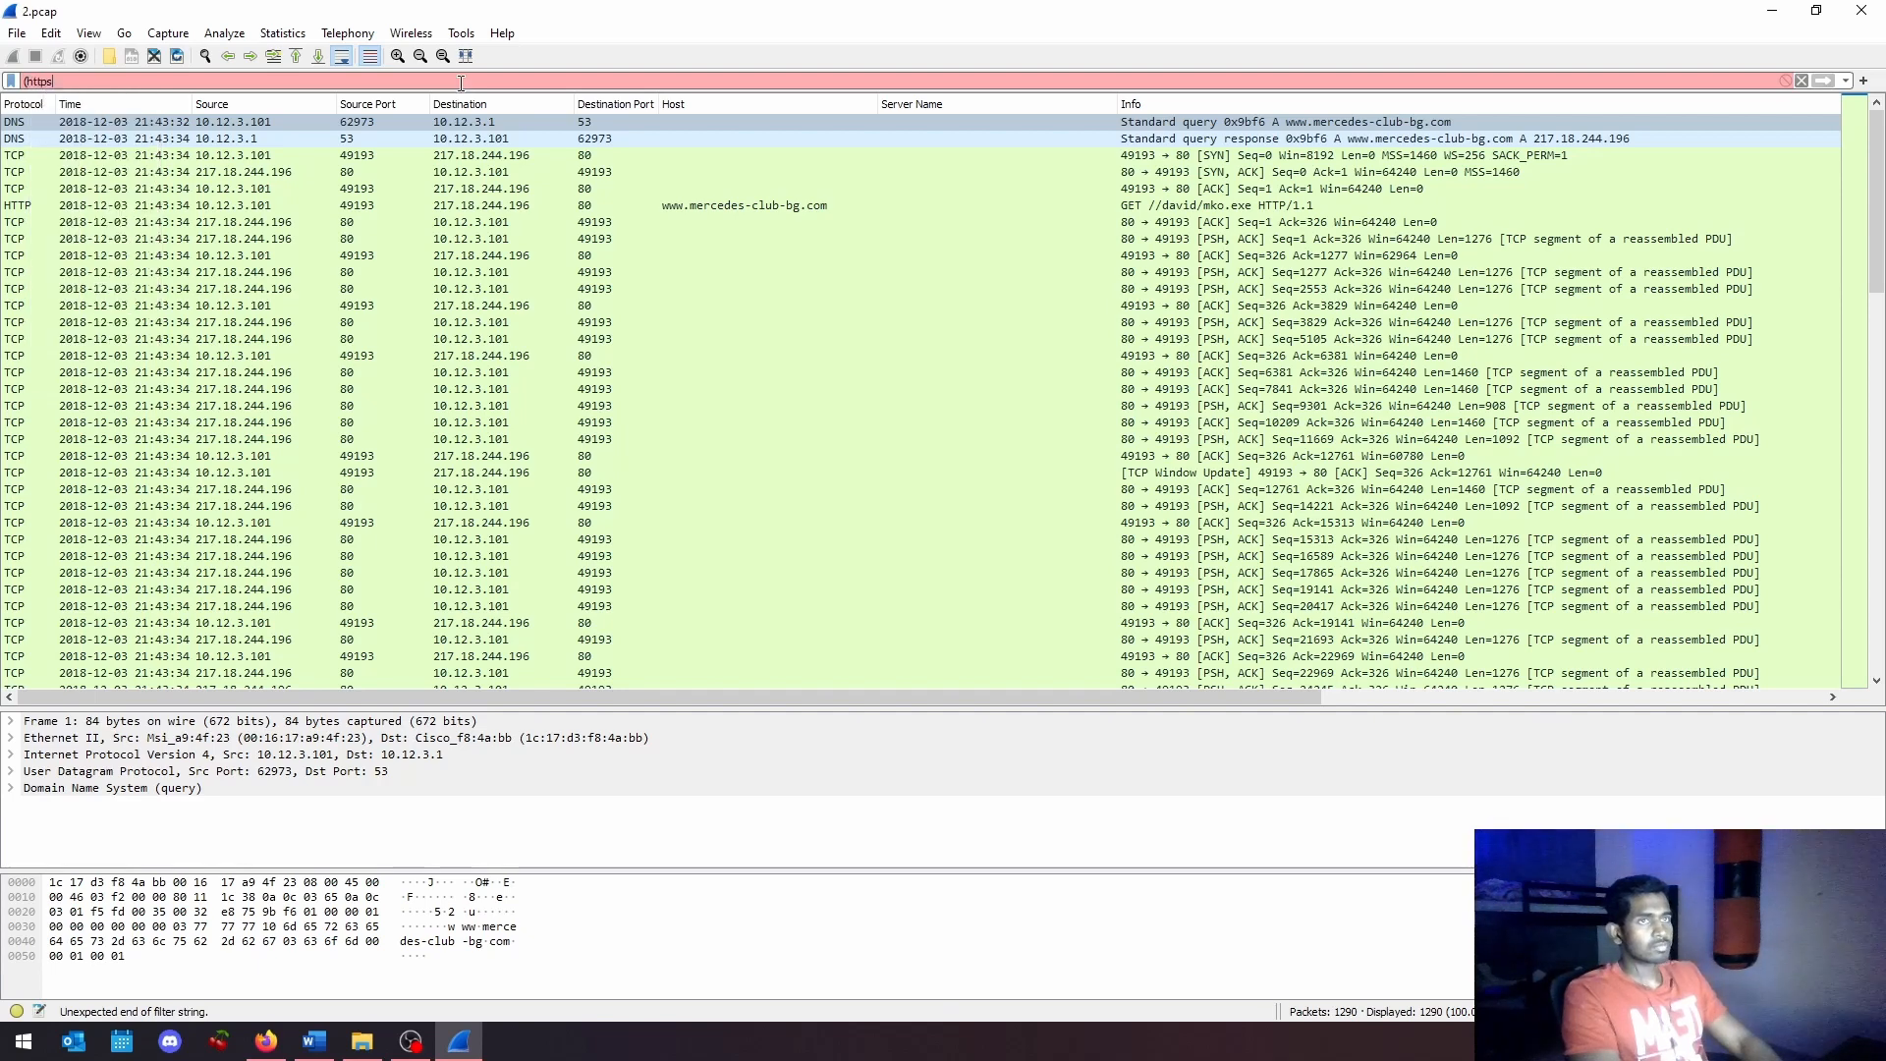
key("BackSpace")
type(".requ")
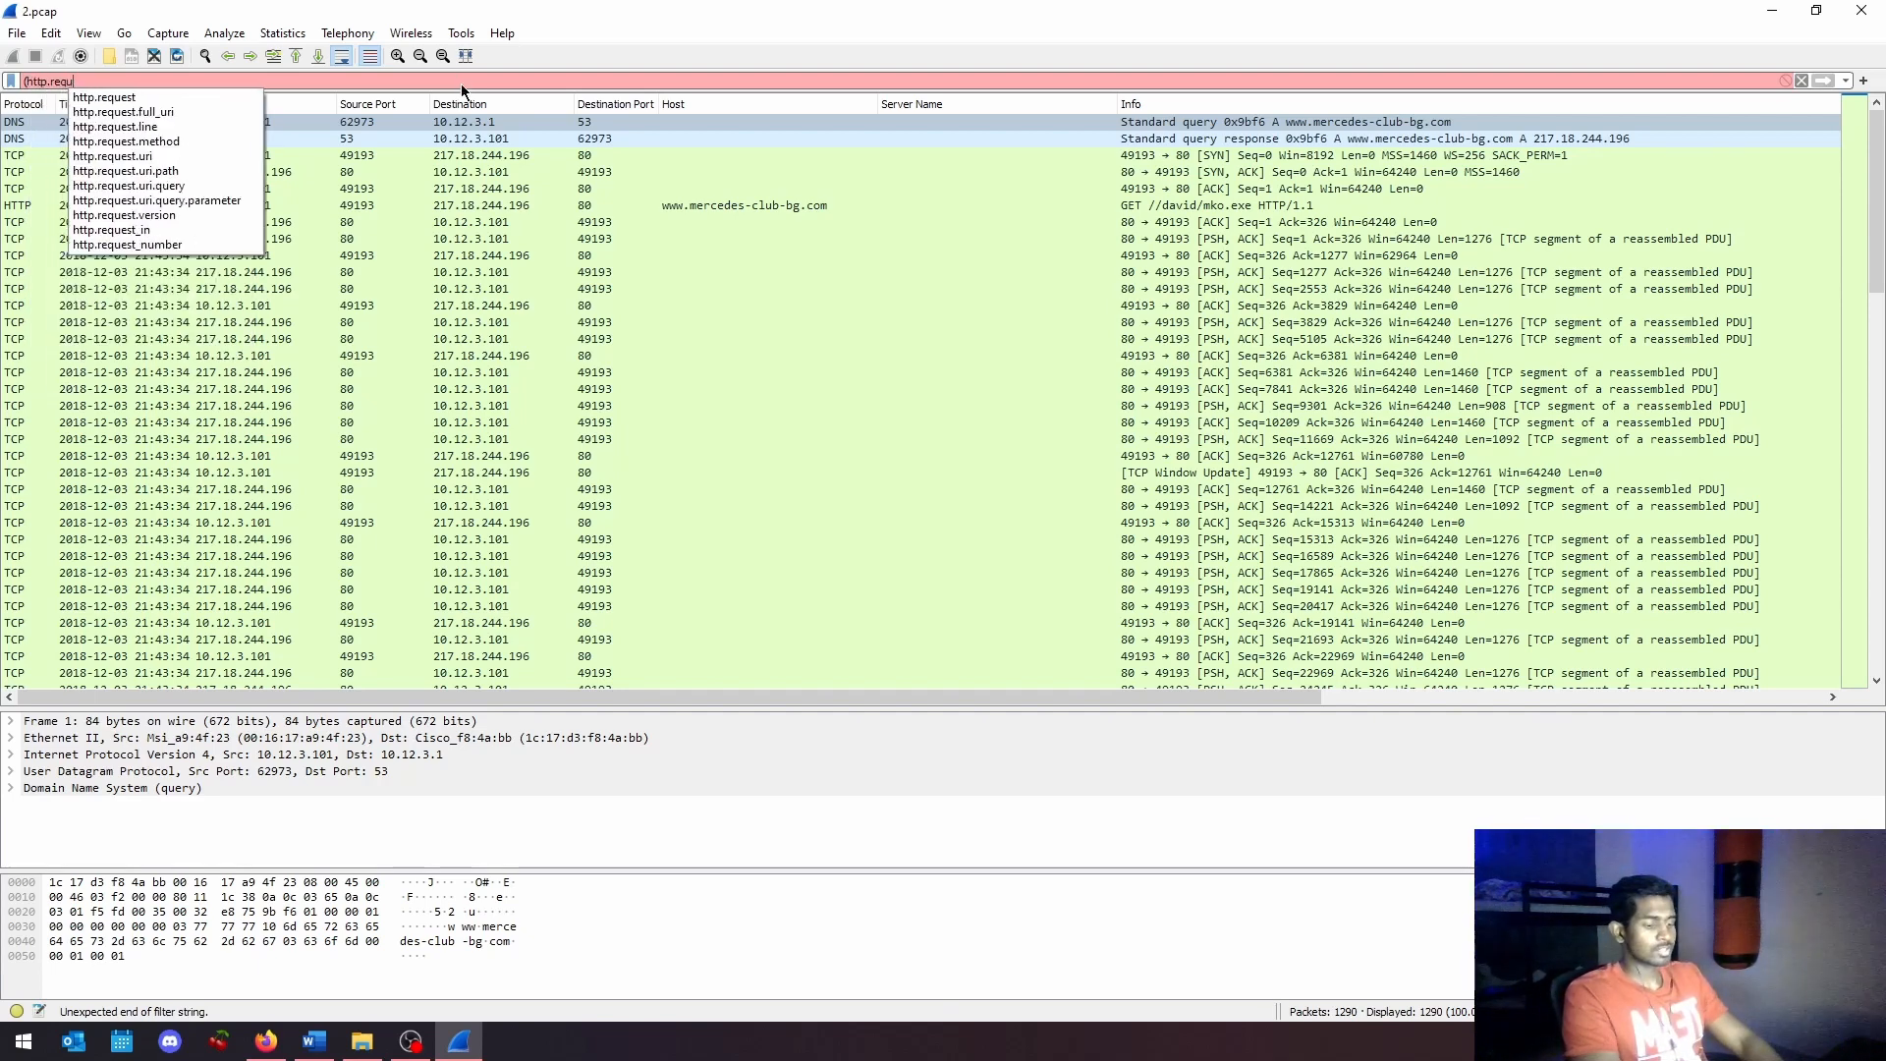
type("est or ssl.handshake.type == 1")
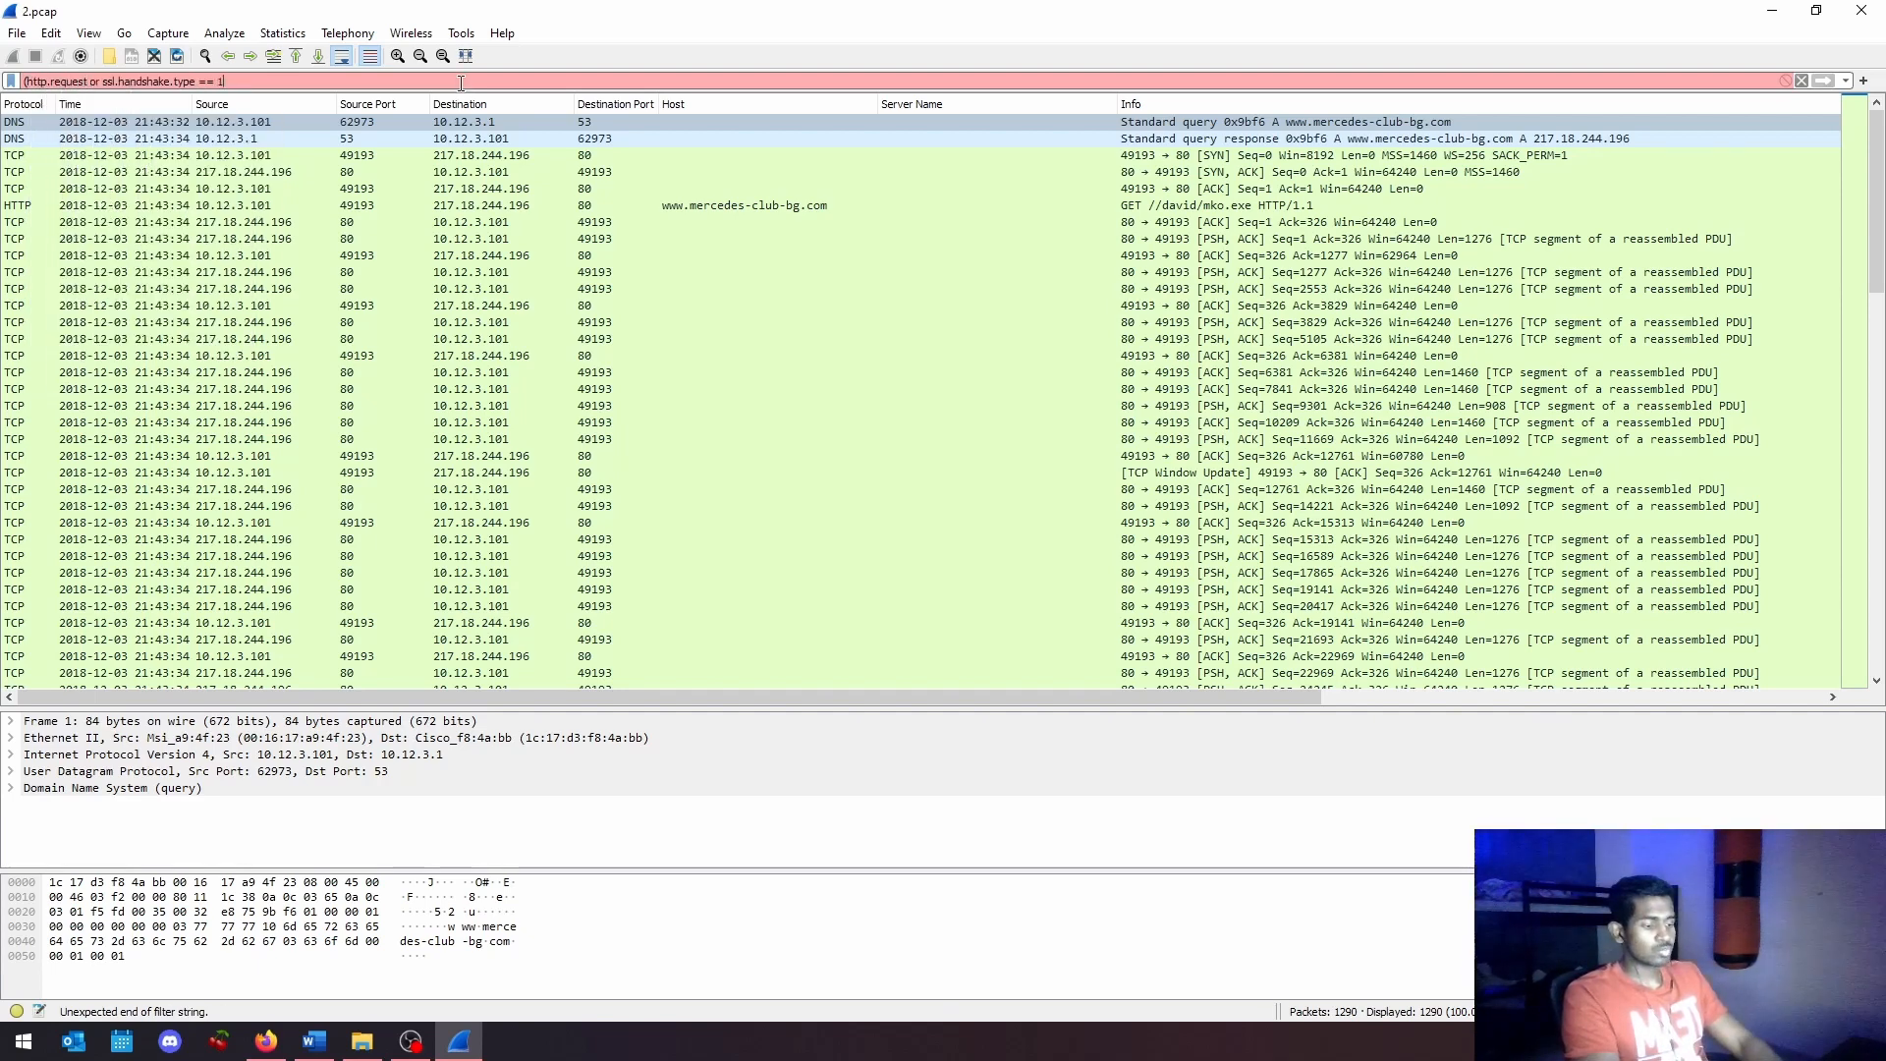
type(" or dns)")
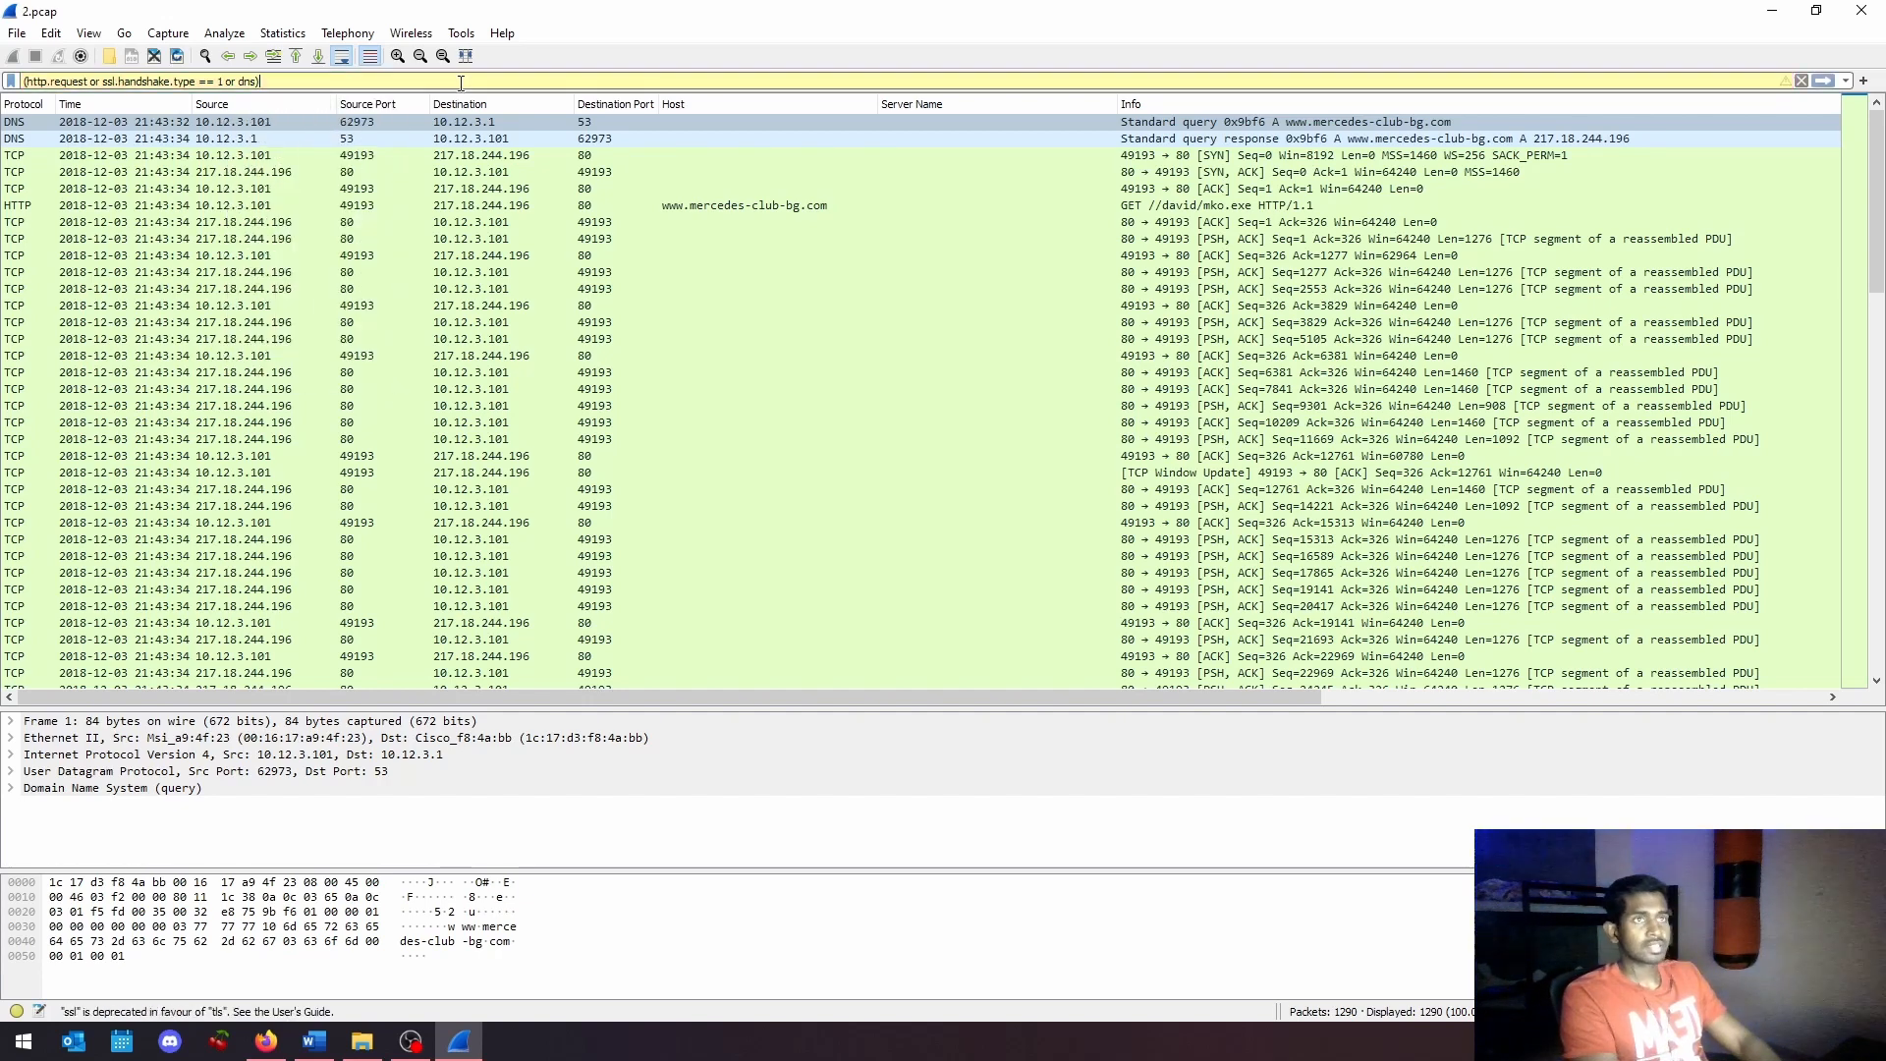
type(" !")
key("BackSpace")
type("and ")
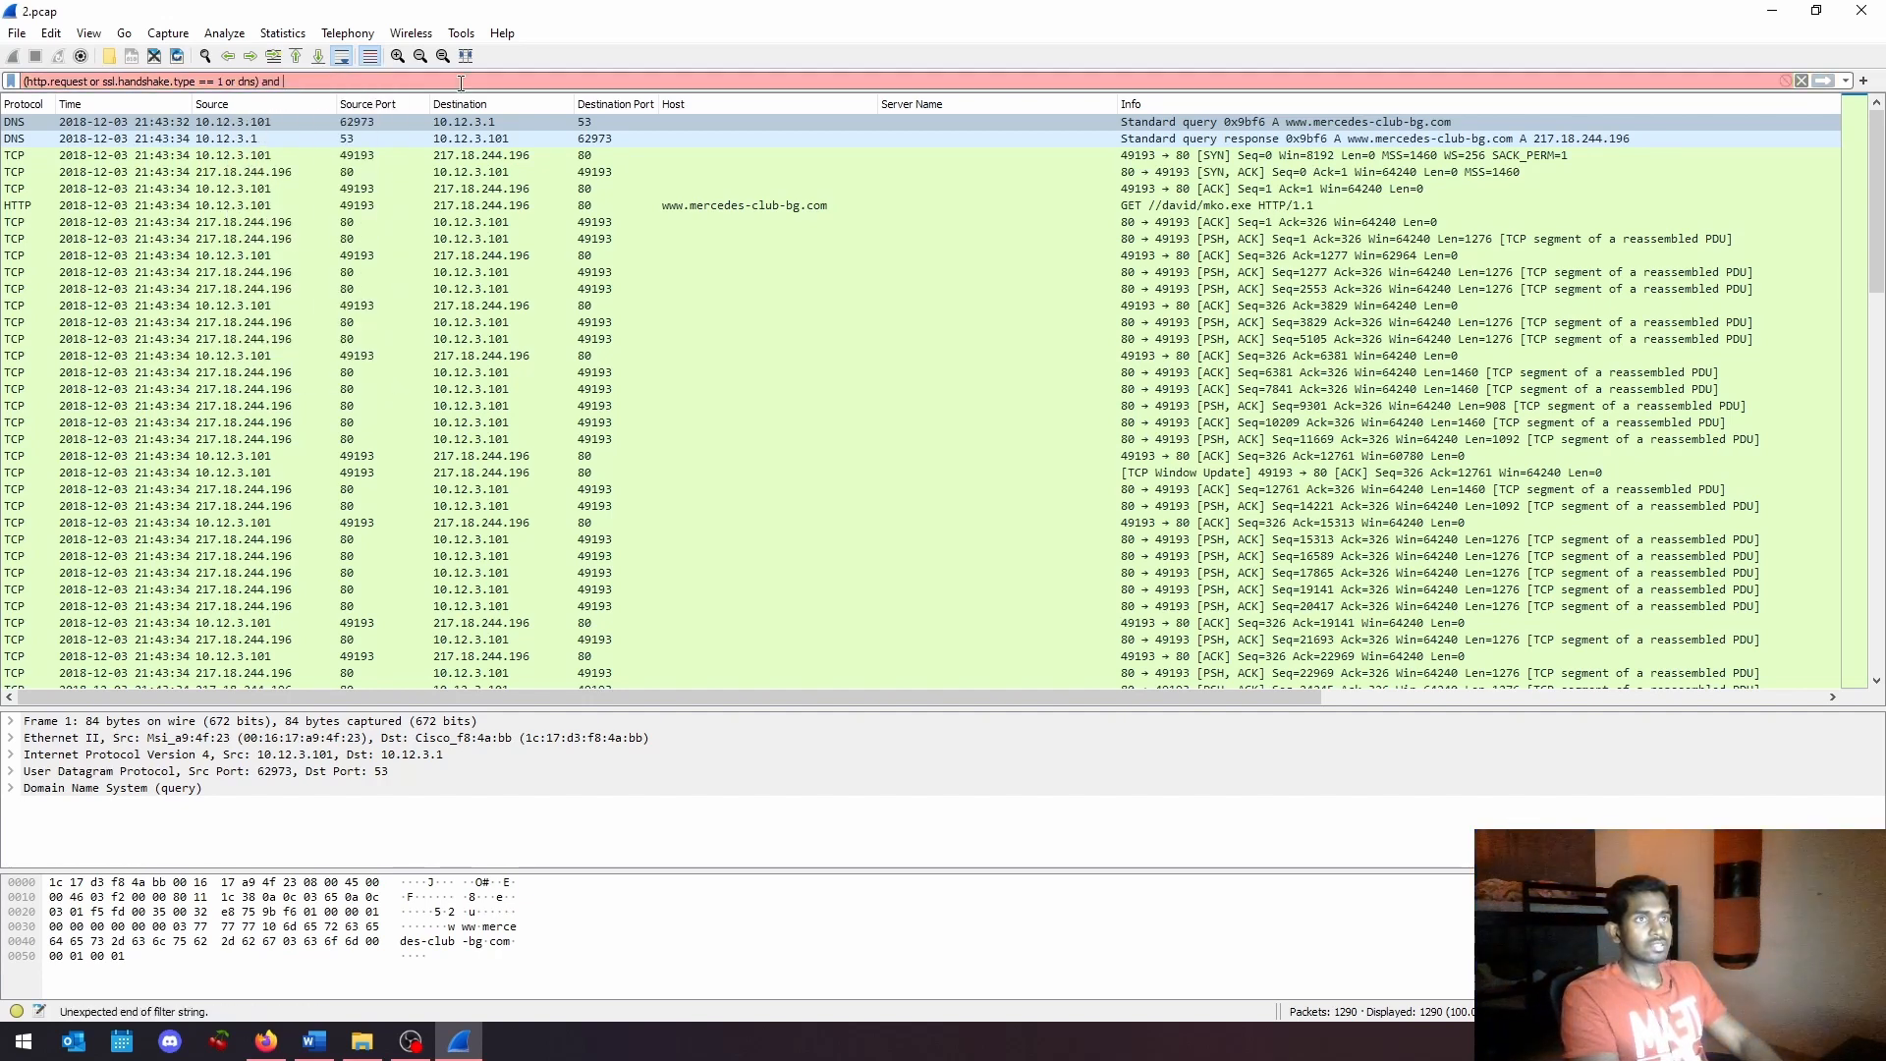
type("!(ssdp)")
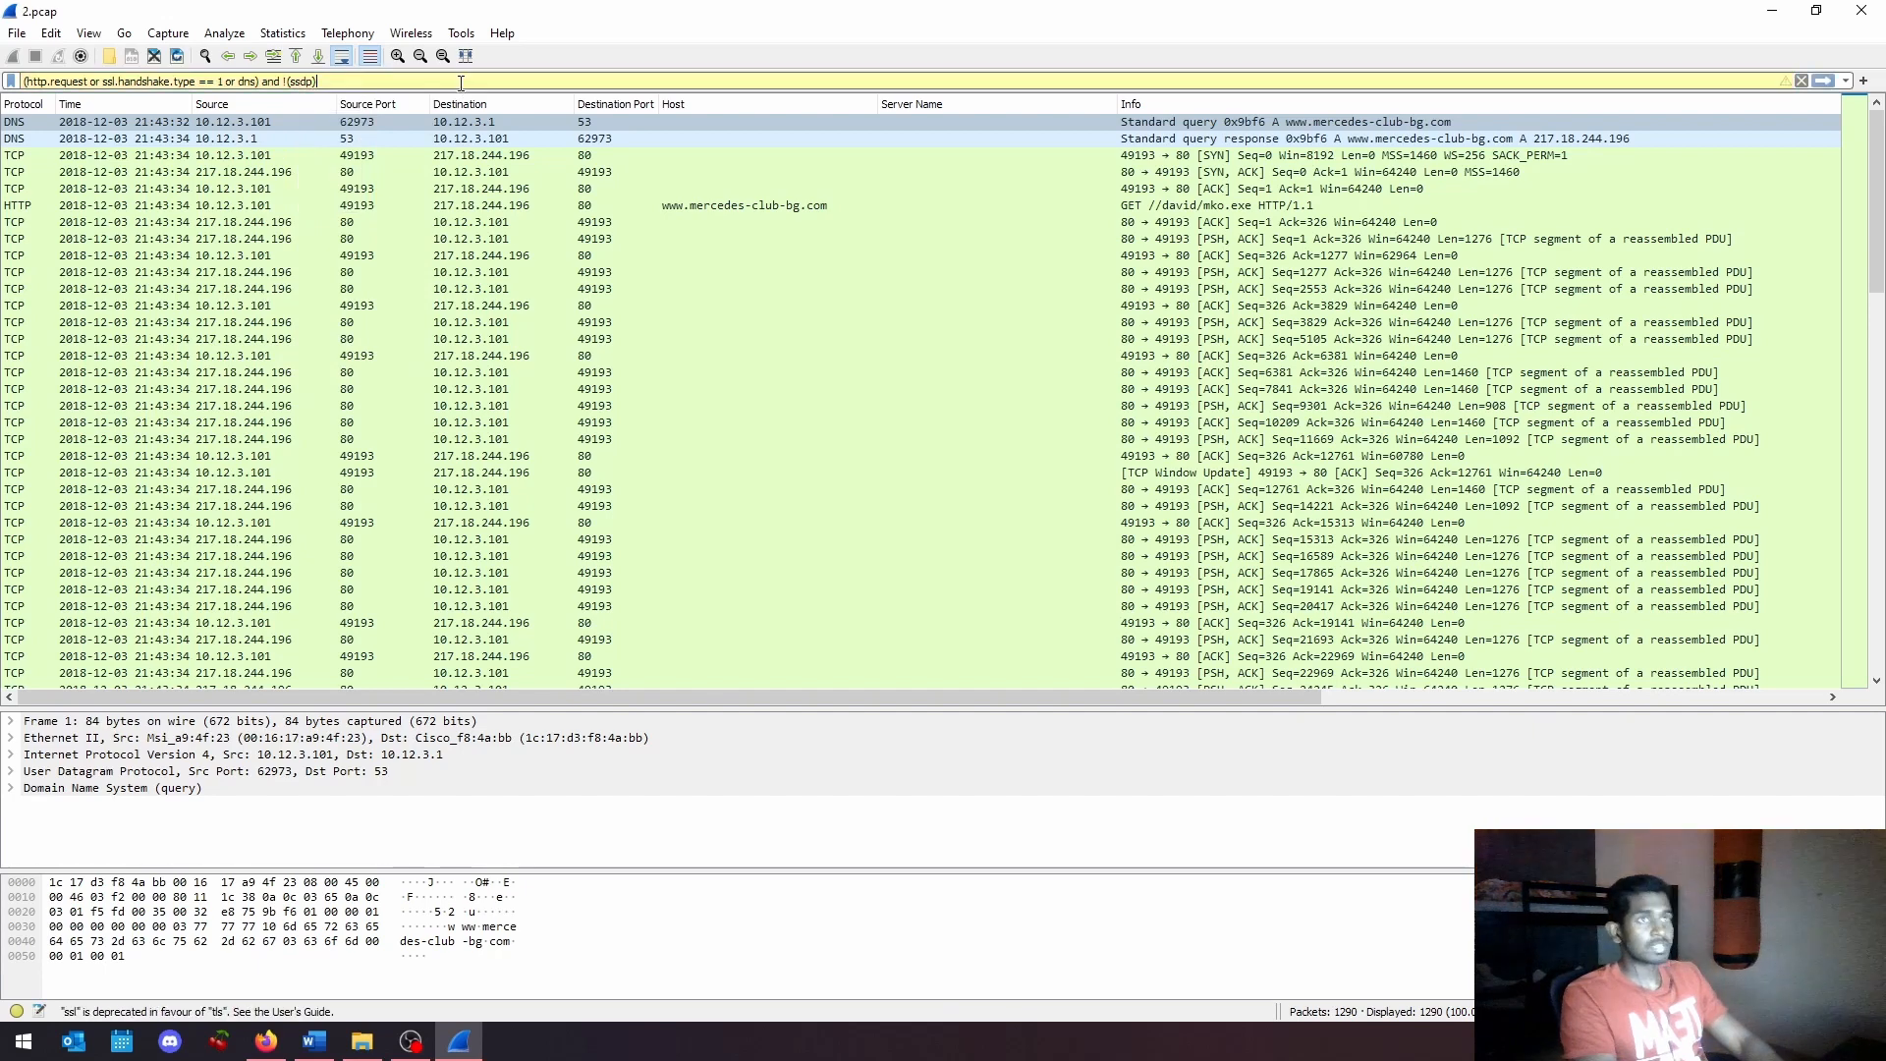
key("Return")
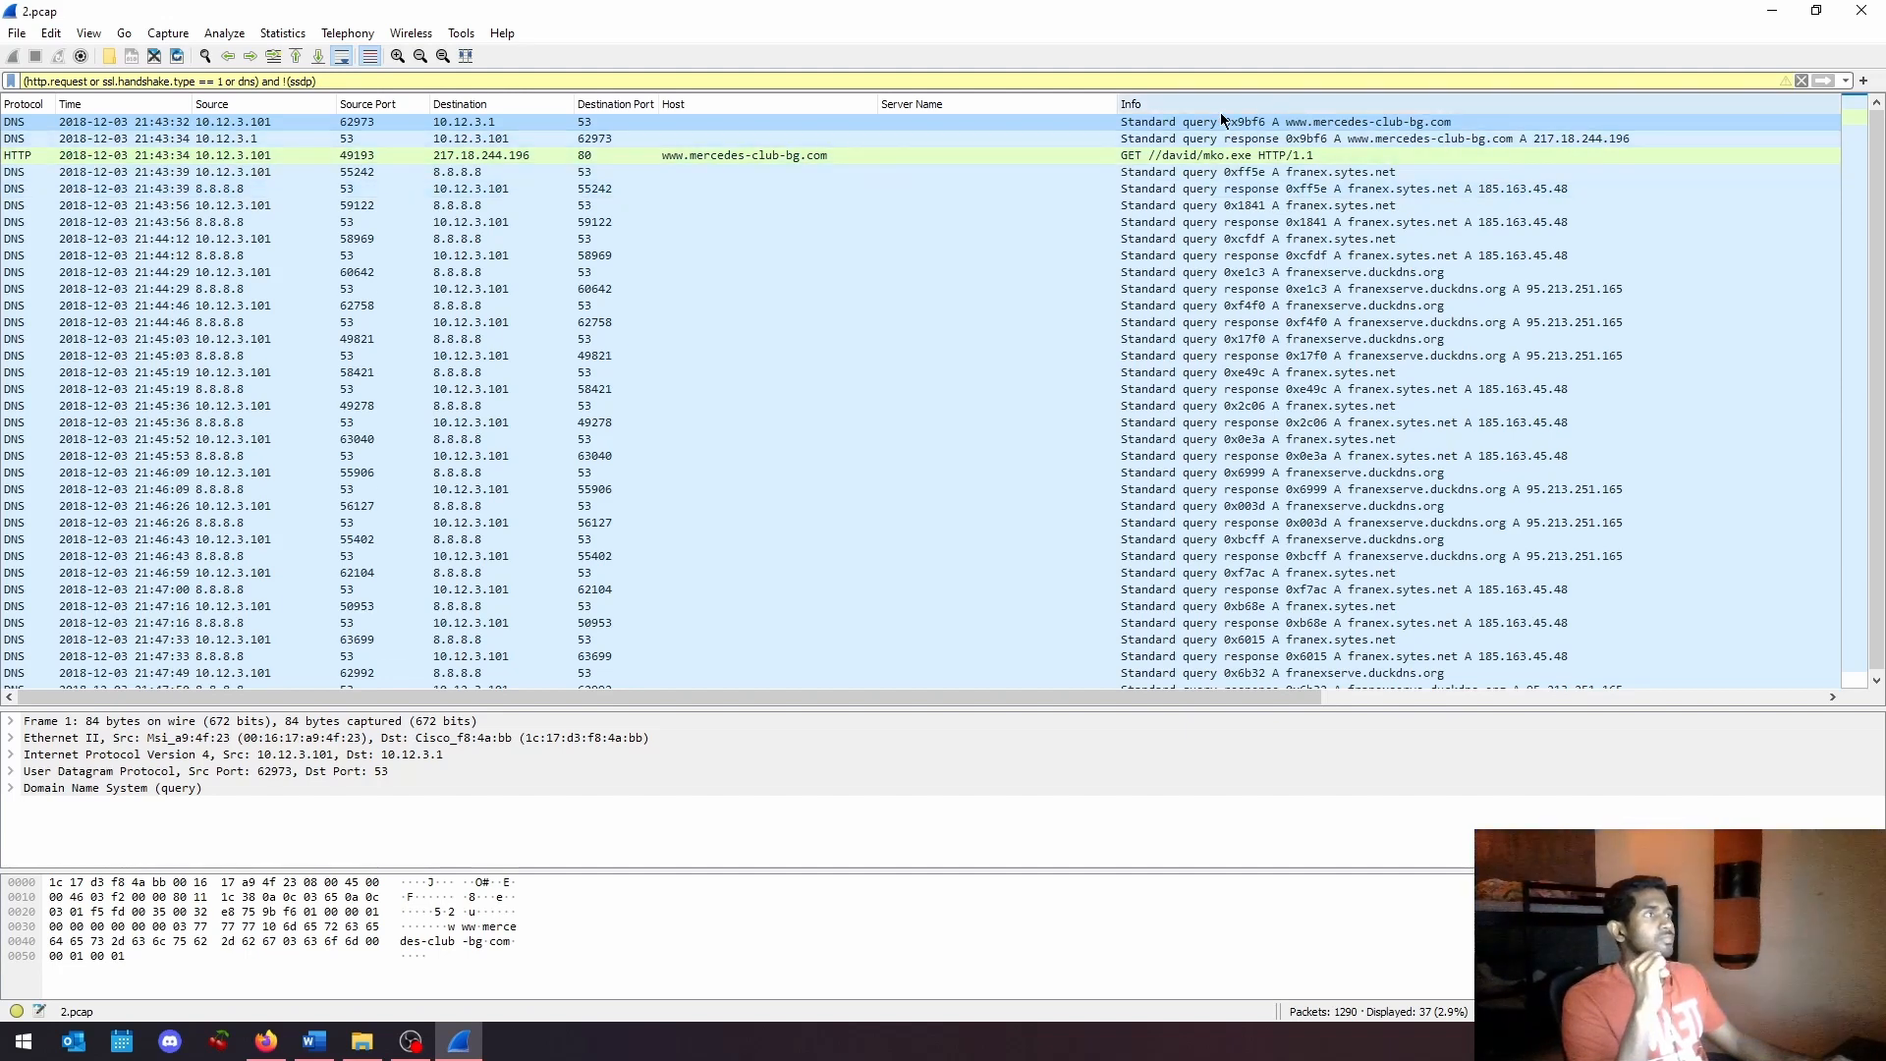
left_click(1311, 126)
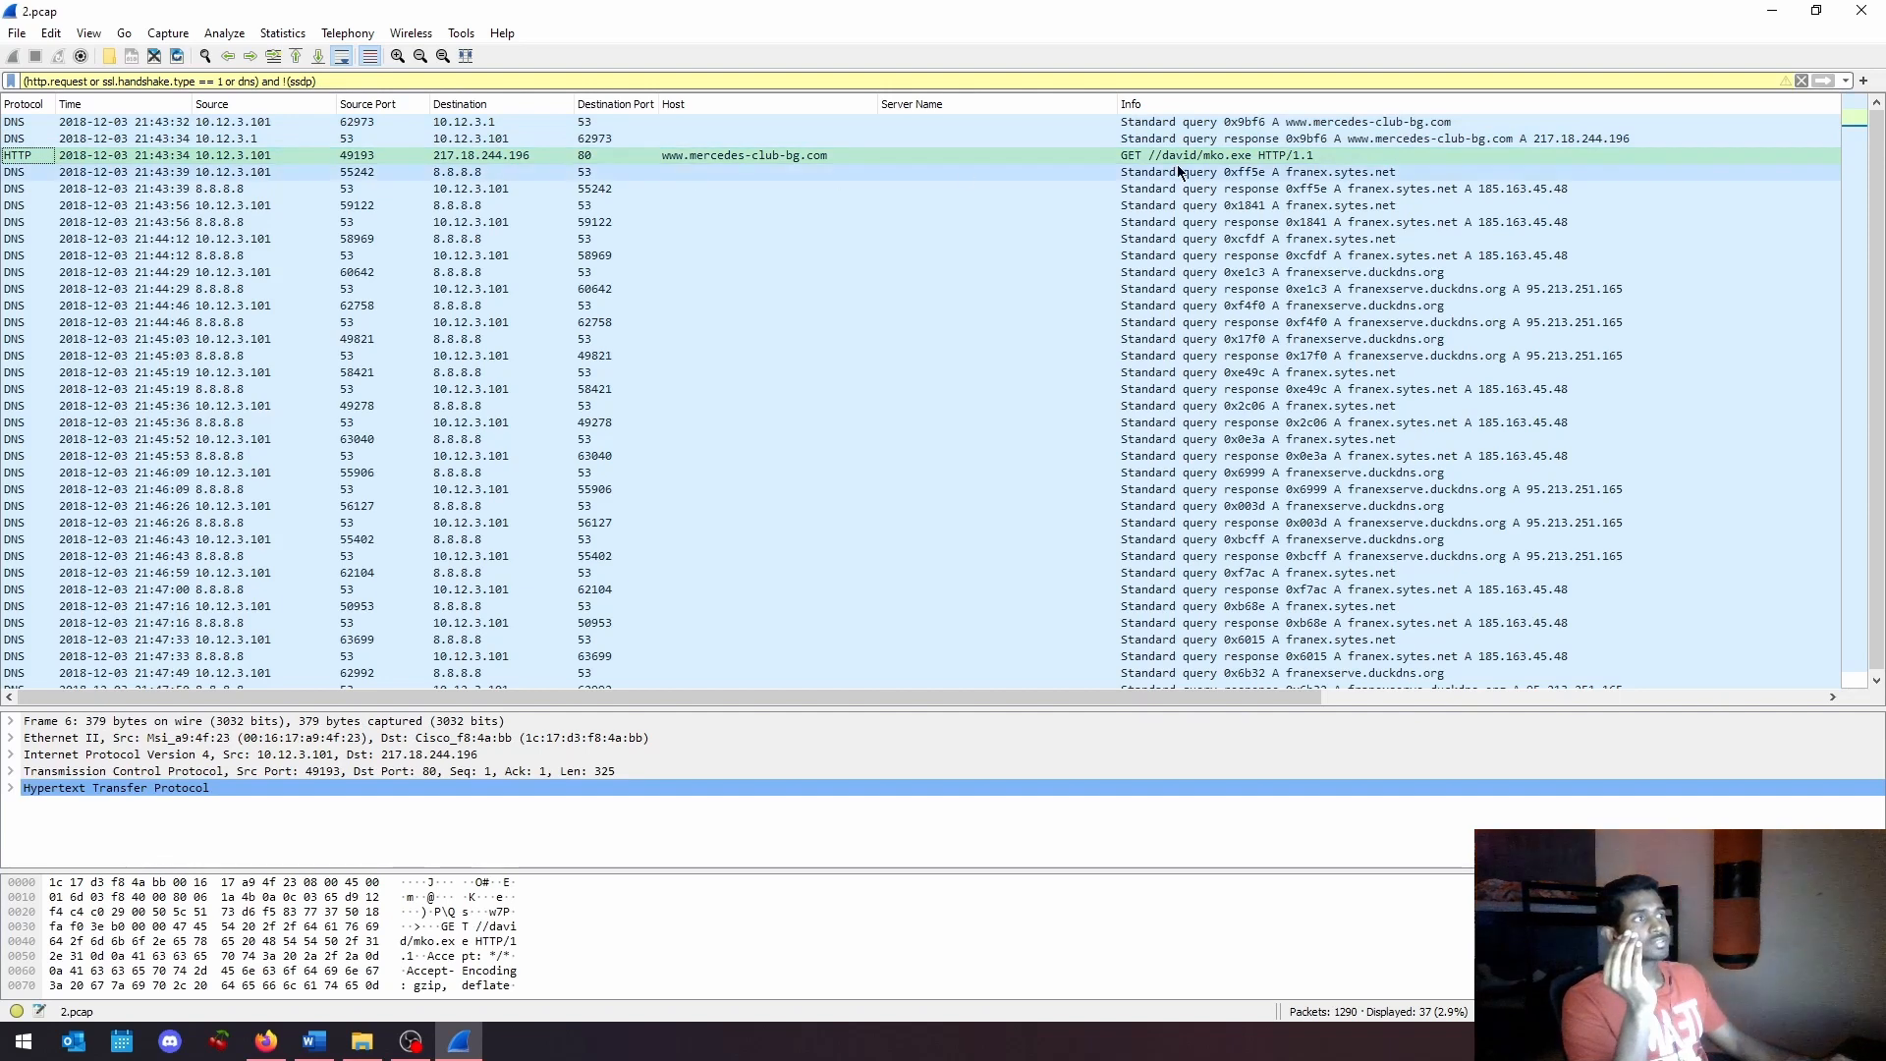
left_click(1134, 156)
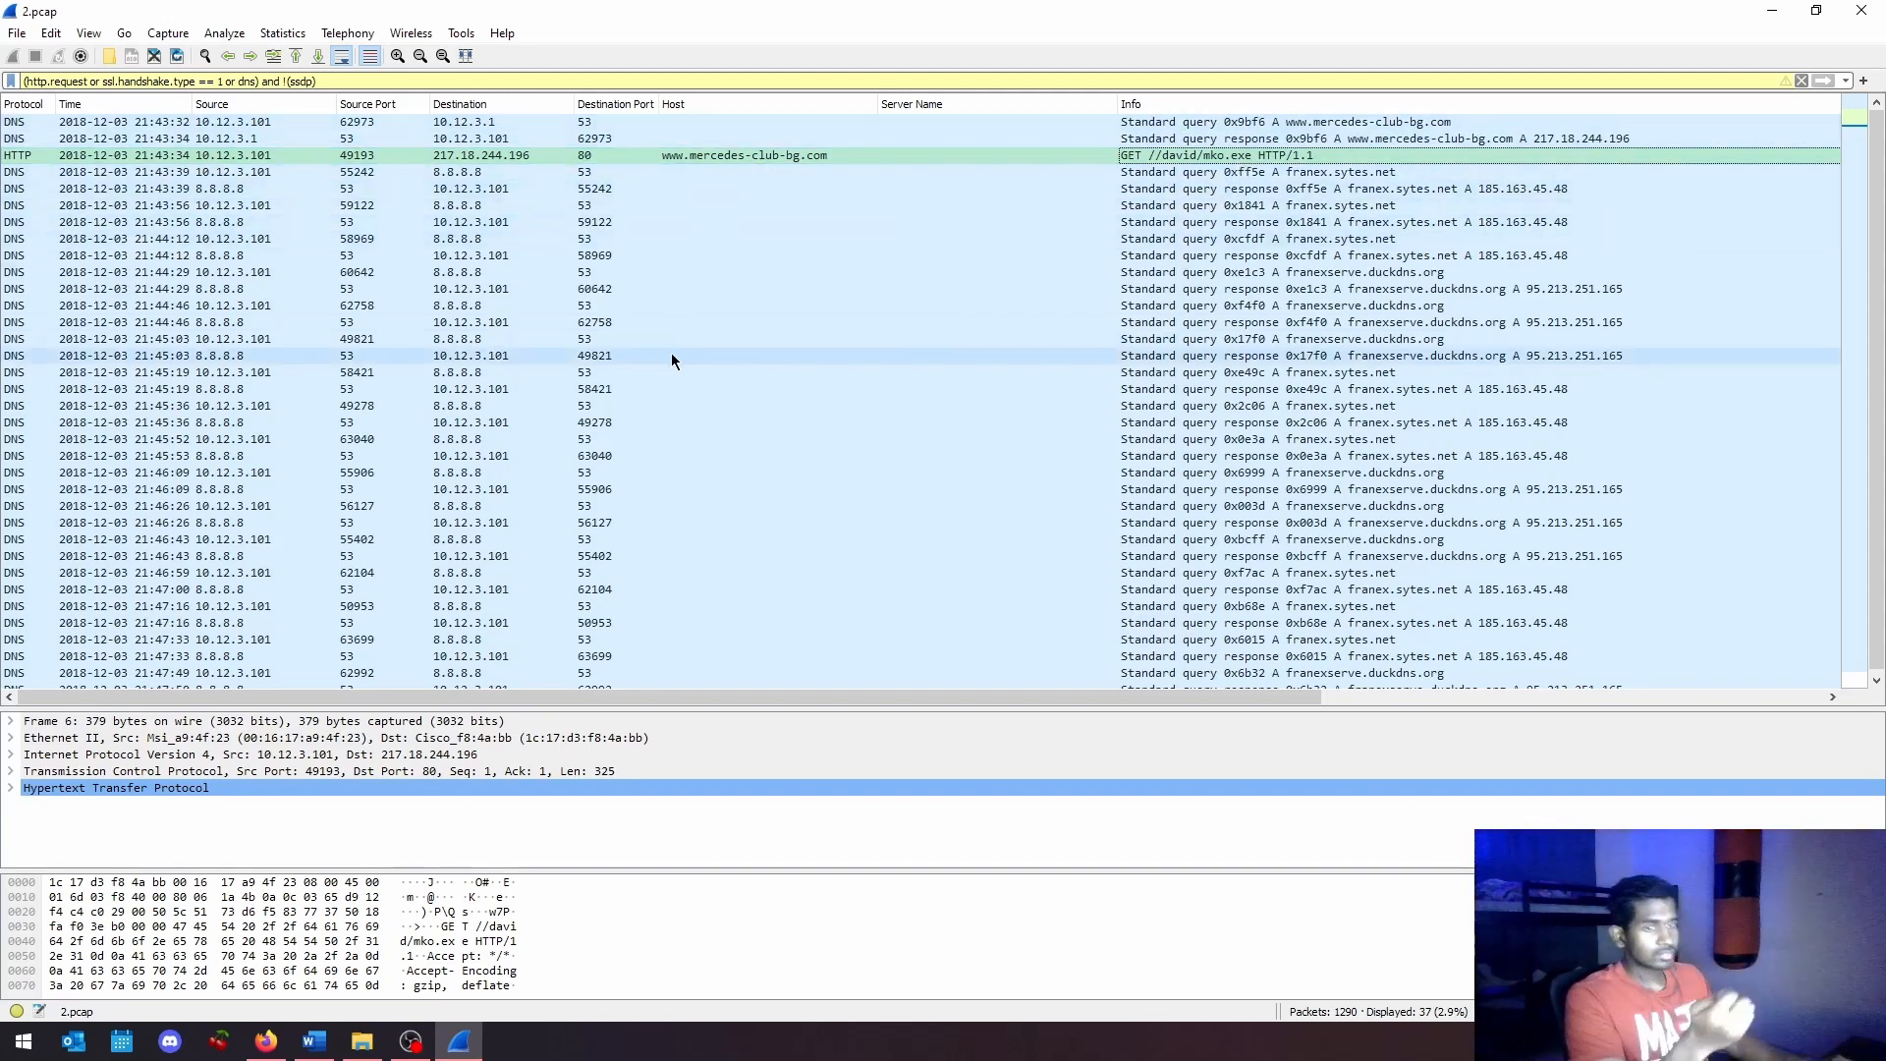
Step: Add "or tcp.flags == 0x0002" after dns inside the first parentheses of the display filter and apply it
left_click(267, 80)
type("or t")
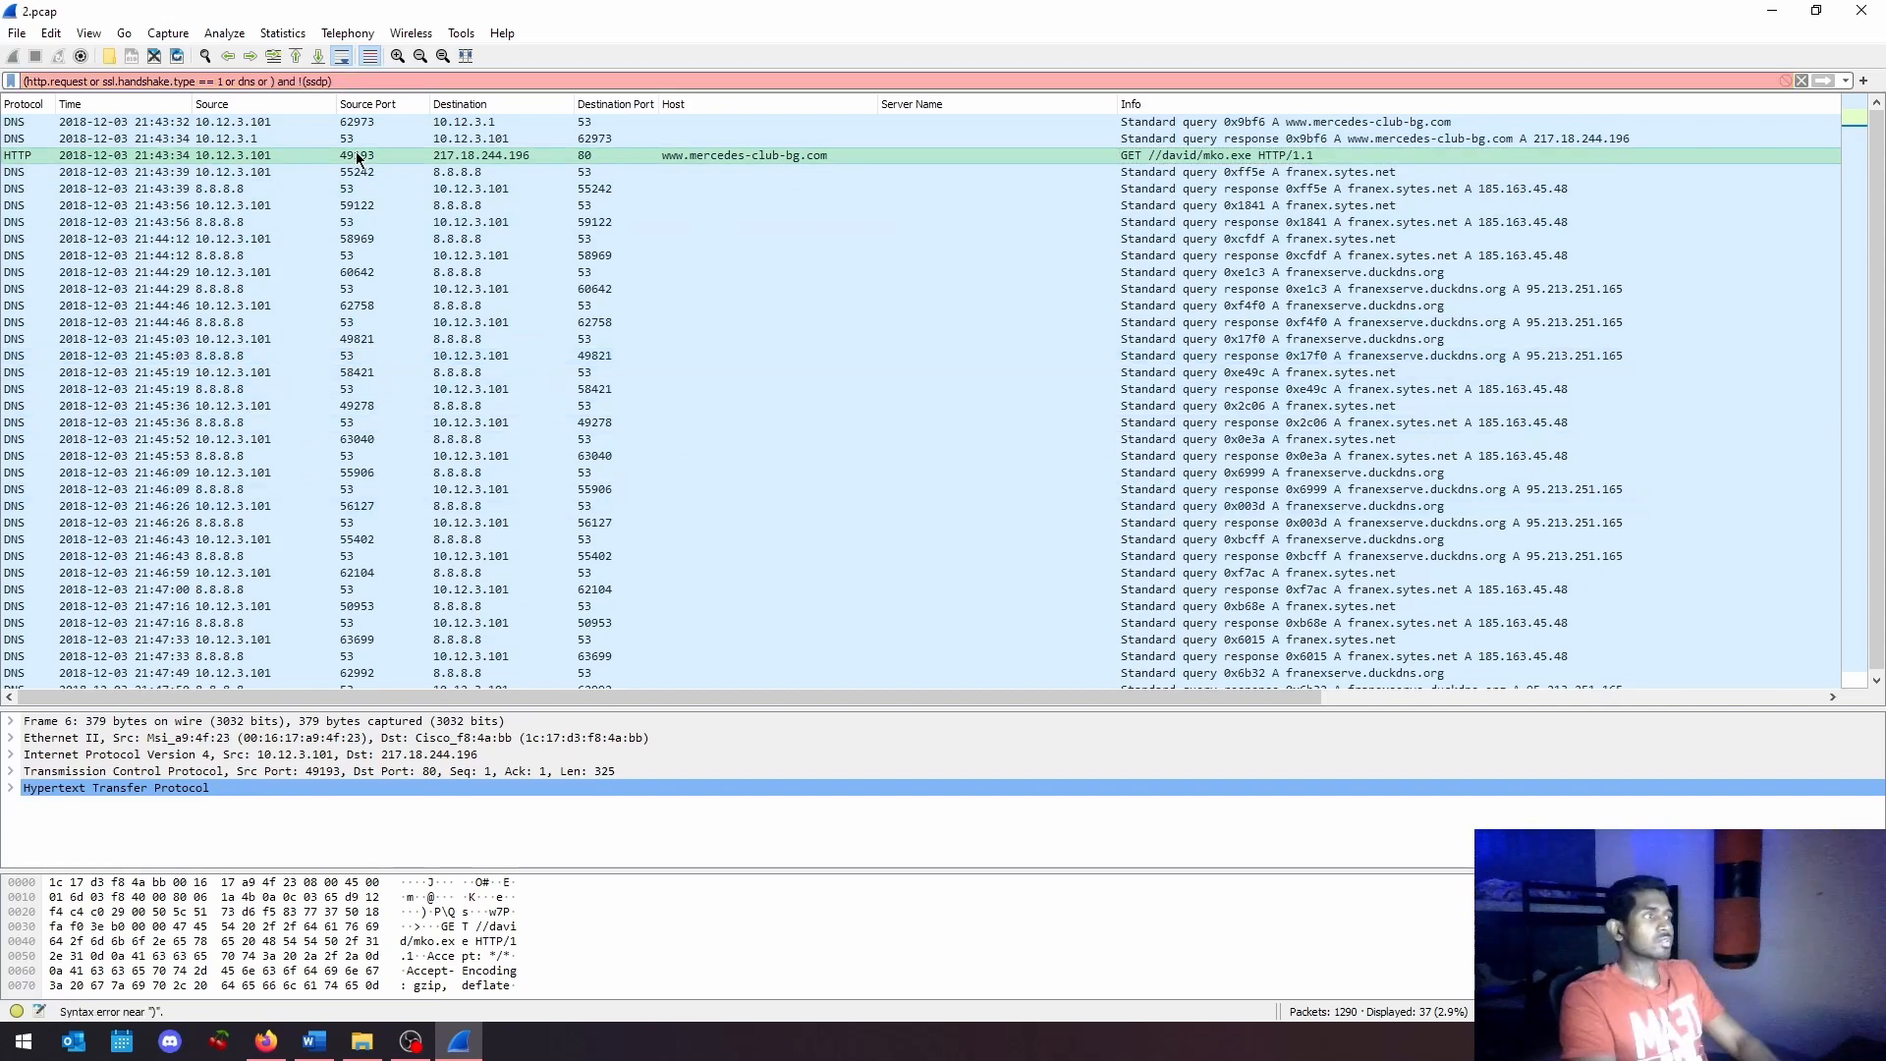
type("cp")
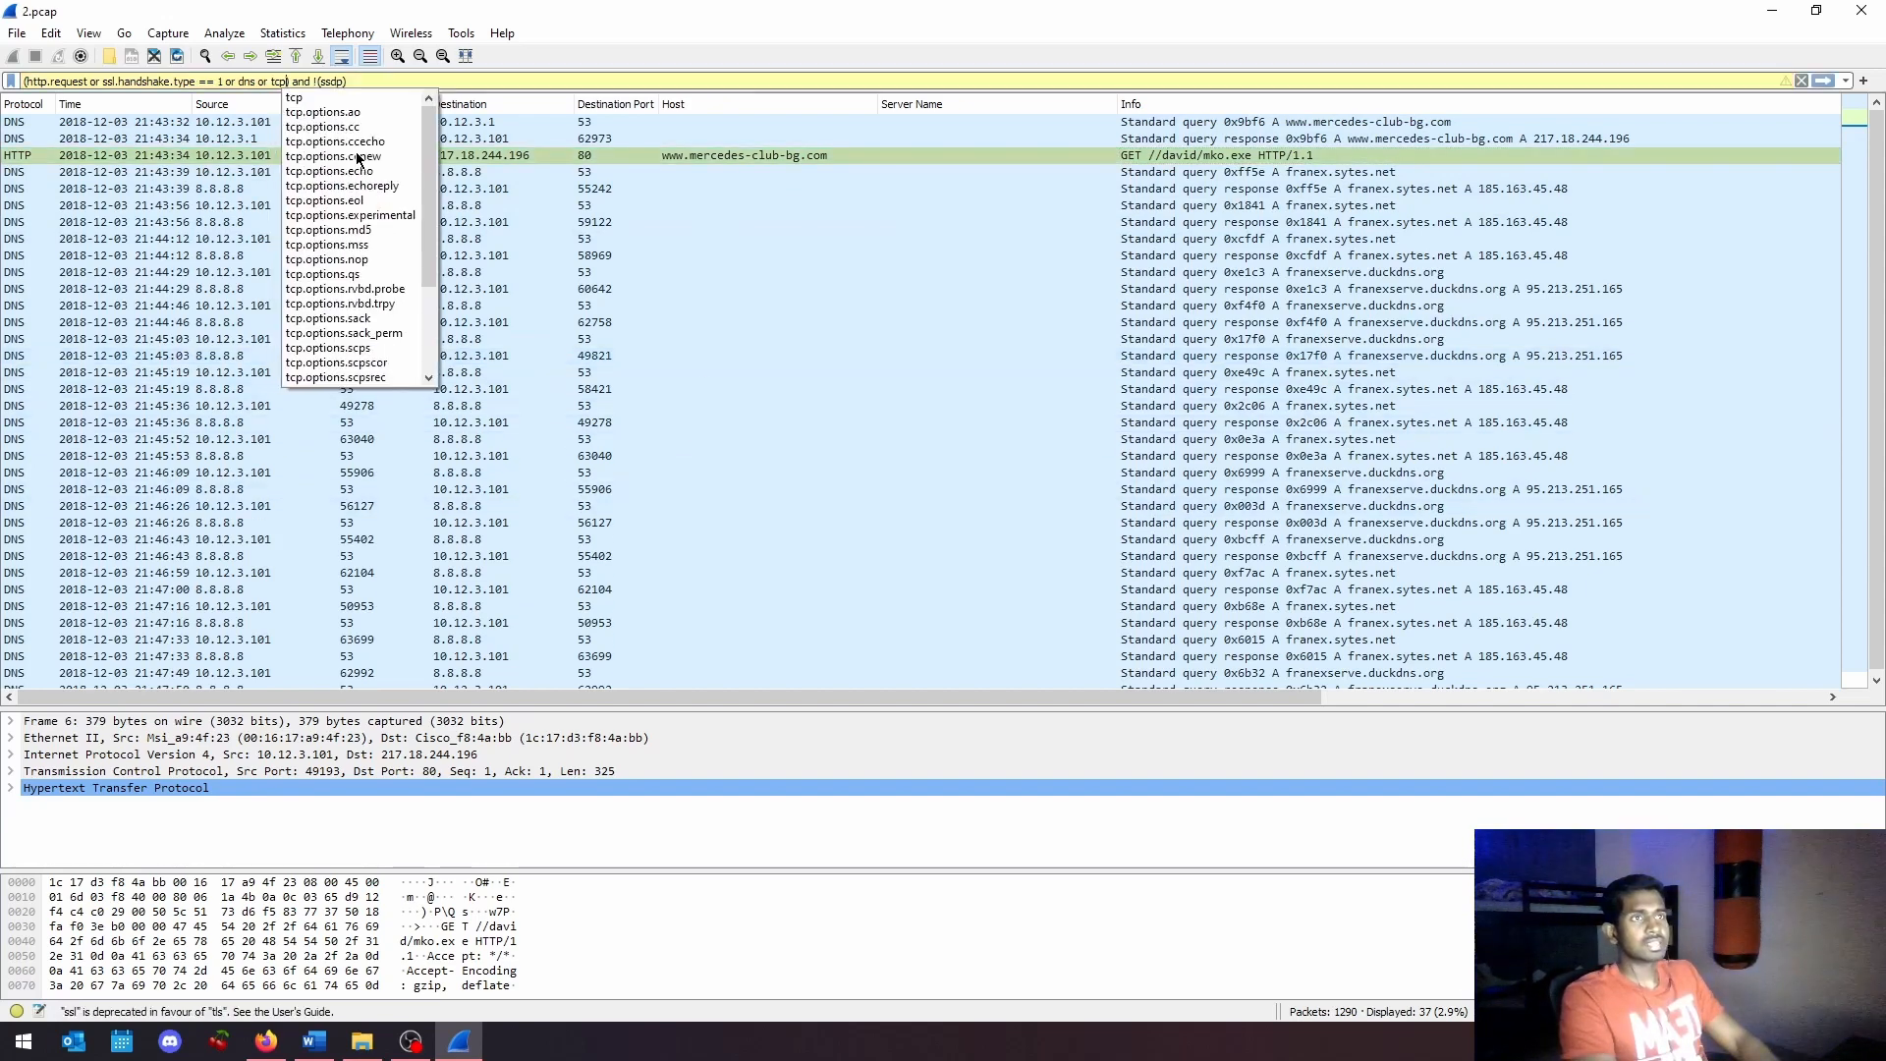
type(".flag")
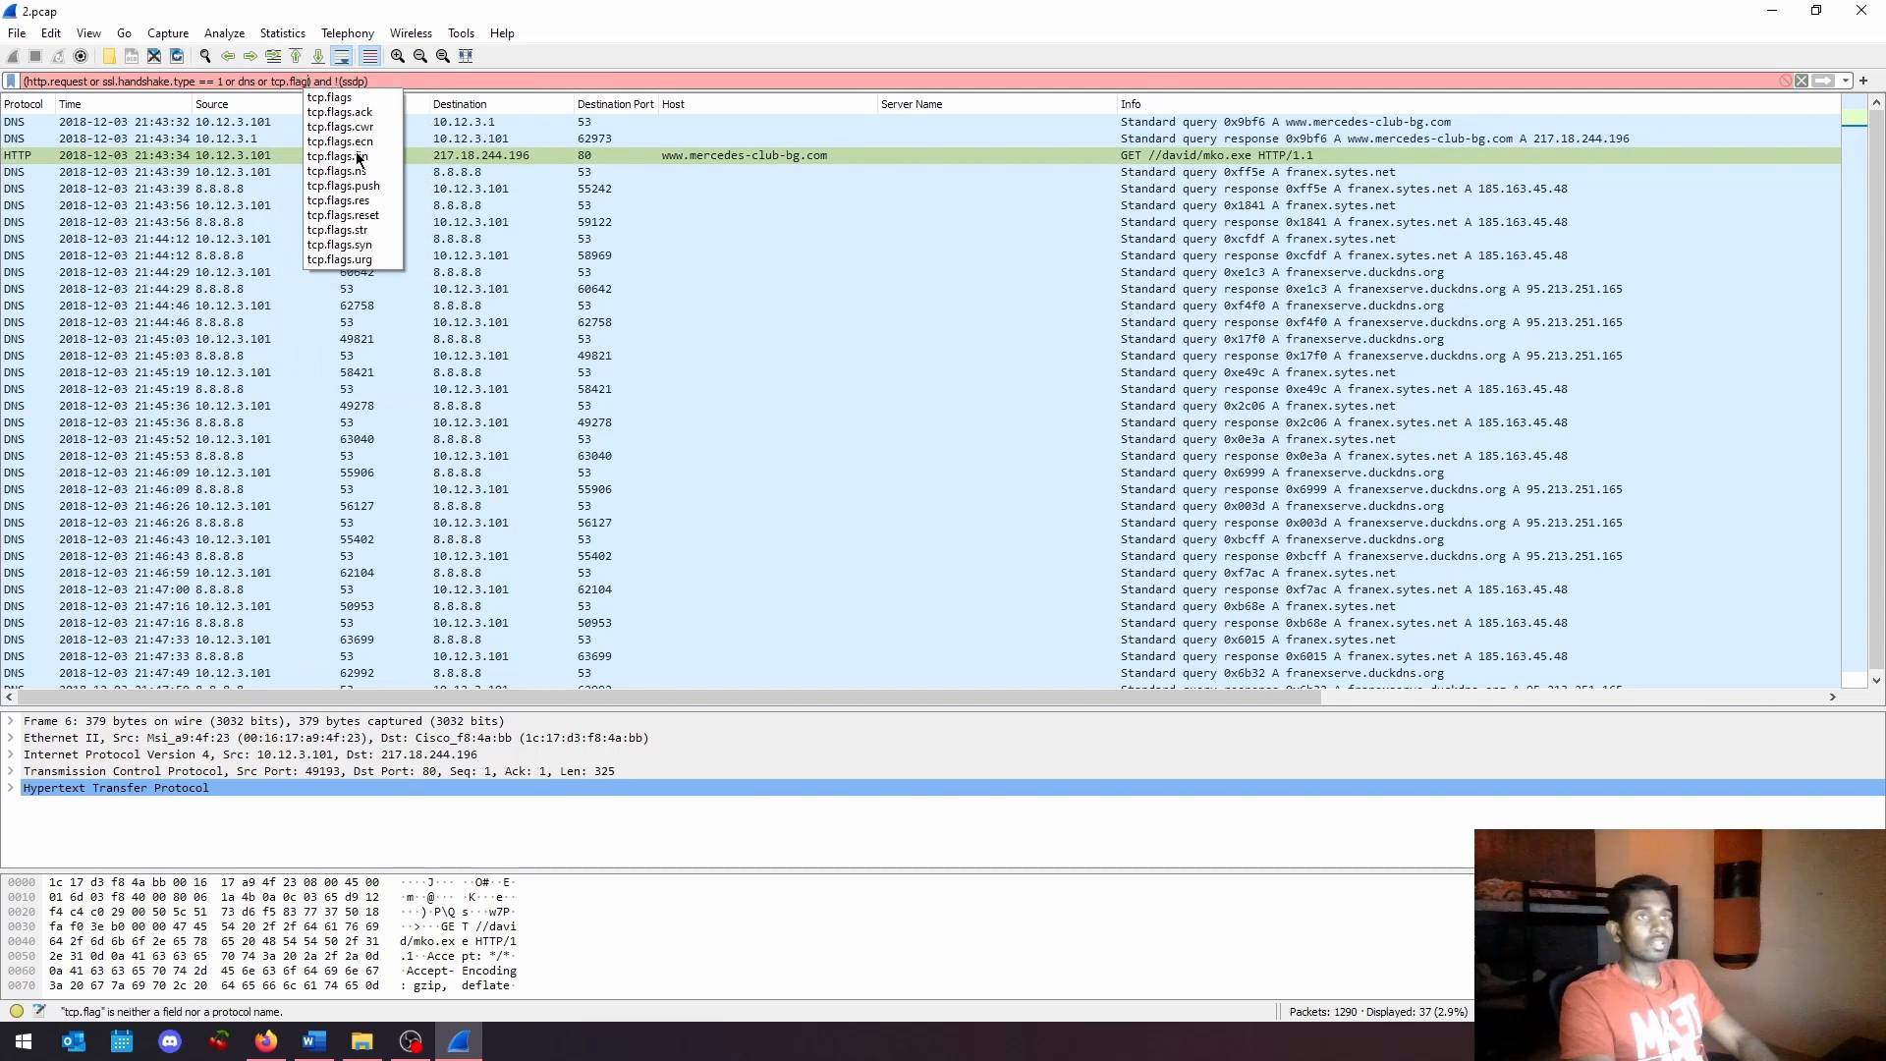
type("s")
key("Escape")
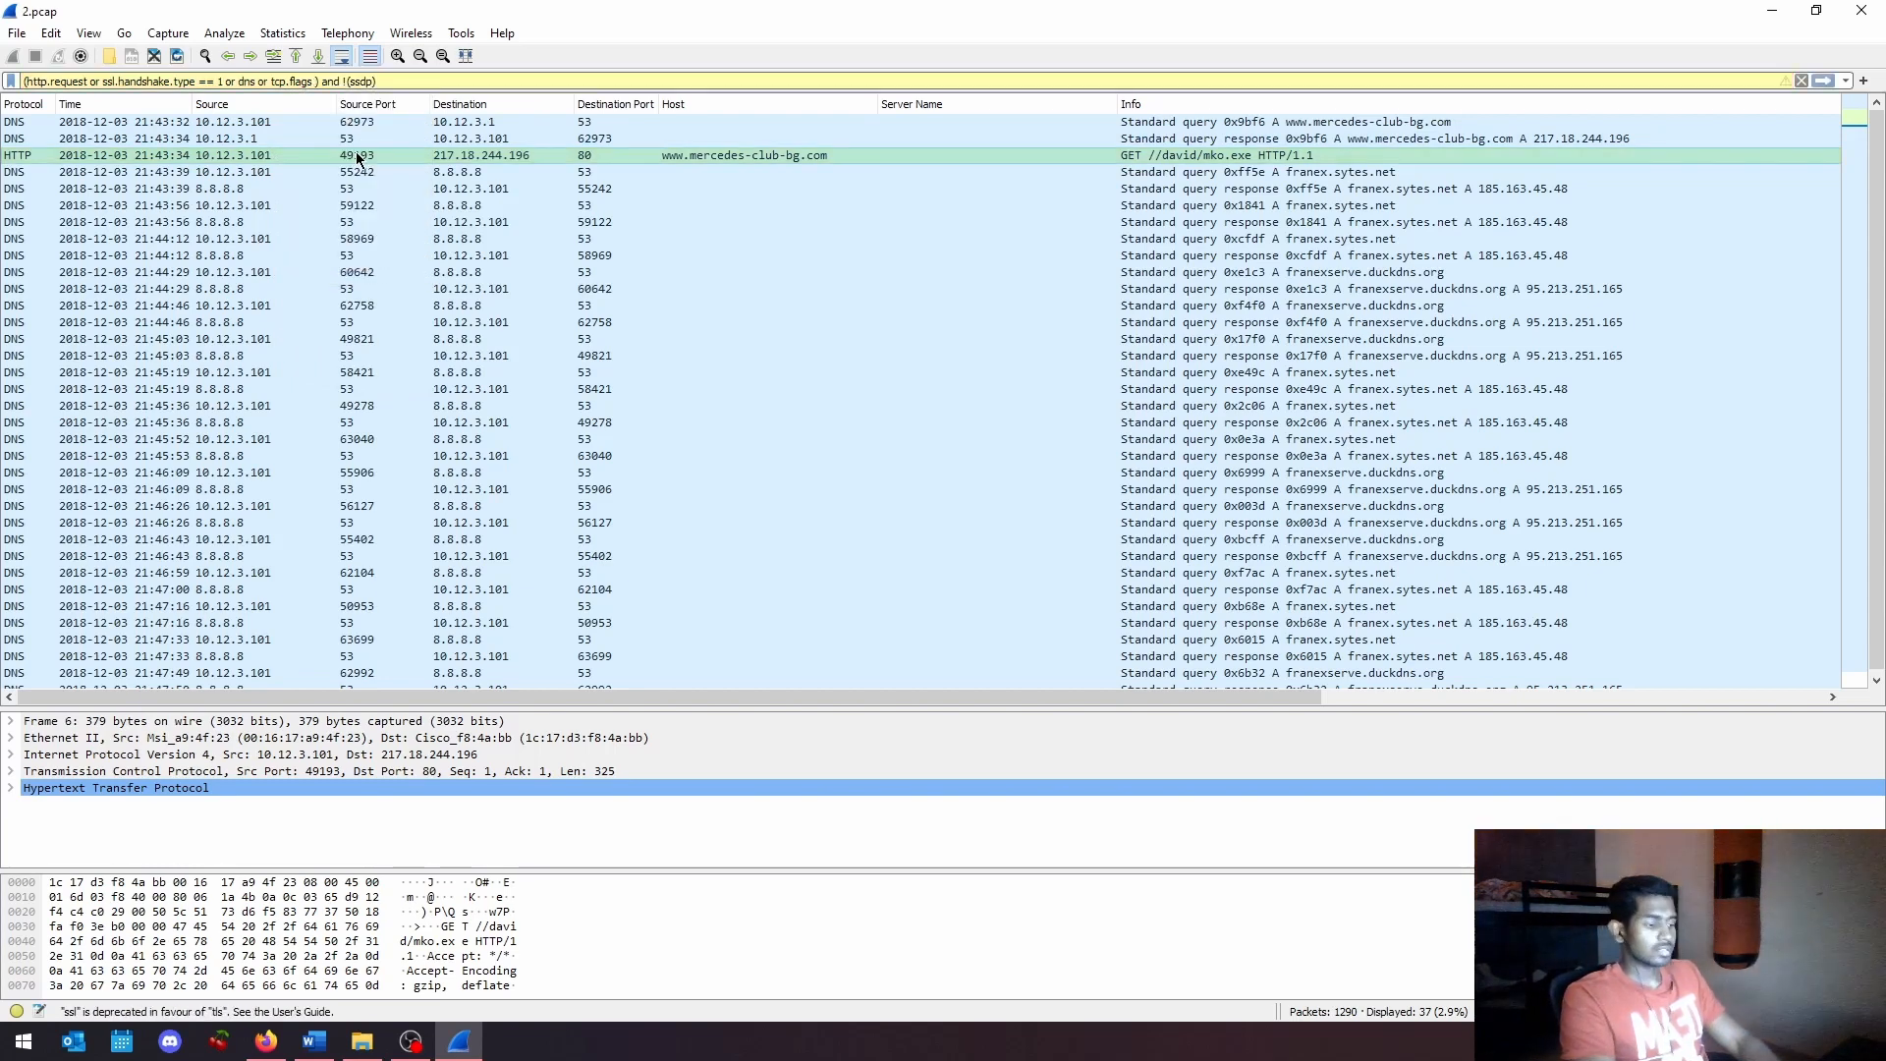
type("== 0x00")
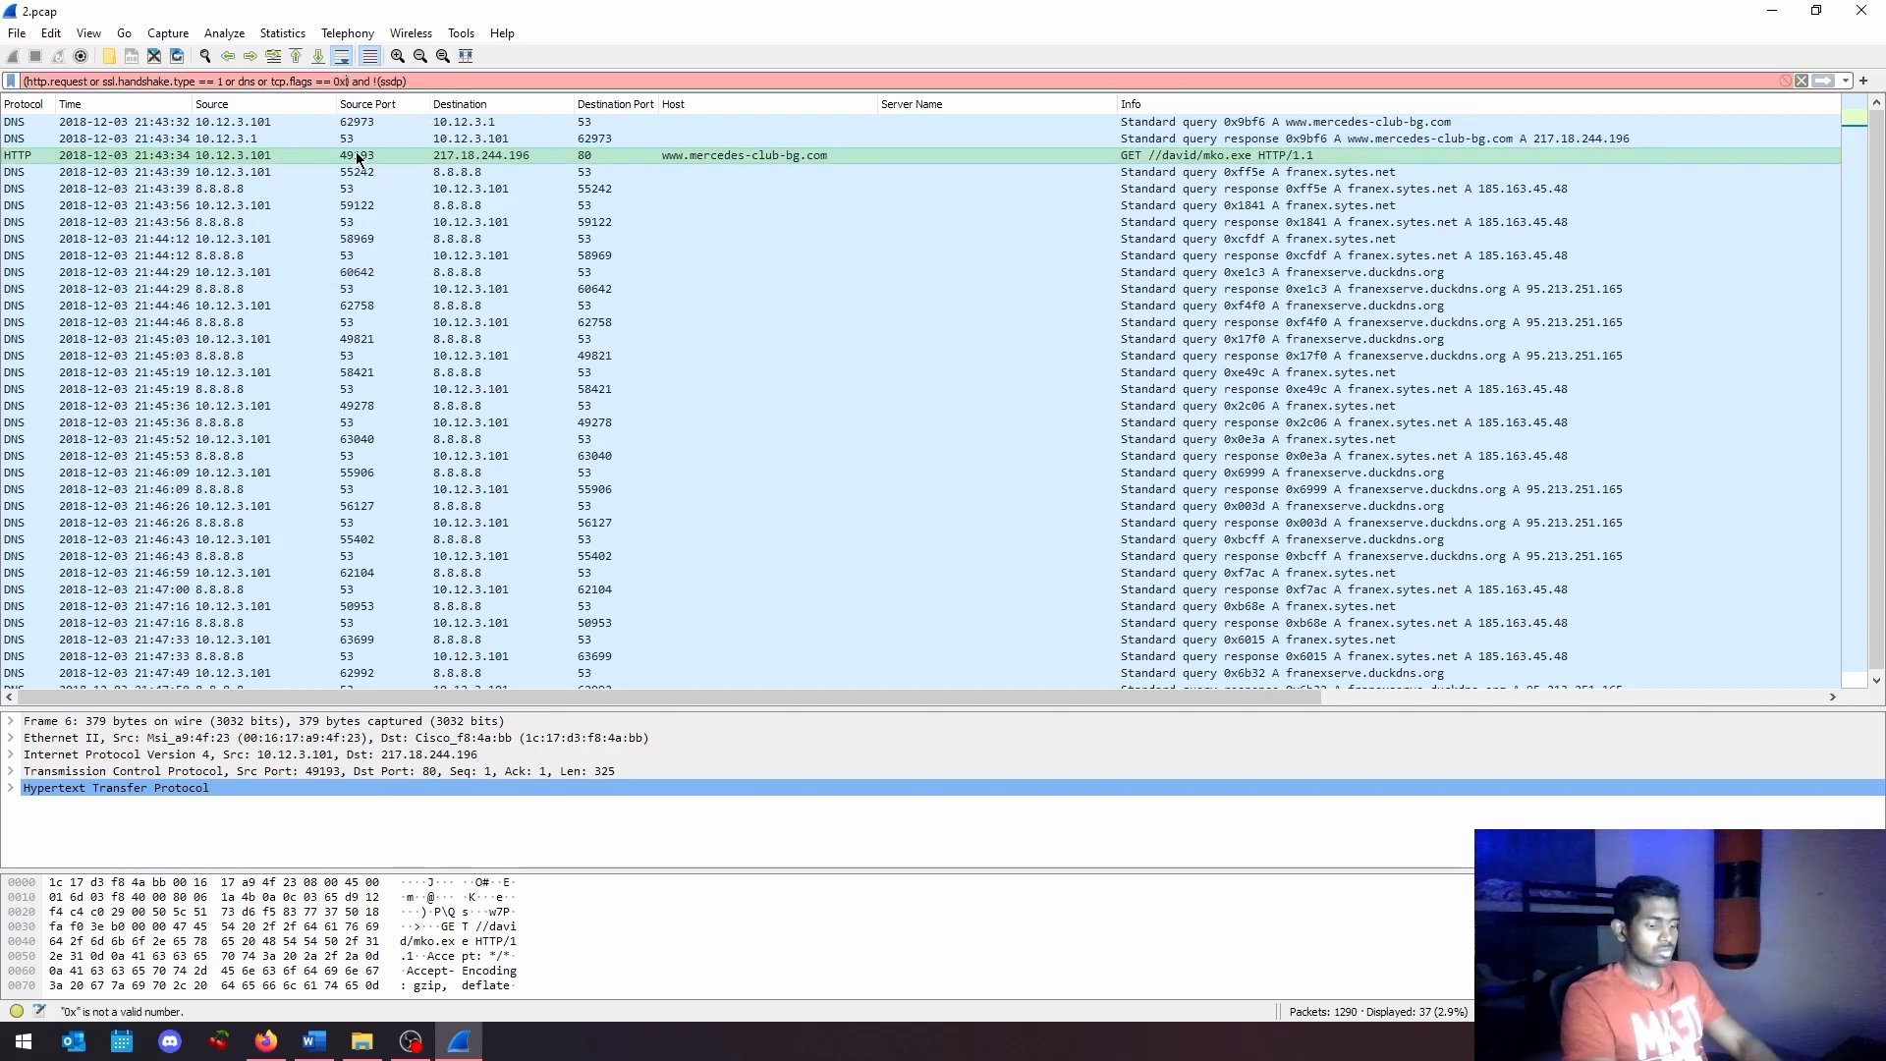
type("02")
key("Return")
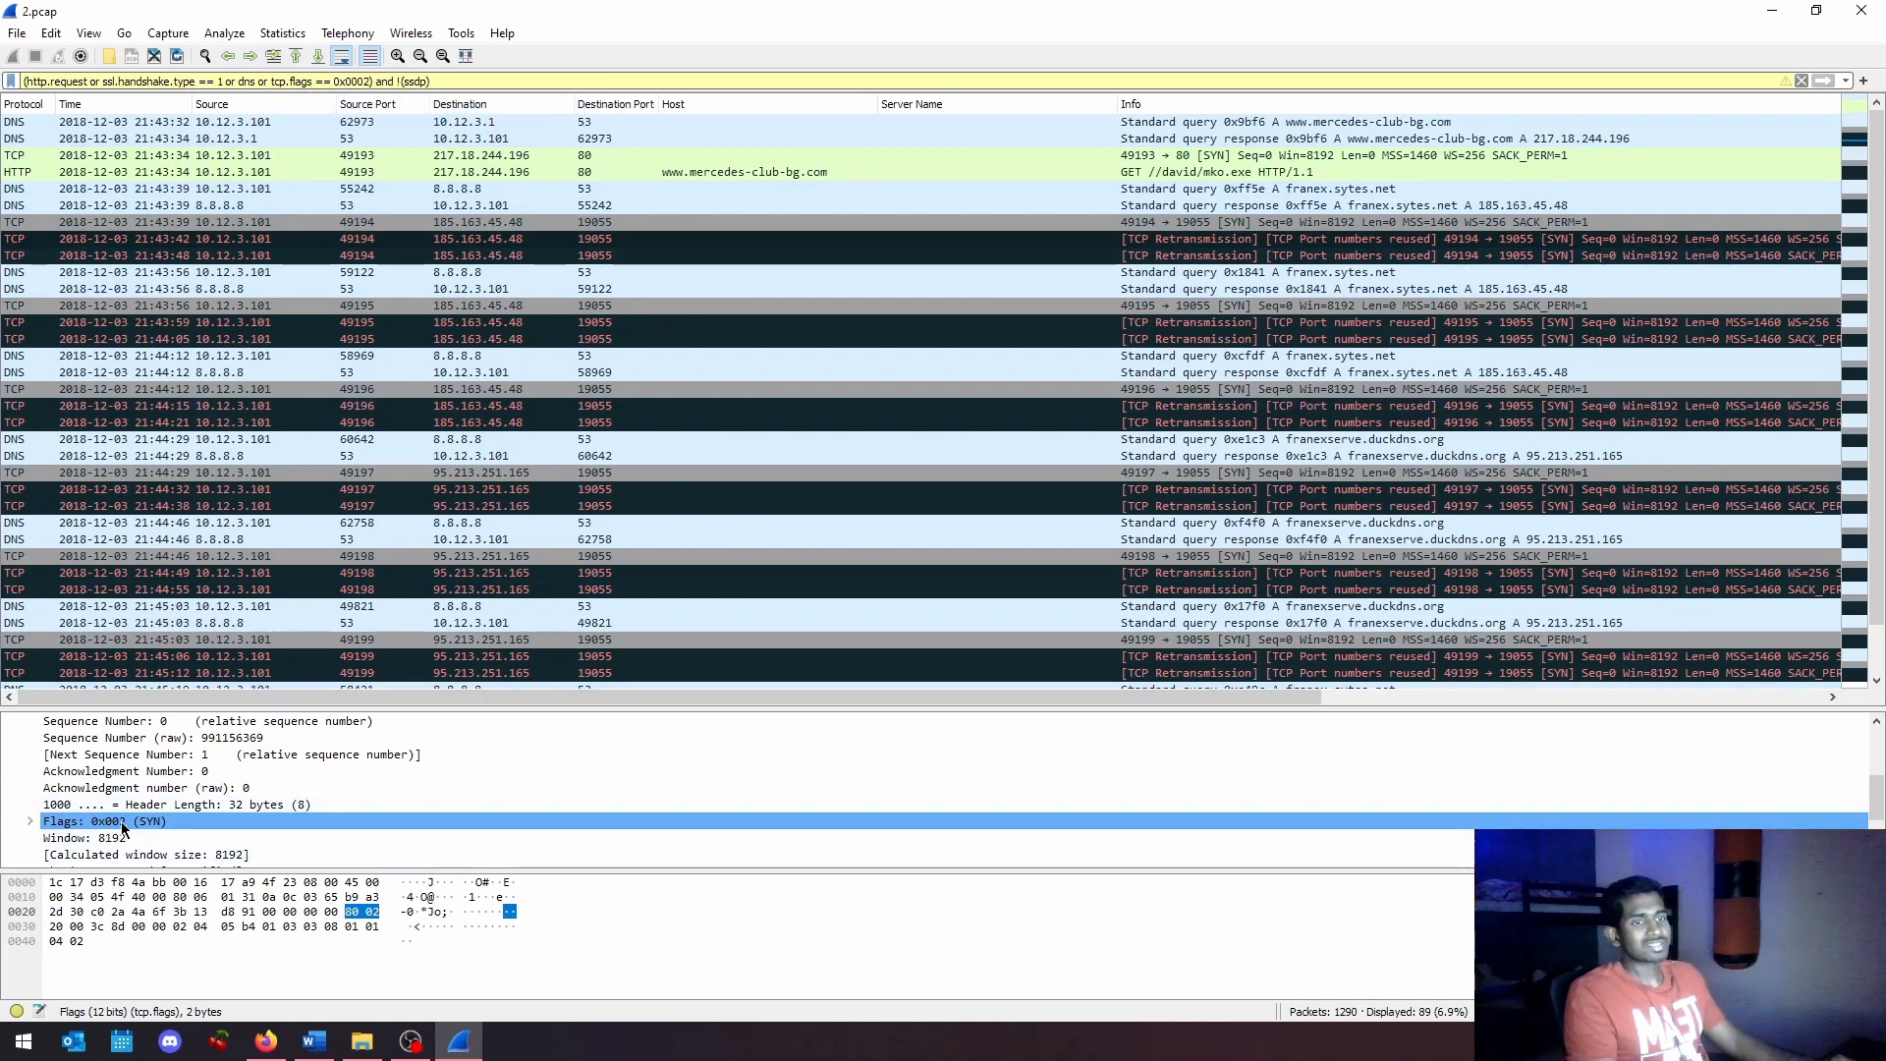
left_click(452, 79)
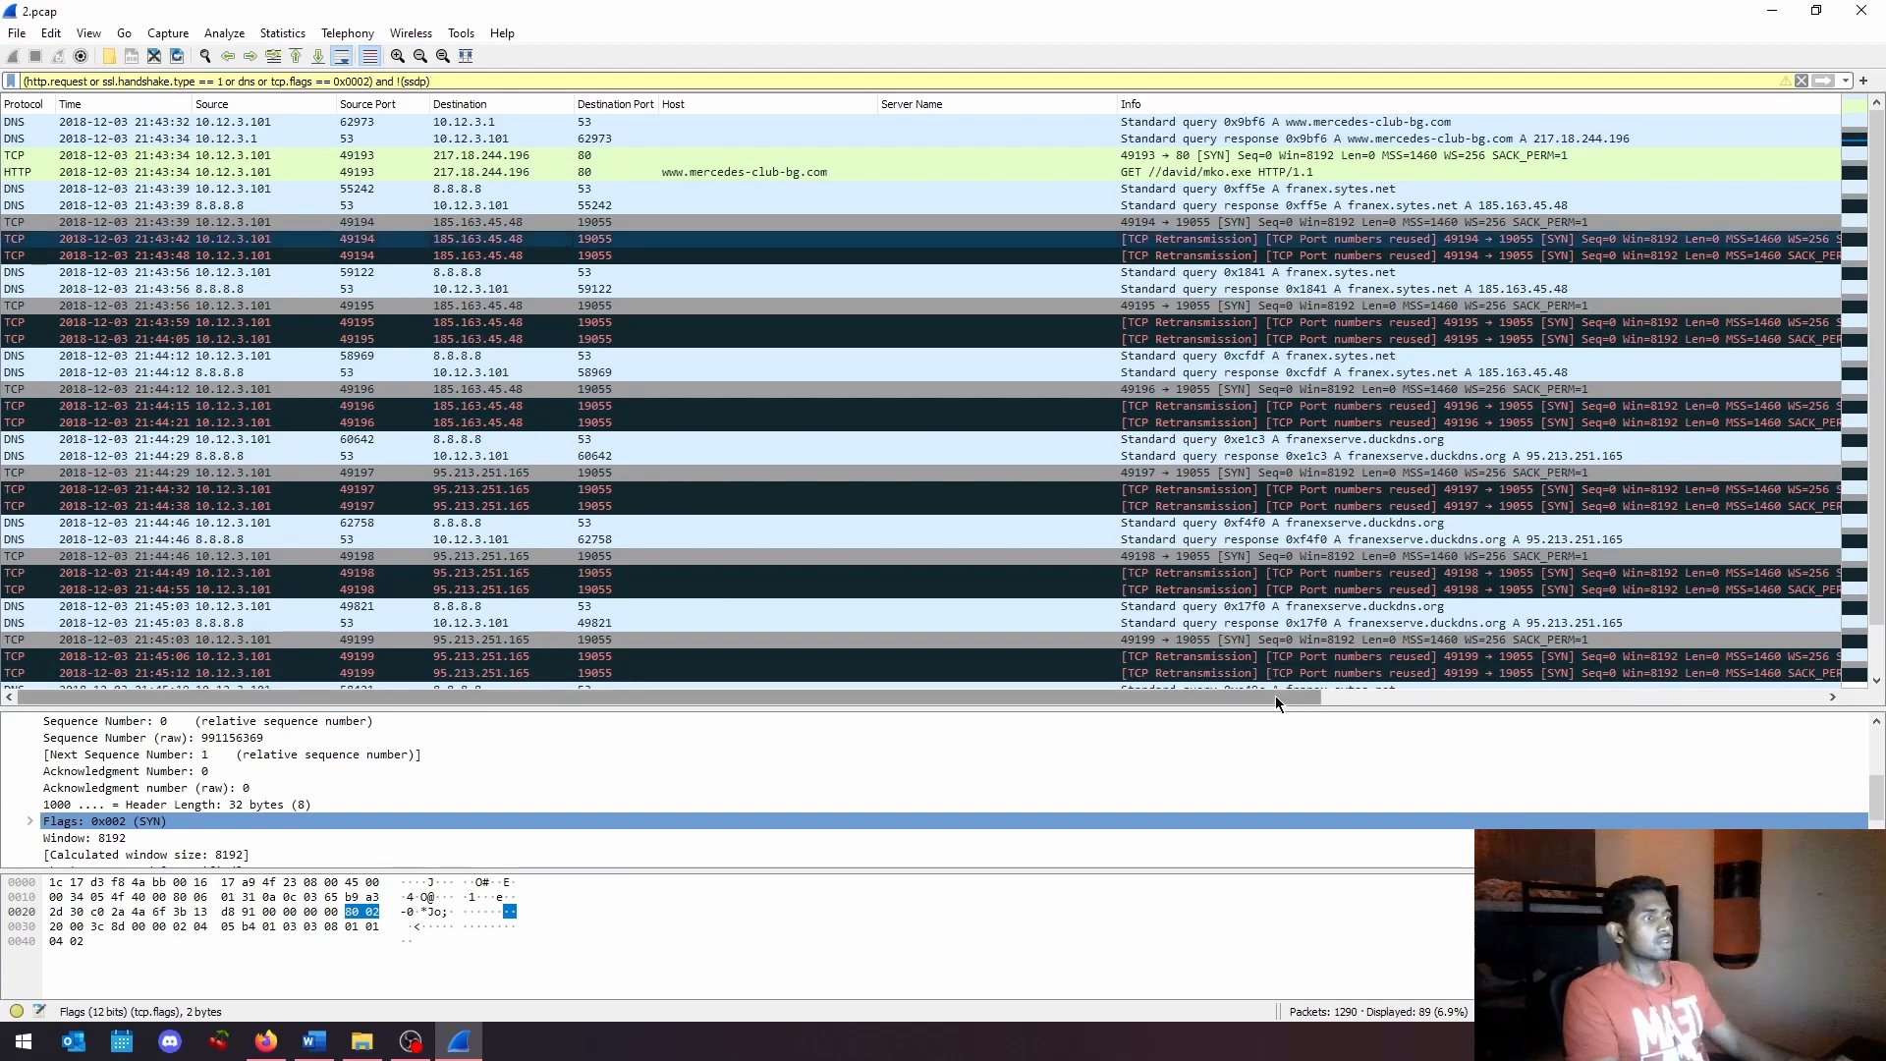
left_click_drag(1275, 696, 1100, 705)
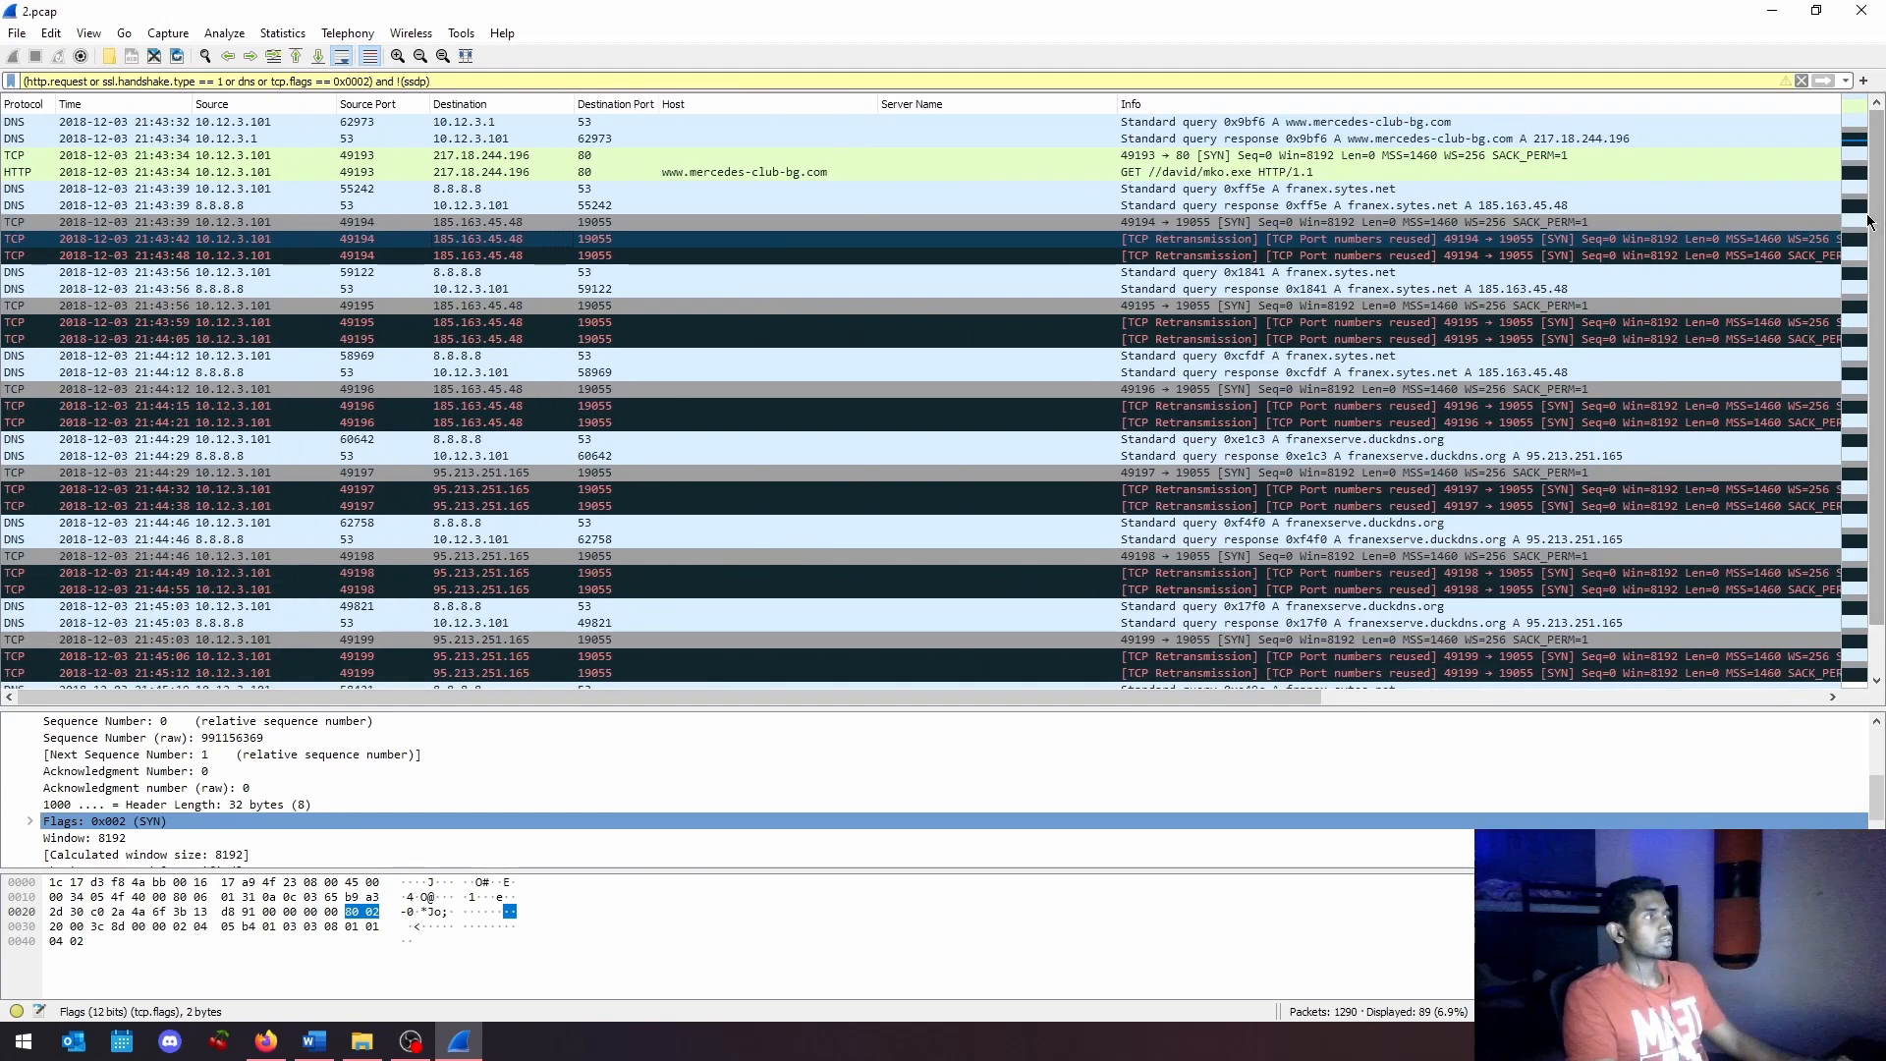
mouse_move(1874, 297)
left_mouse_down()
mouse_move(1864, 351)
mouse_move(1846, 296)
left_mouse_up()
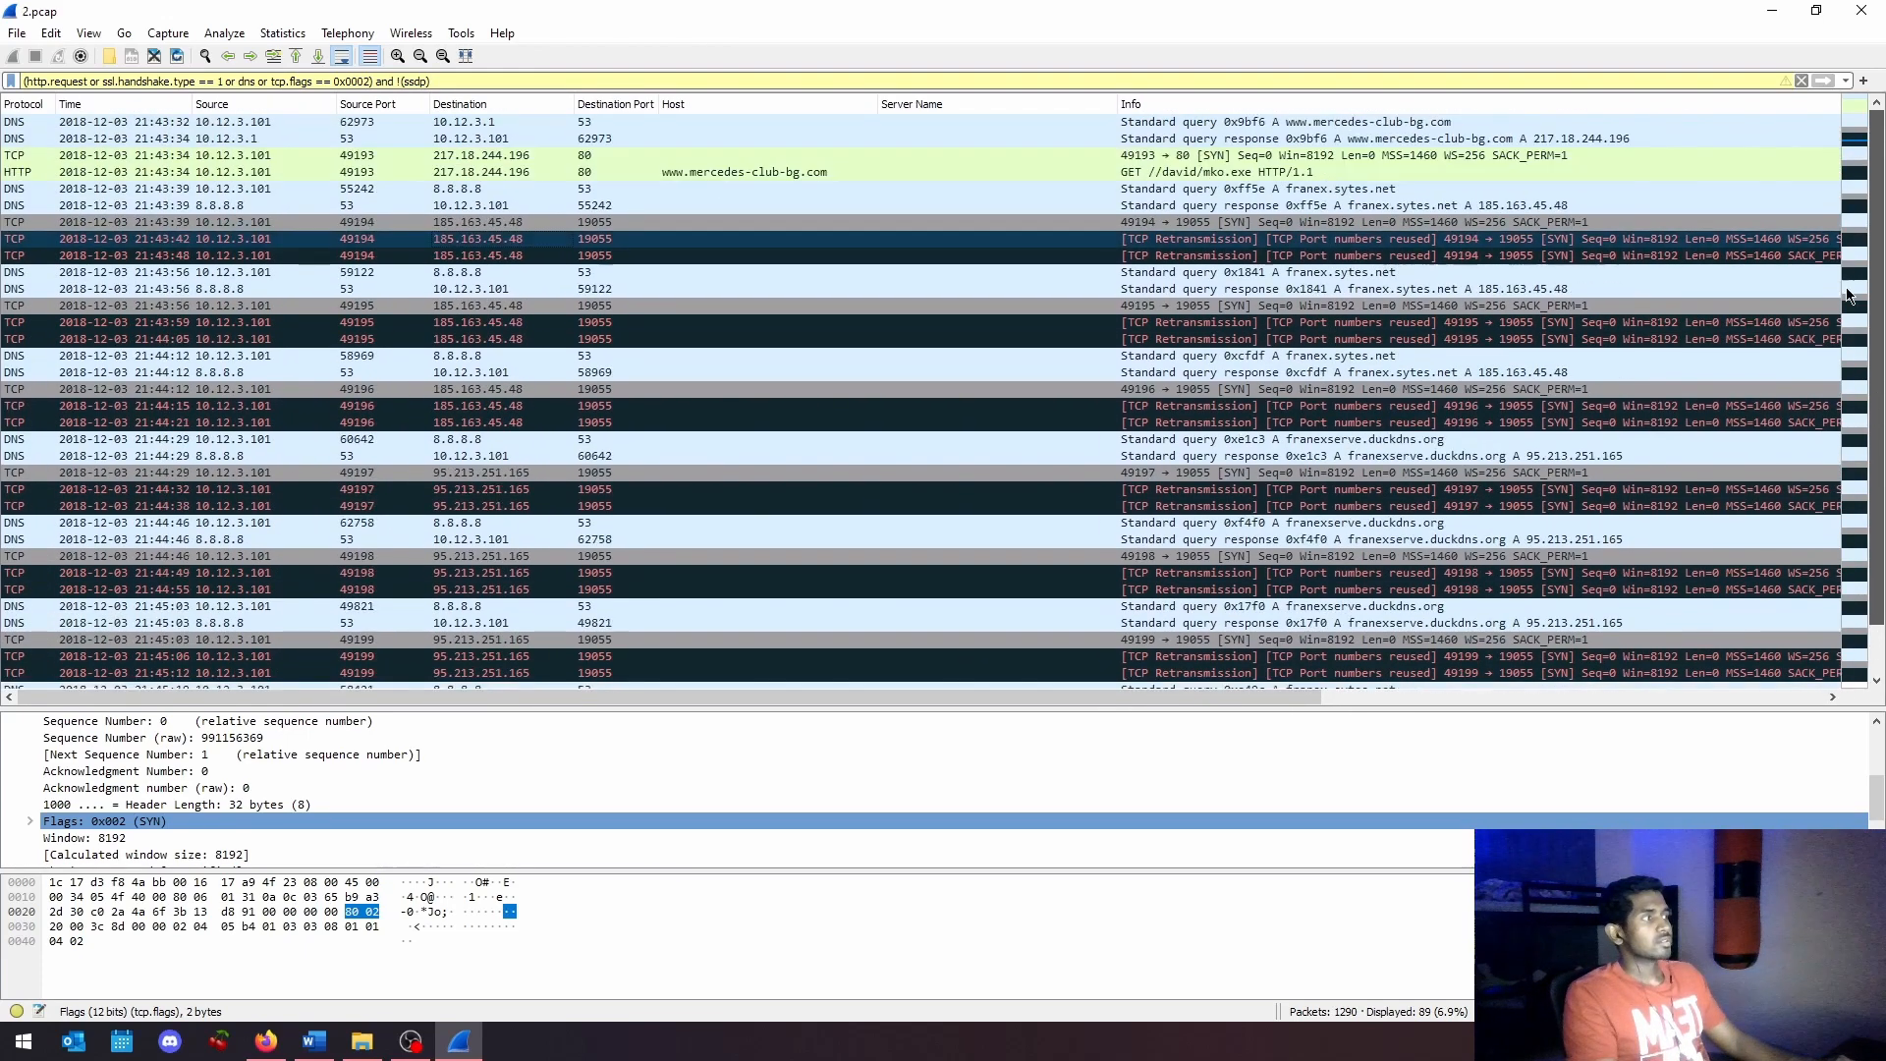
left_click(419, 927)
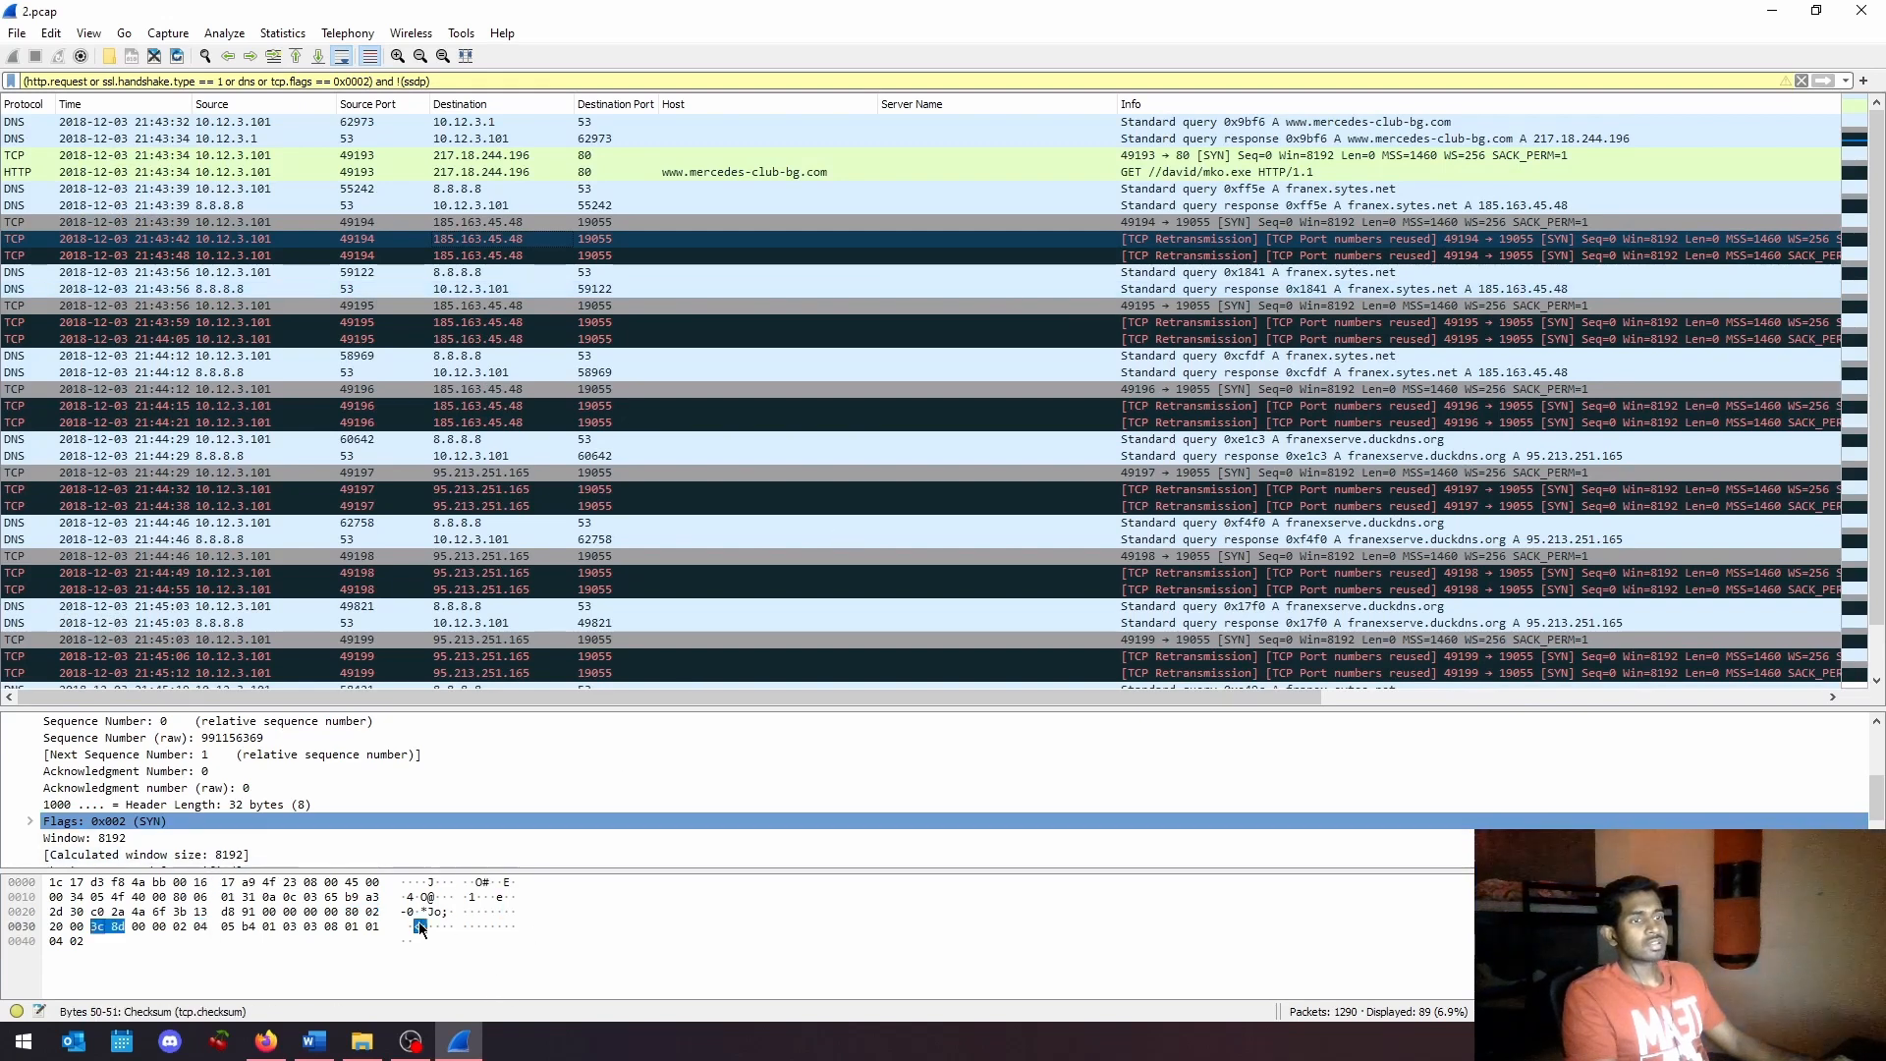
Step: Open 3.pcap and apply the display filter "(http.request or ssl.handshake.type == 1 or dns or tcp.flags == 0x0002) and !(ssdp)"
left_click(266, 1040)
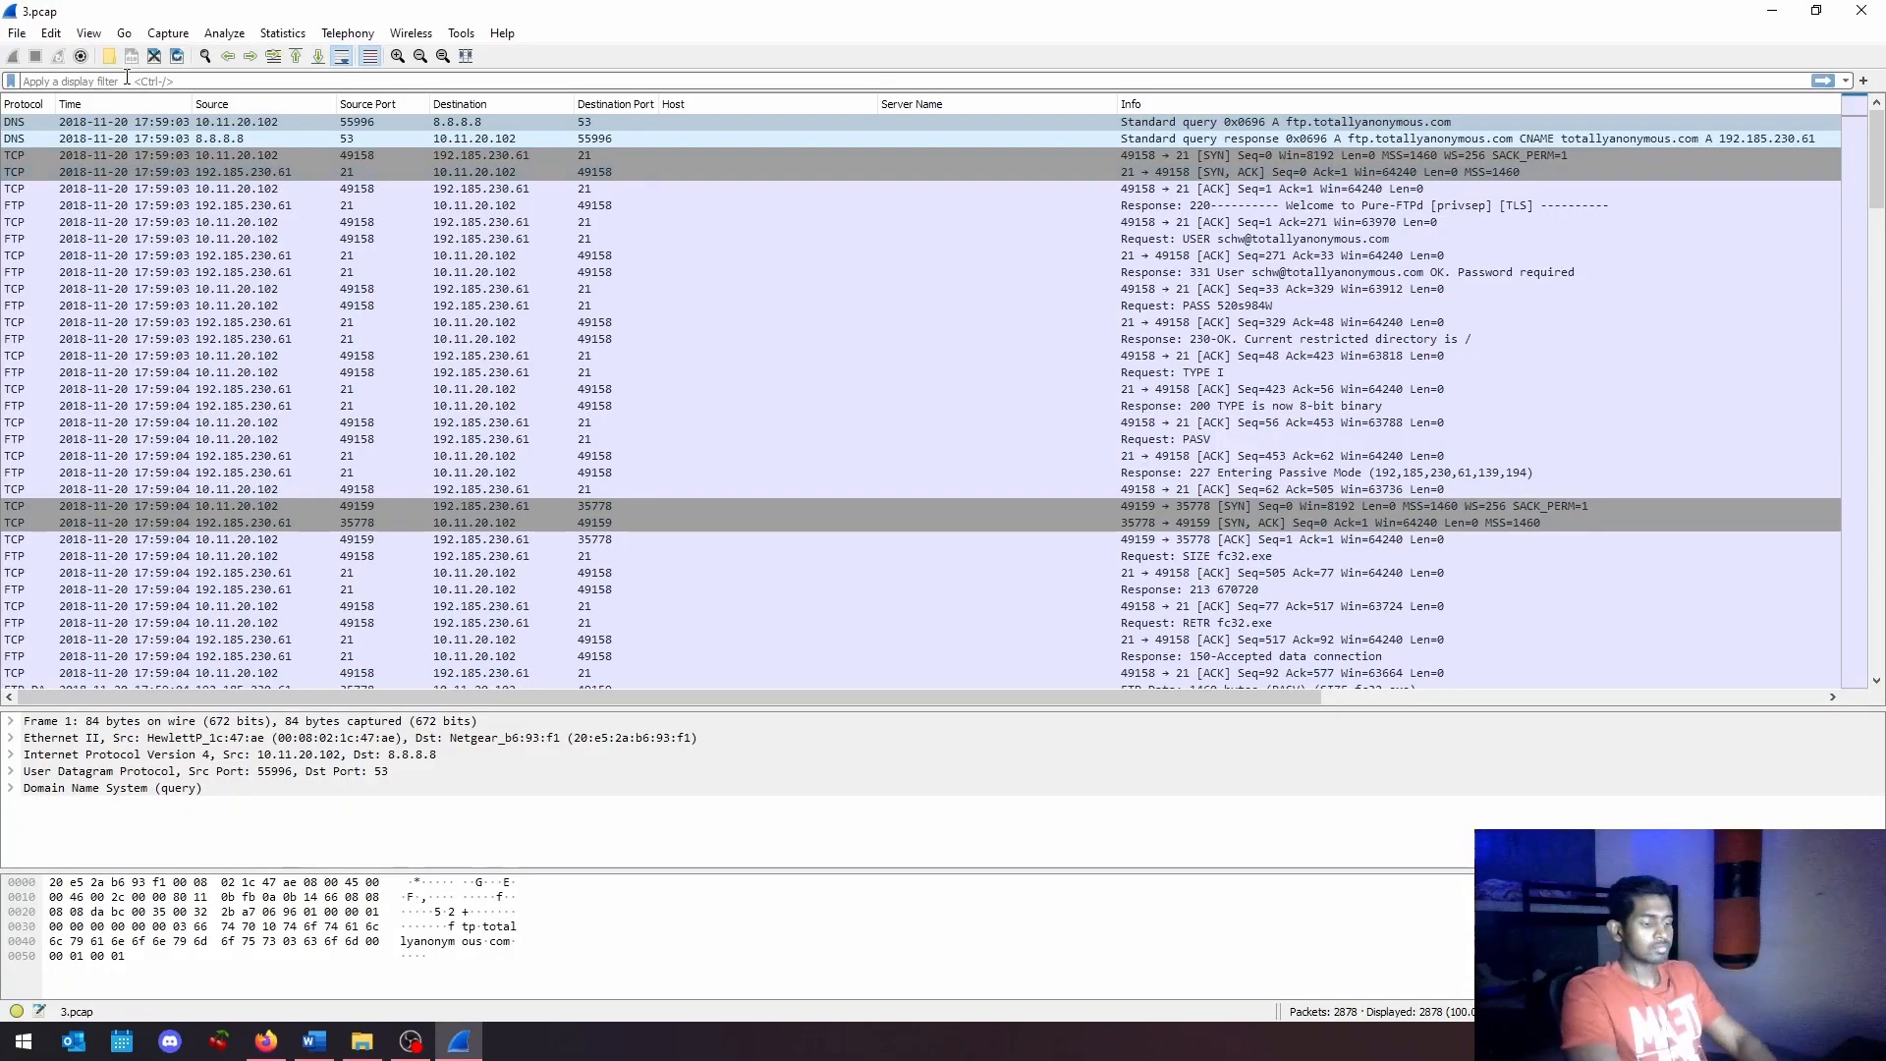
type("(http")
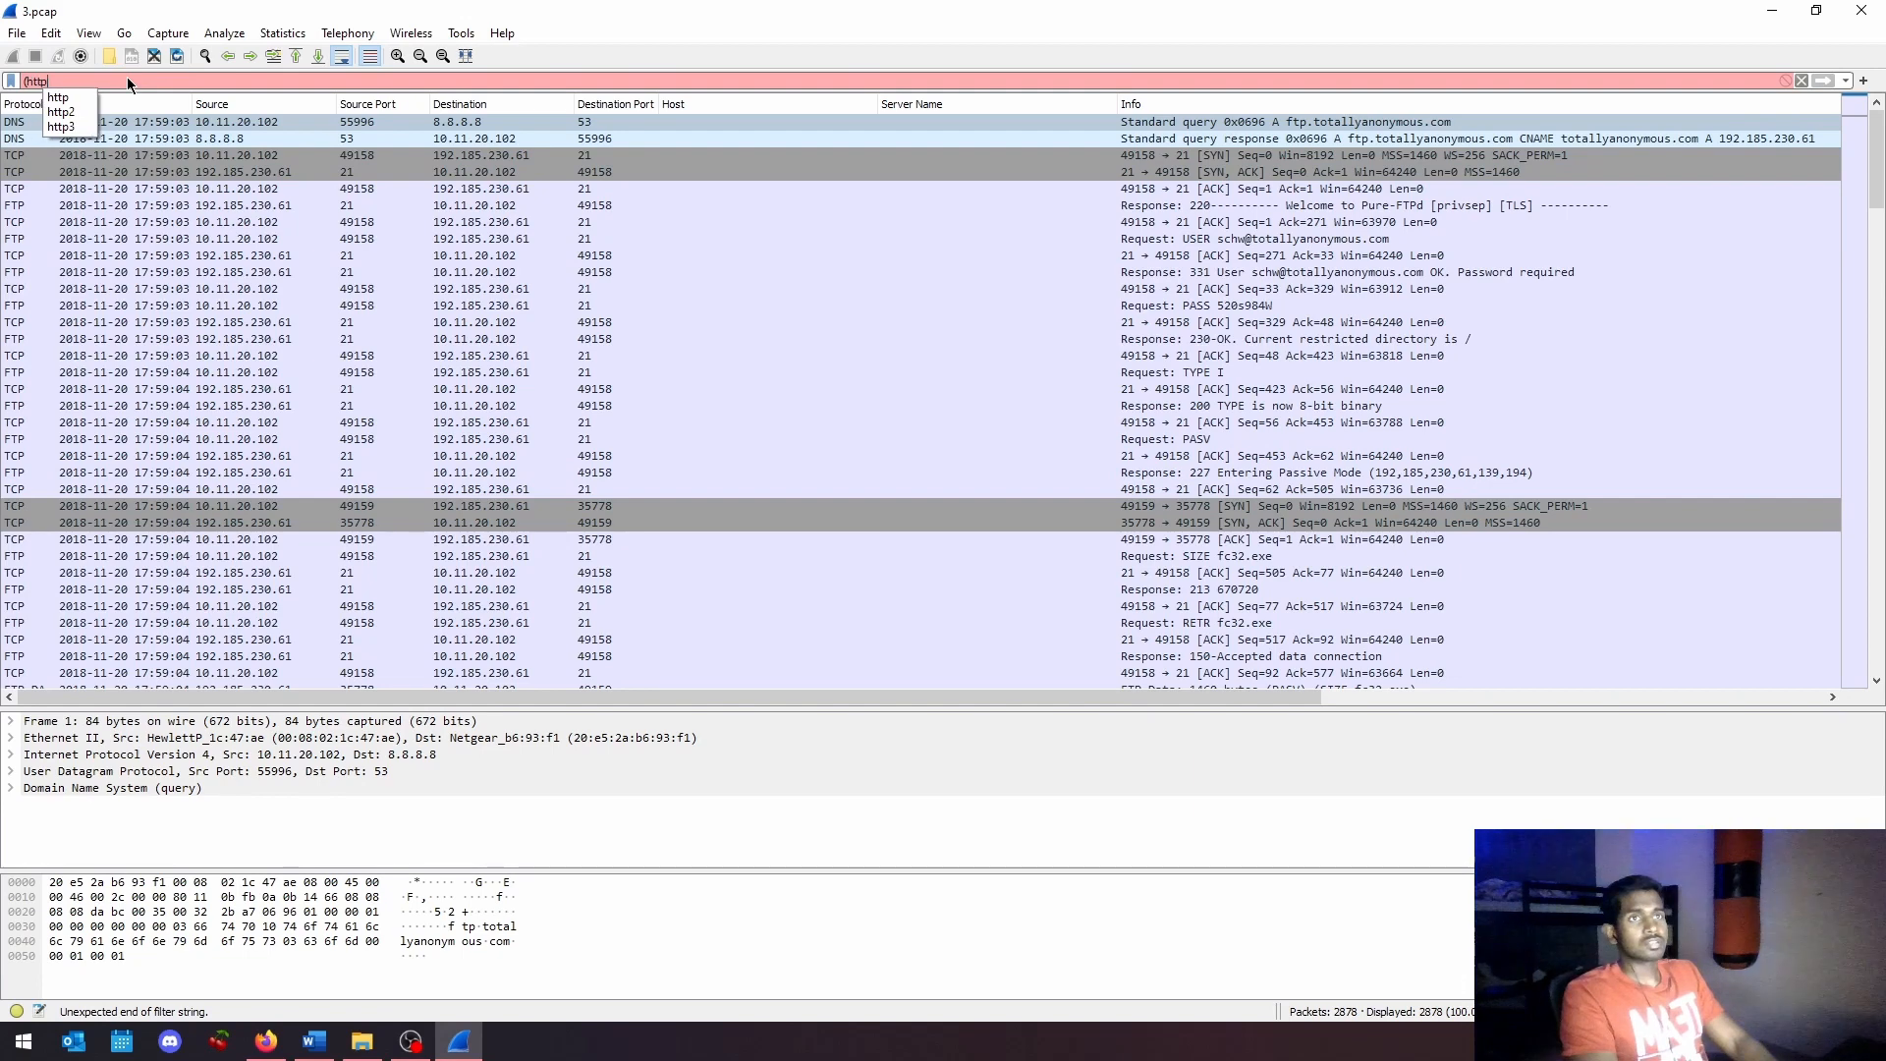
type(".request or")
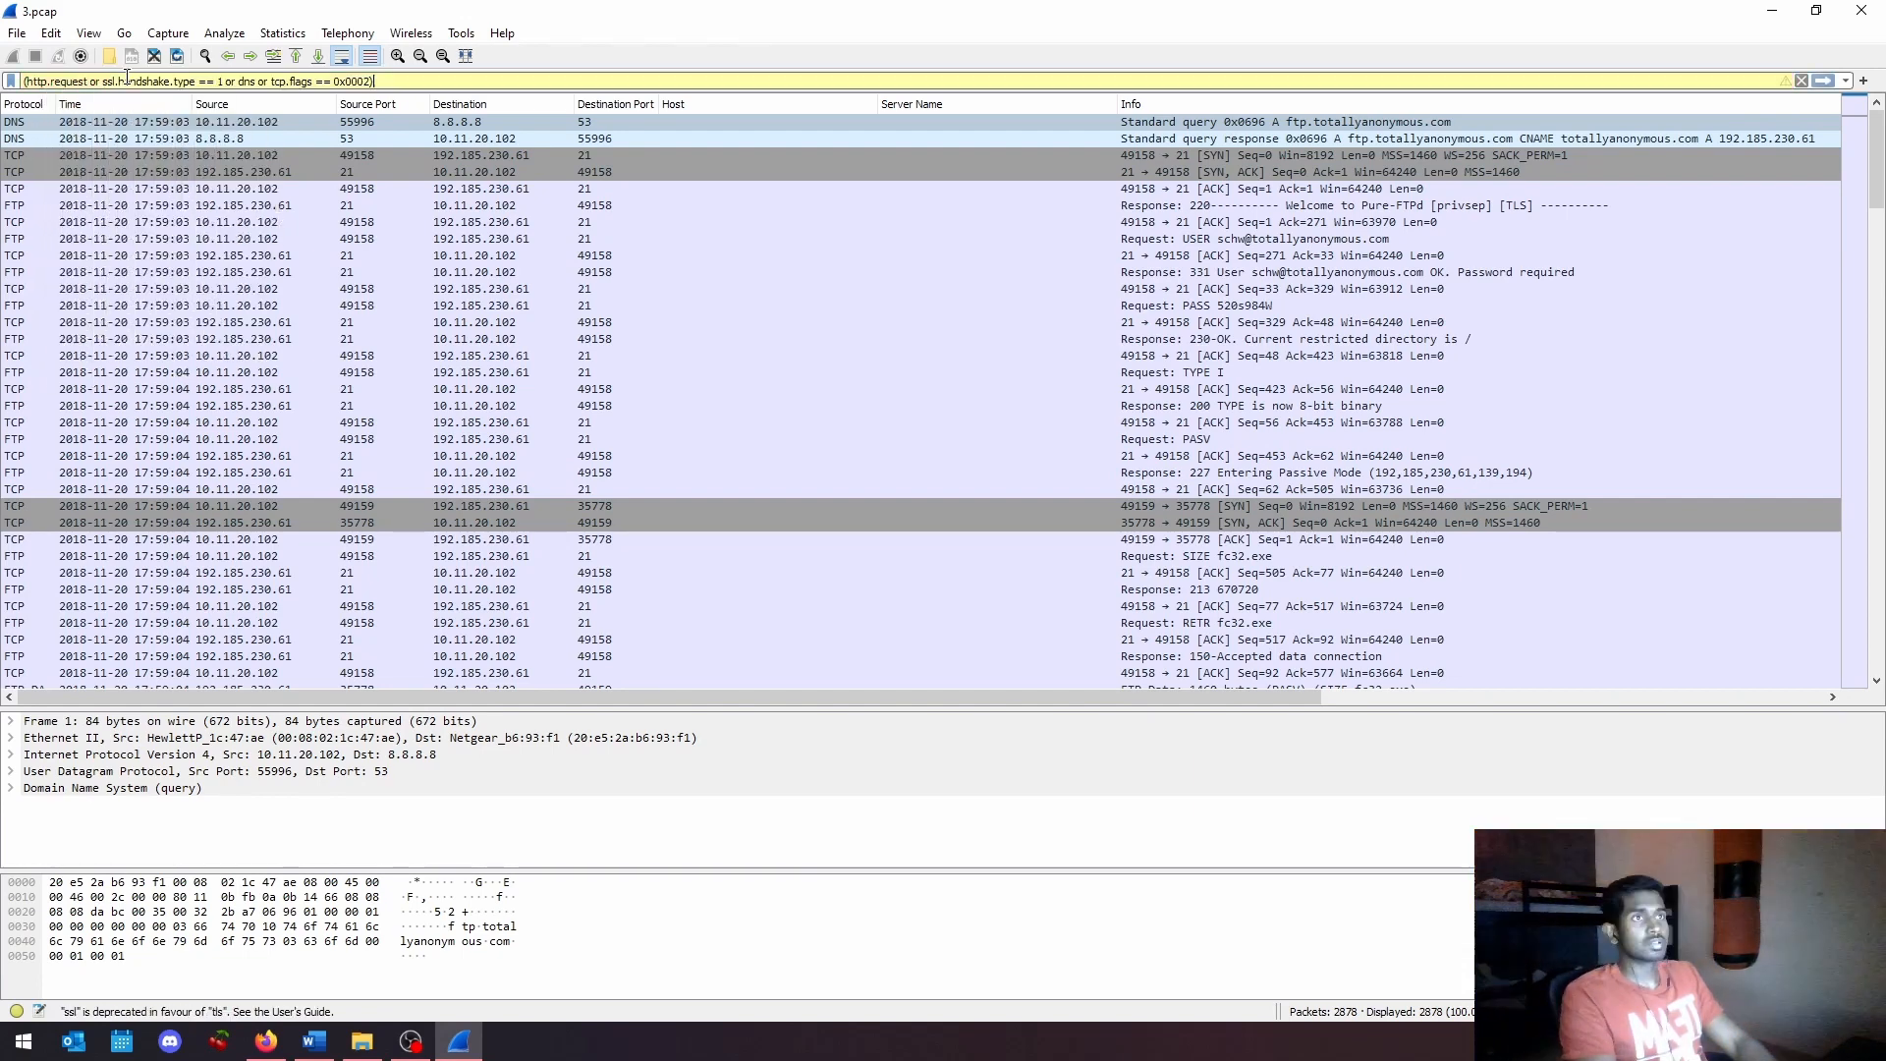
type("and ")
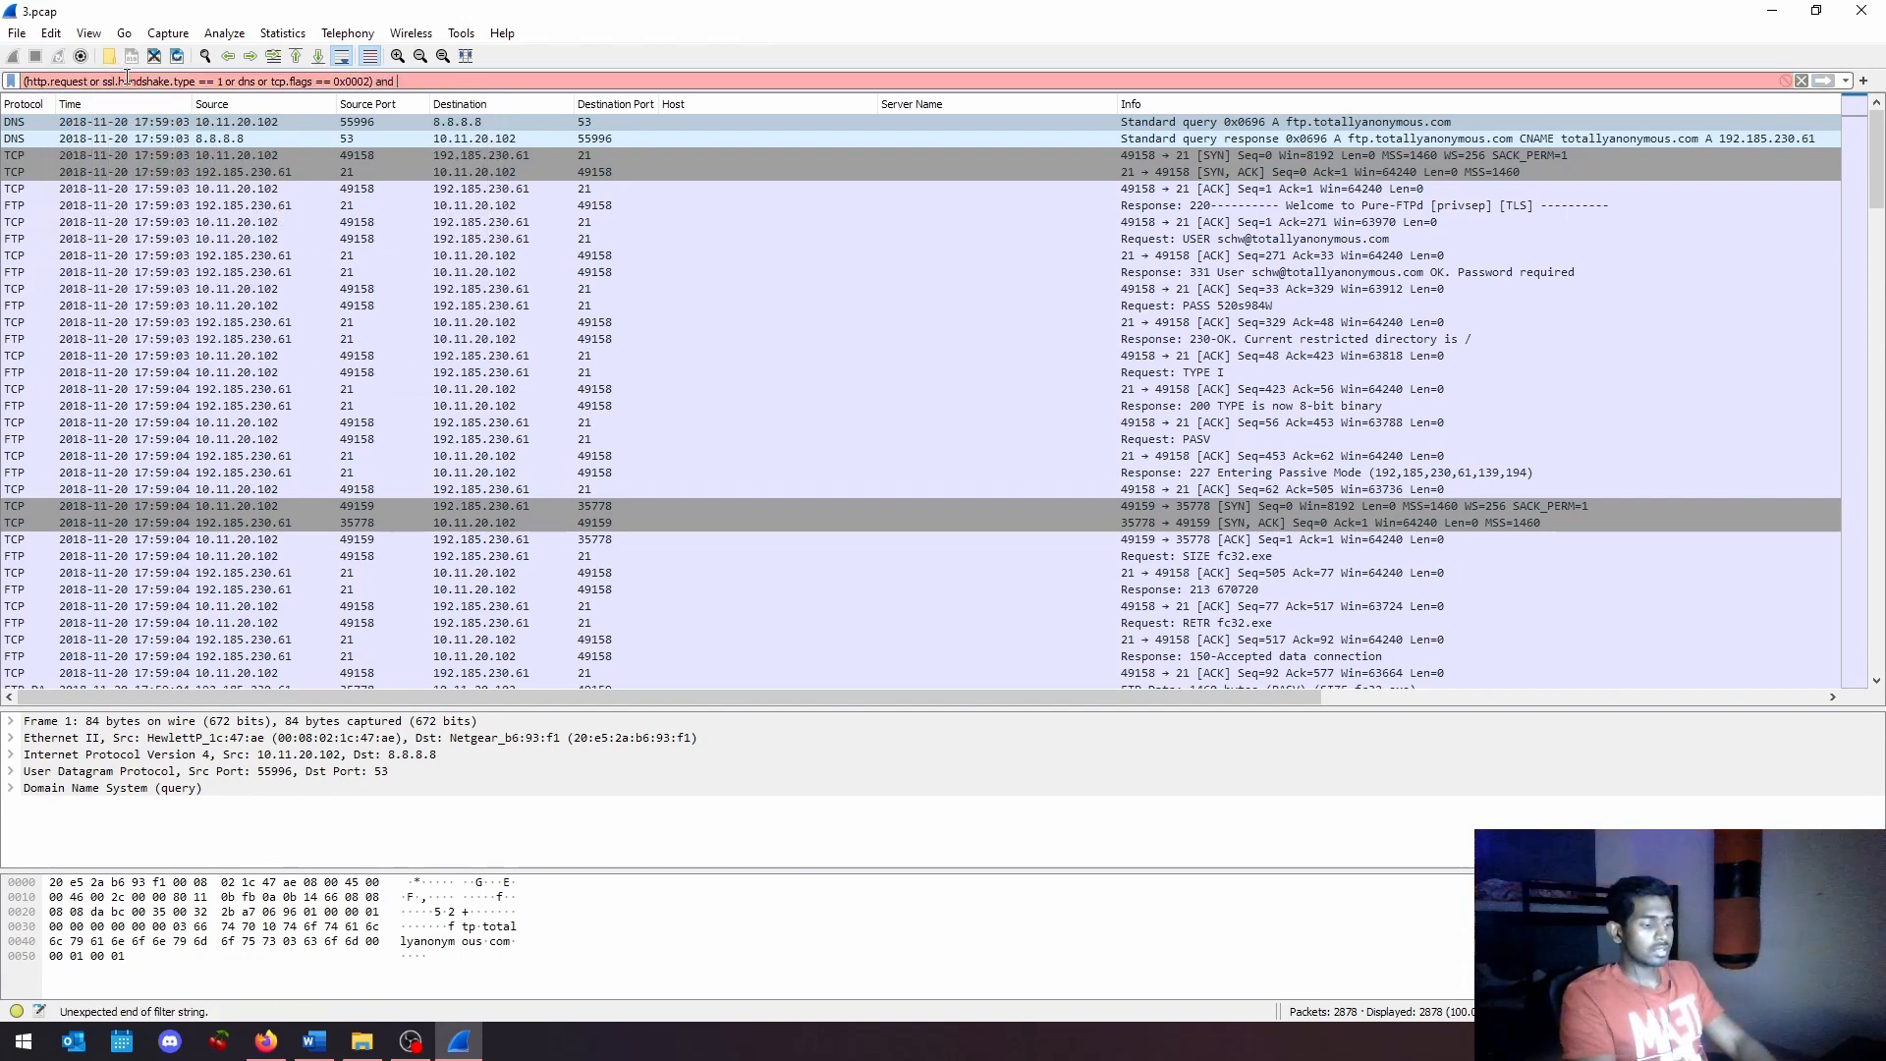
type("!(ssdp")
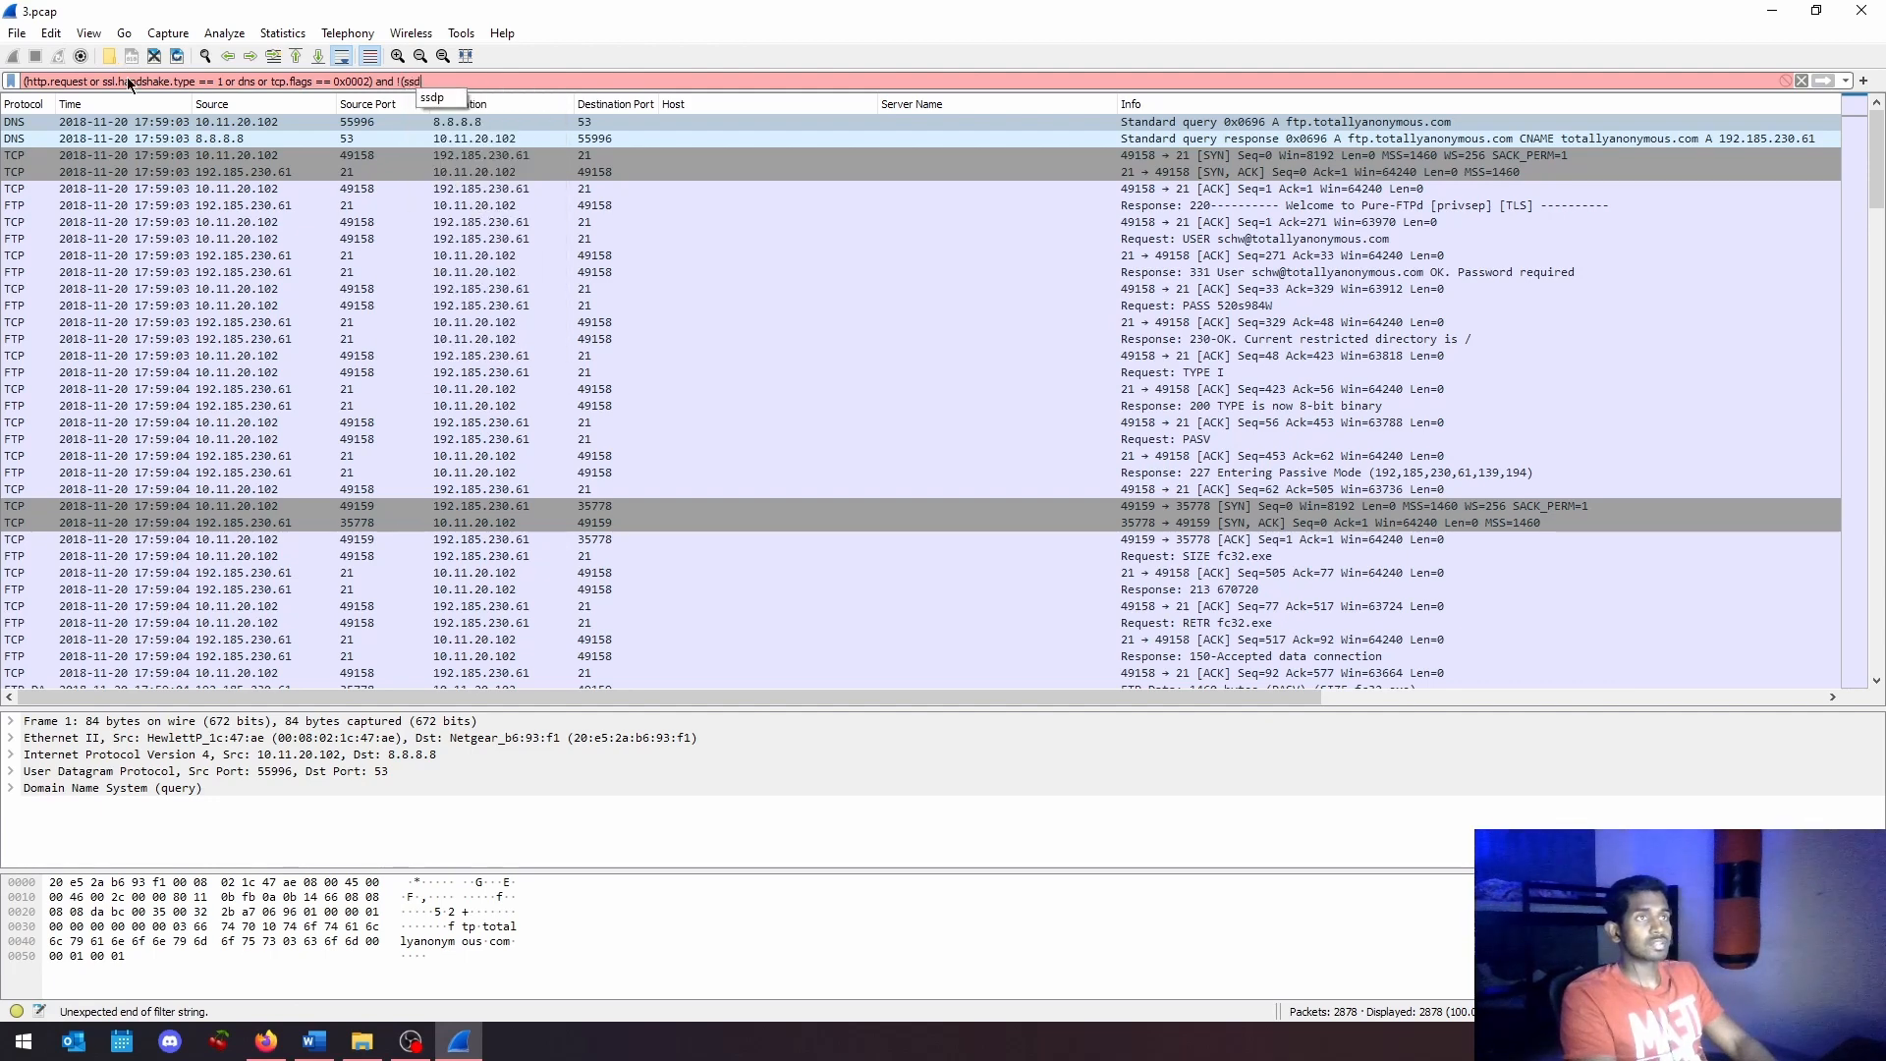
type(")")
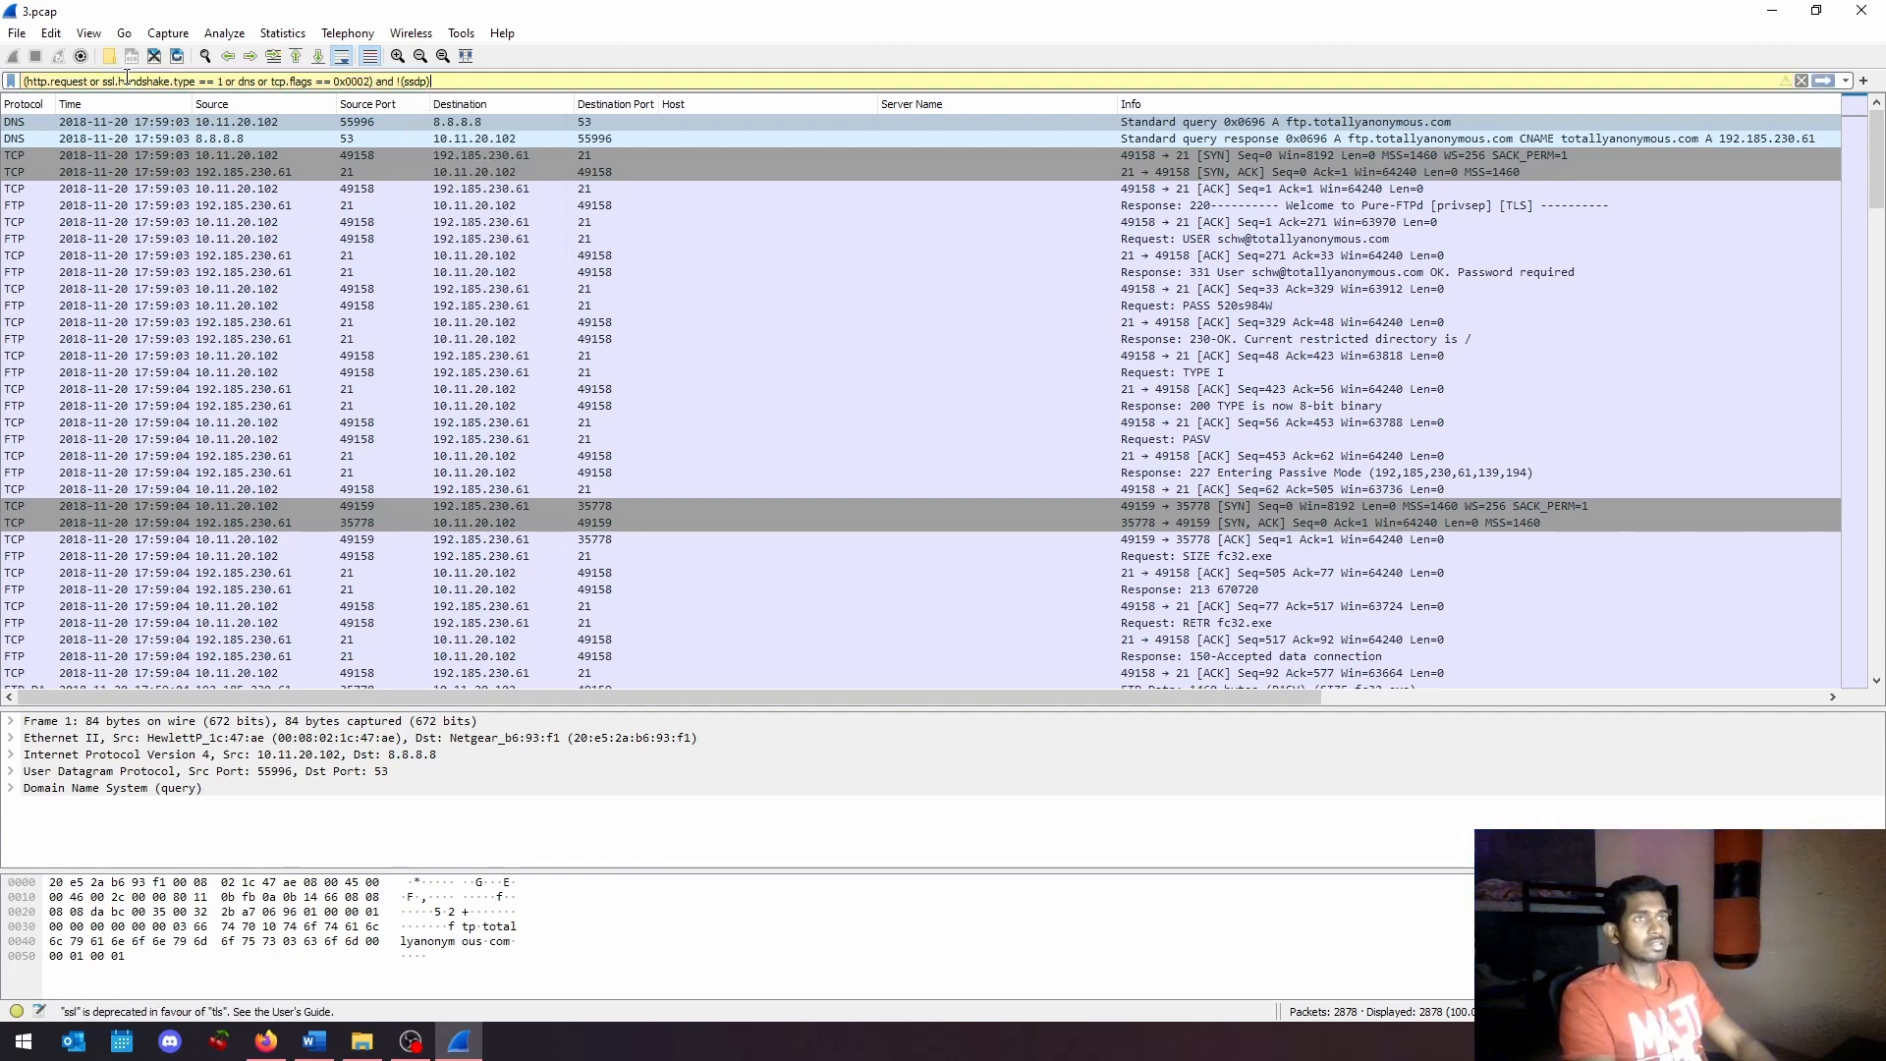
key("Return")
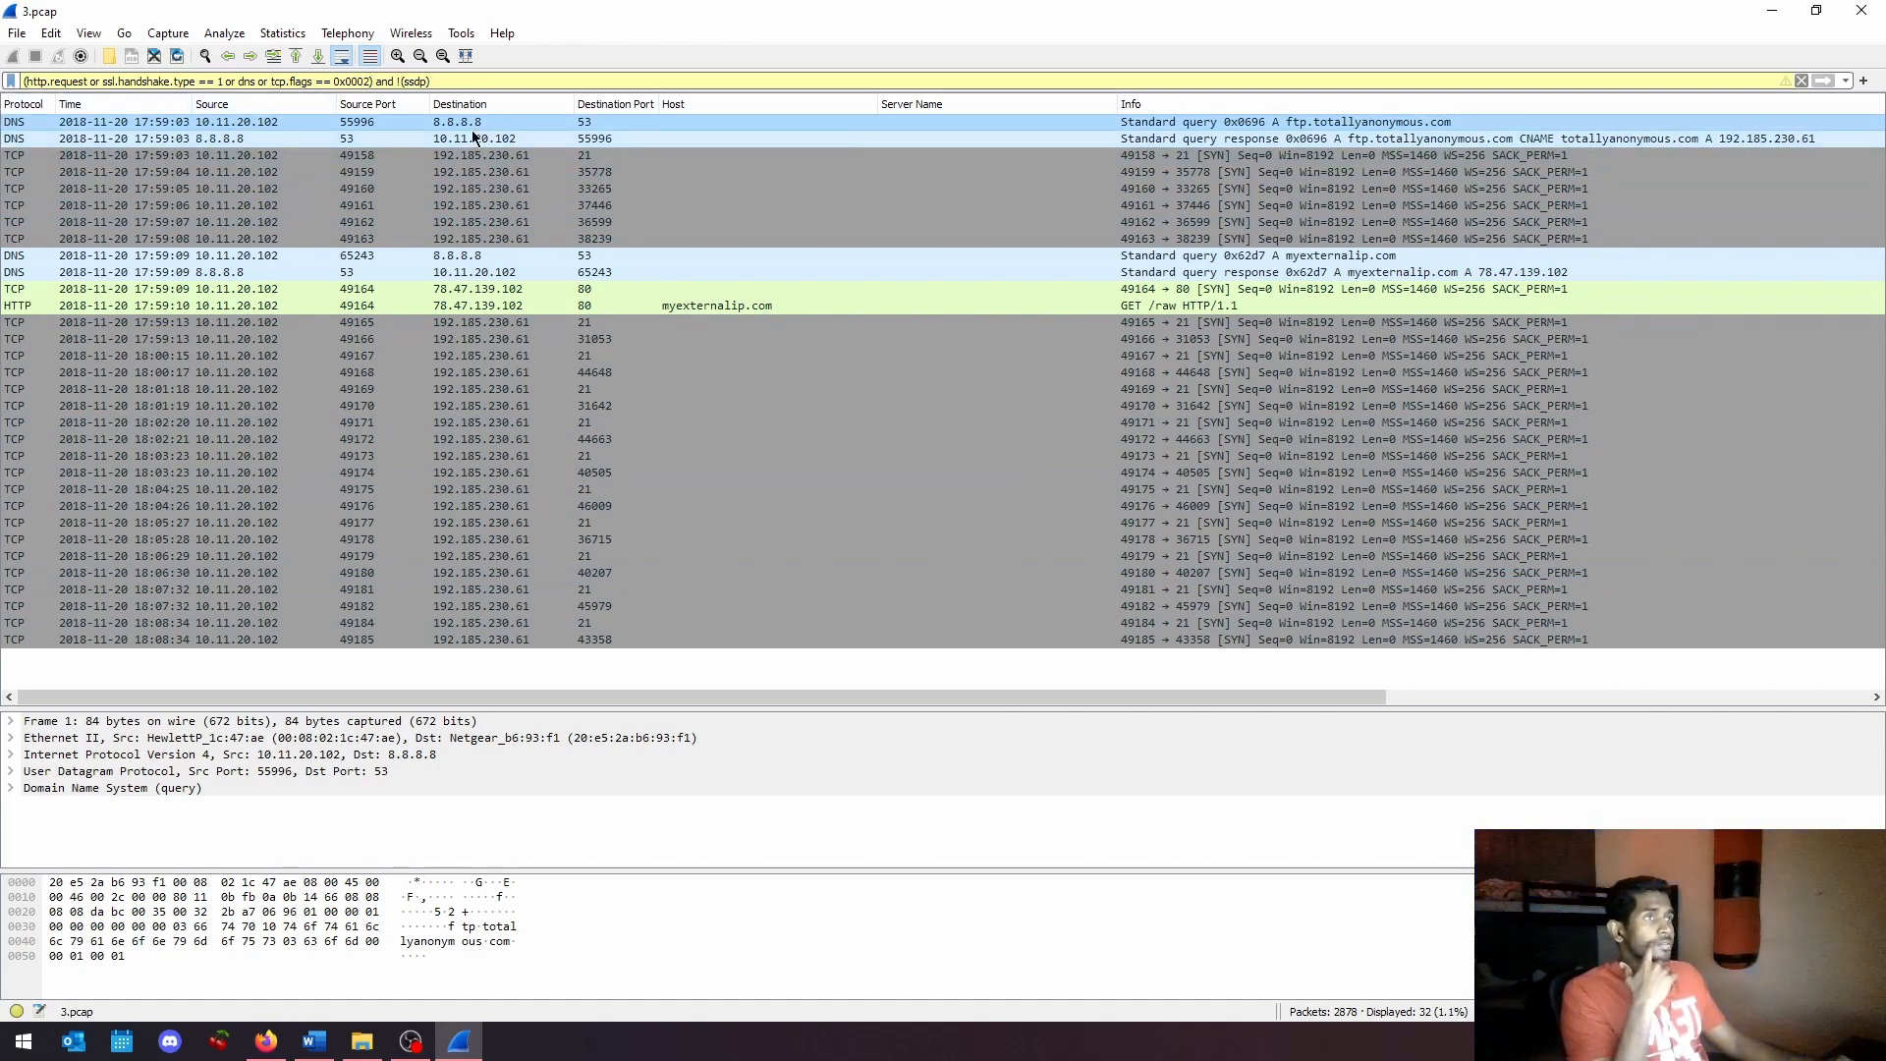
Step: Examine the DNS query and response packets for ftp.totallyanonymous.com in the filtered list
left_click(209, 126)
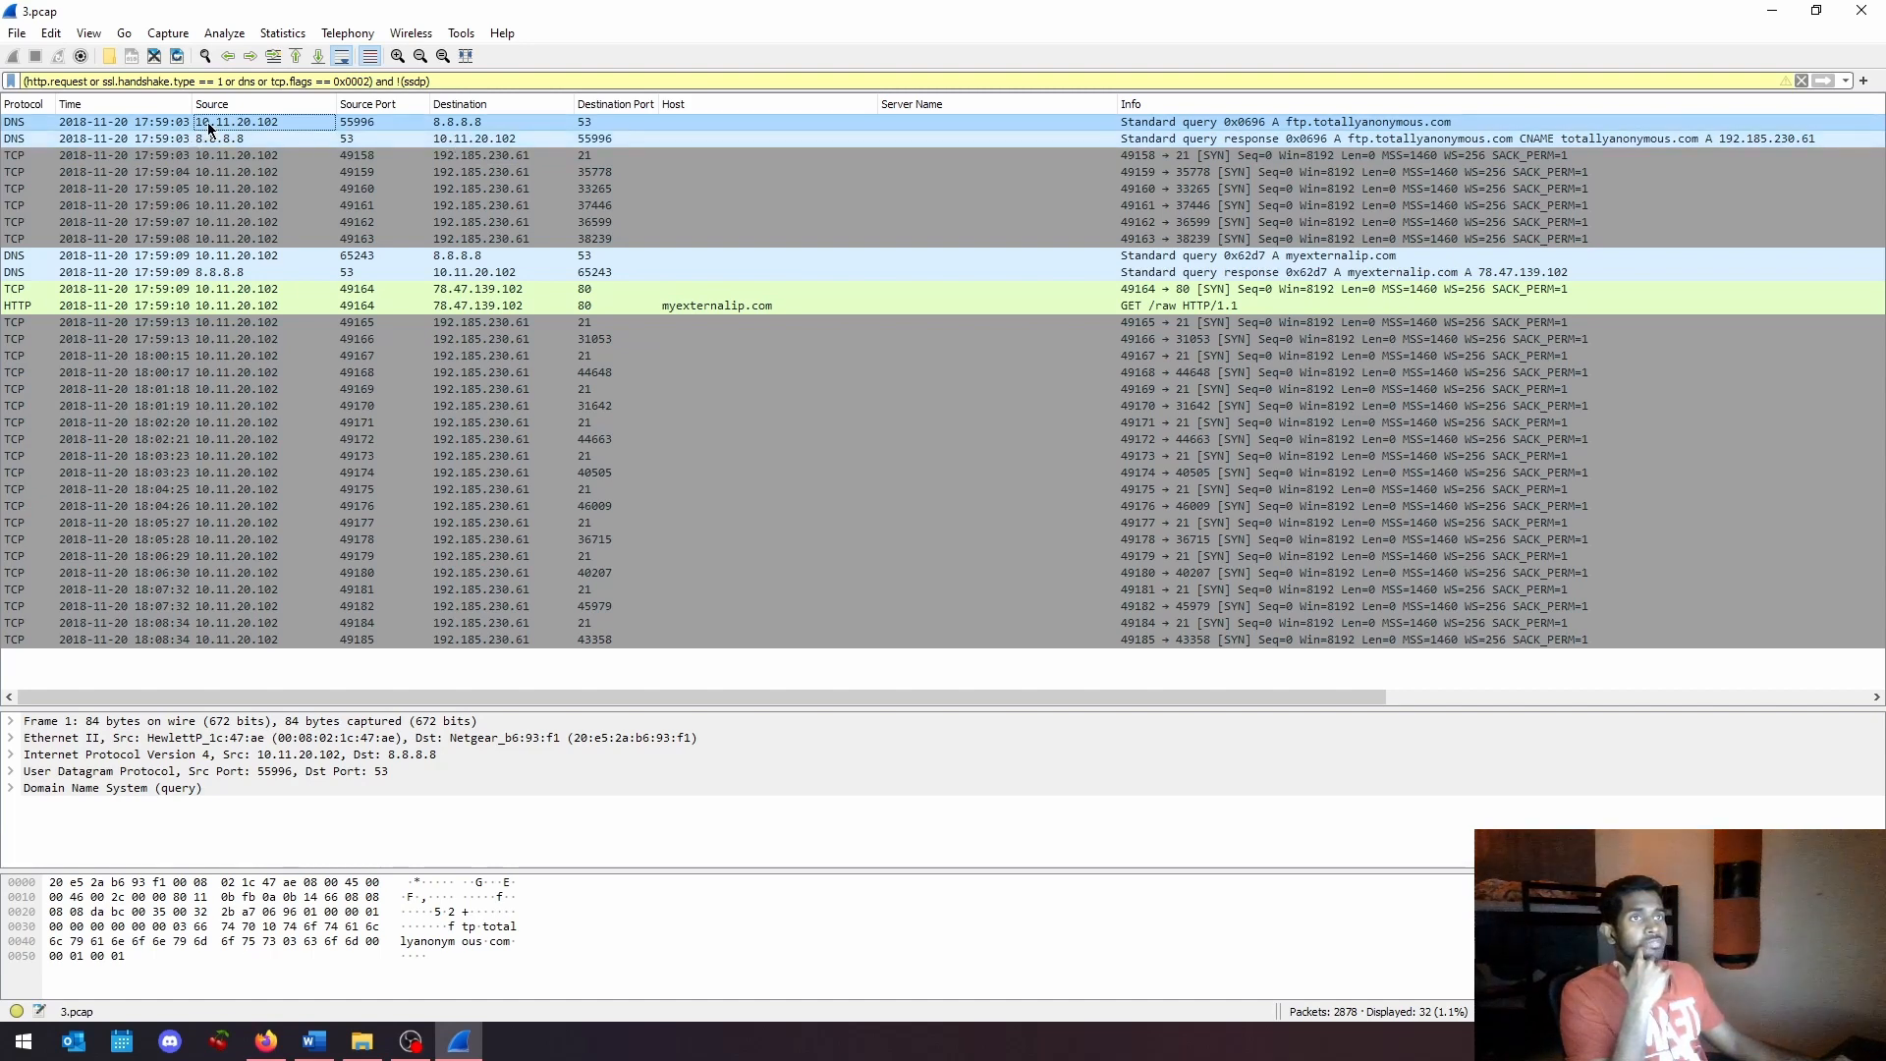
left_click(811, 126)
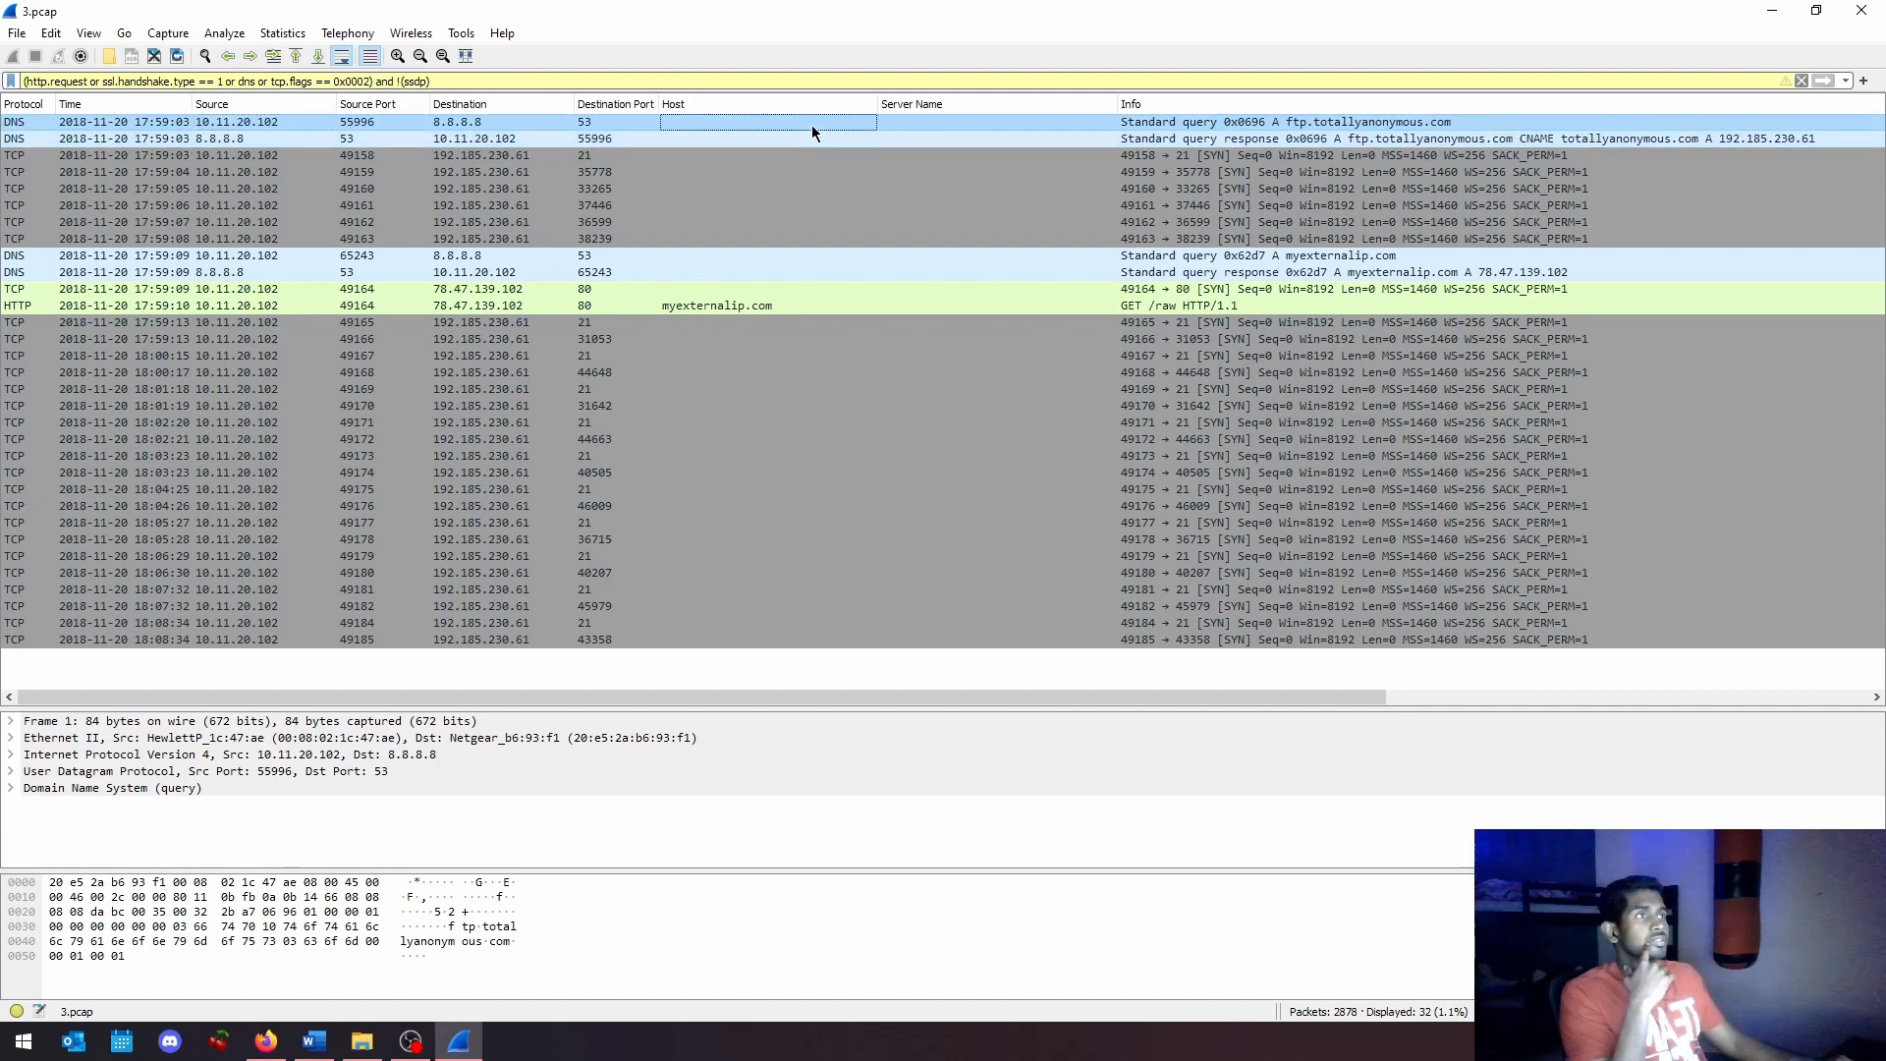
left_click(1005, 129)
left_click(1380, 136)
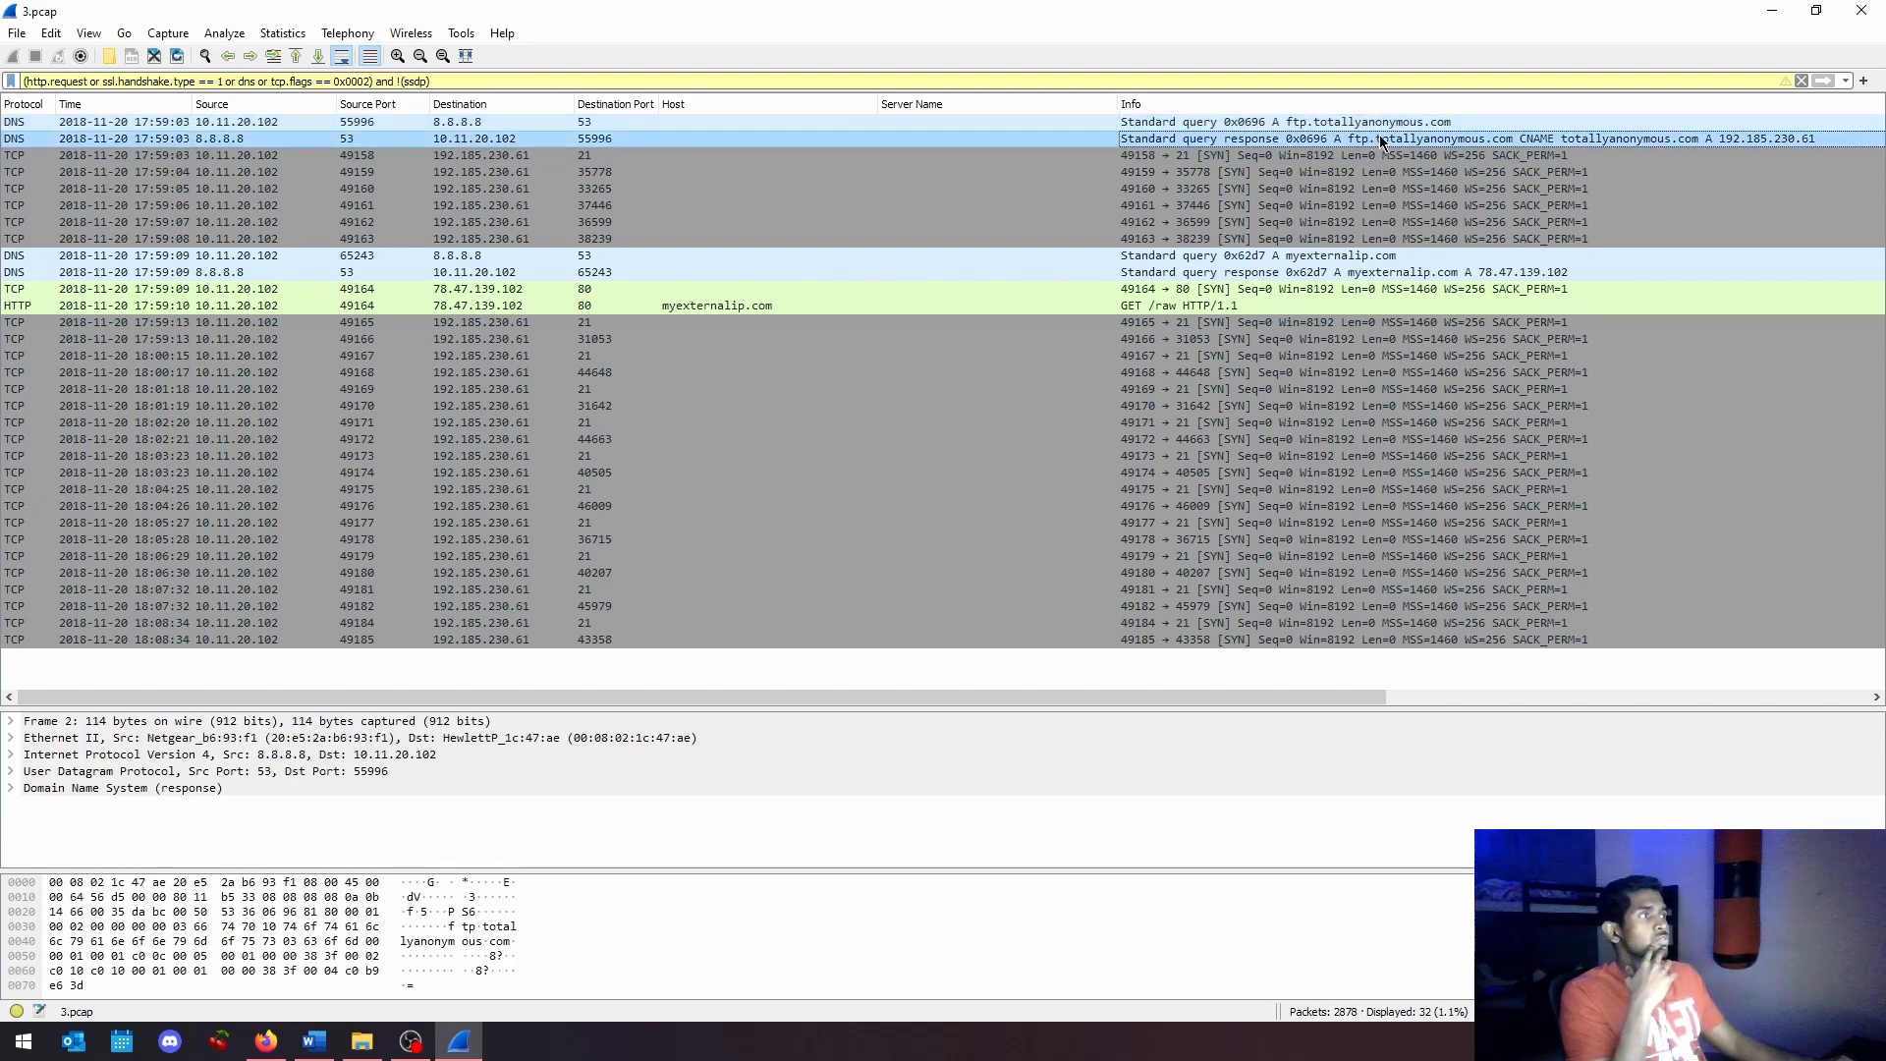
left_click(1381, 128)
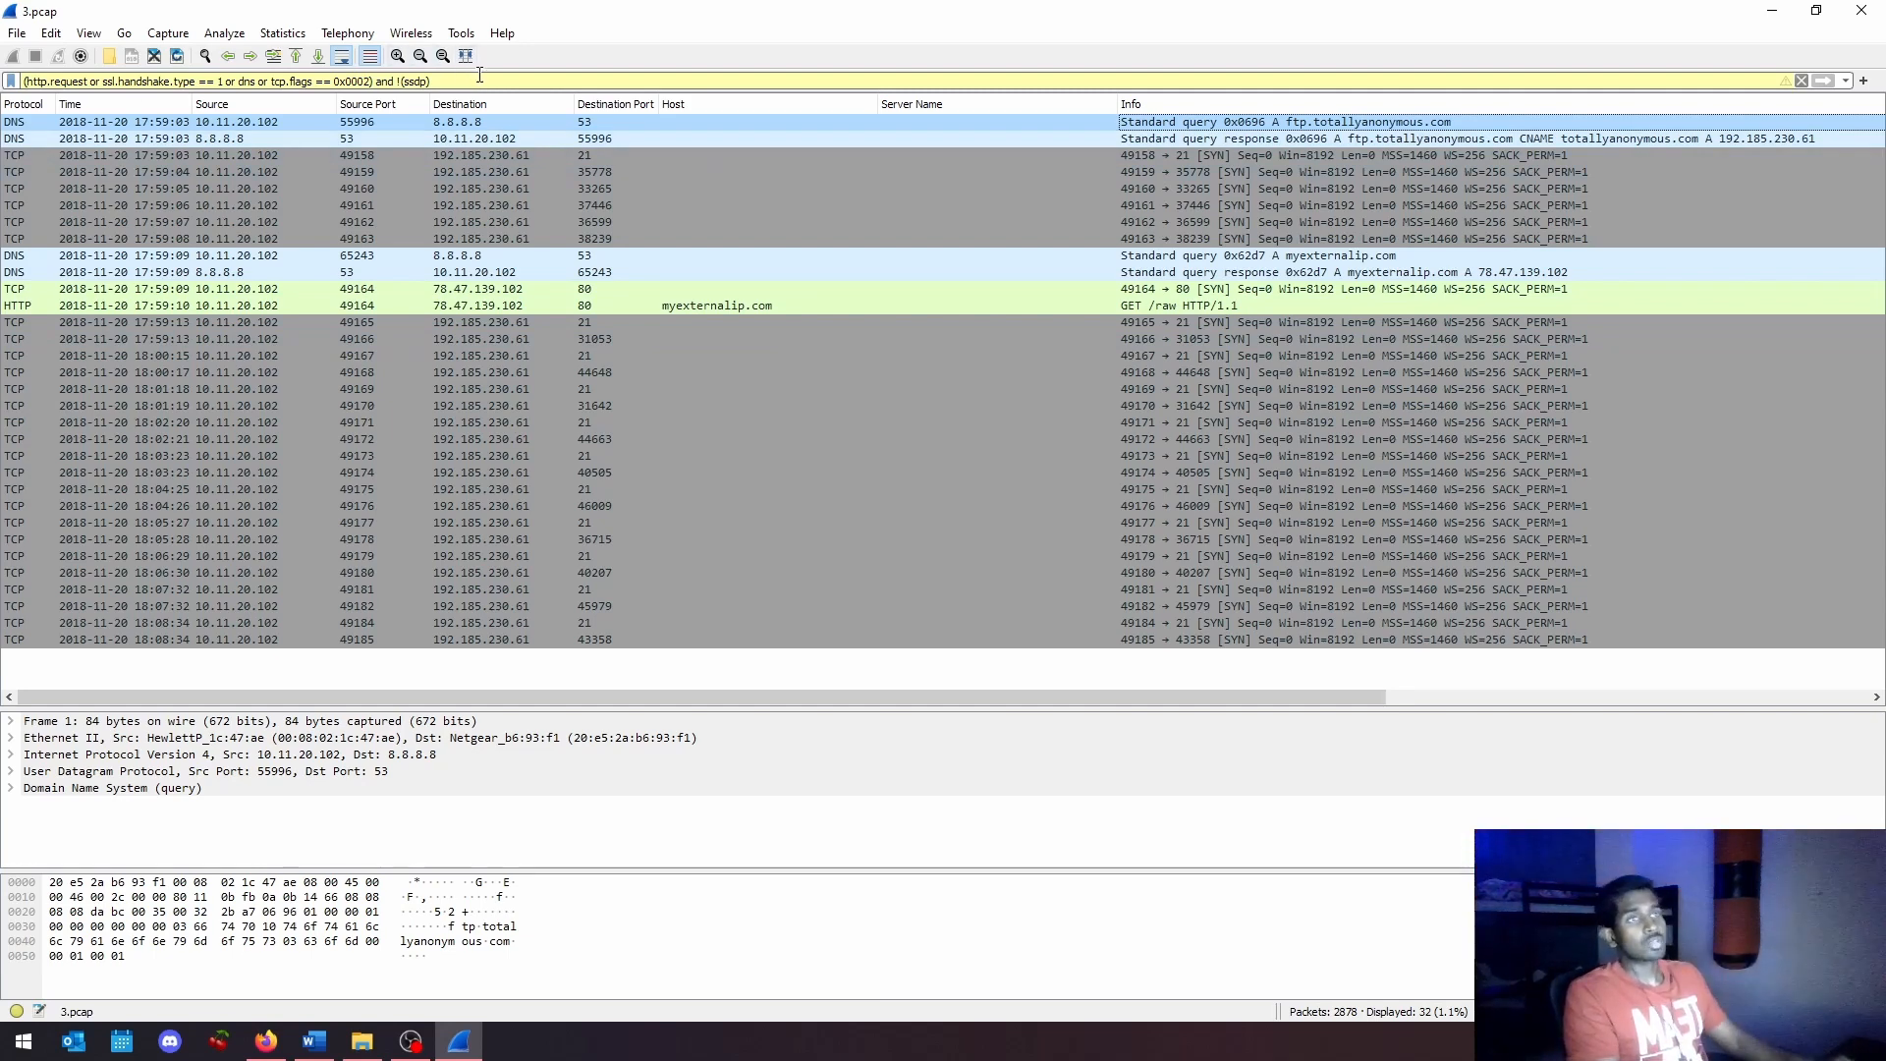
Step: Replace the whole display filter with "ftp", apply it, and review the FTP requests and responses through the end of the list
left_click_drag(481, 81, 22, 80)
type("ftp")
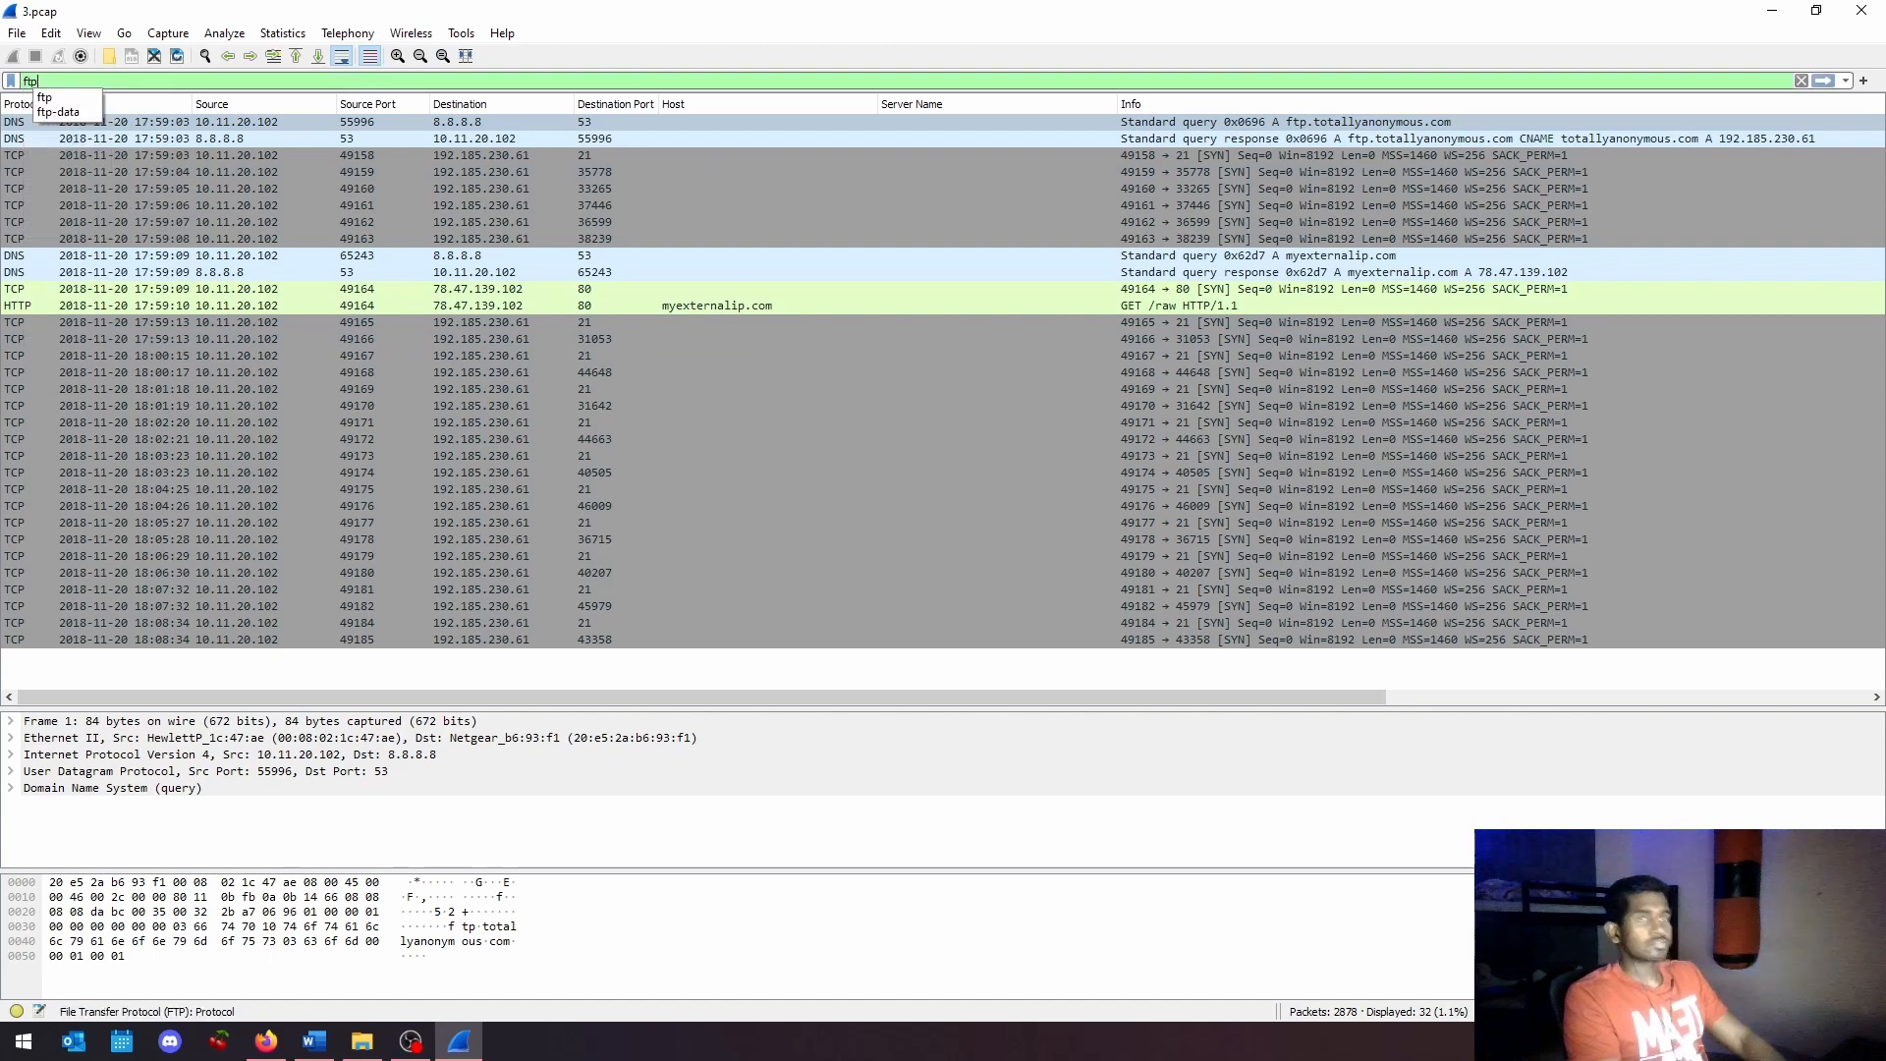
key("Return")
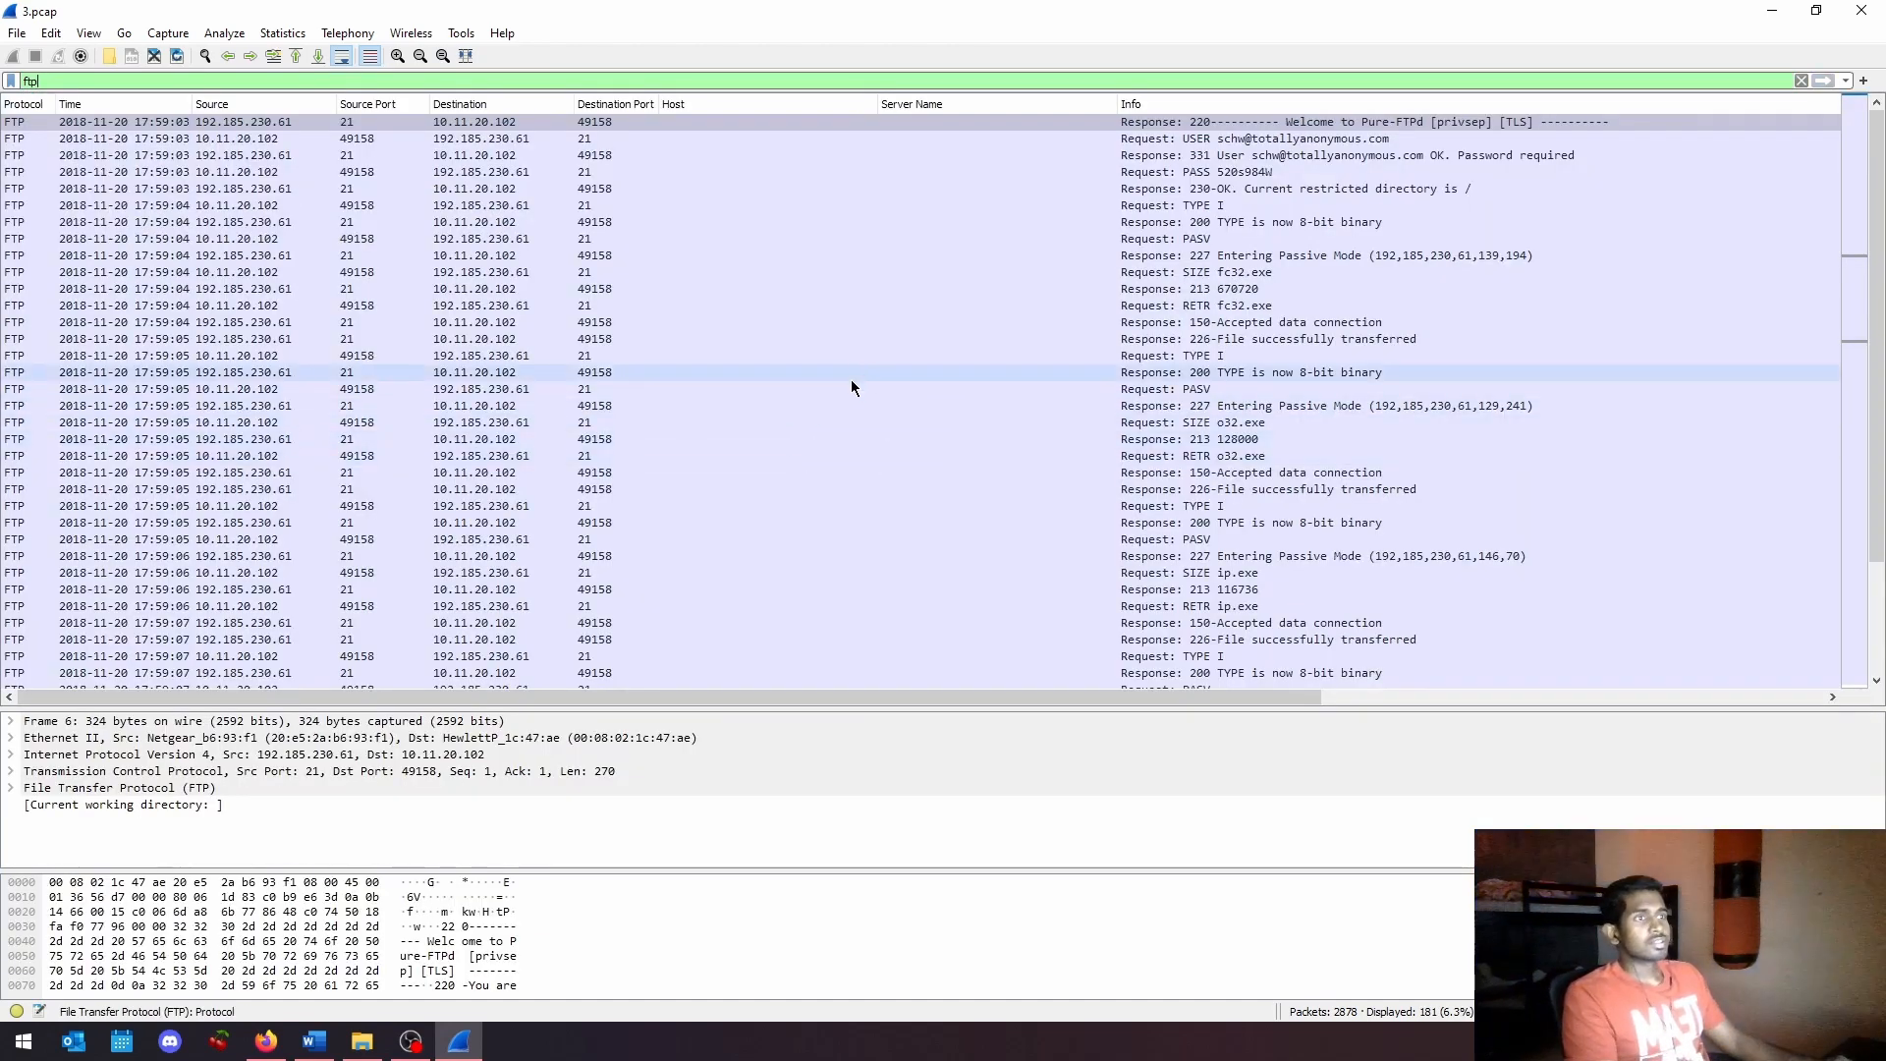
mouse_move(840, 691)
left_mouse_down()
mouse_move(1081, 691)
mouse_move(843, 692)
left_mouse_up()
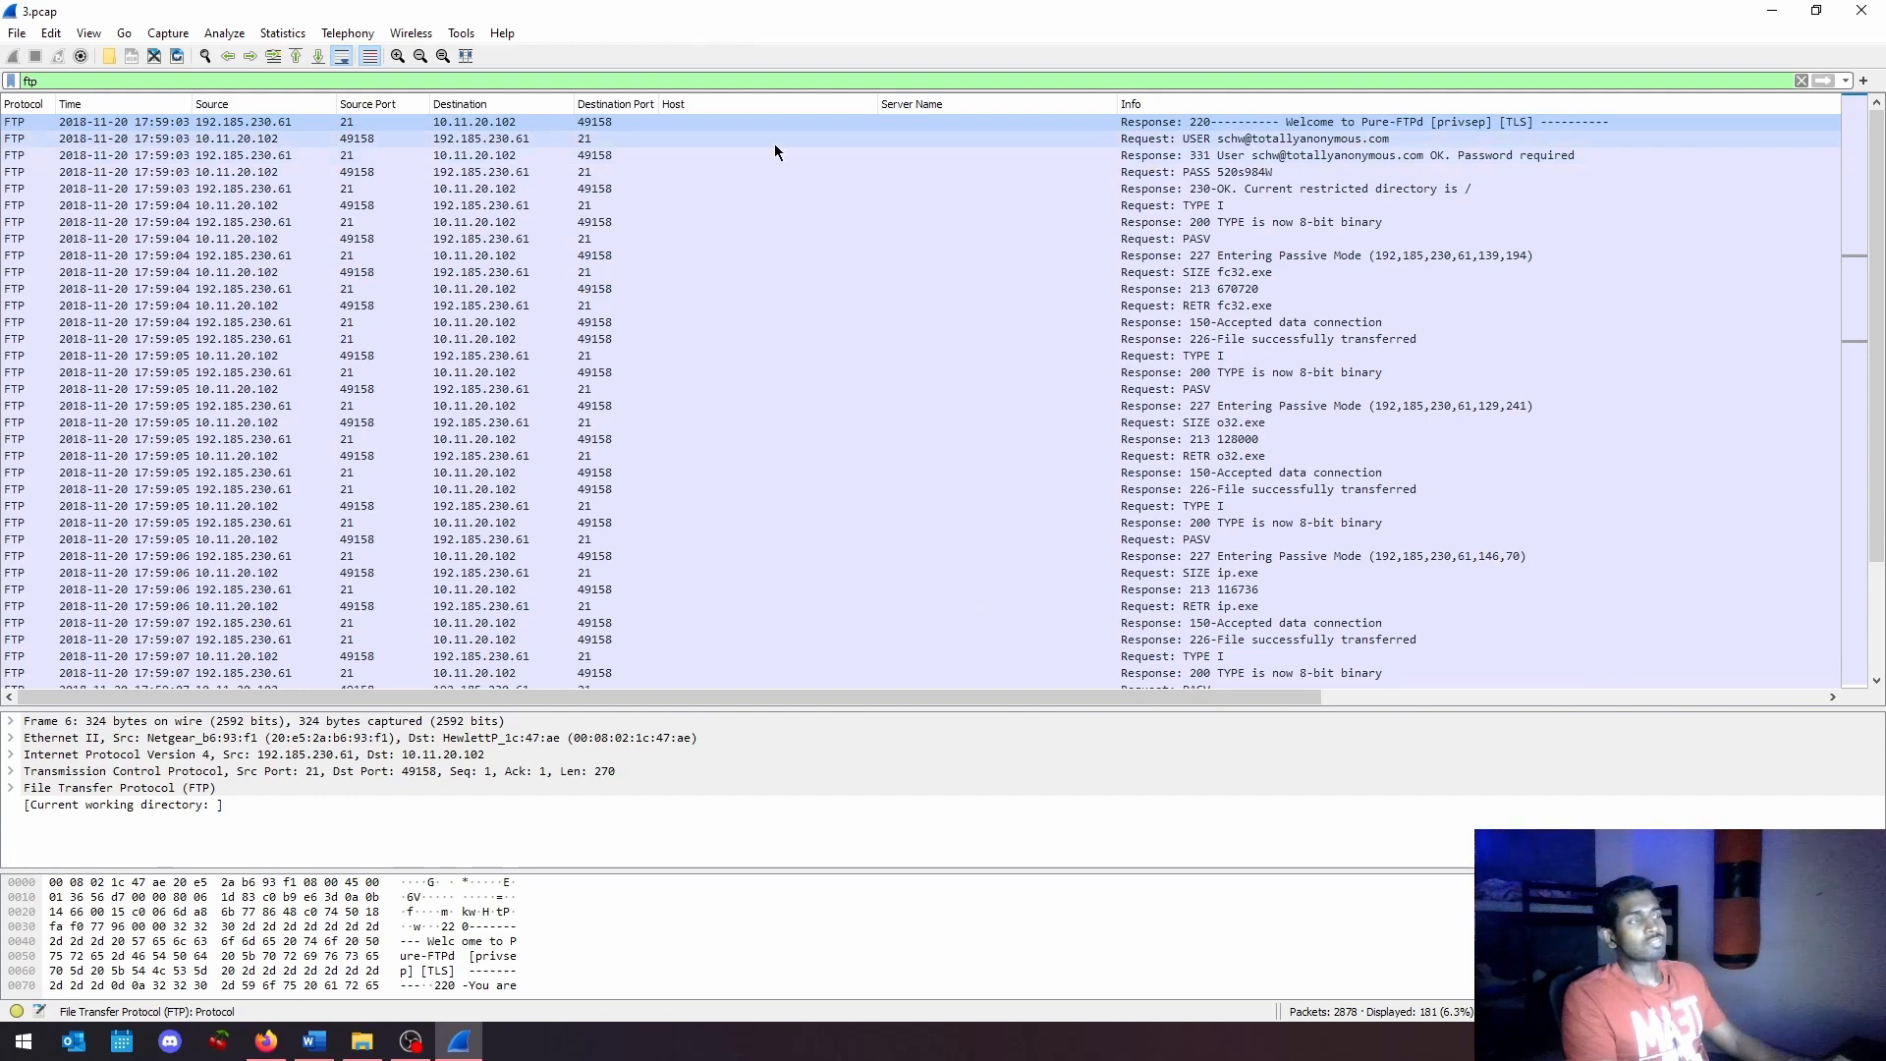
left_click_drag(1877, 177, 1877, 289)
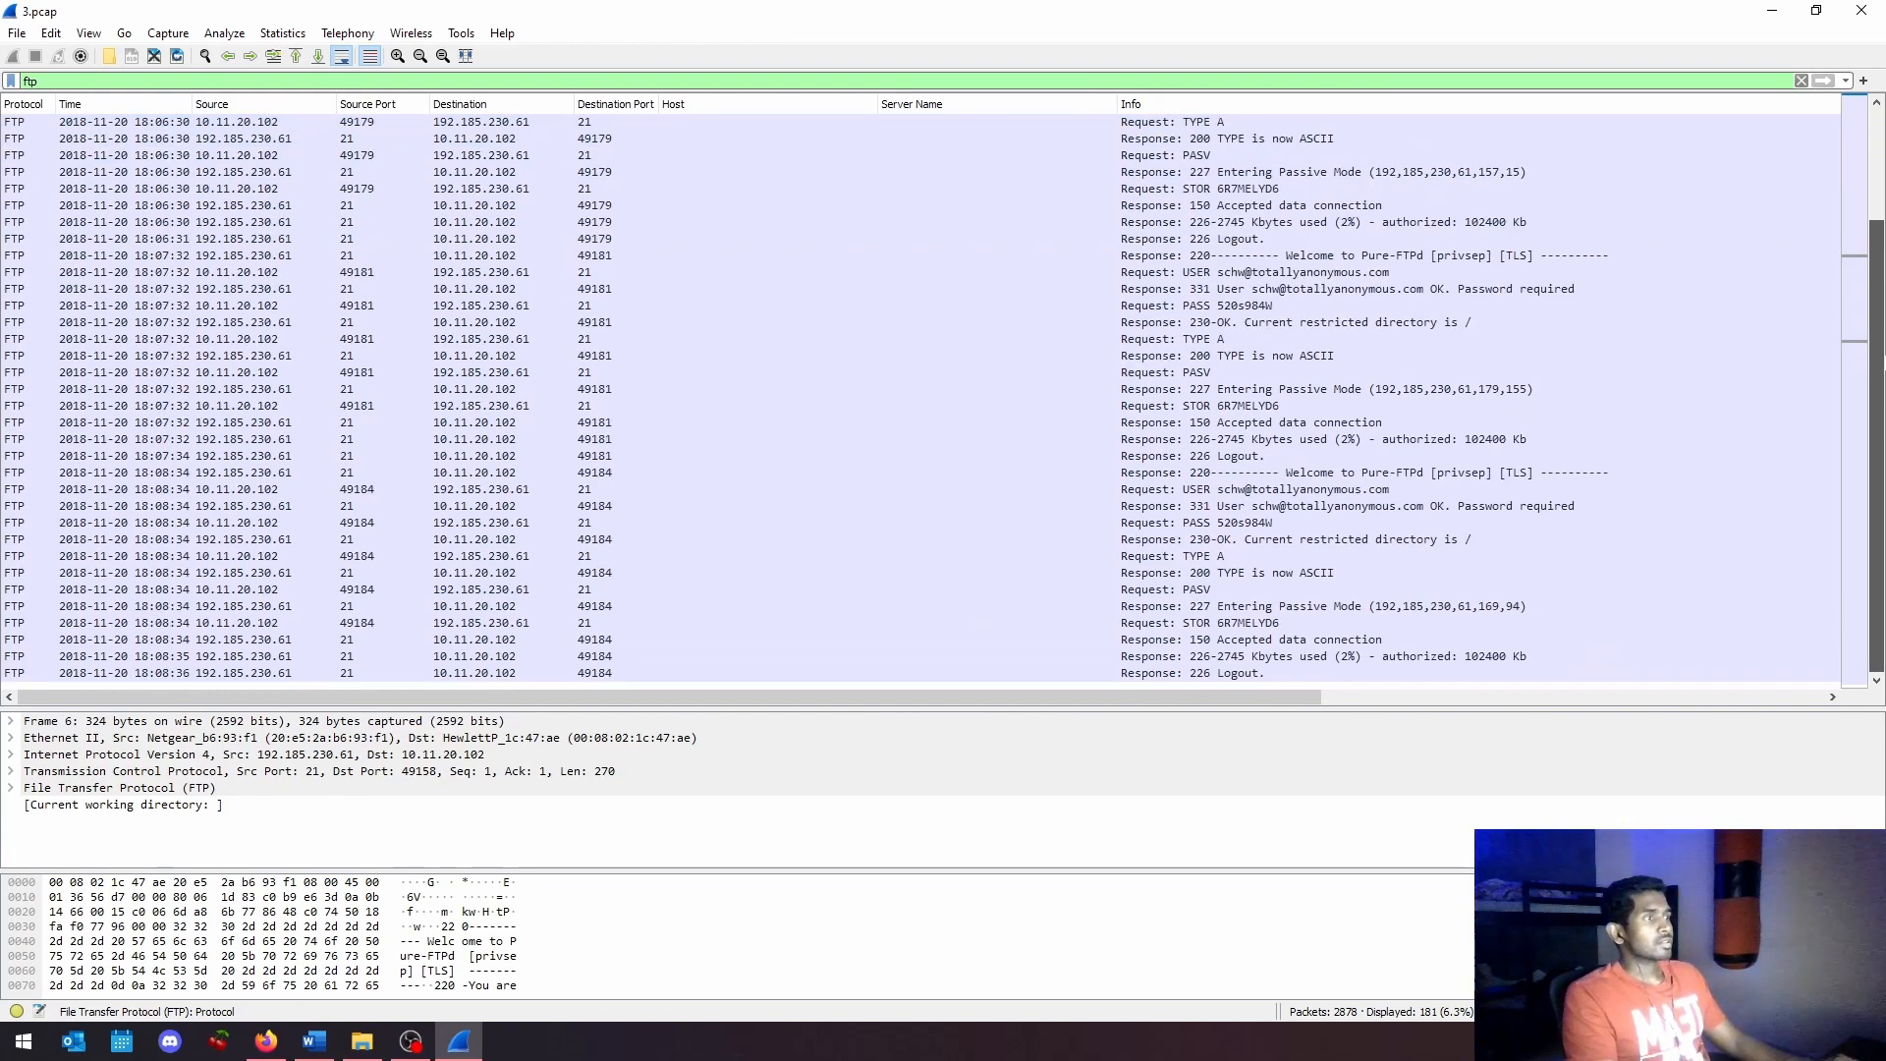
left_click_drag(1884, 361, 1883, 175)
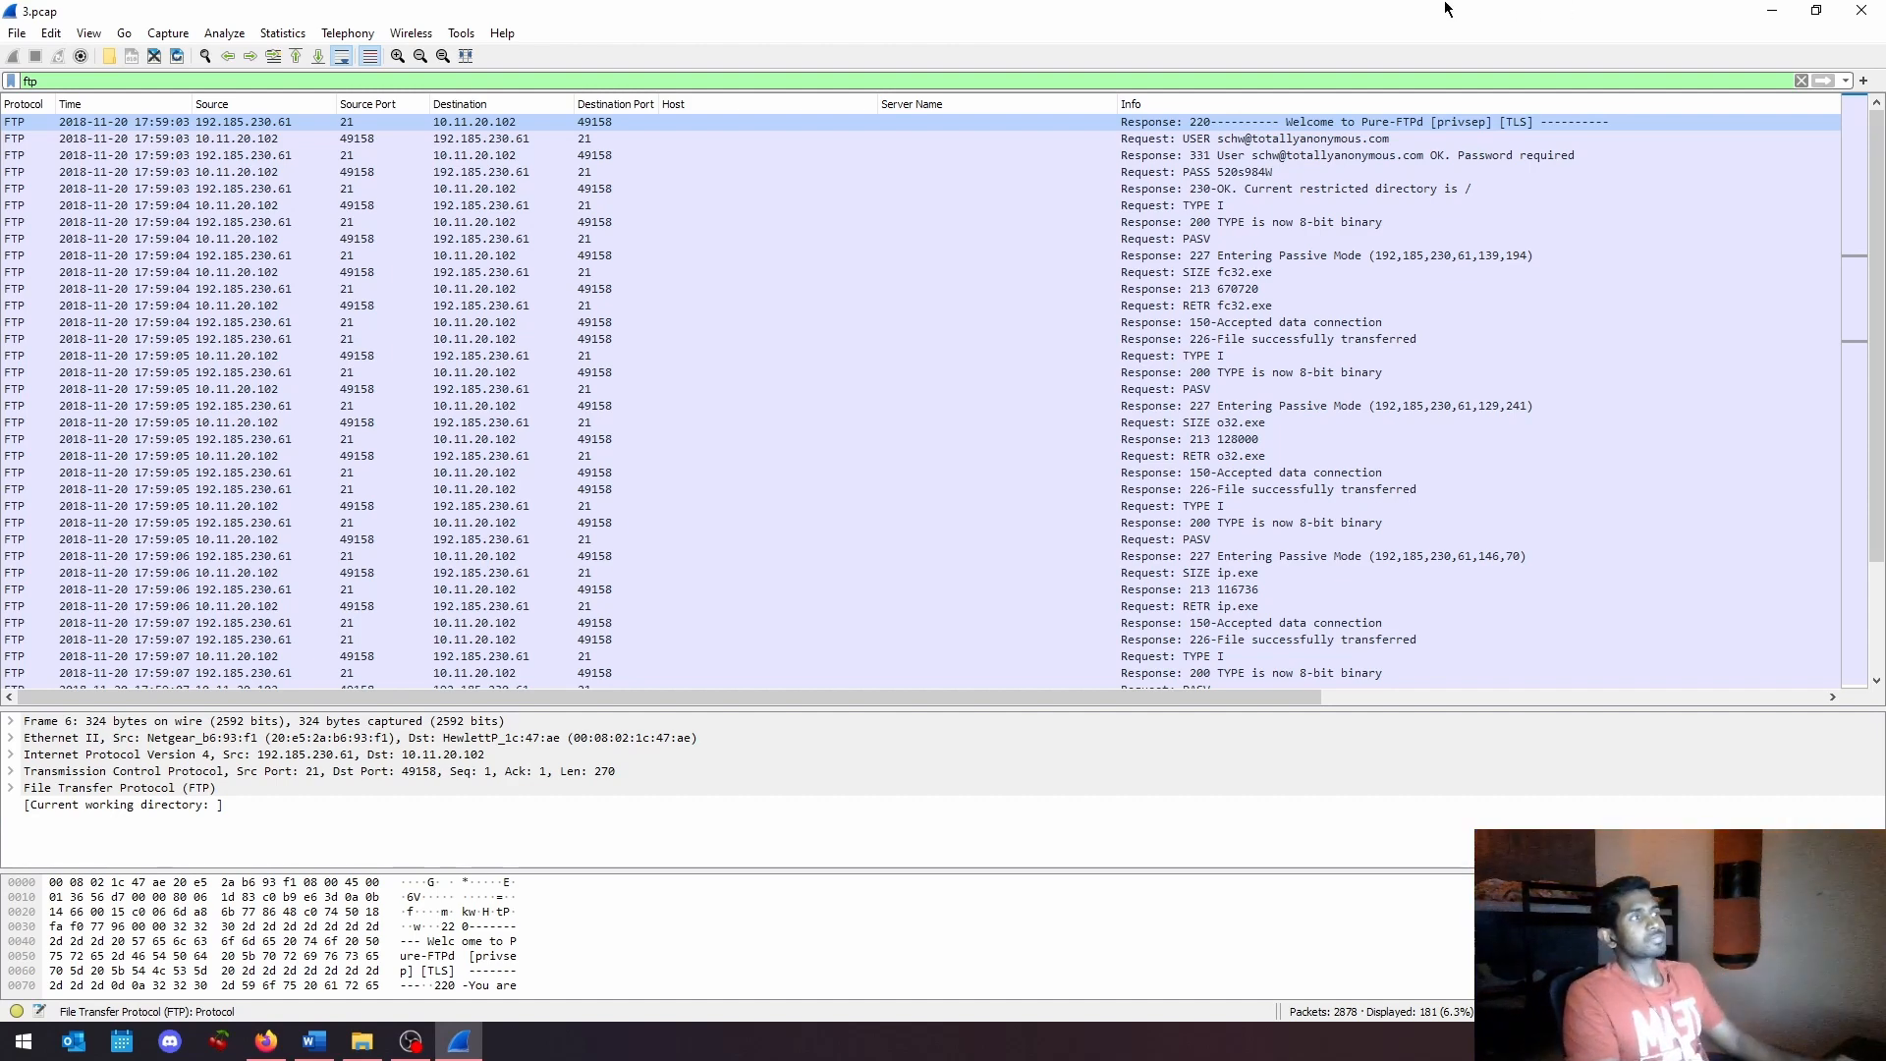
Step: Examine the USER and PASS login requests and the server's password-required response at the start of the FTP list
left_click(1223, 139)
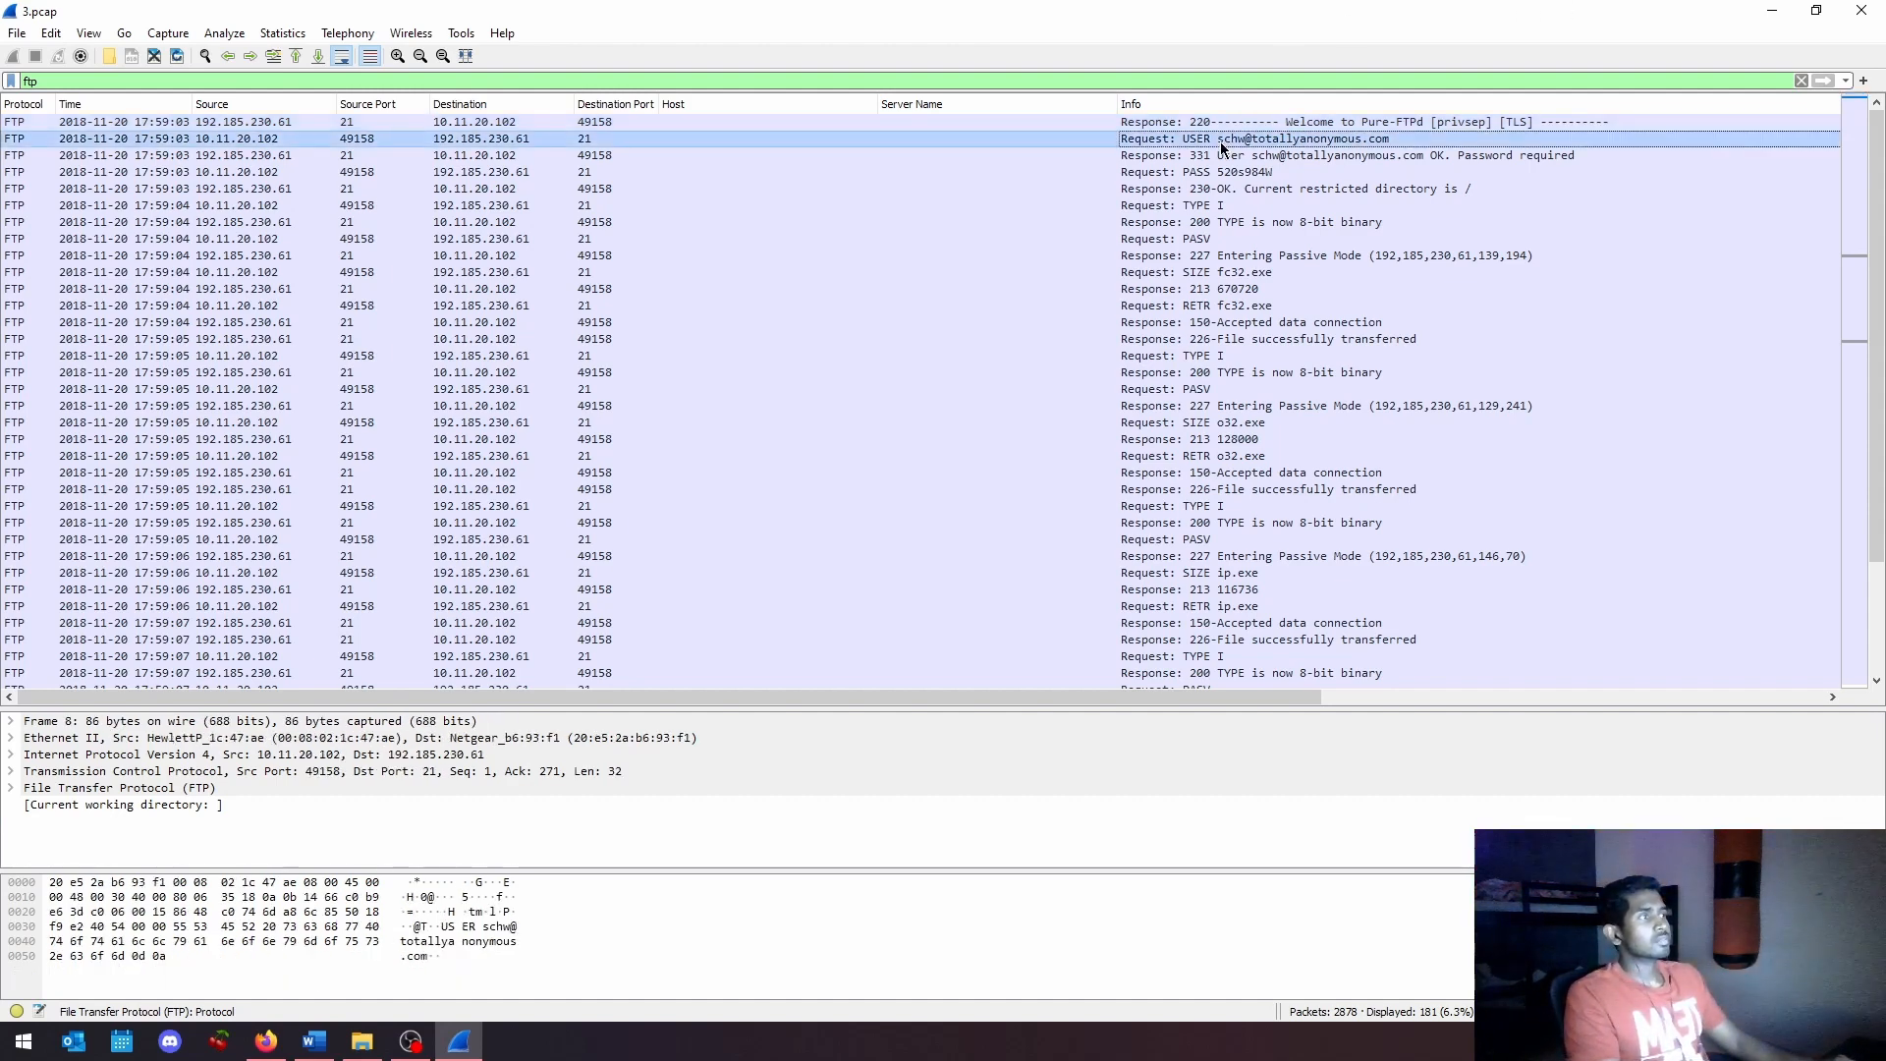
left_click(1275, 155)
left_click(1295, 140)
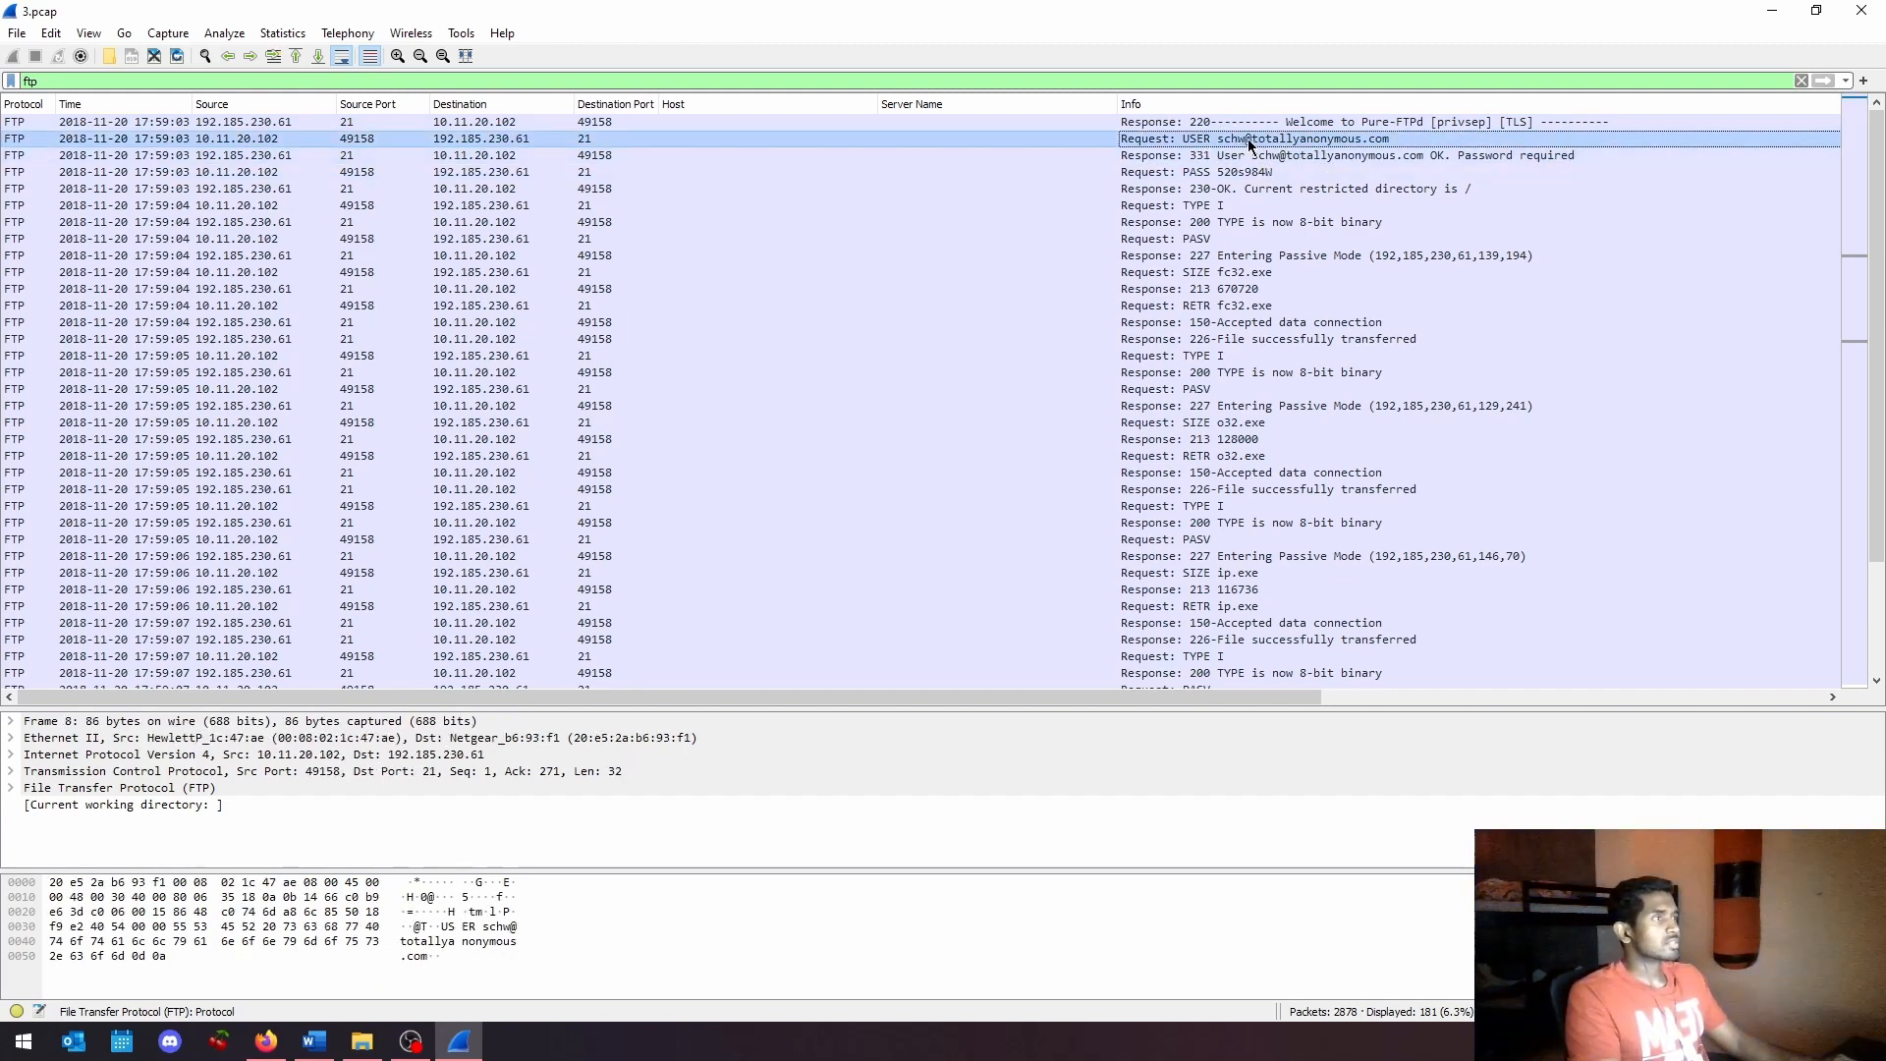
left_click(1277, 173)
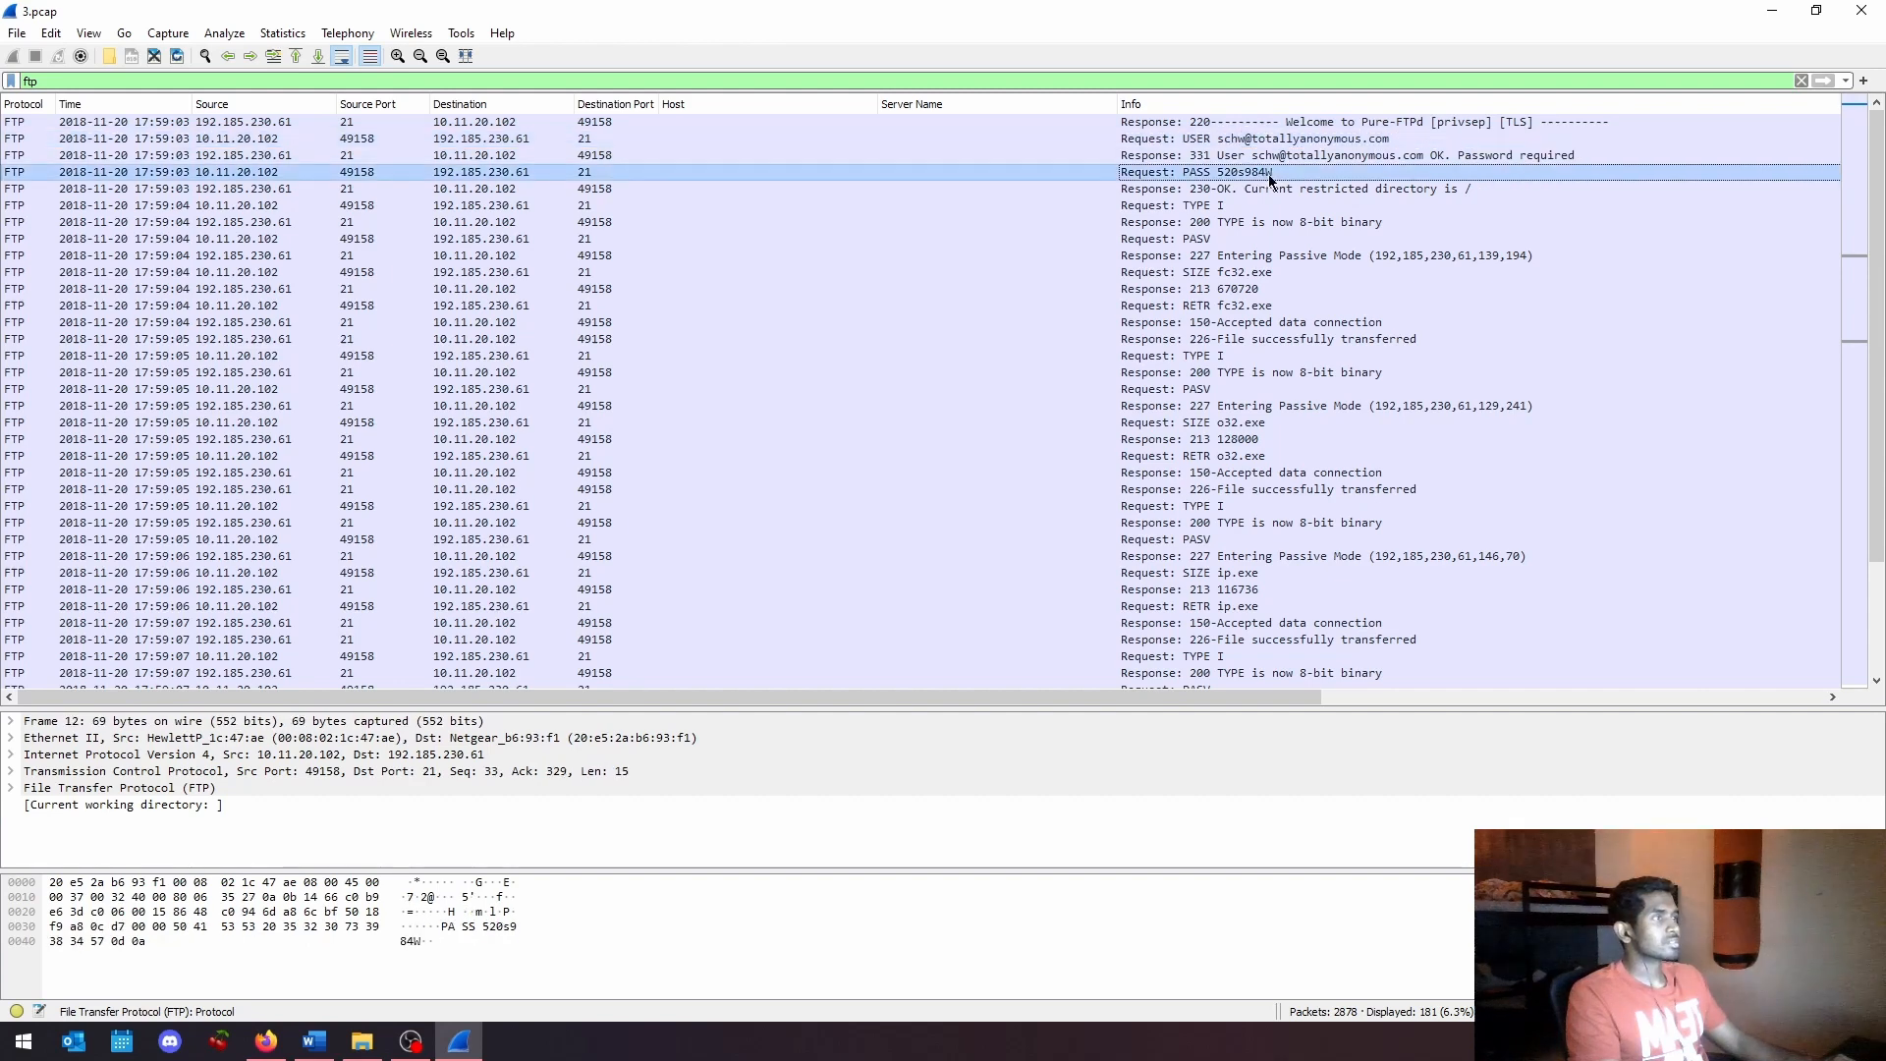
Step: Examine the FTP SIZE and RETR requests for the executables fc32.exe, o32.exe, ip.exe and fc64.exe
left_click(1253, 273)
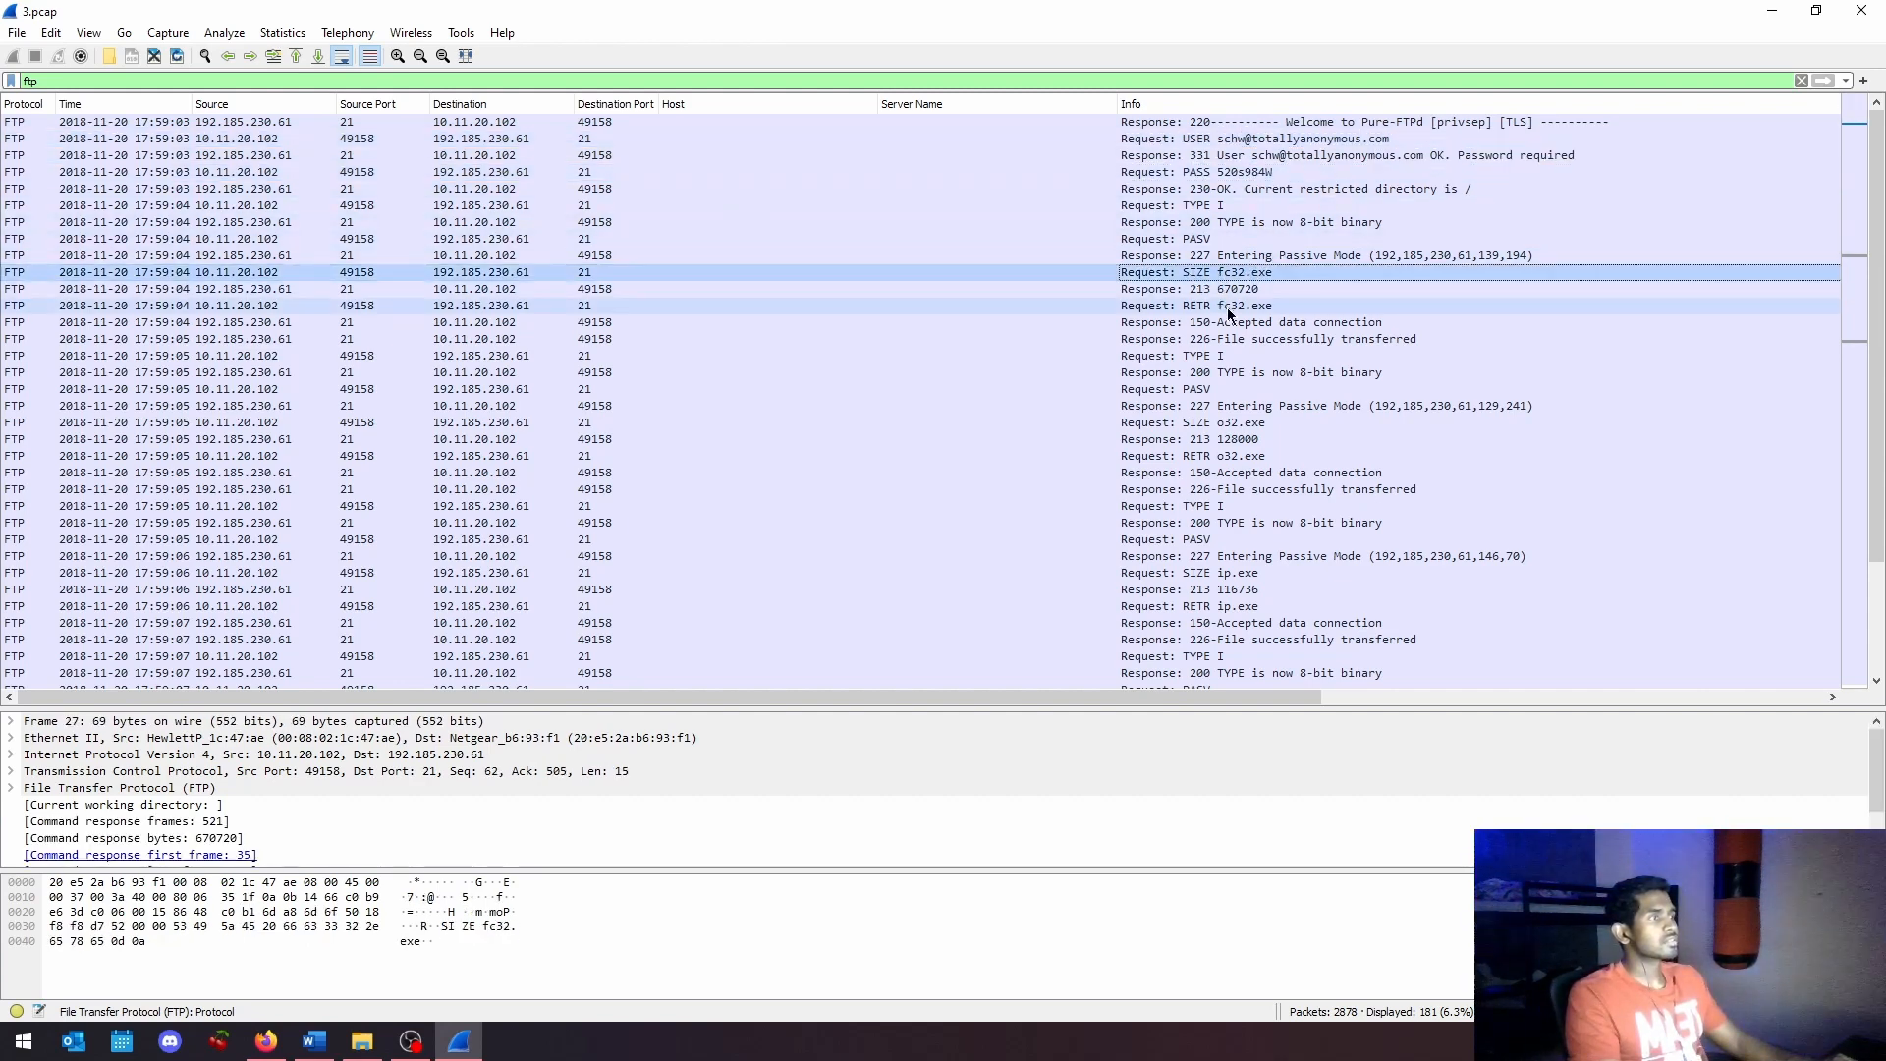
left_click(1203, 309)
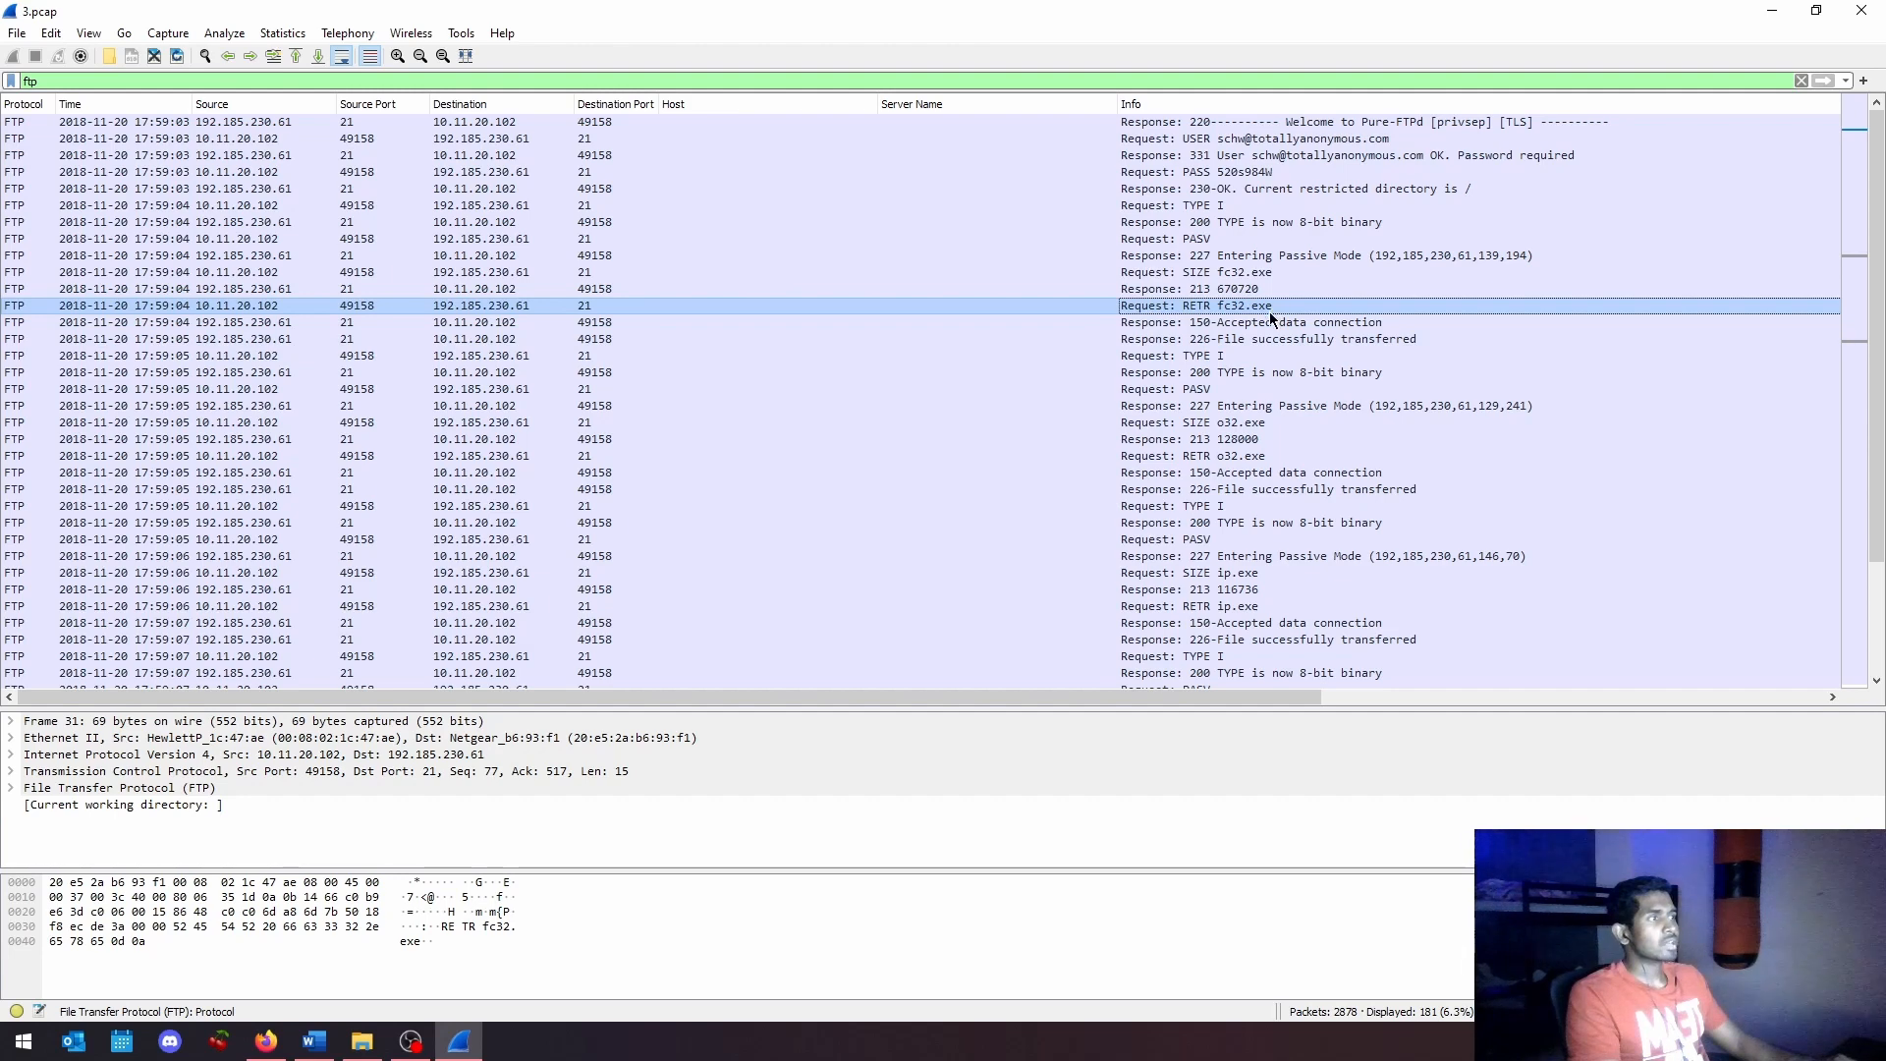
left_click(1252, 457)
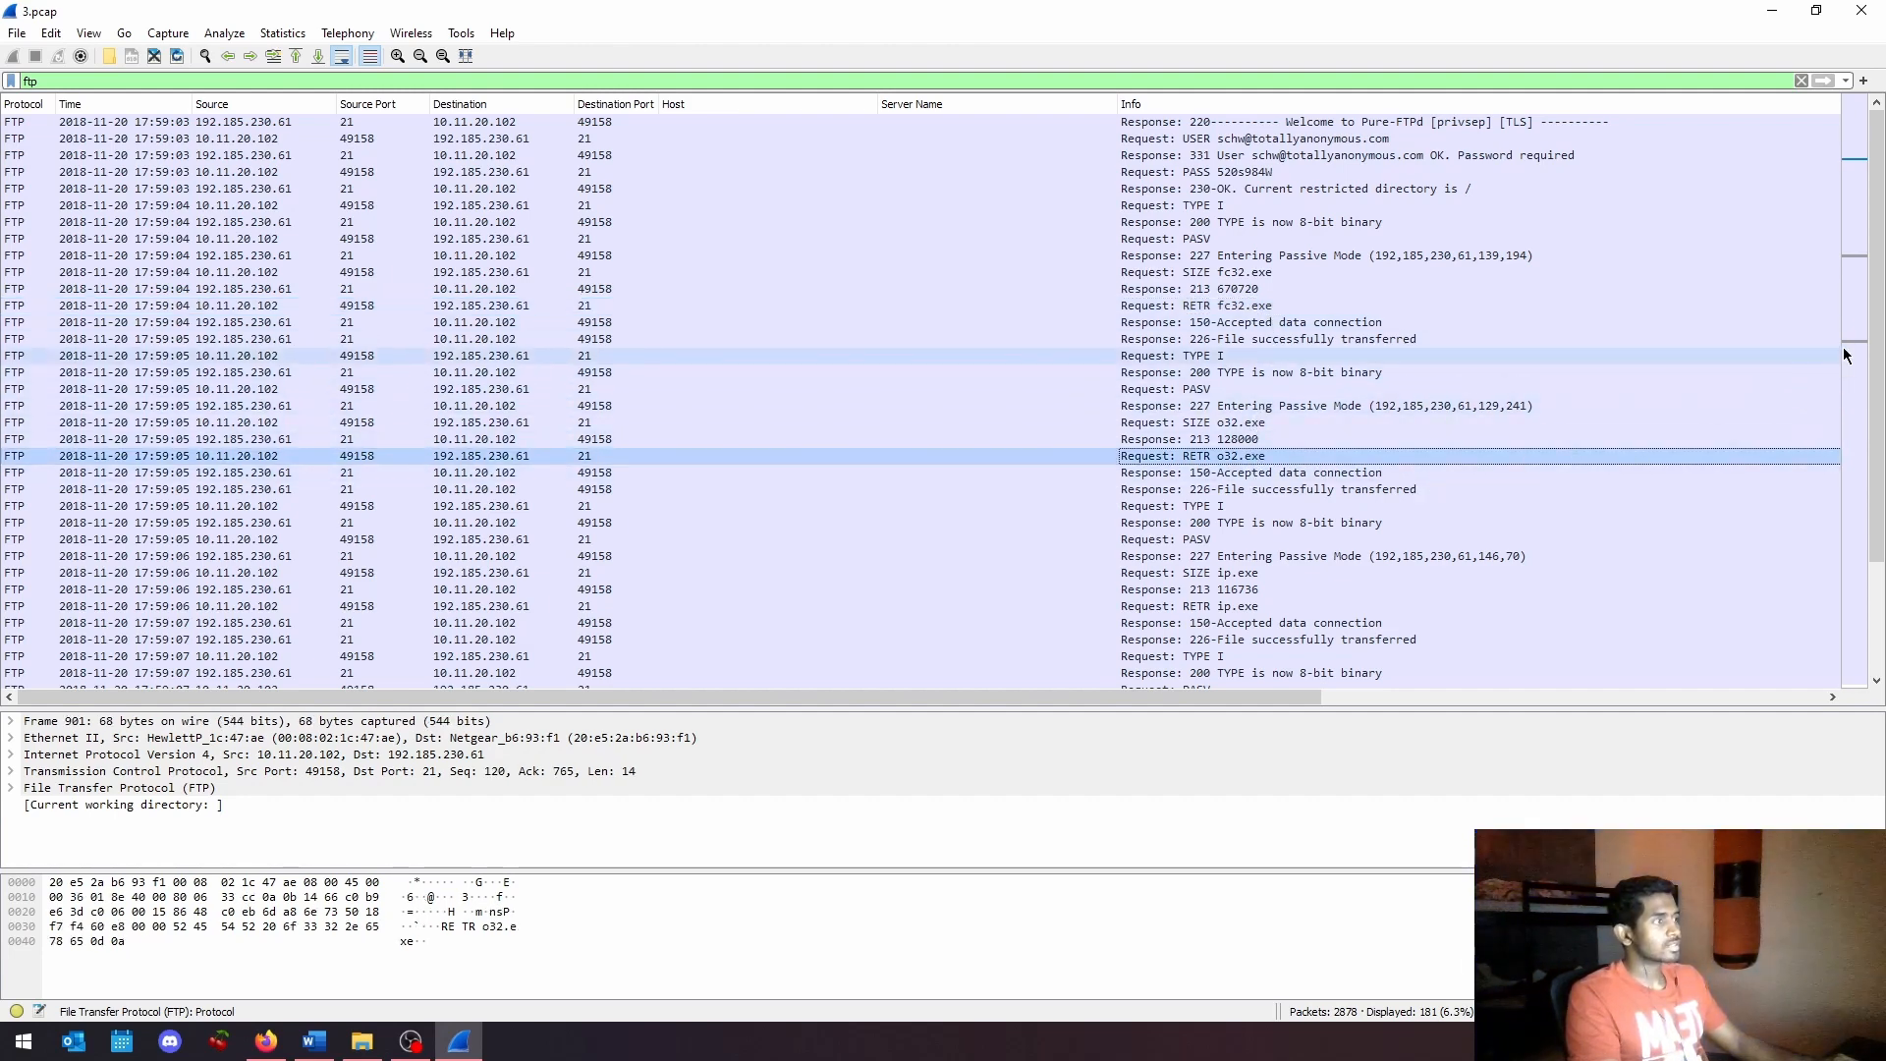
left_click(1269, 607)
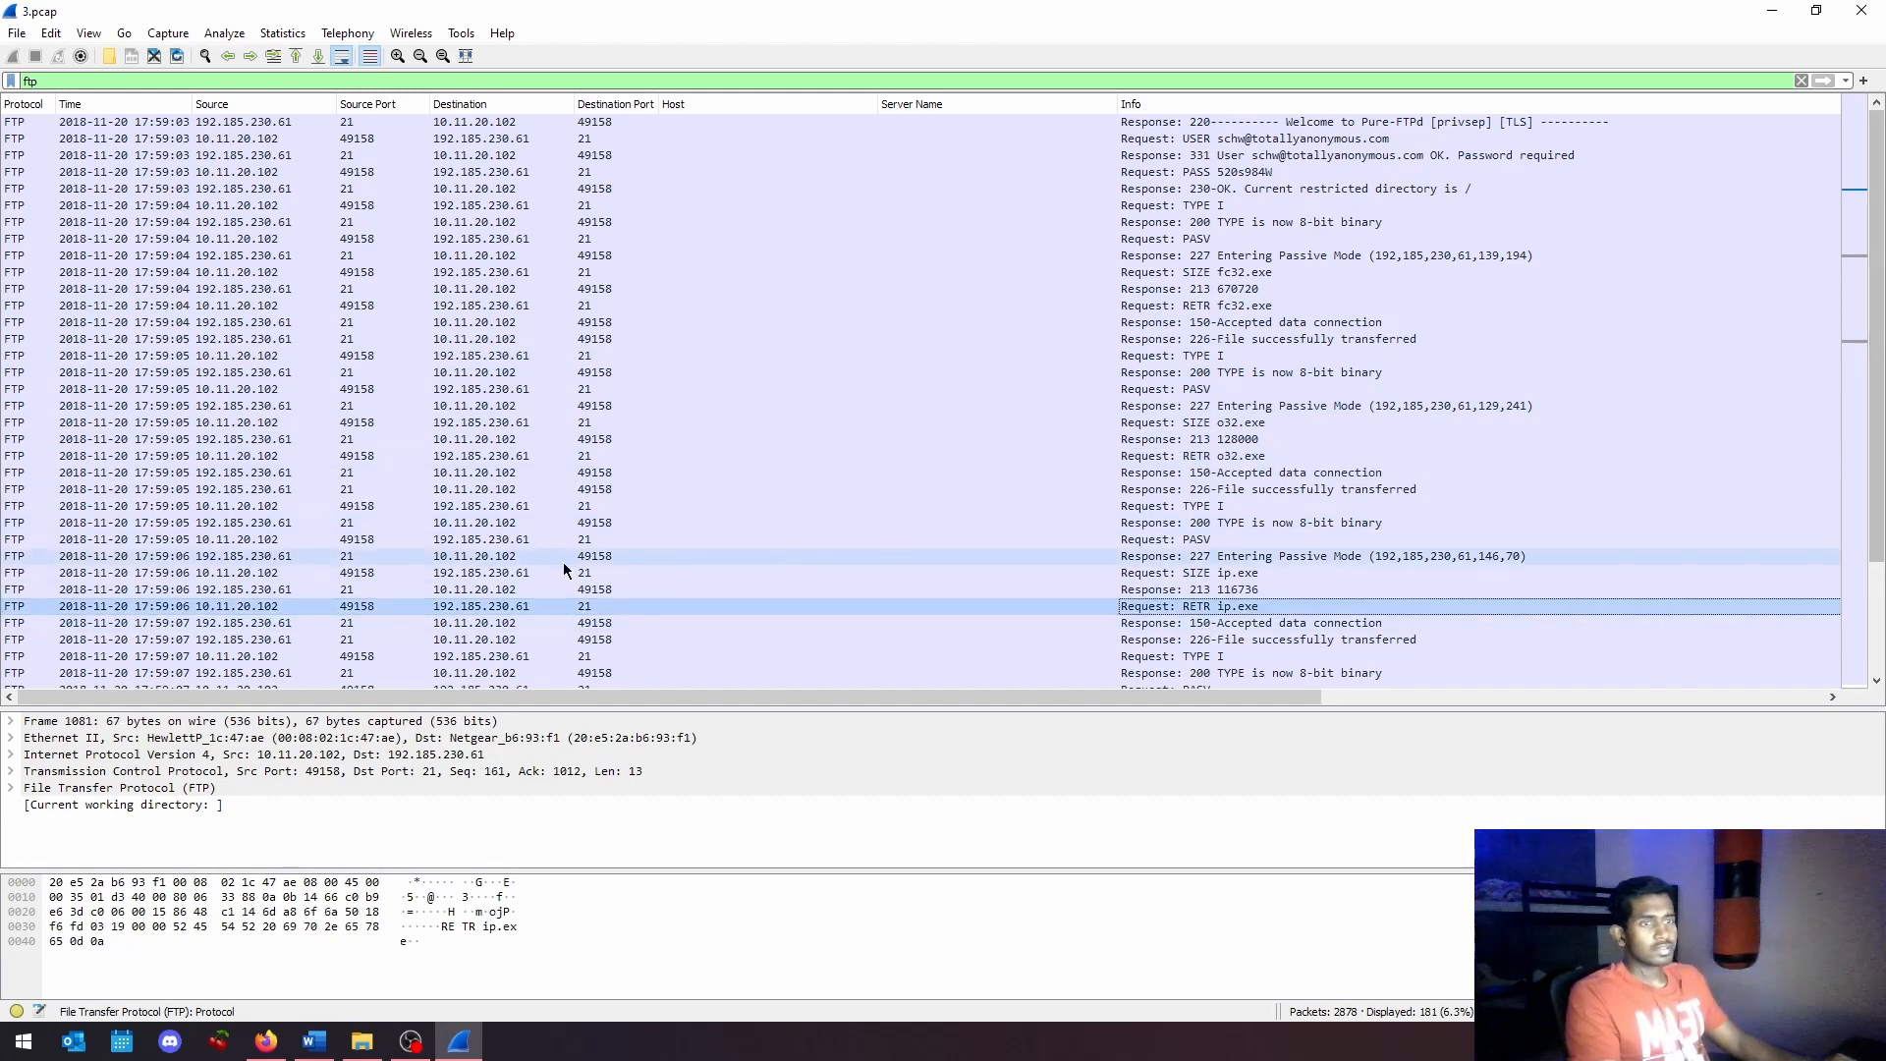
scroll(181, 405, "down", 4)
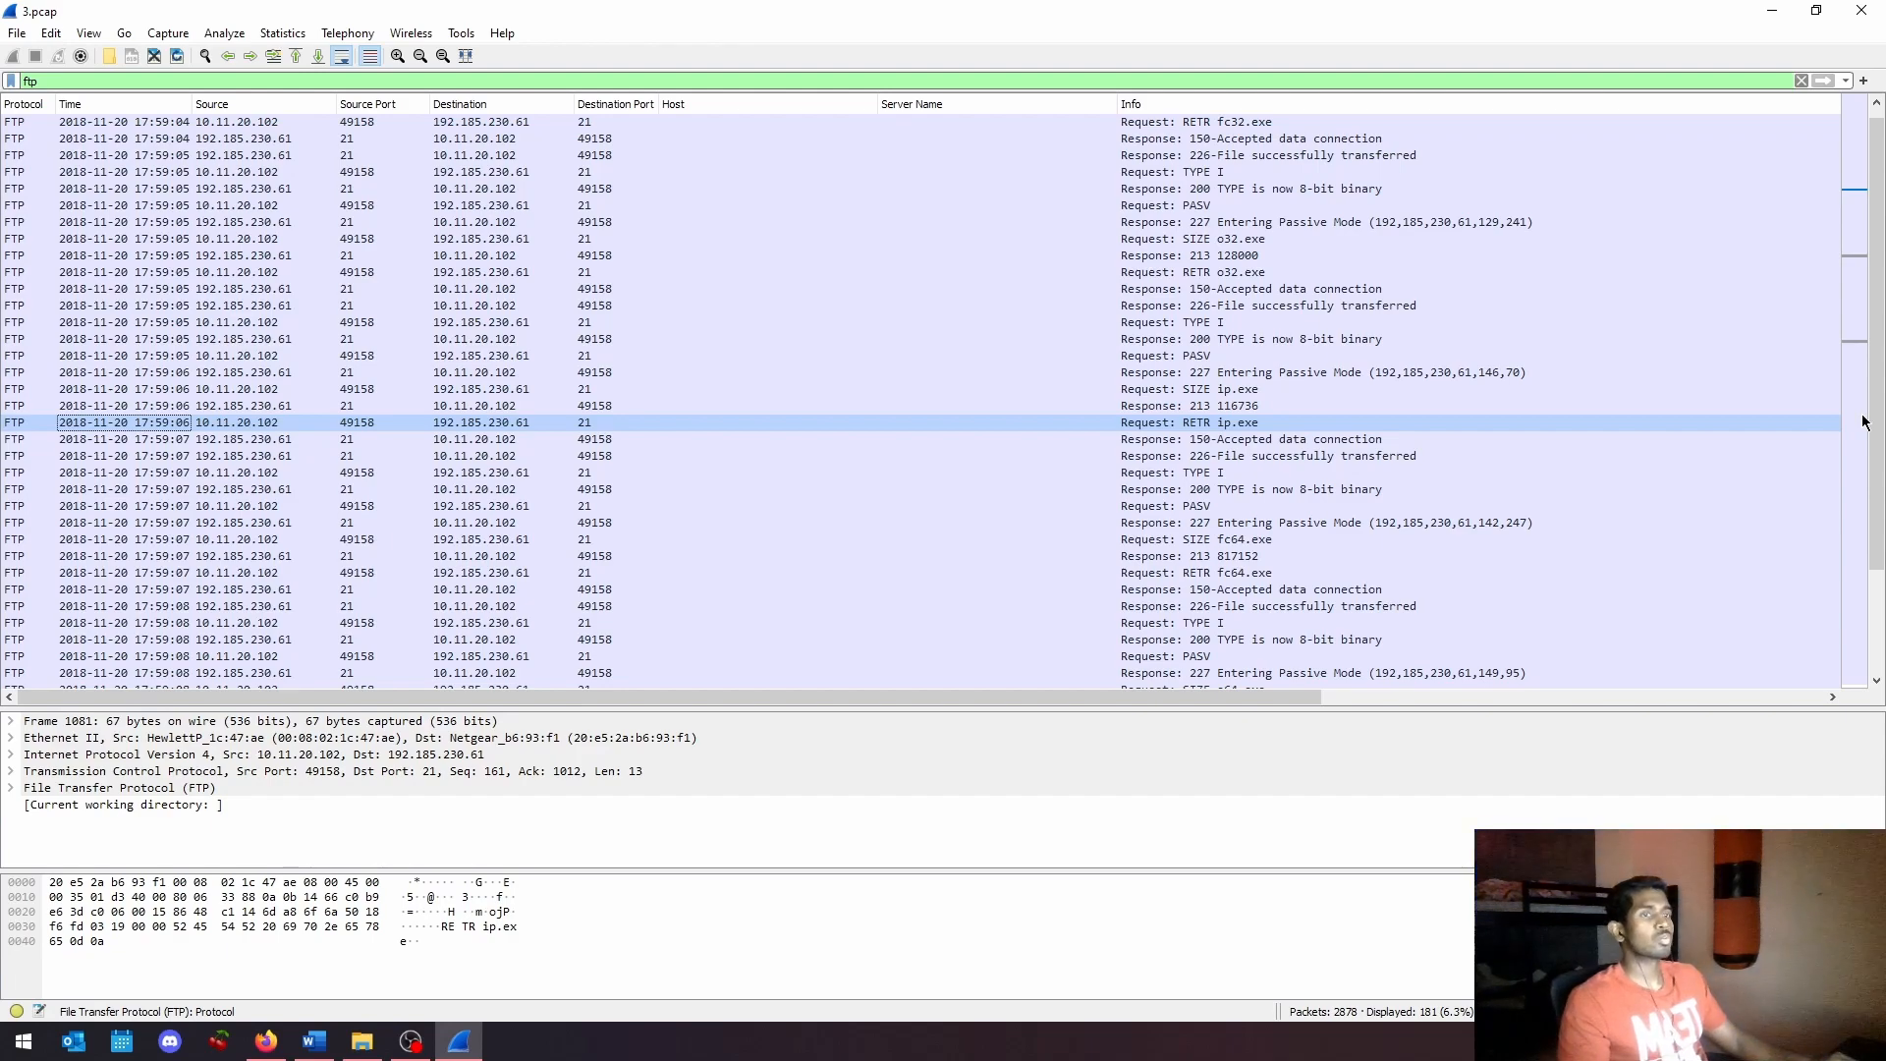
scroll(1879, 439, "down", 9)
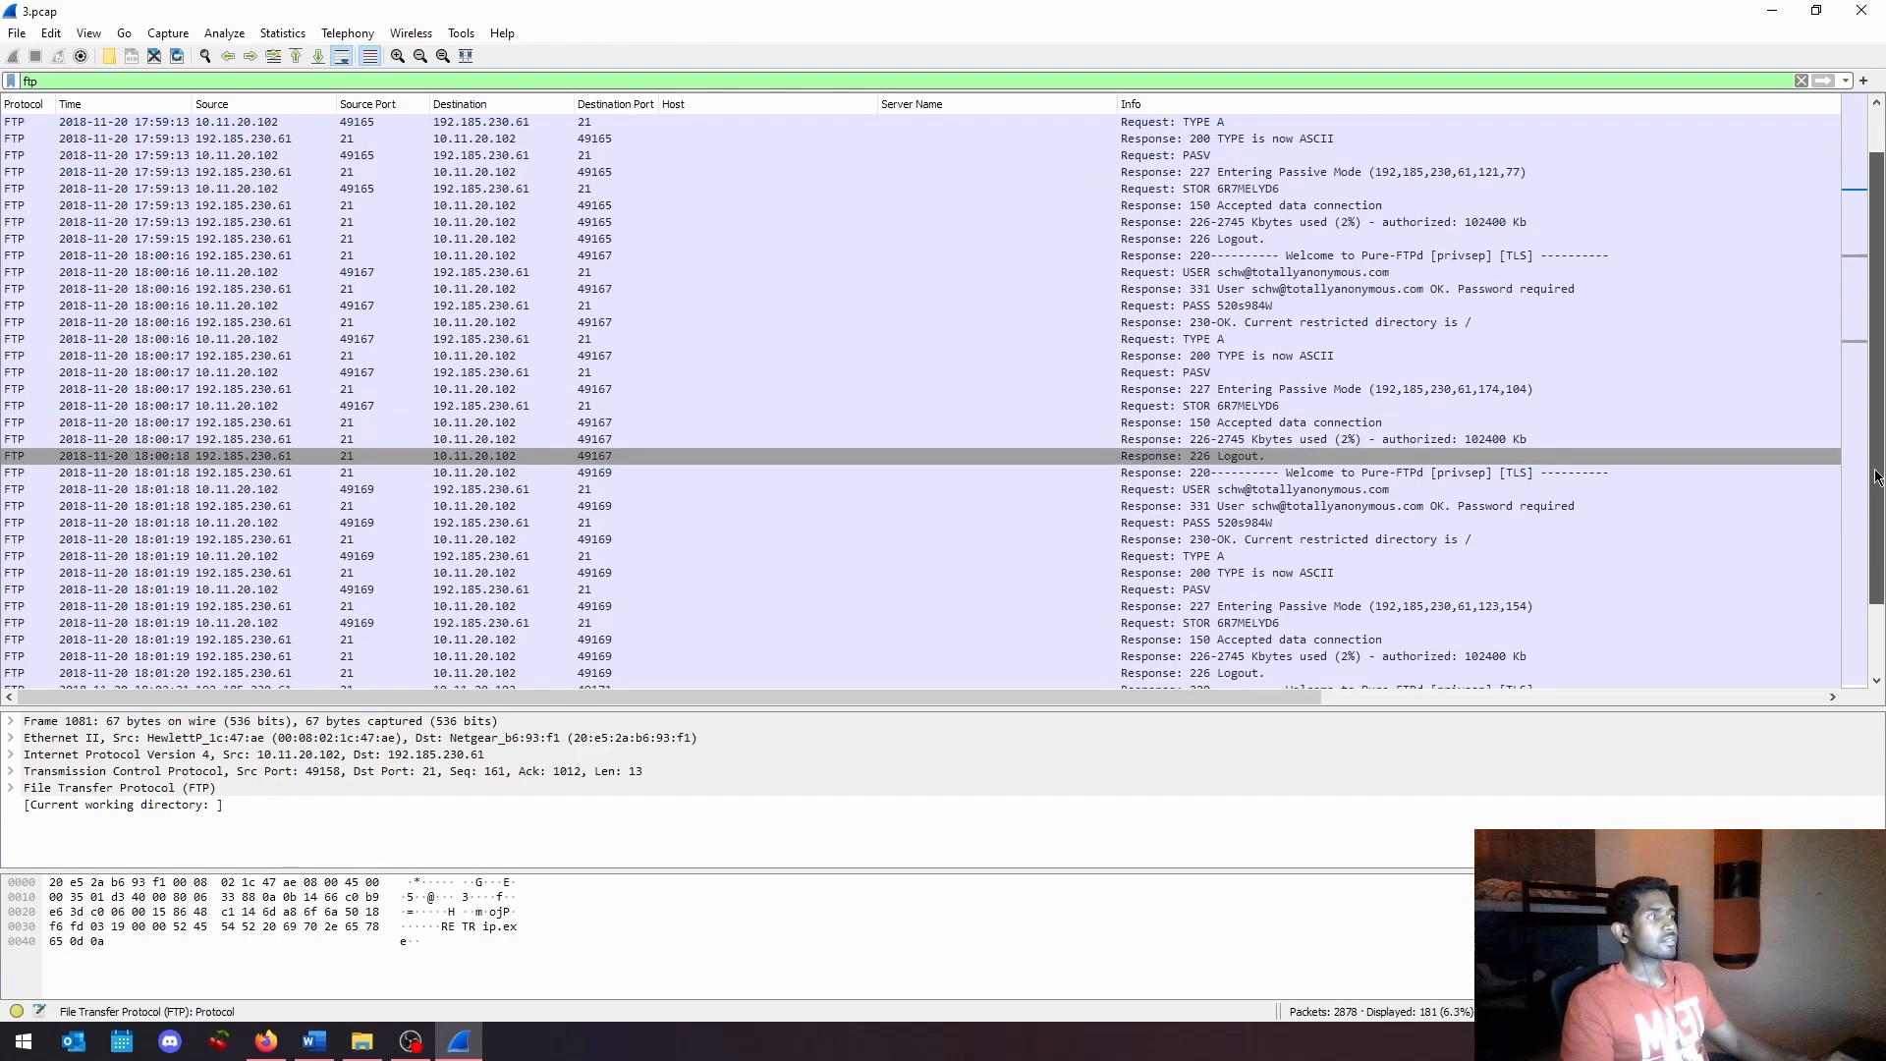
scroll(920, 393, "up", 7)
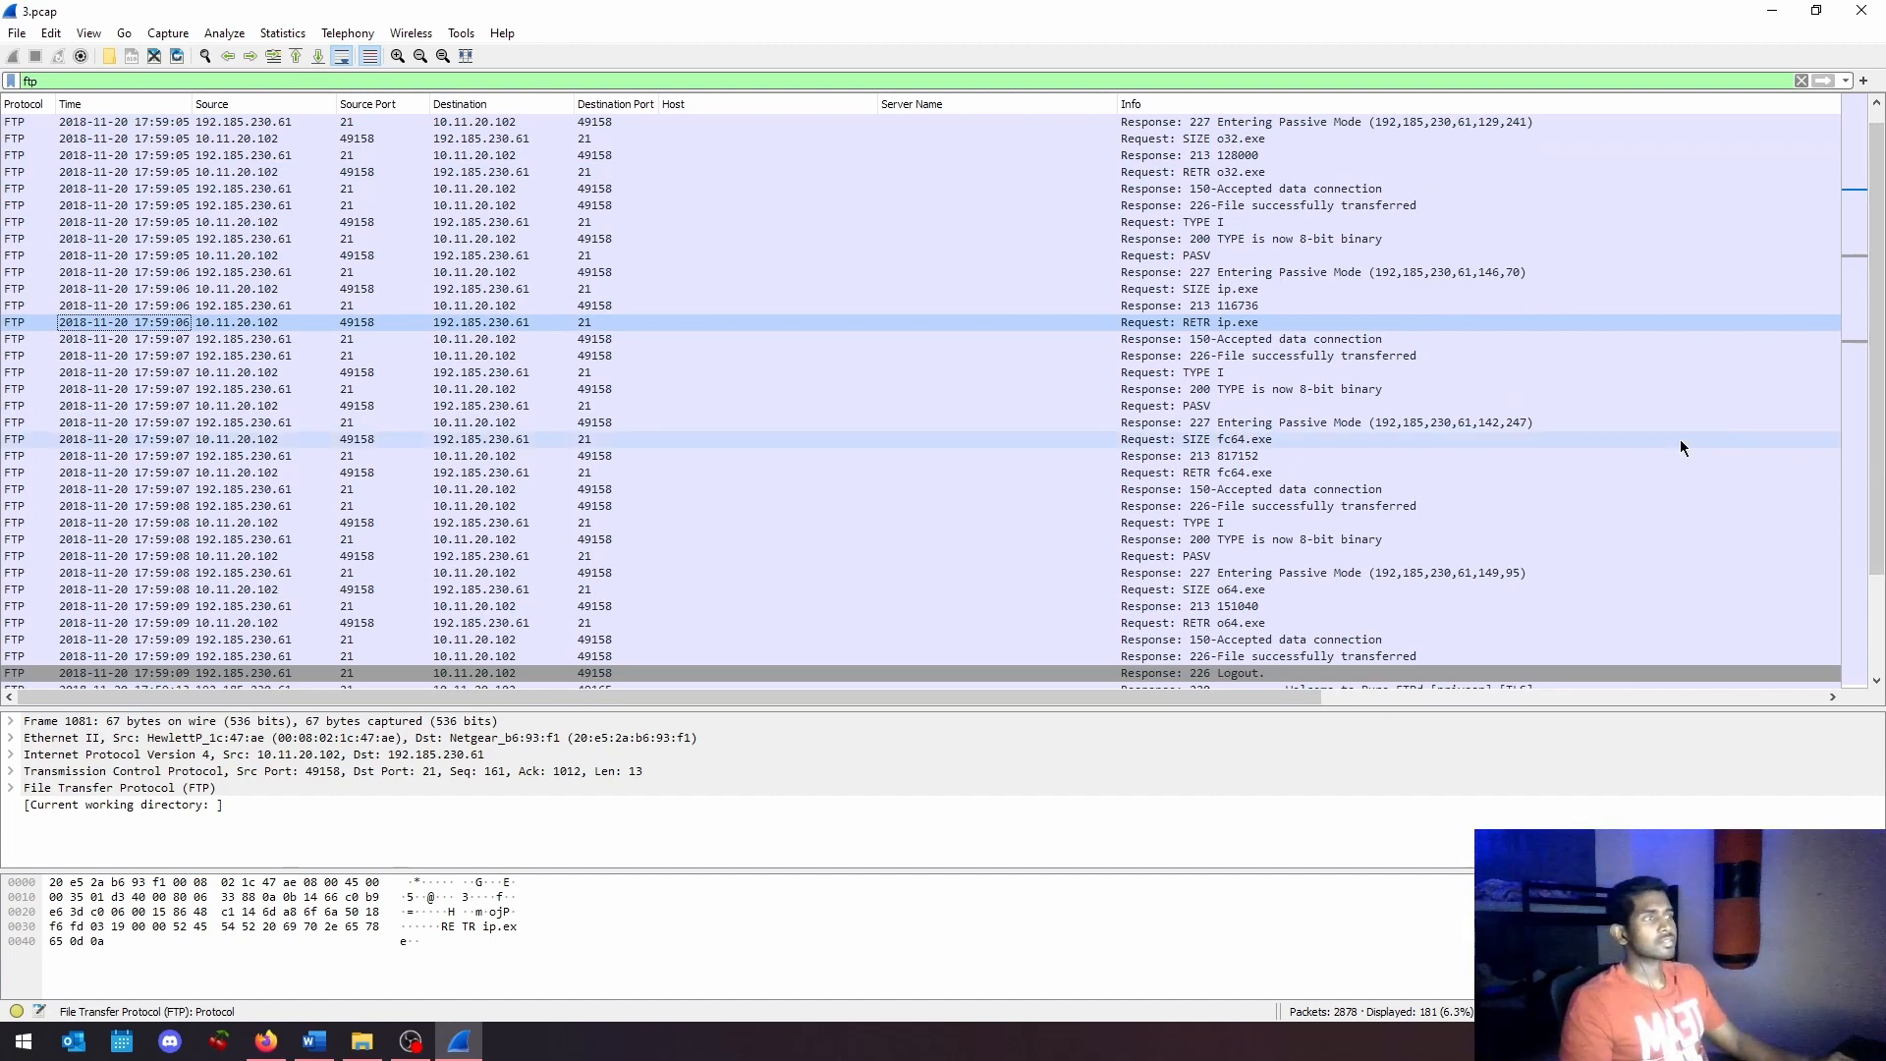
left_click(1257, 322)
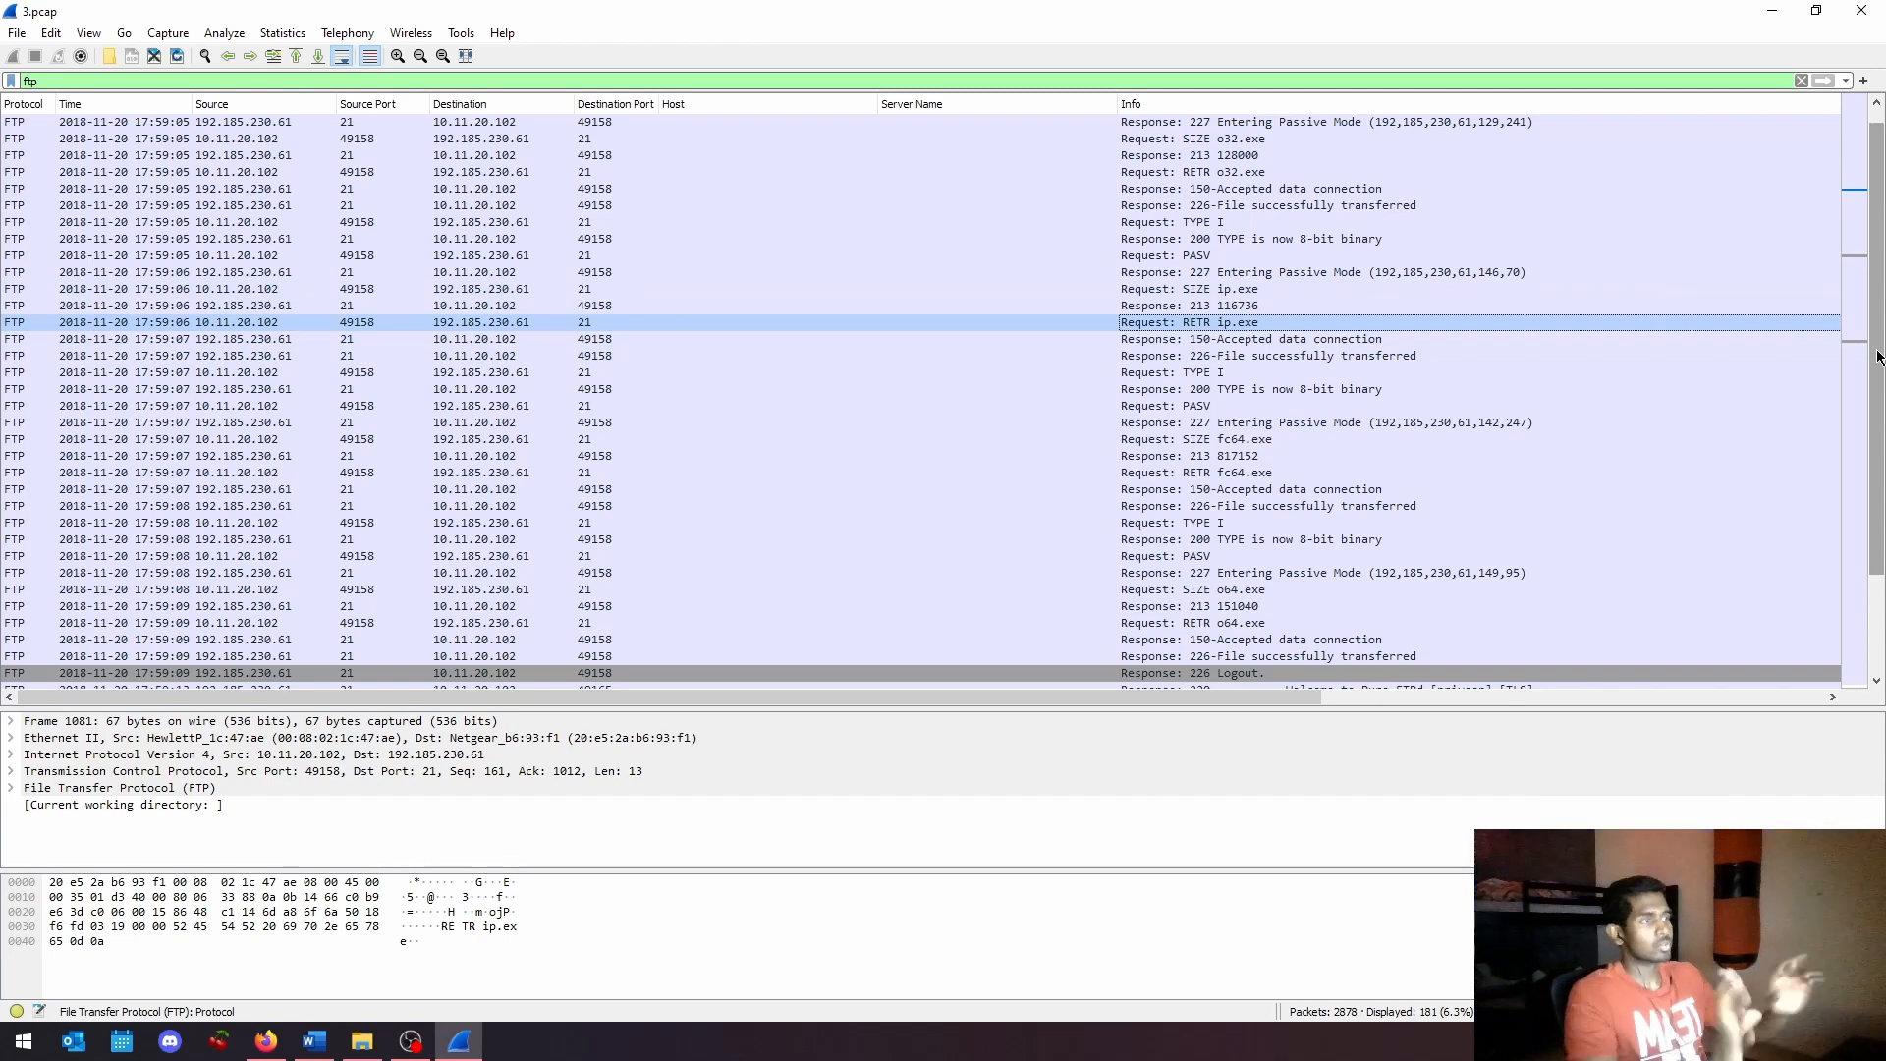
left_click(1277, 439)
left_click(1274, 475)
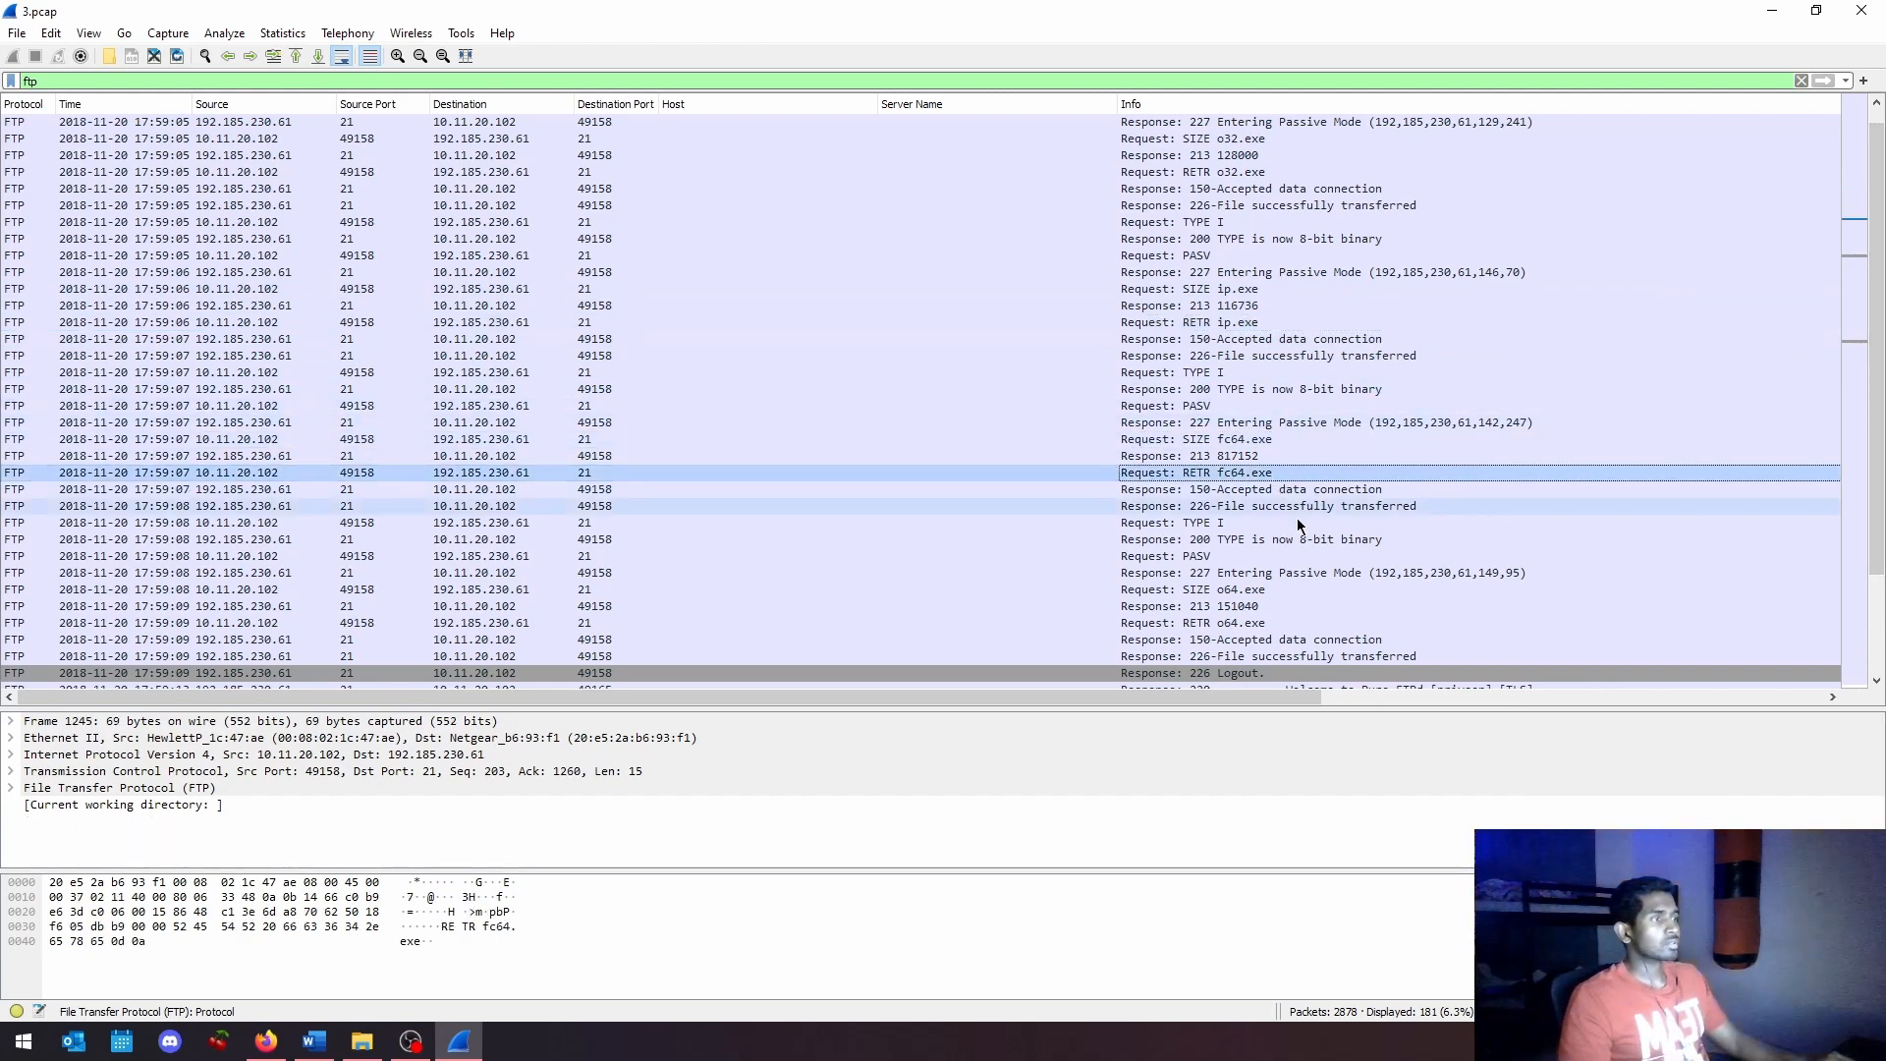
left_click(1240, 558)
left_click(1267, 475)
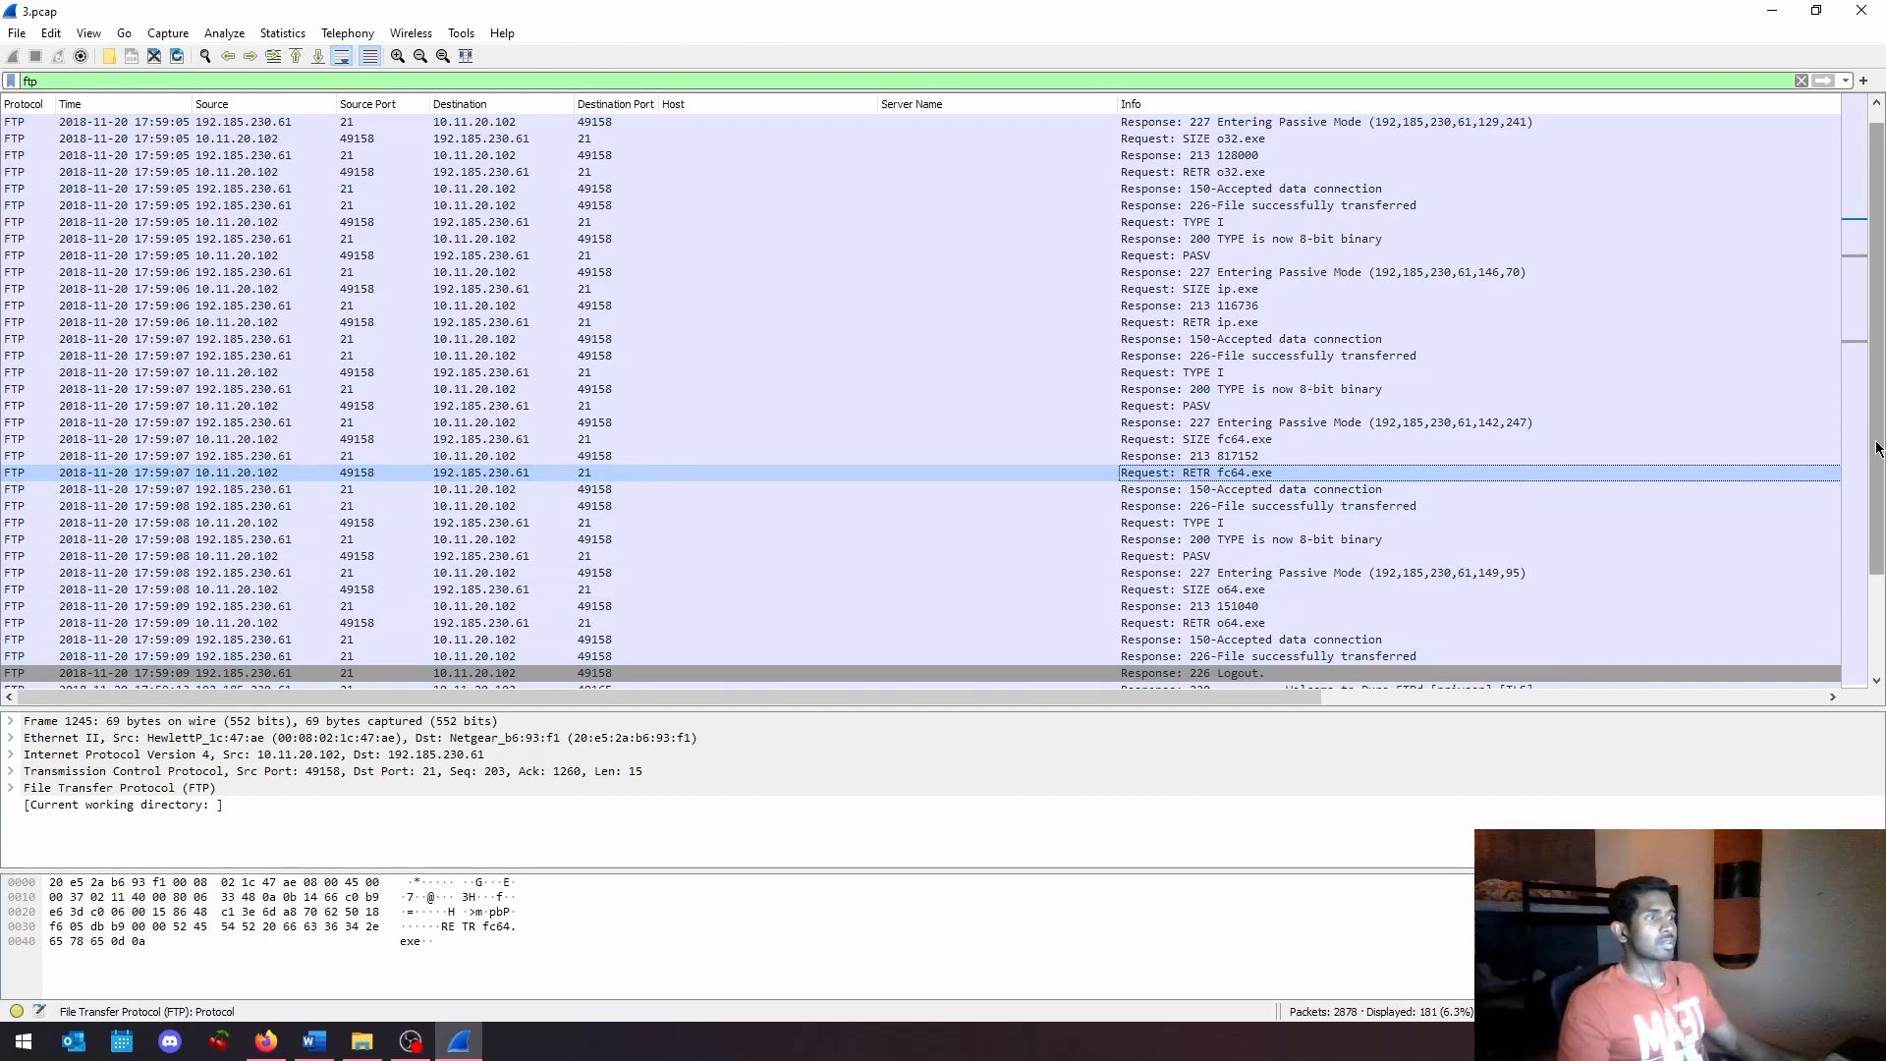
Step: Inspect the first STOR upload request and review the repeated FTP upload sessions through the end of the list
left_click_drag(1876, 449, 1879, 467)
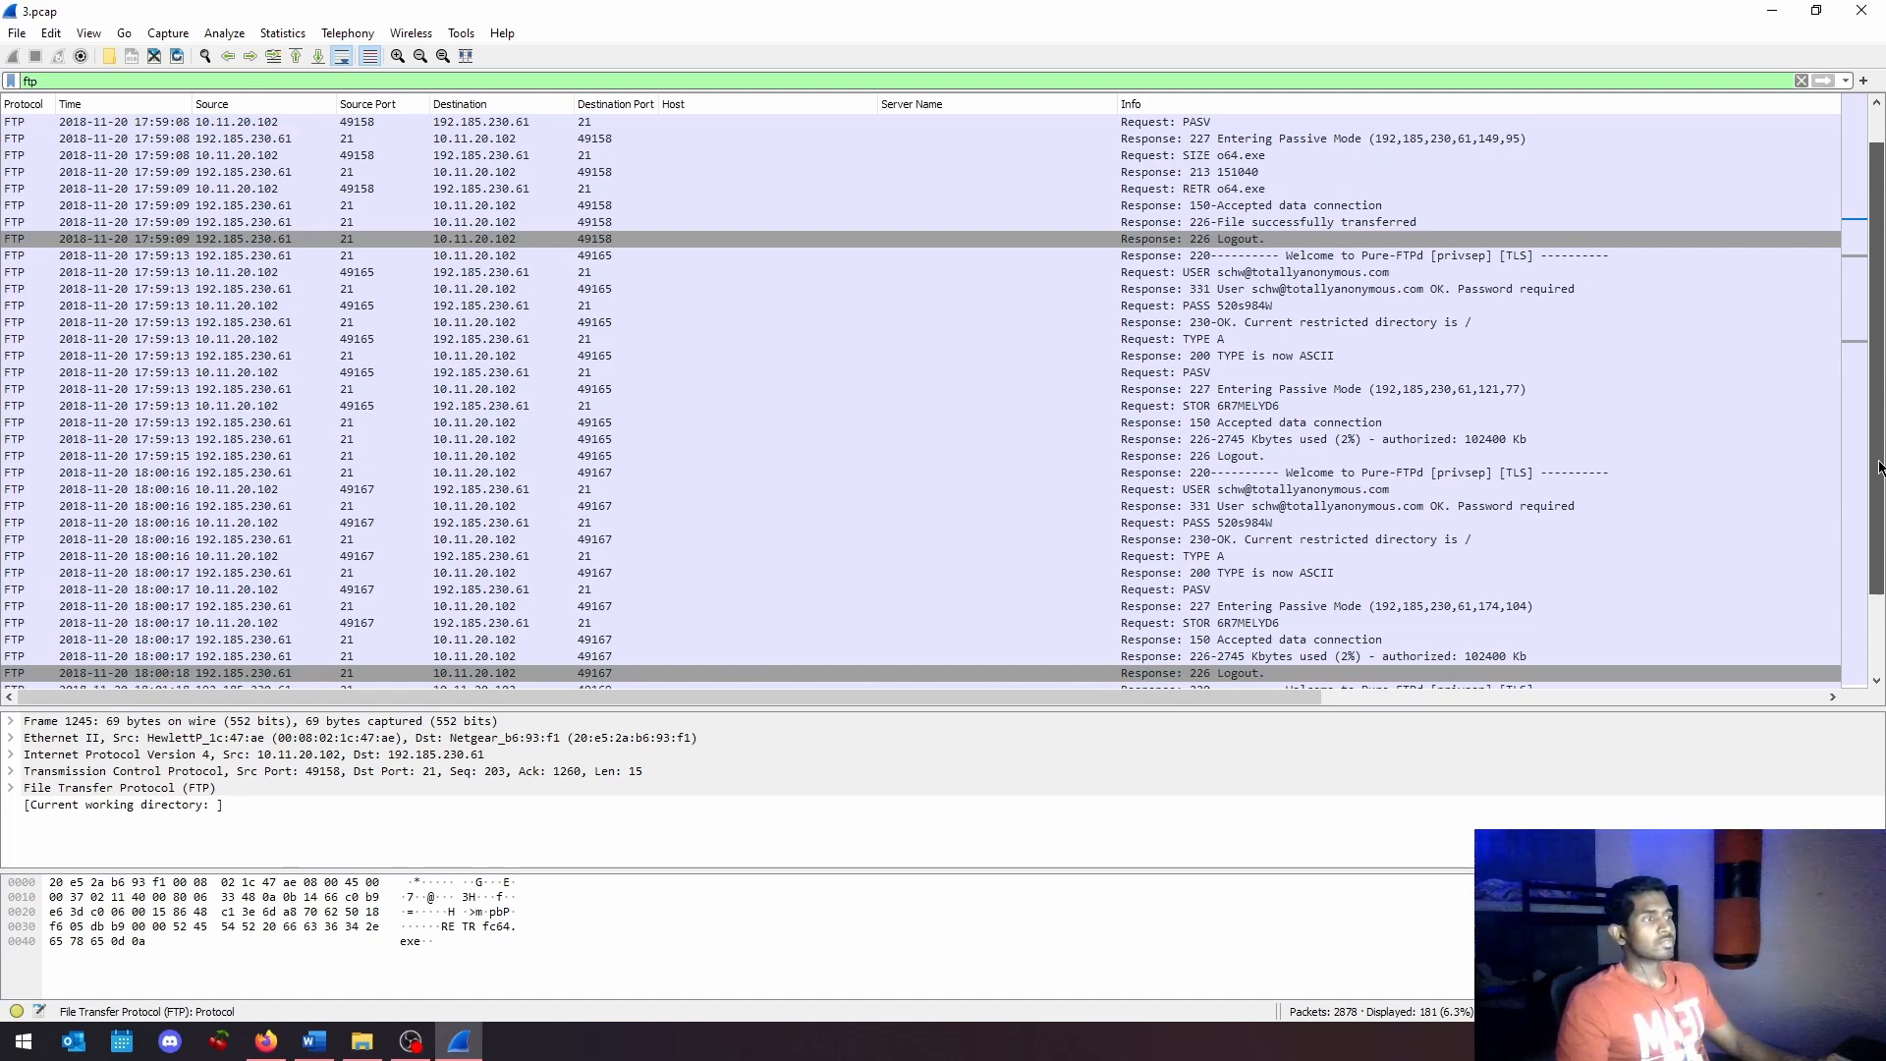
left_click(1176, 407)
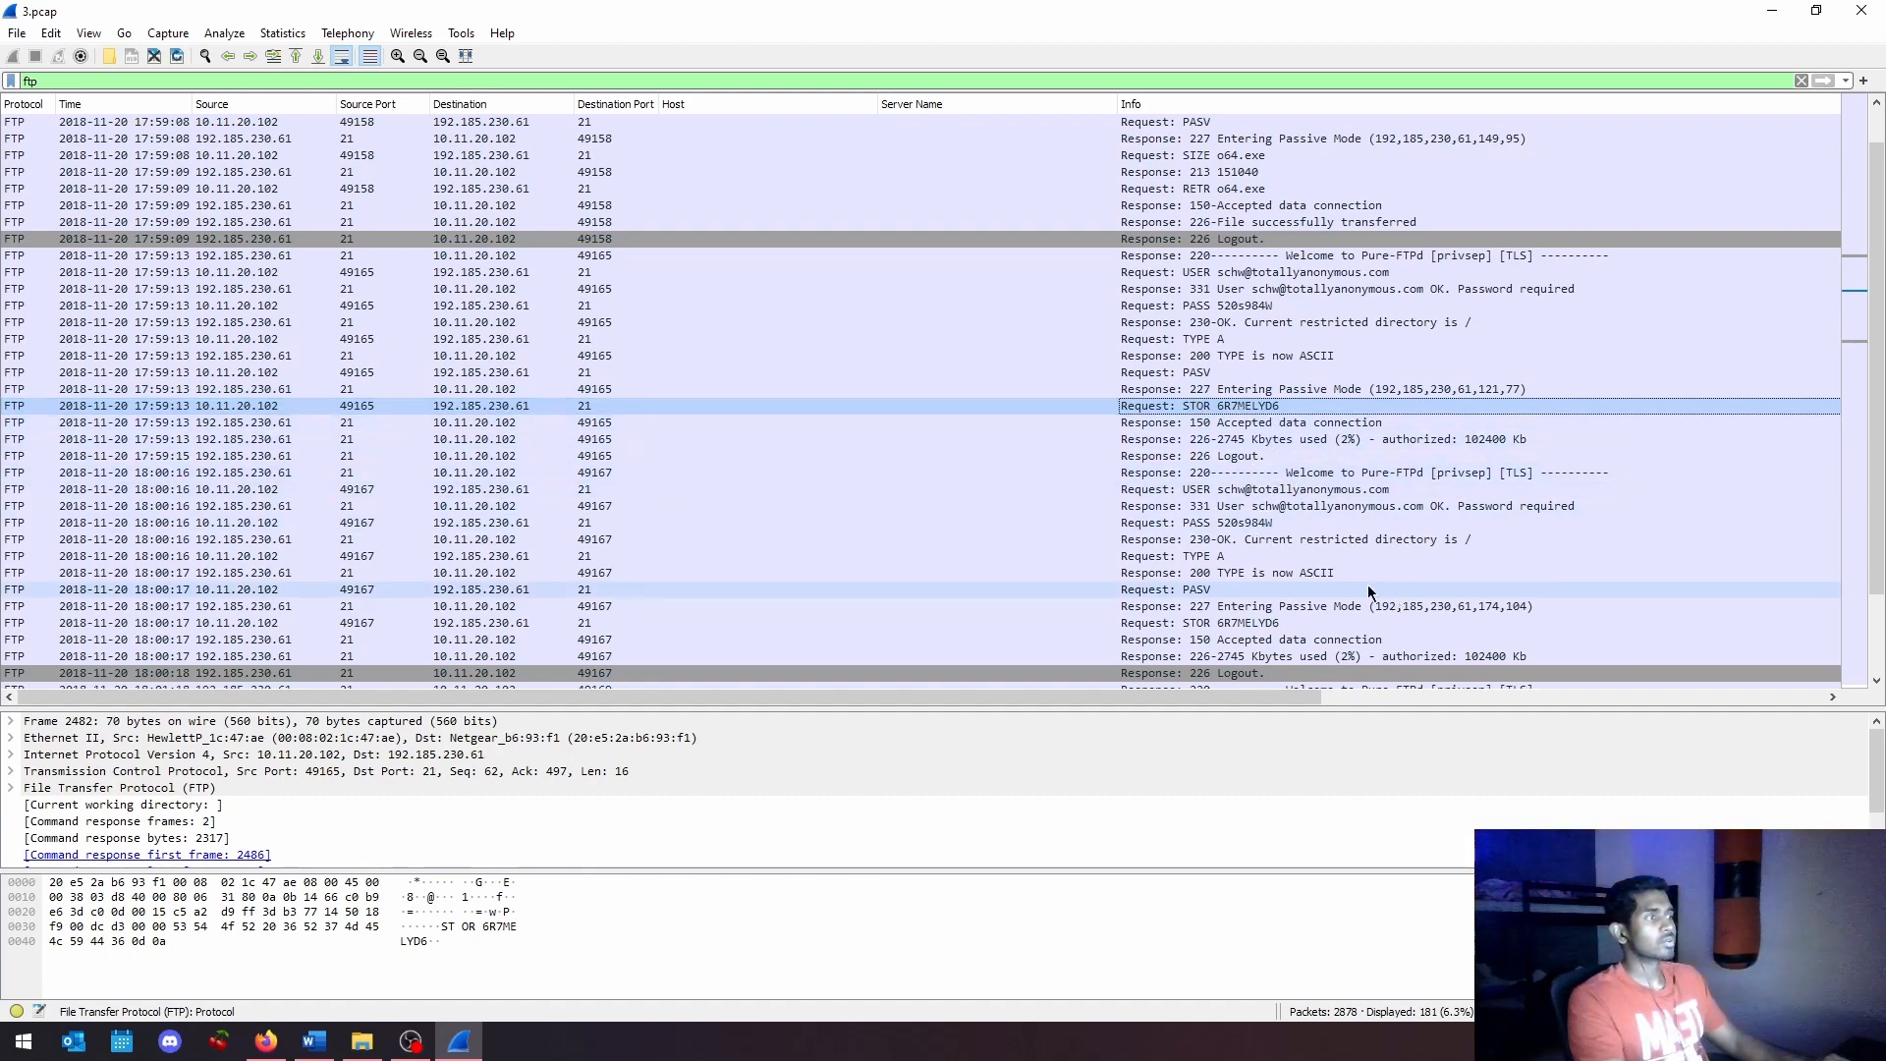
scroll(1805, 516, "down", 10)
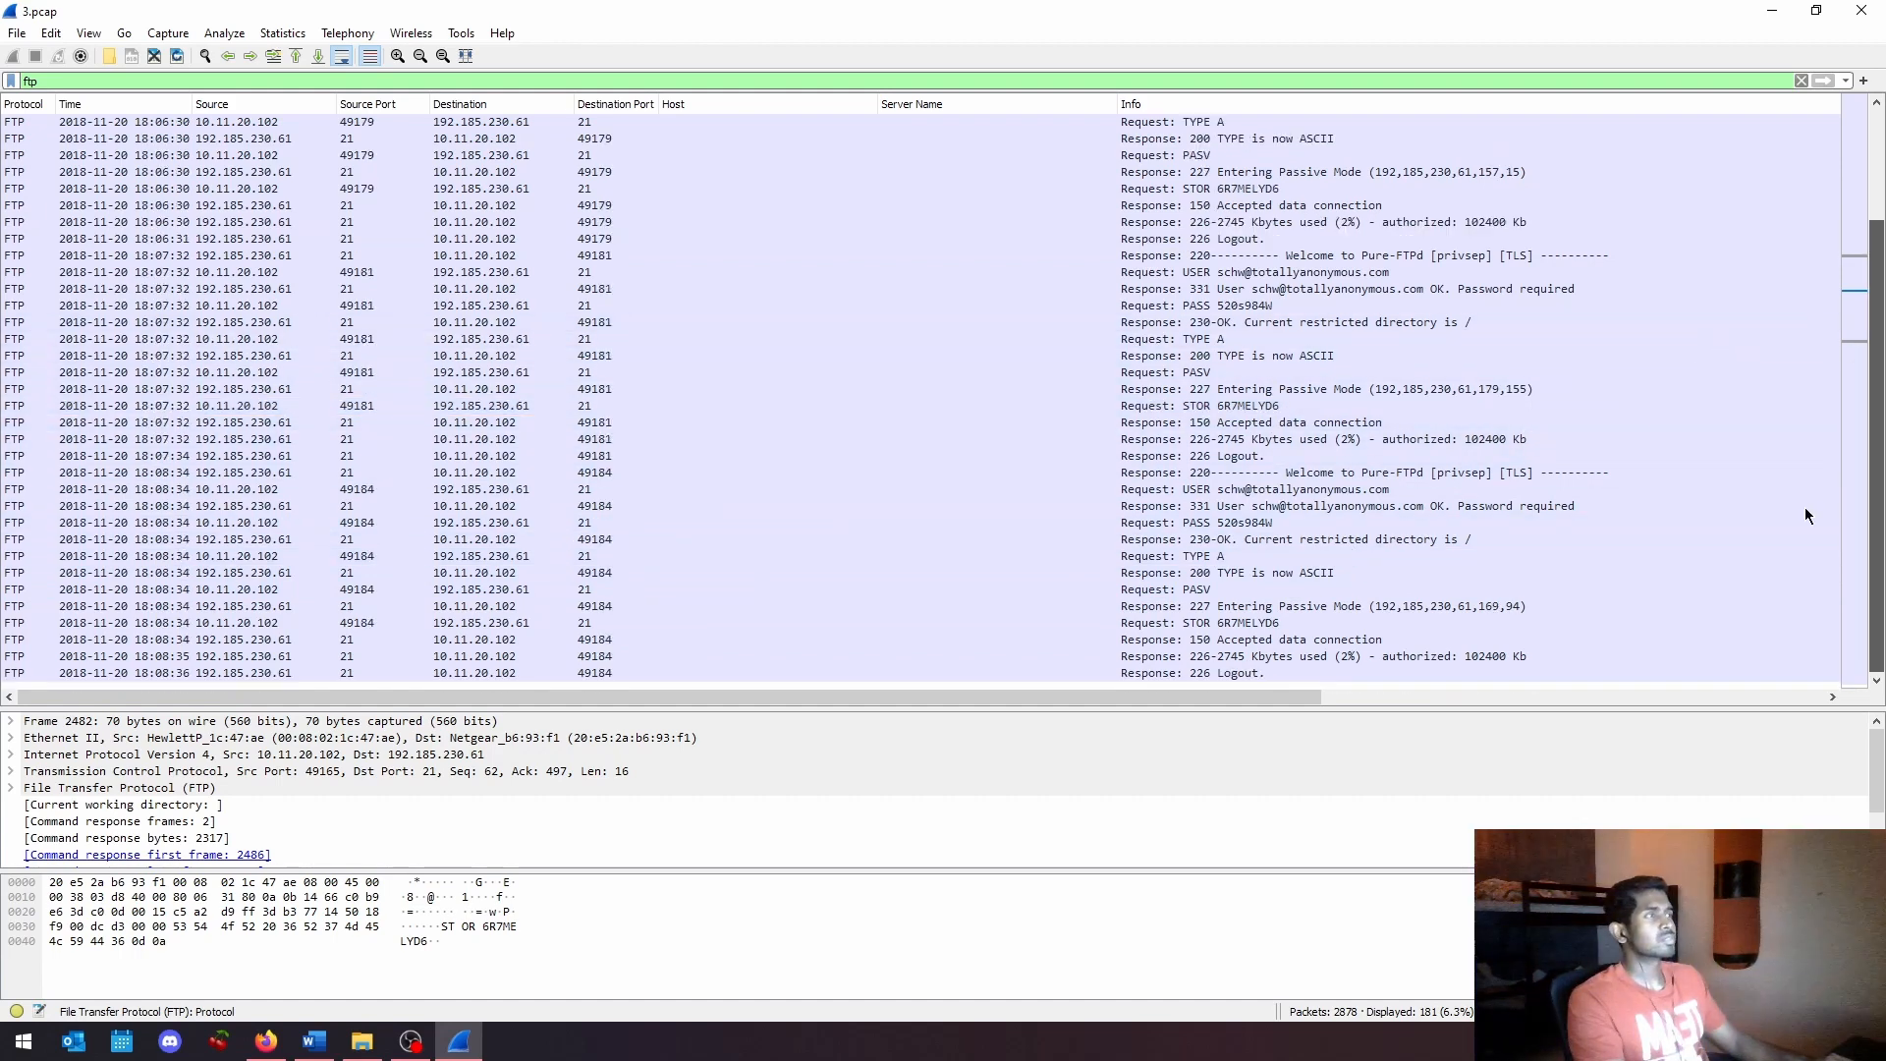
scroll(1807, 473, "up", 10)
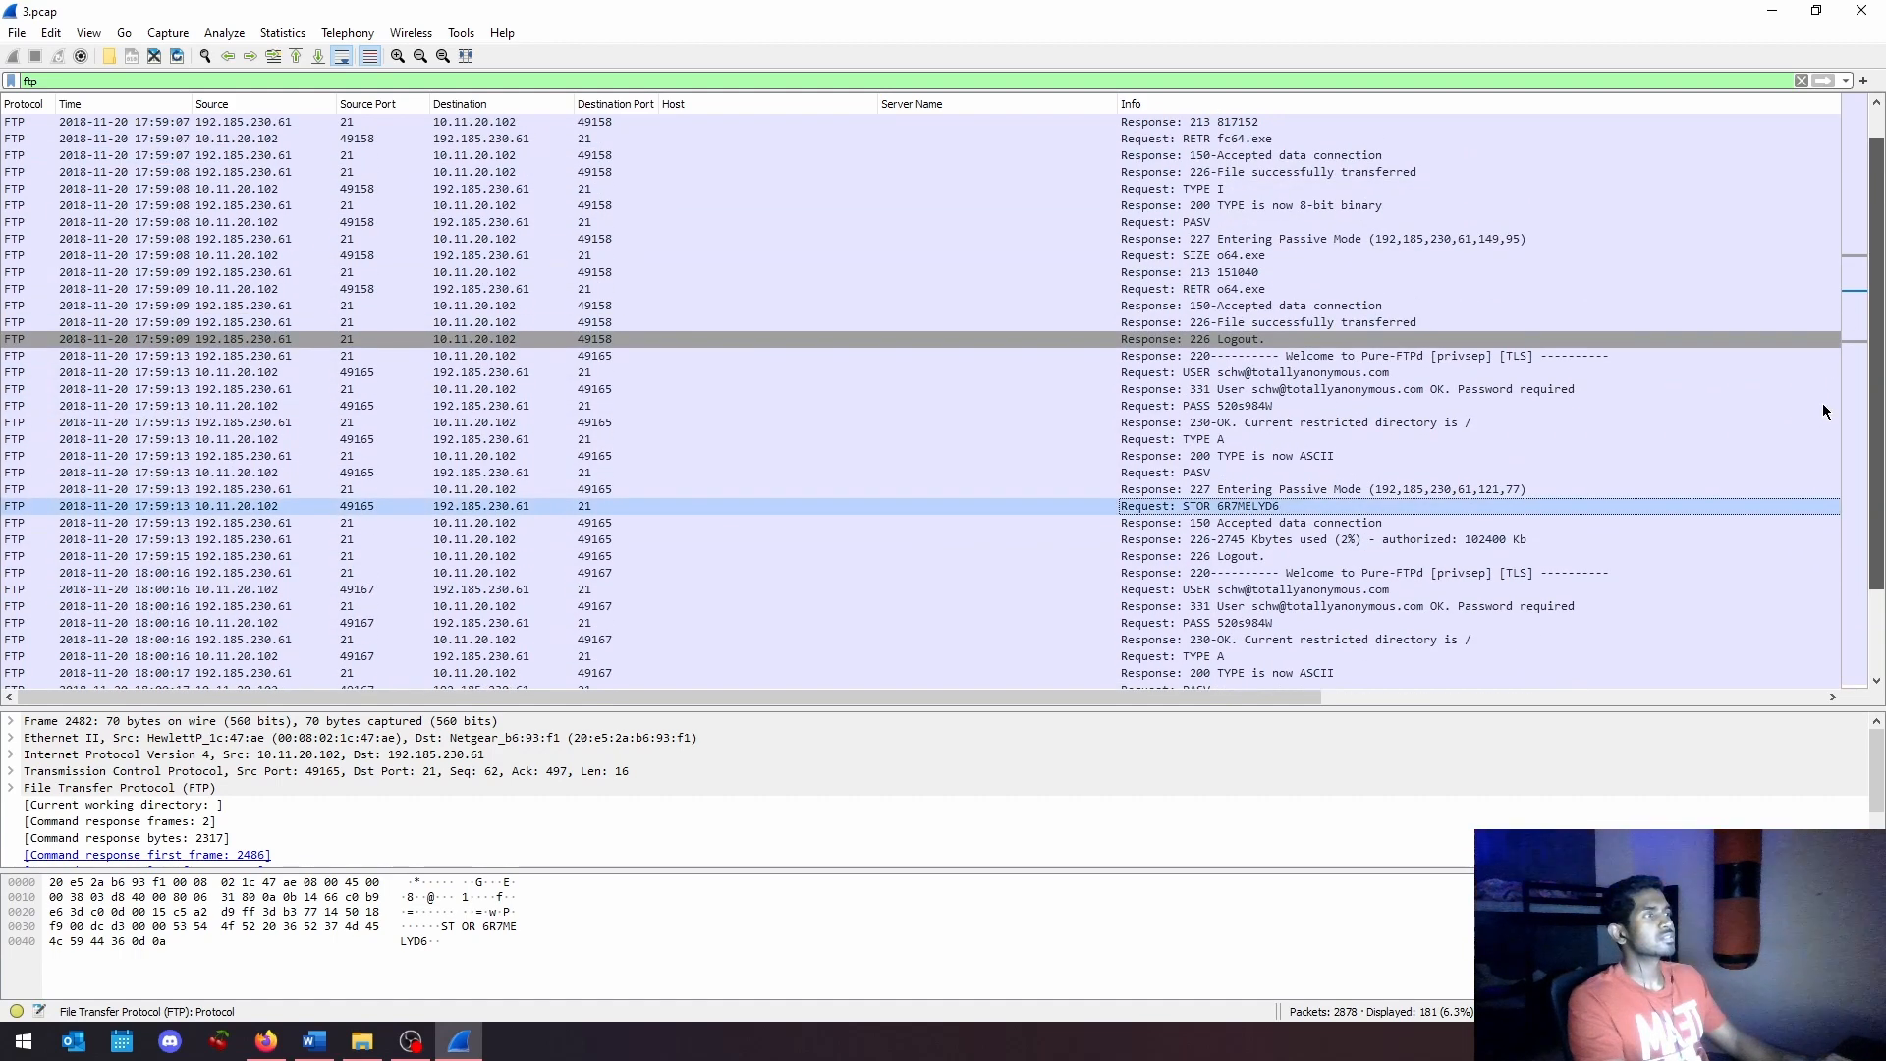
Step: Close 3.pcap, open 4.pcap and apply the display filter "(http.request or ssl.handshake.type == 1 or dns or tcp.flags == 0x0002) and !(ssdp)"
left_click(1859, 17)
left_click(263, 189)
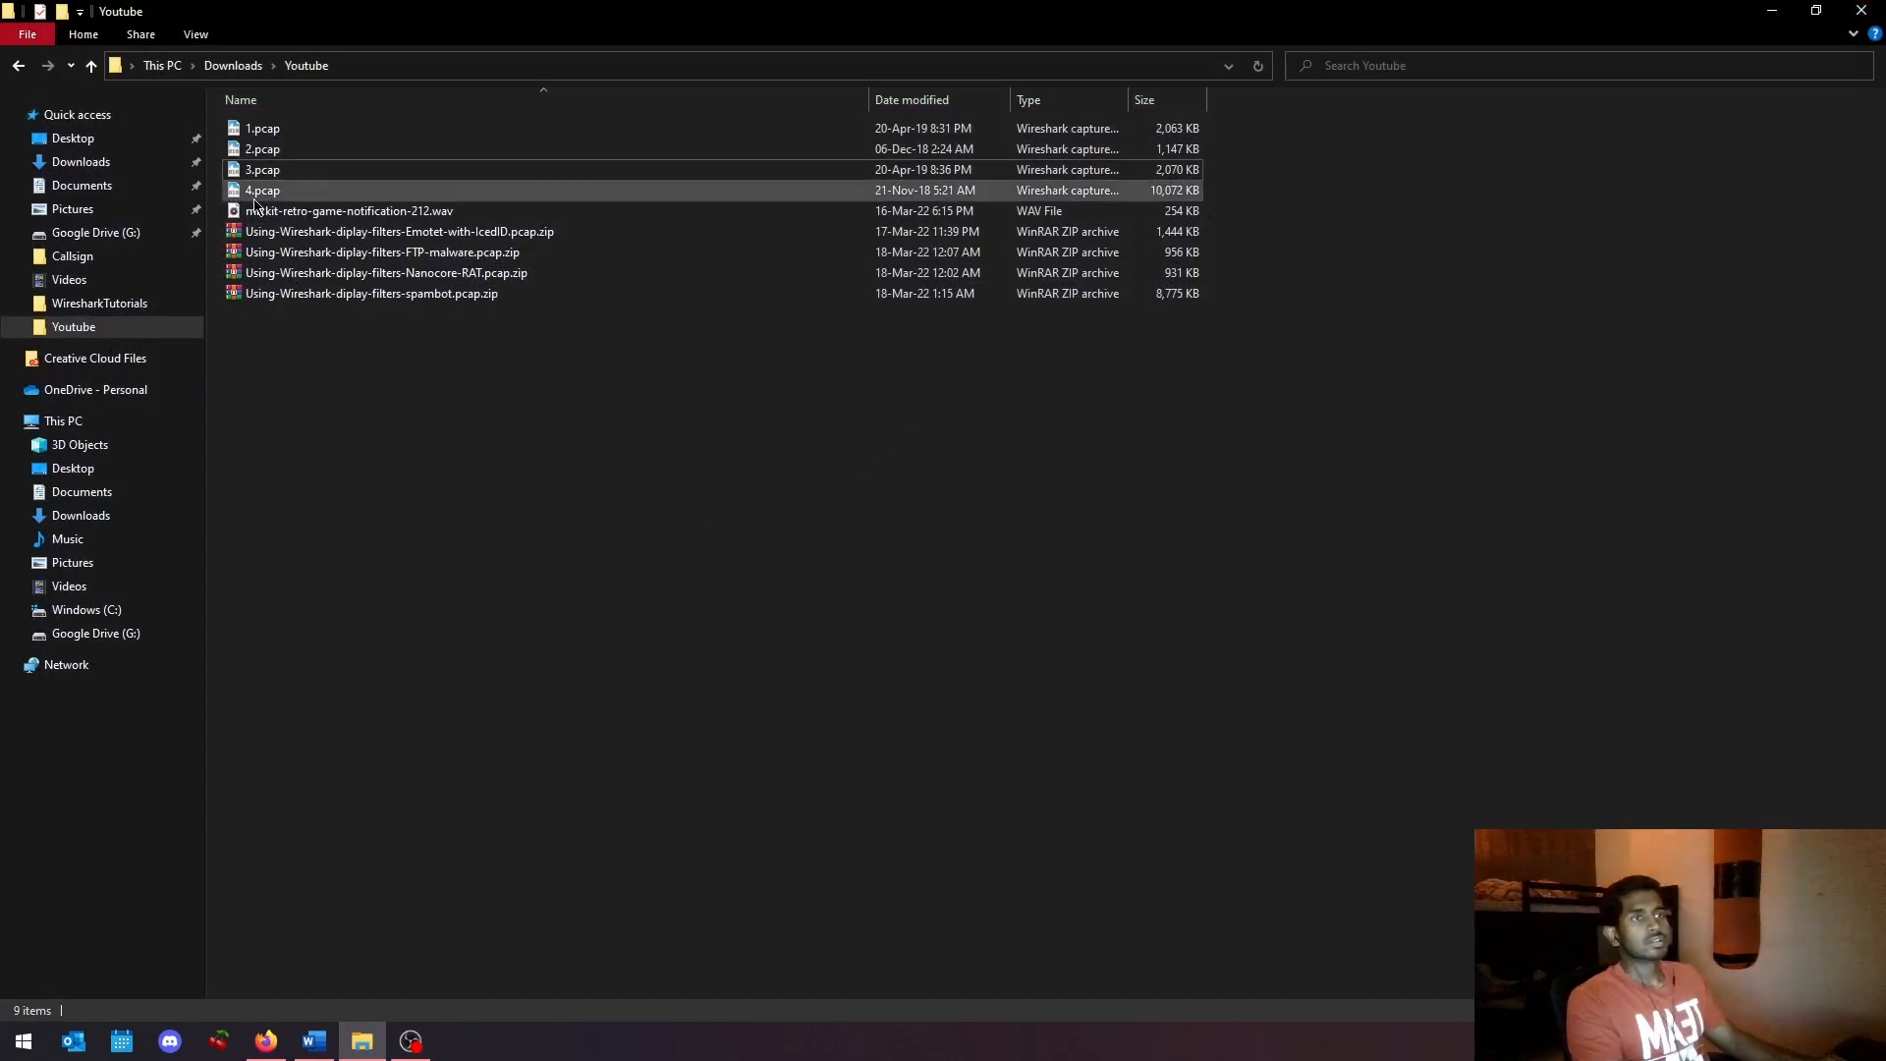
double_click(280, 191)
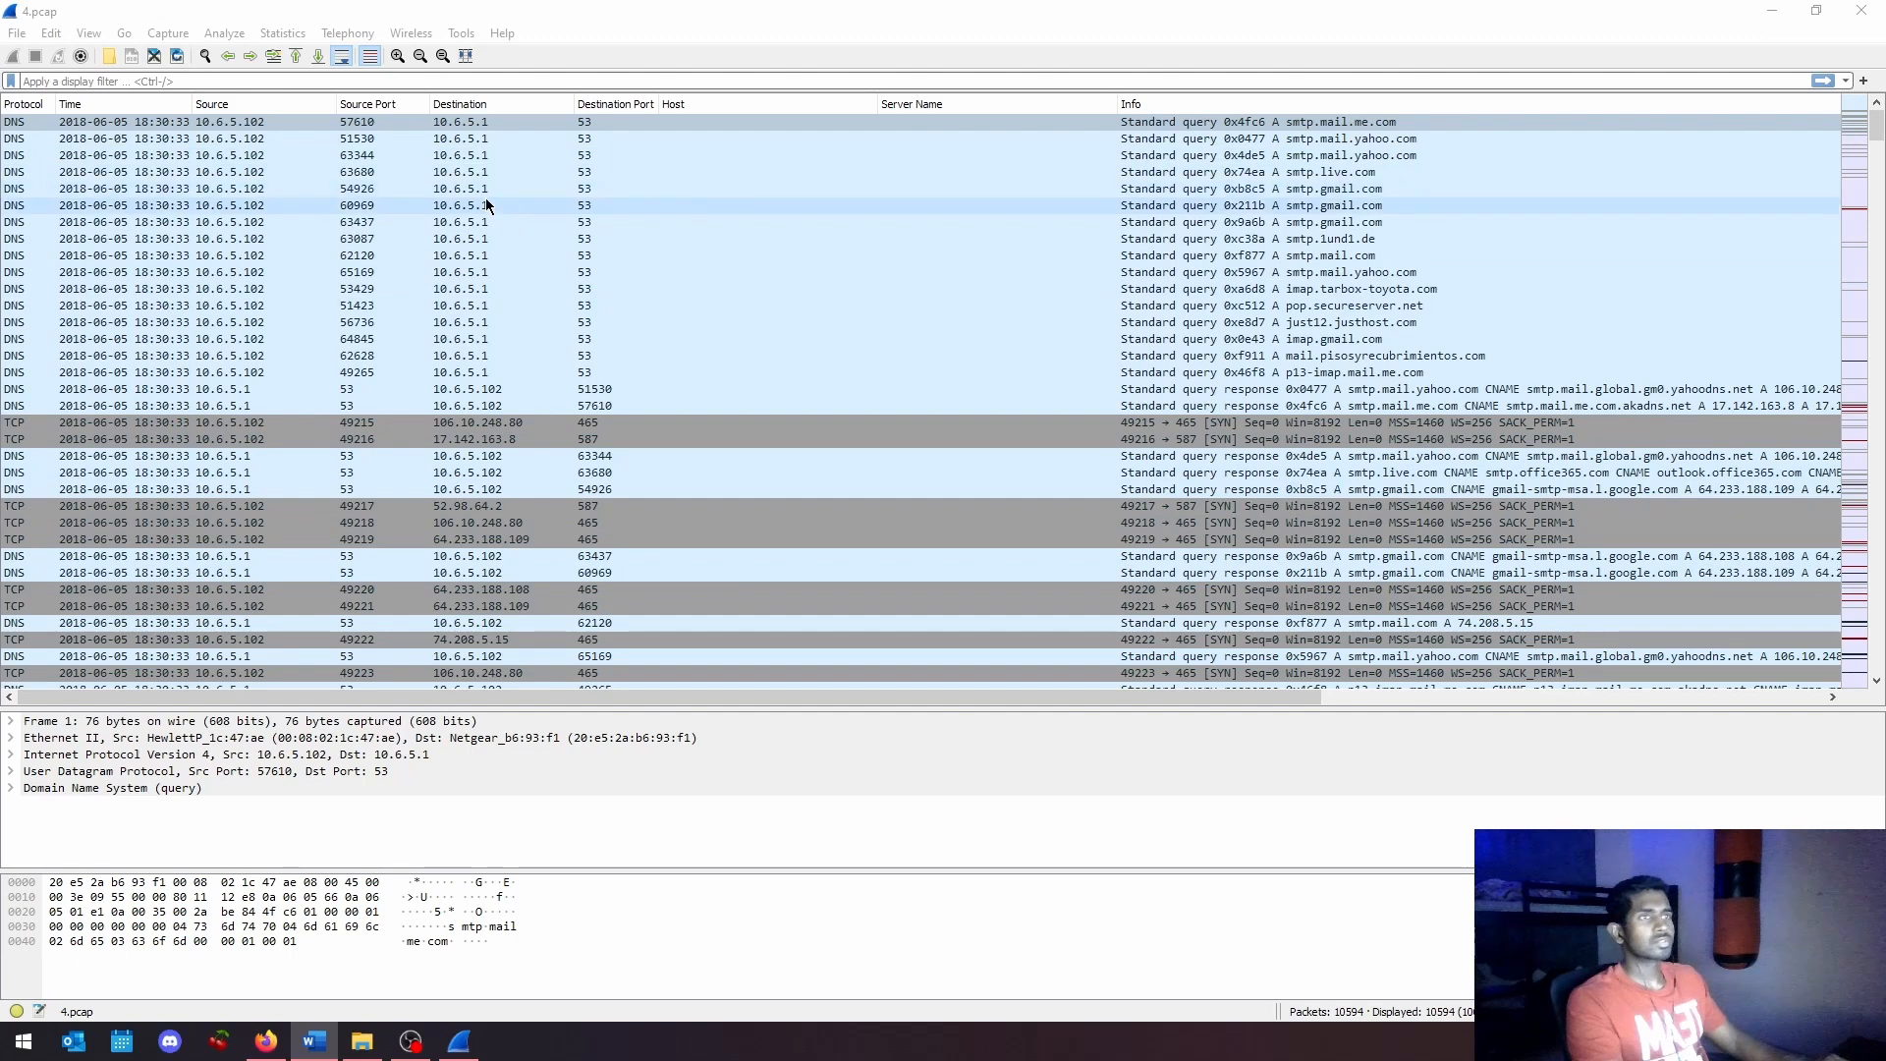
left_click(214, 80)
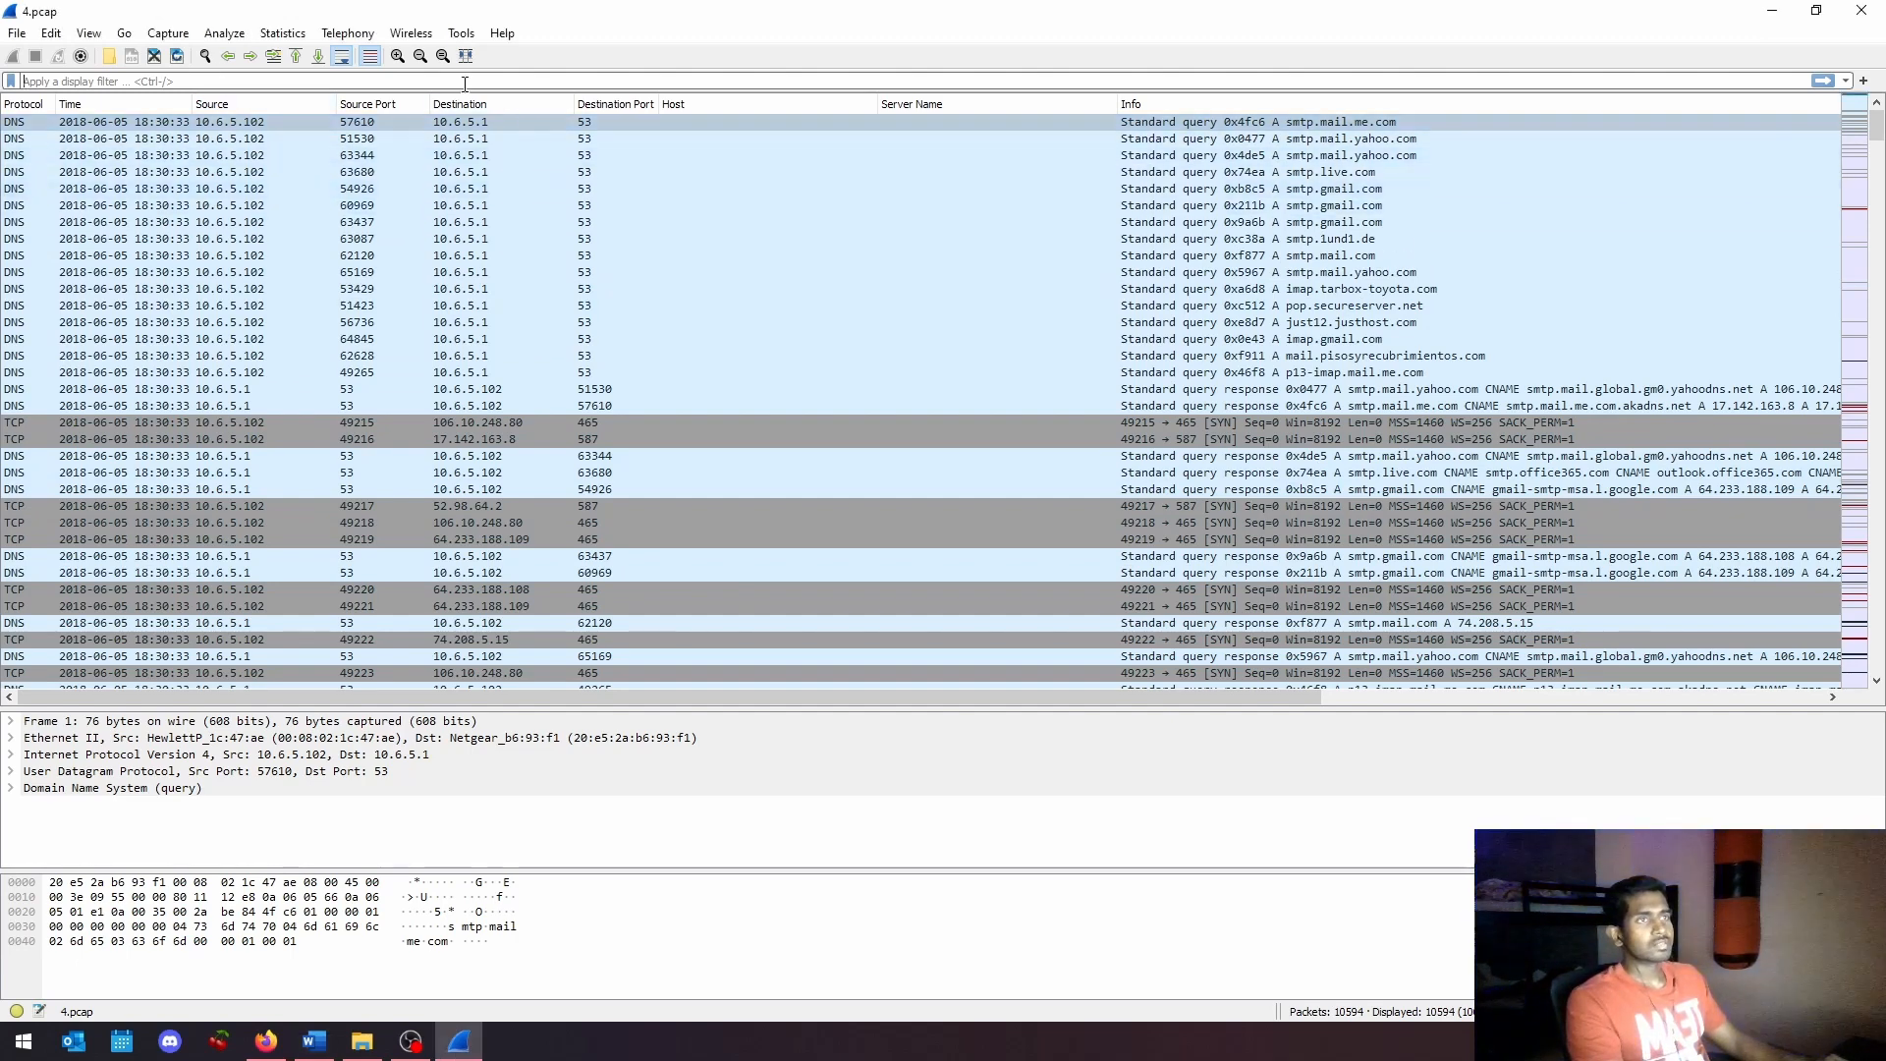
type("(http.request or ssl.handshake.type == 1 or dns or tcp.flags == 0x0002) and !(ssdp)")
key("Return")
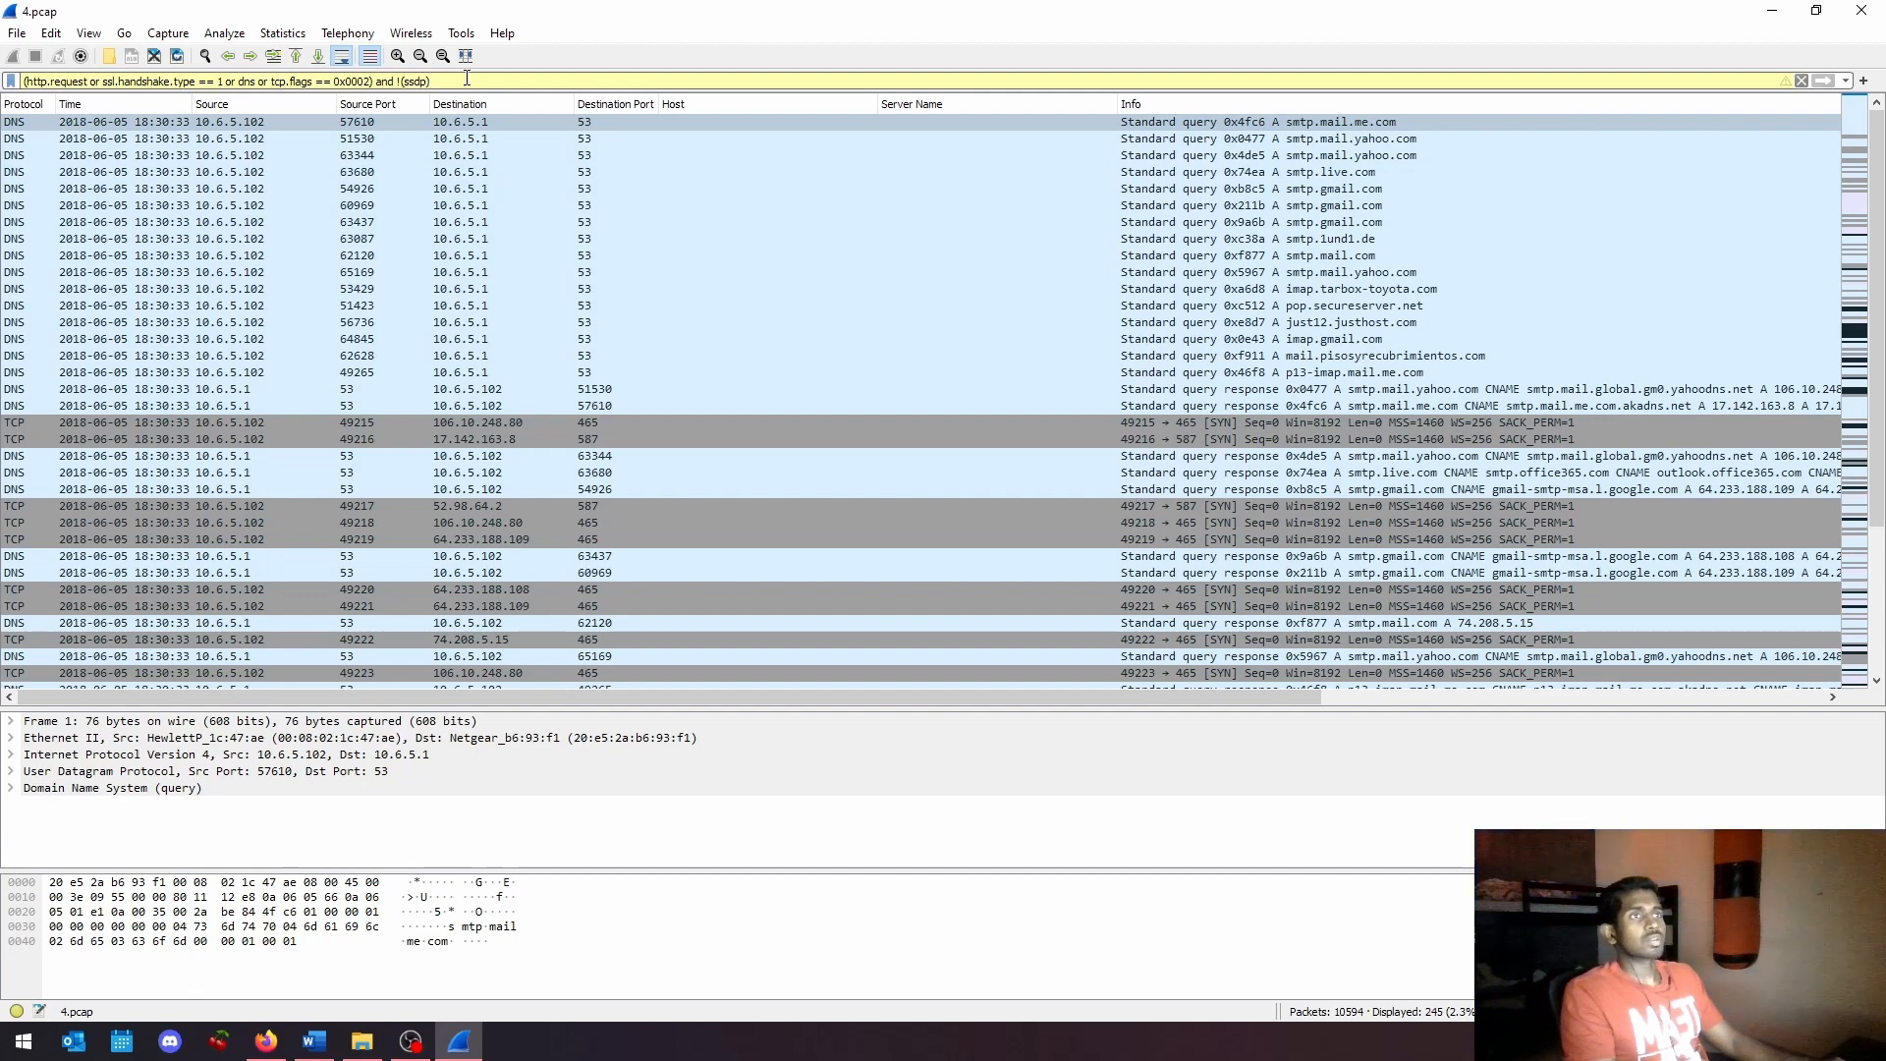
Step: Review the mail-server DNS queries, TCP SYN packets and TLS Client Hello packets in the filtered list
left_click(1204, 124)
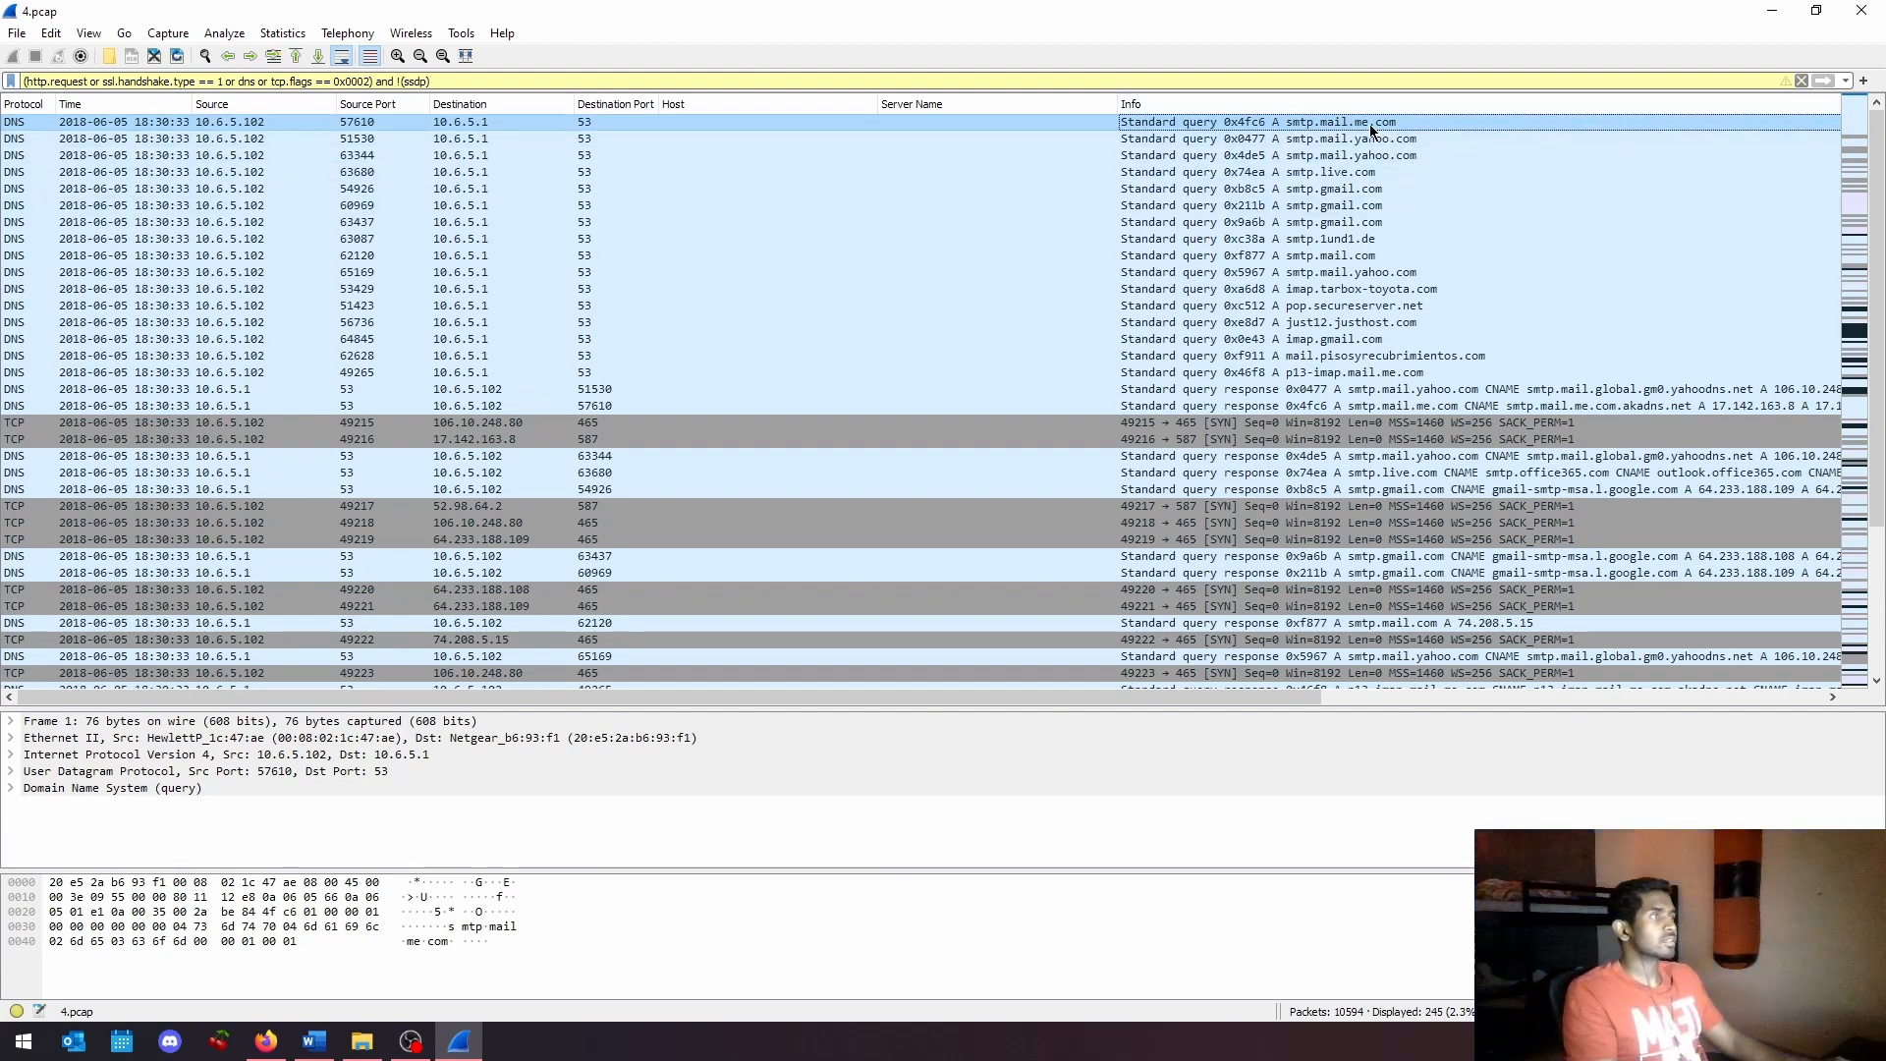
scroll(1258, 400, "down", 20)
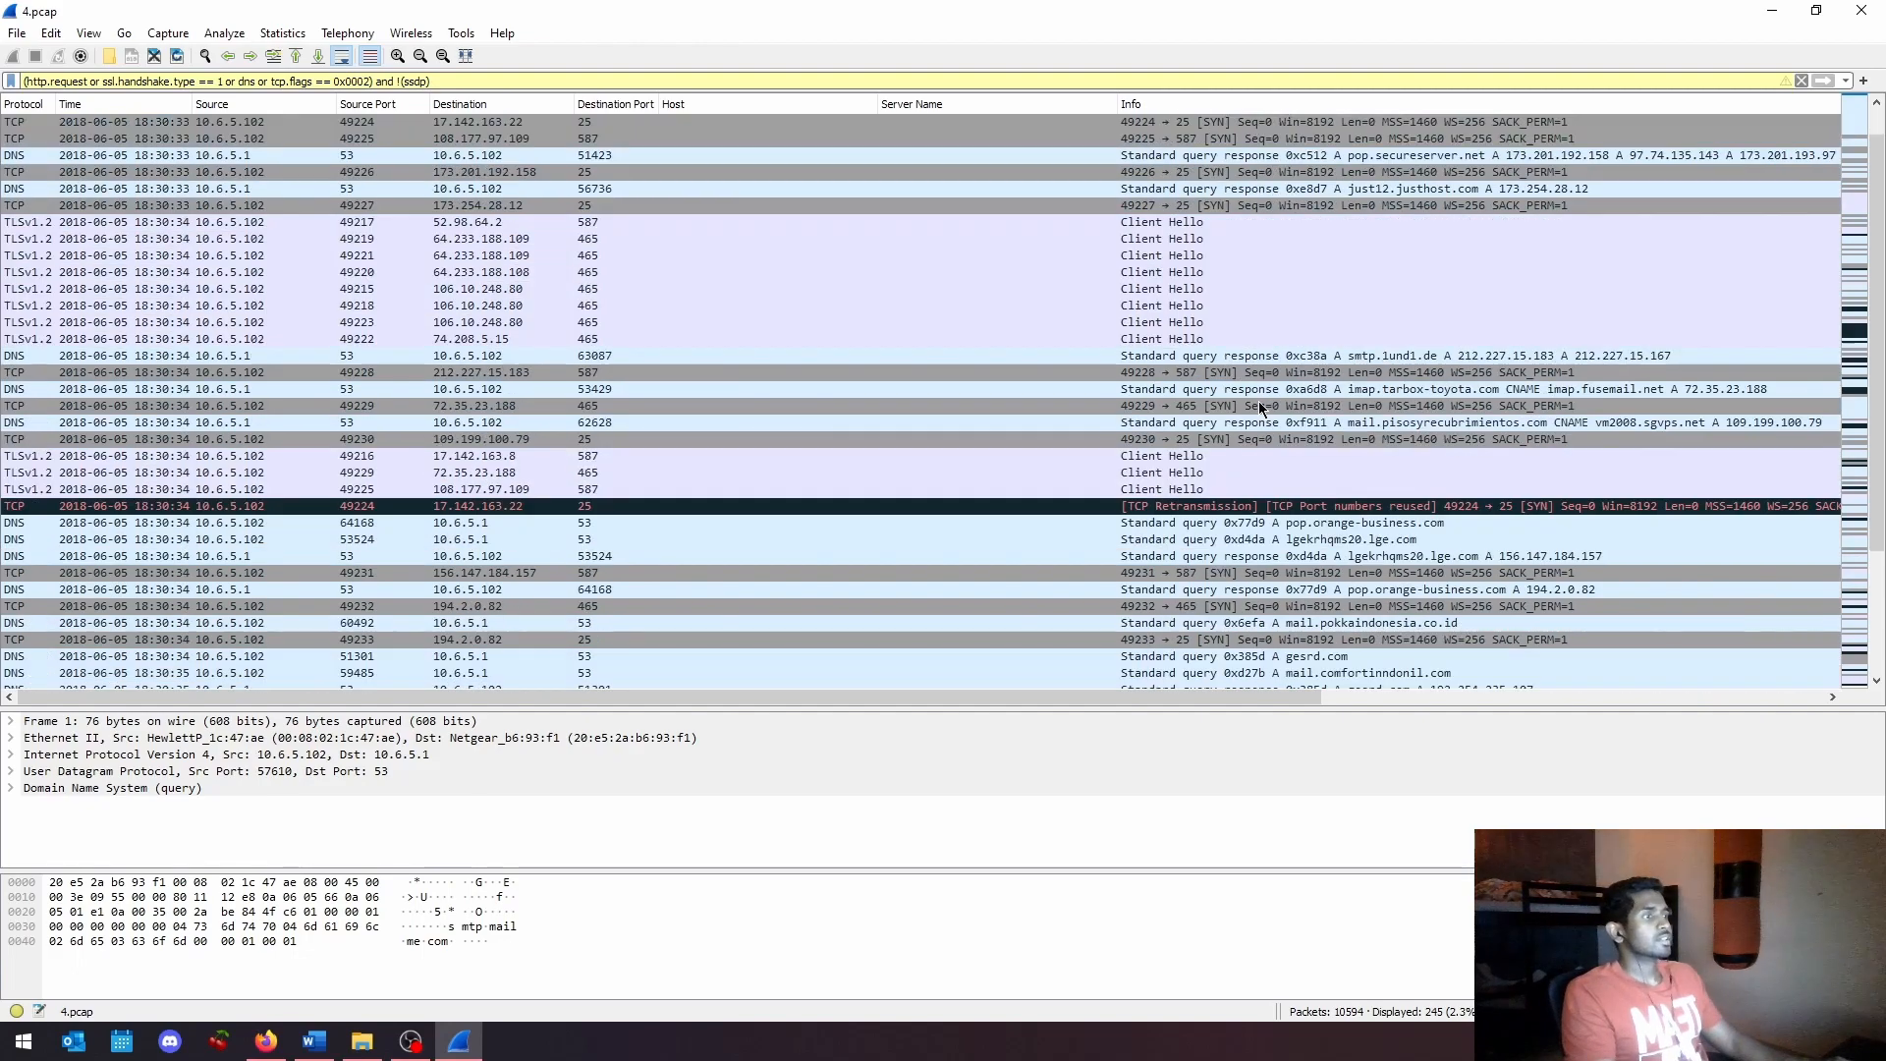
scroll(1260, 407, "down", 20)
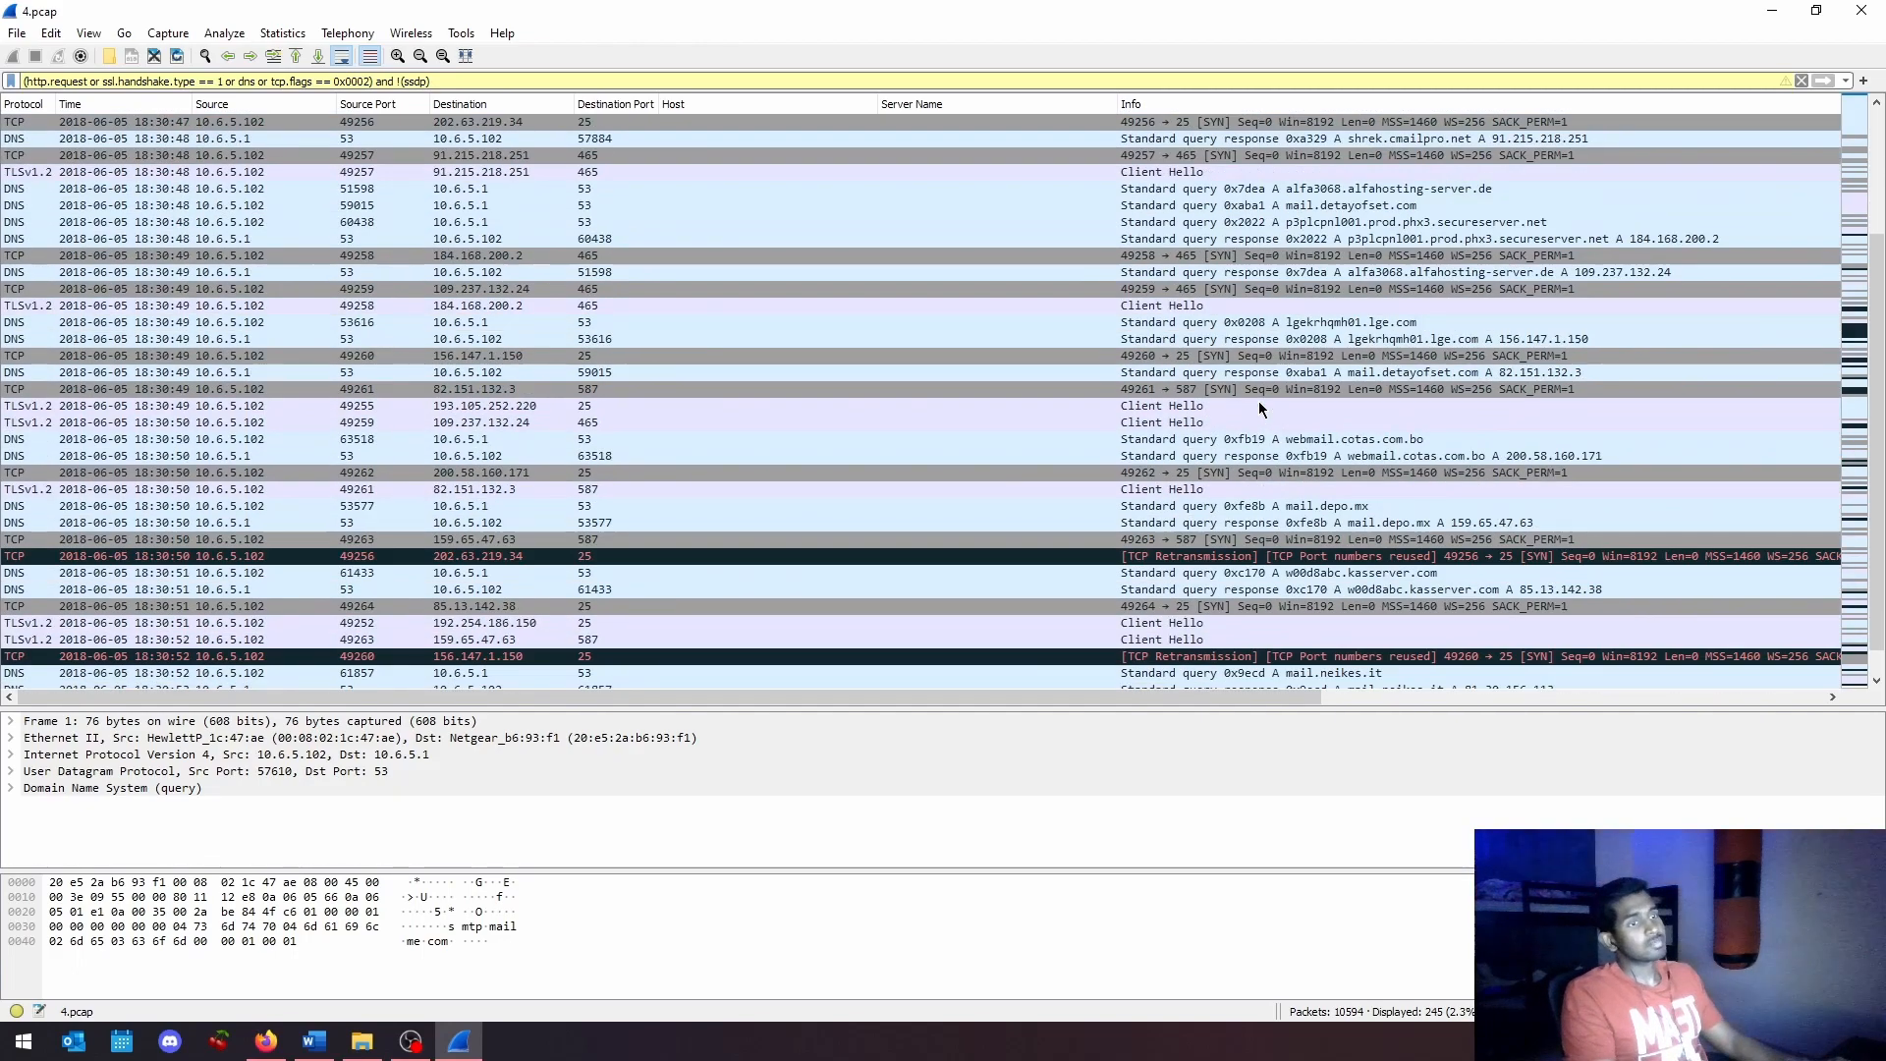
left_click_drag(1883, 483, 1883, 344)
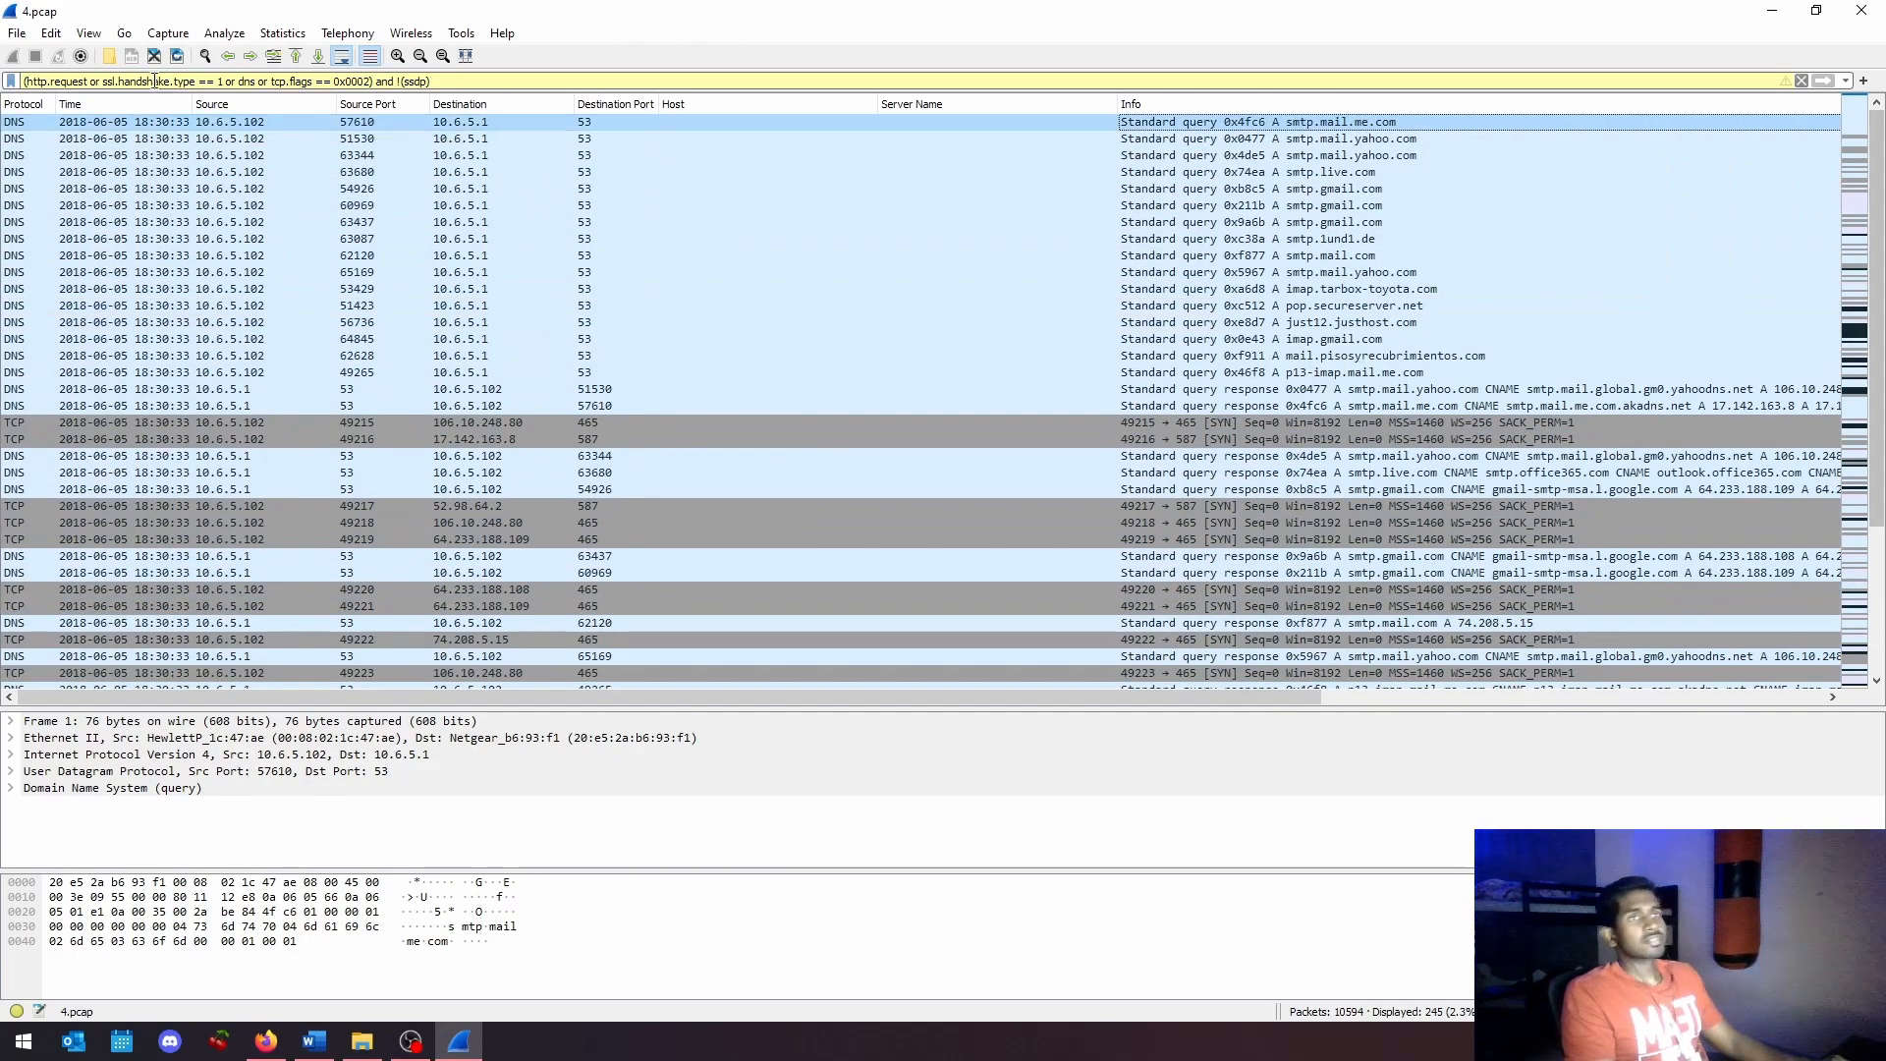
Step: Replace the whole display filter with "smtp" and apply it
left_click_drag(491, 82, 9, 81)
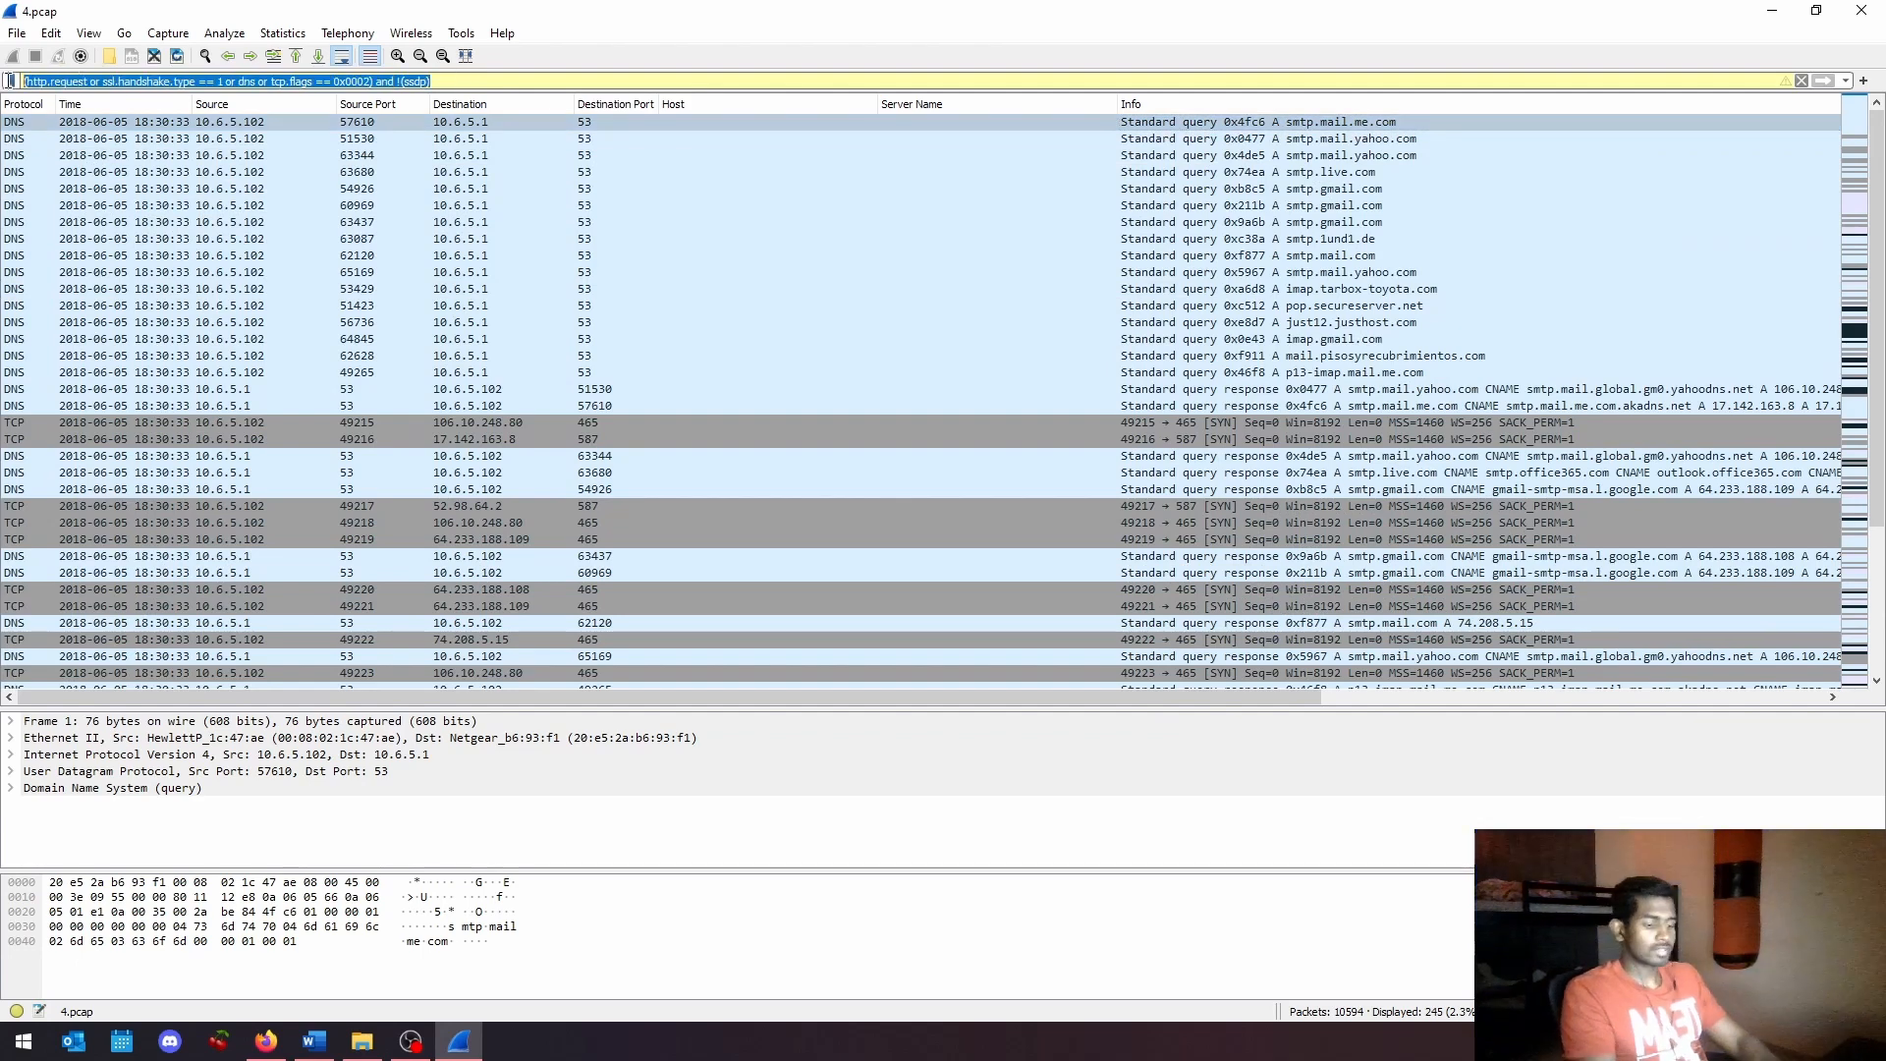
type("smtp")
key("Return")
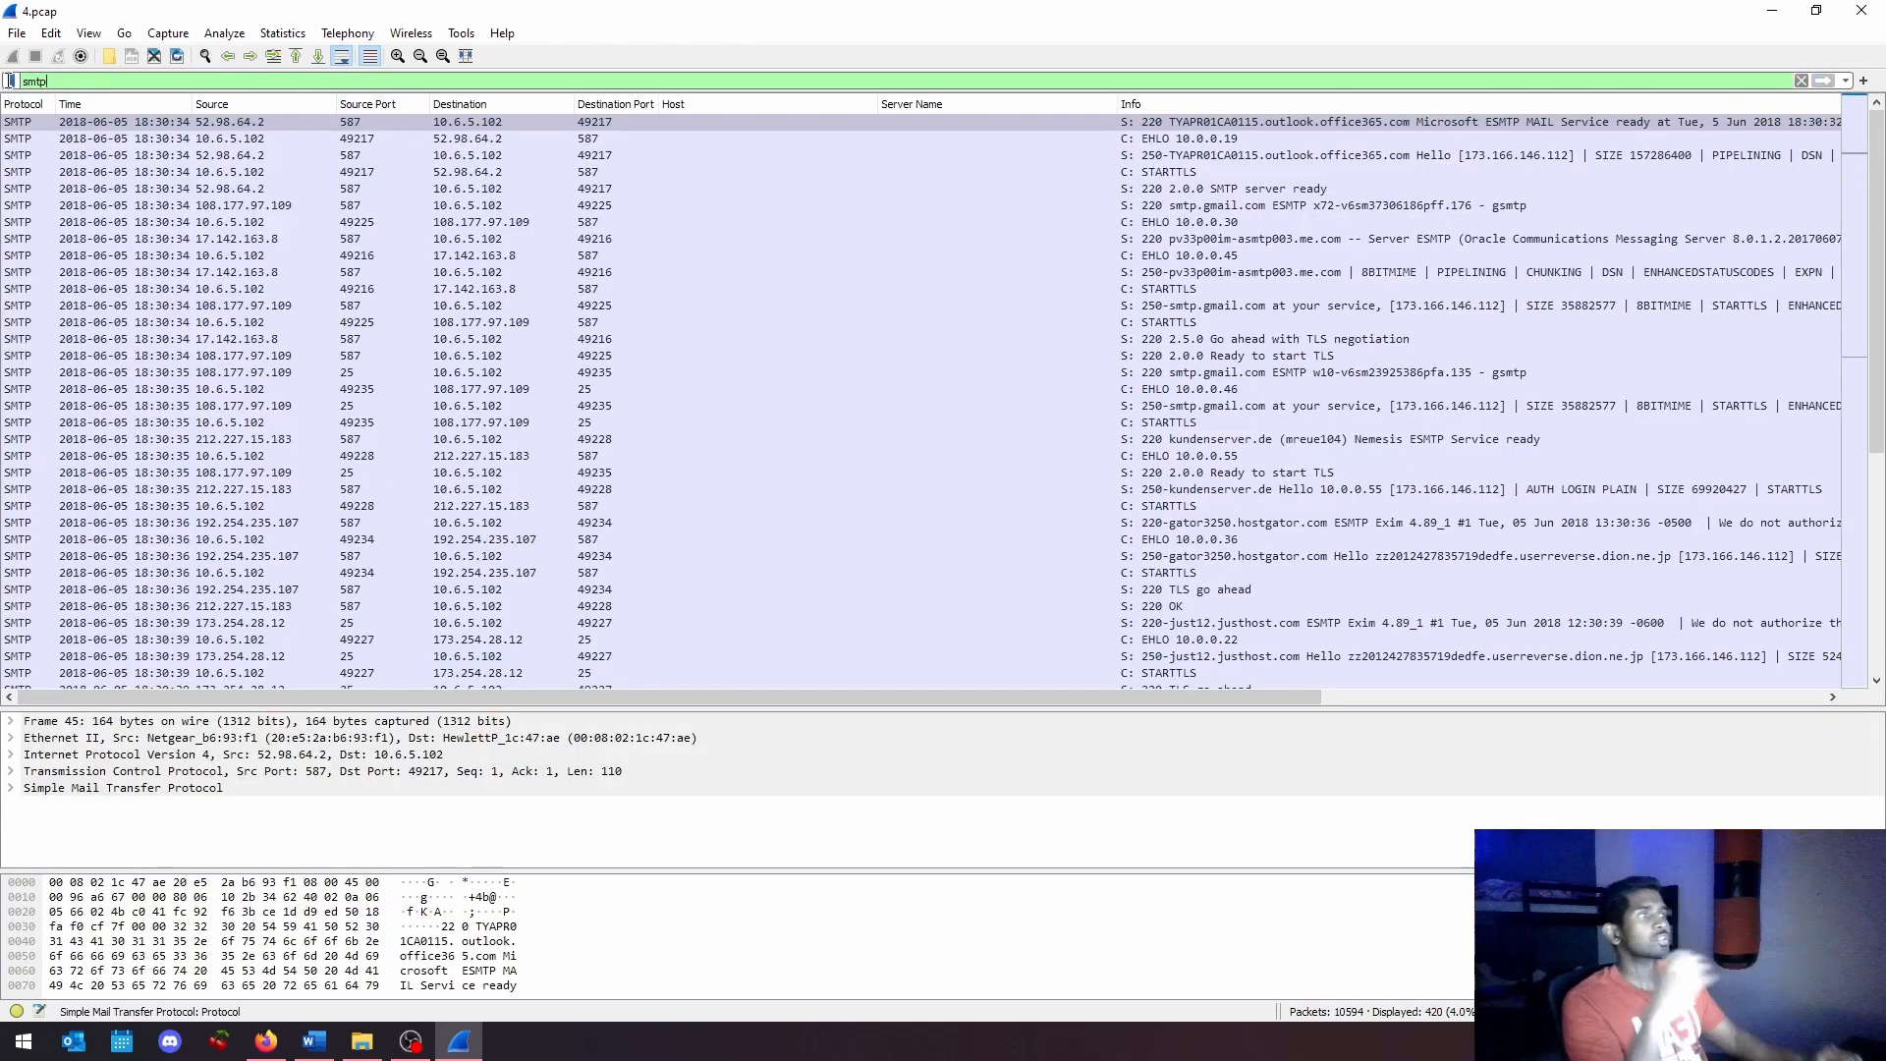
Step: Examine the STARTTLS and EHLO client commands and the neighbouring server replies in the SMTP list
left_click(1218, 176)
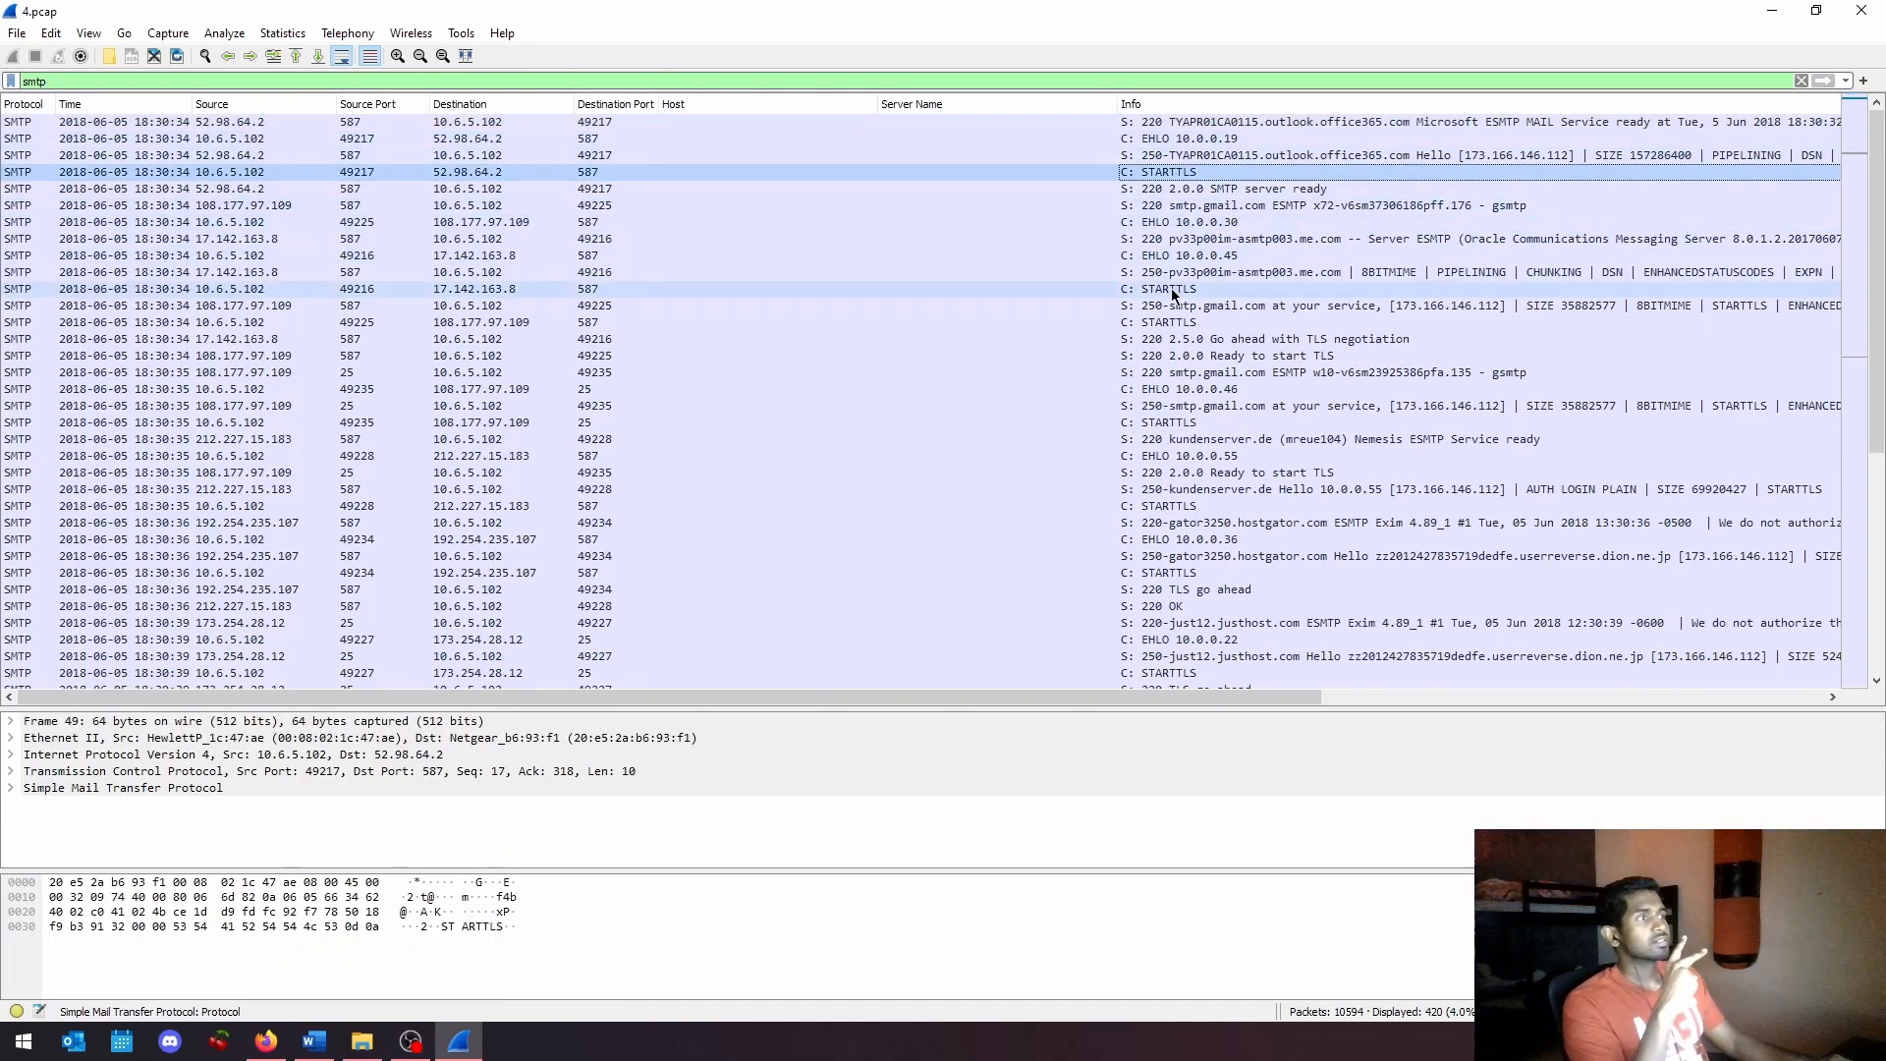
left_click(1266, 291)
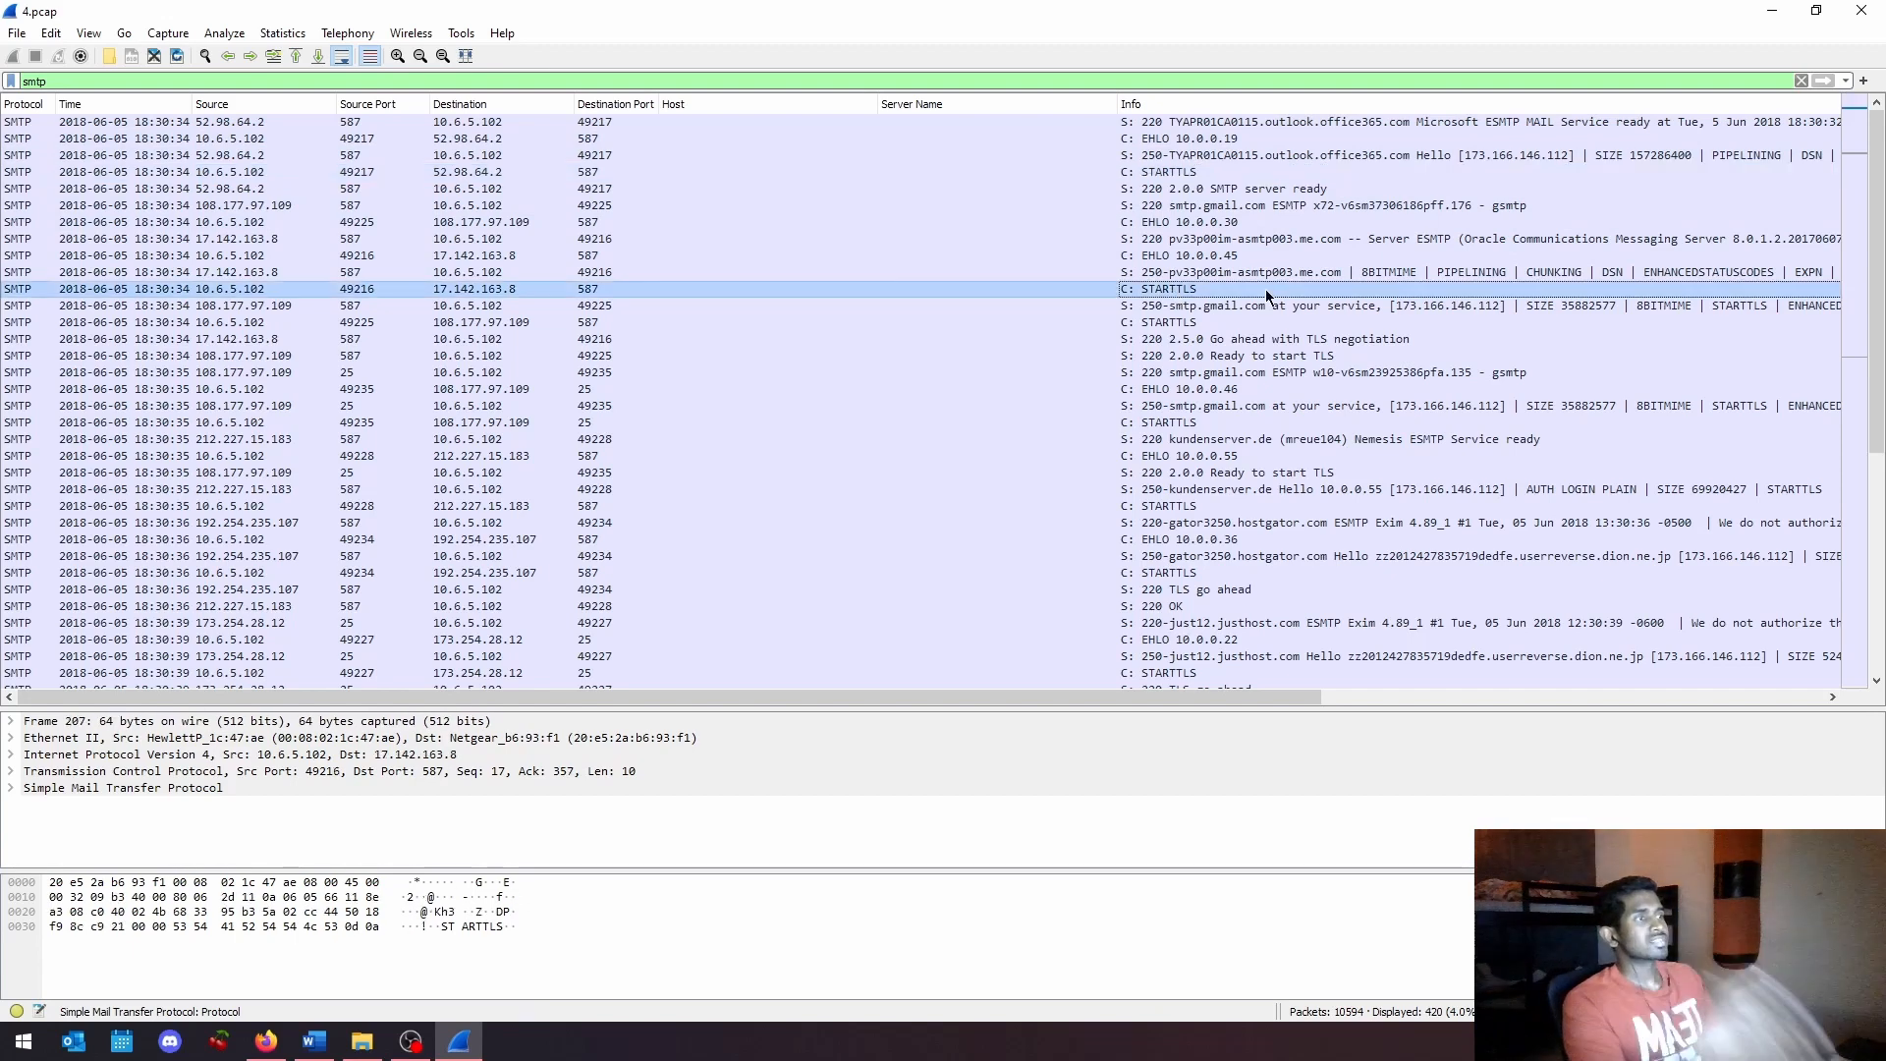
left_click(1011, 173)
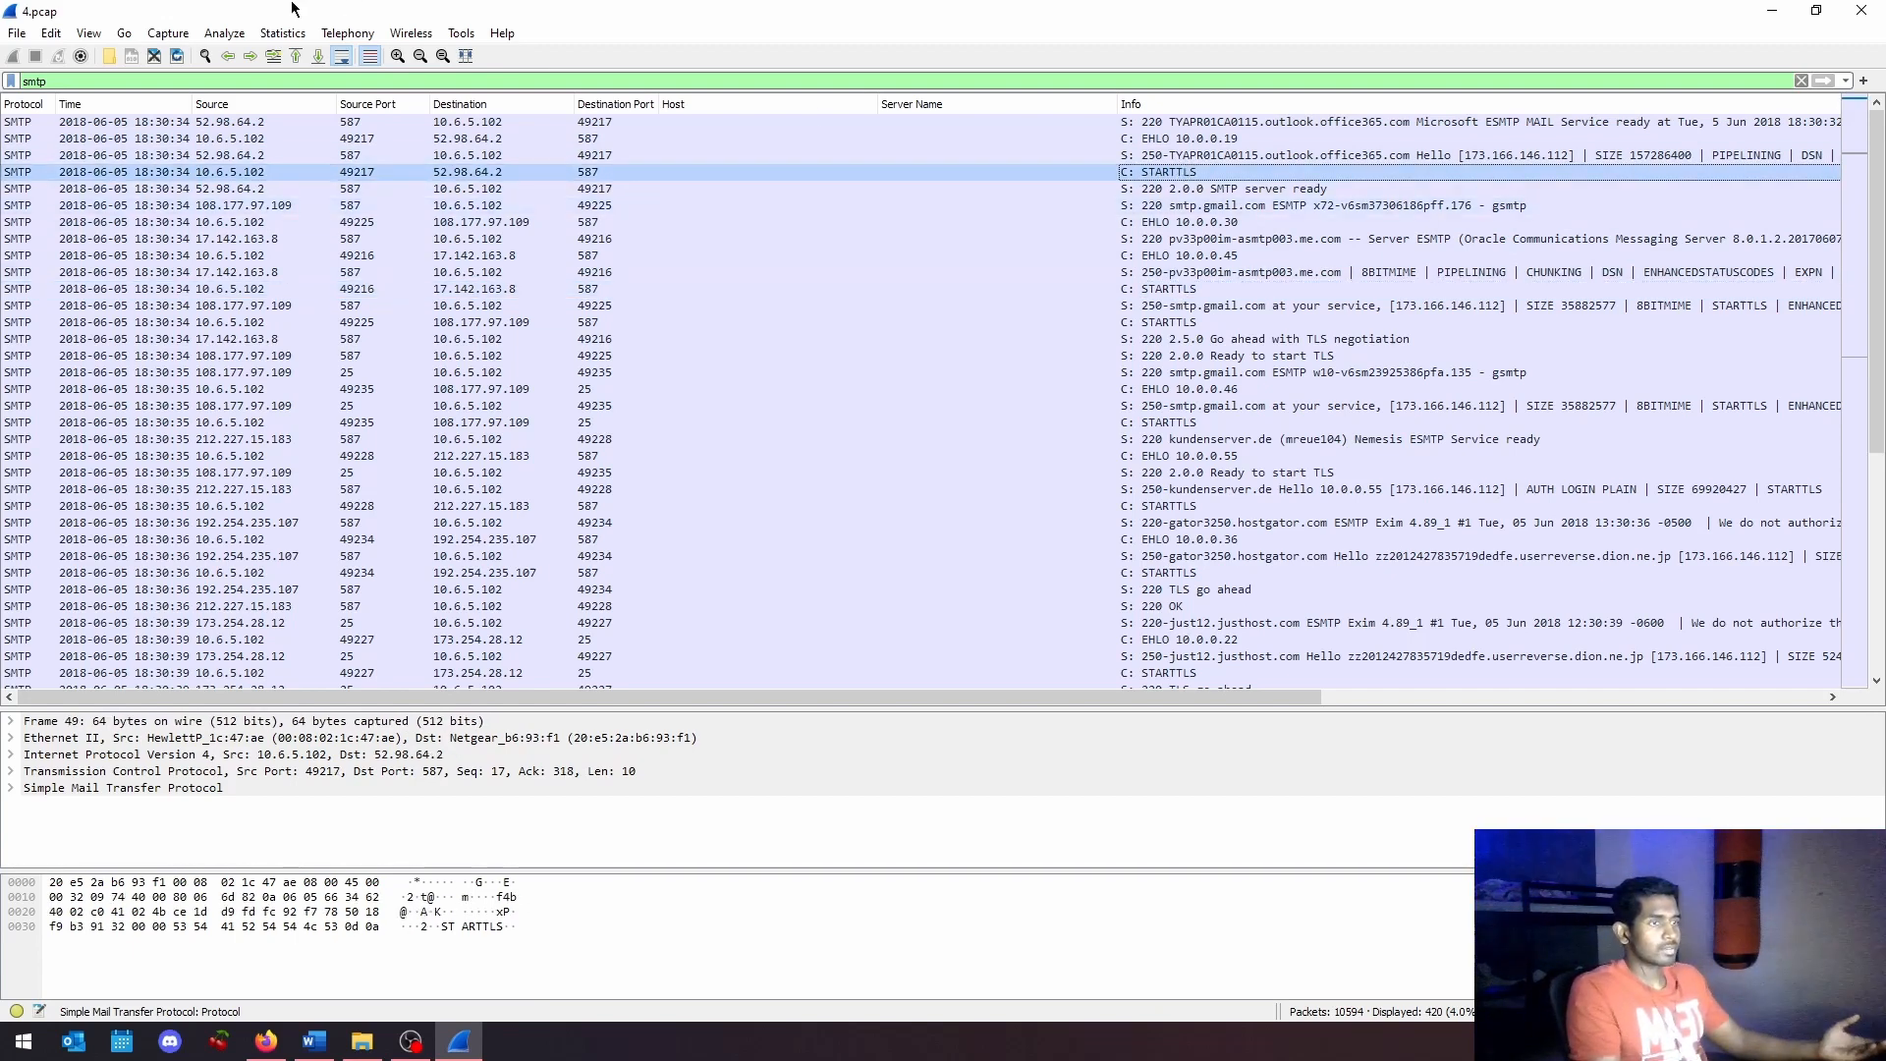
left_click(1142, 293)
left_click(638, 191)
left_click(833, 333)
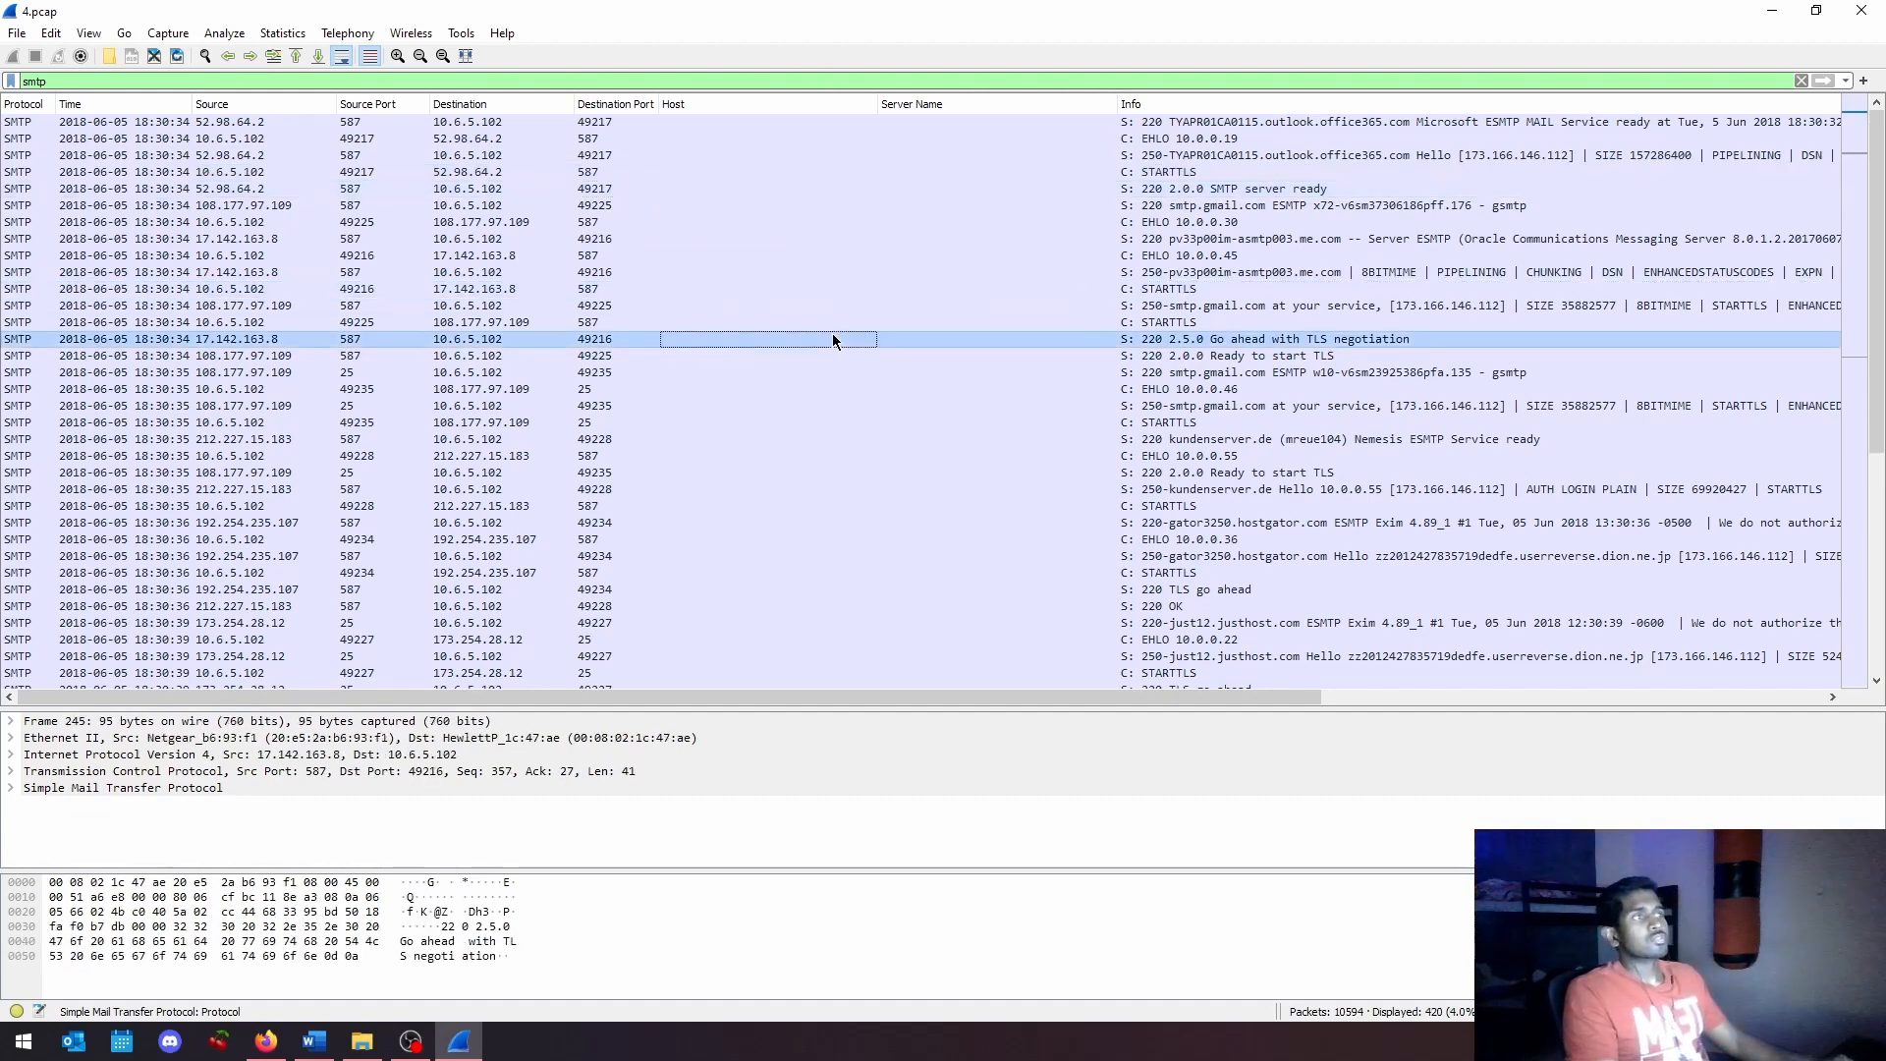
left_click(1308, 260)
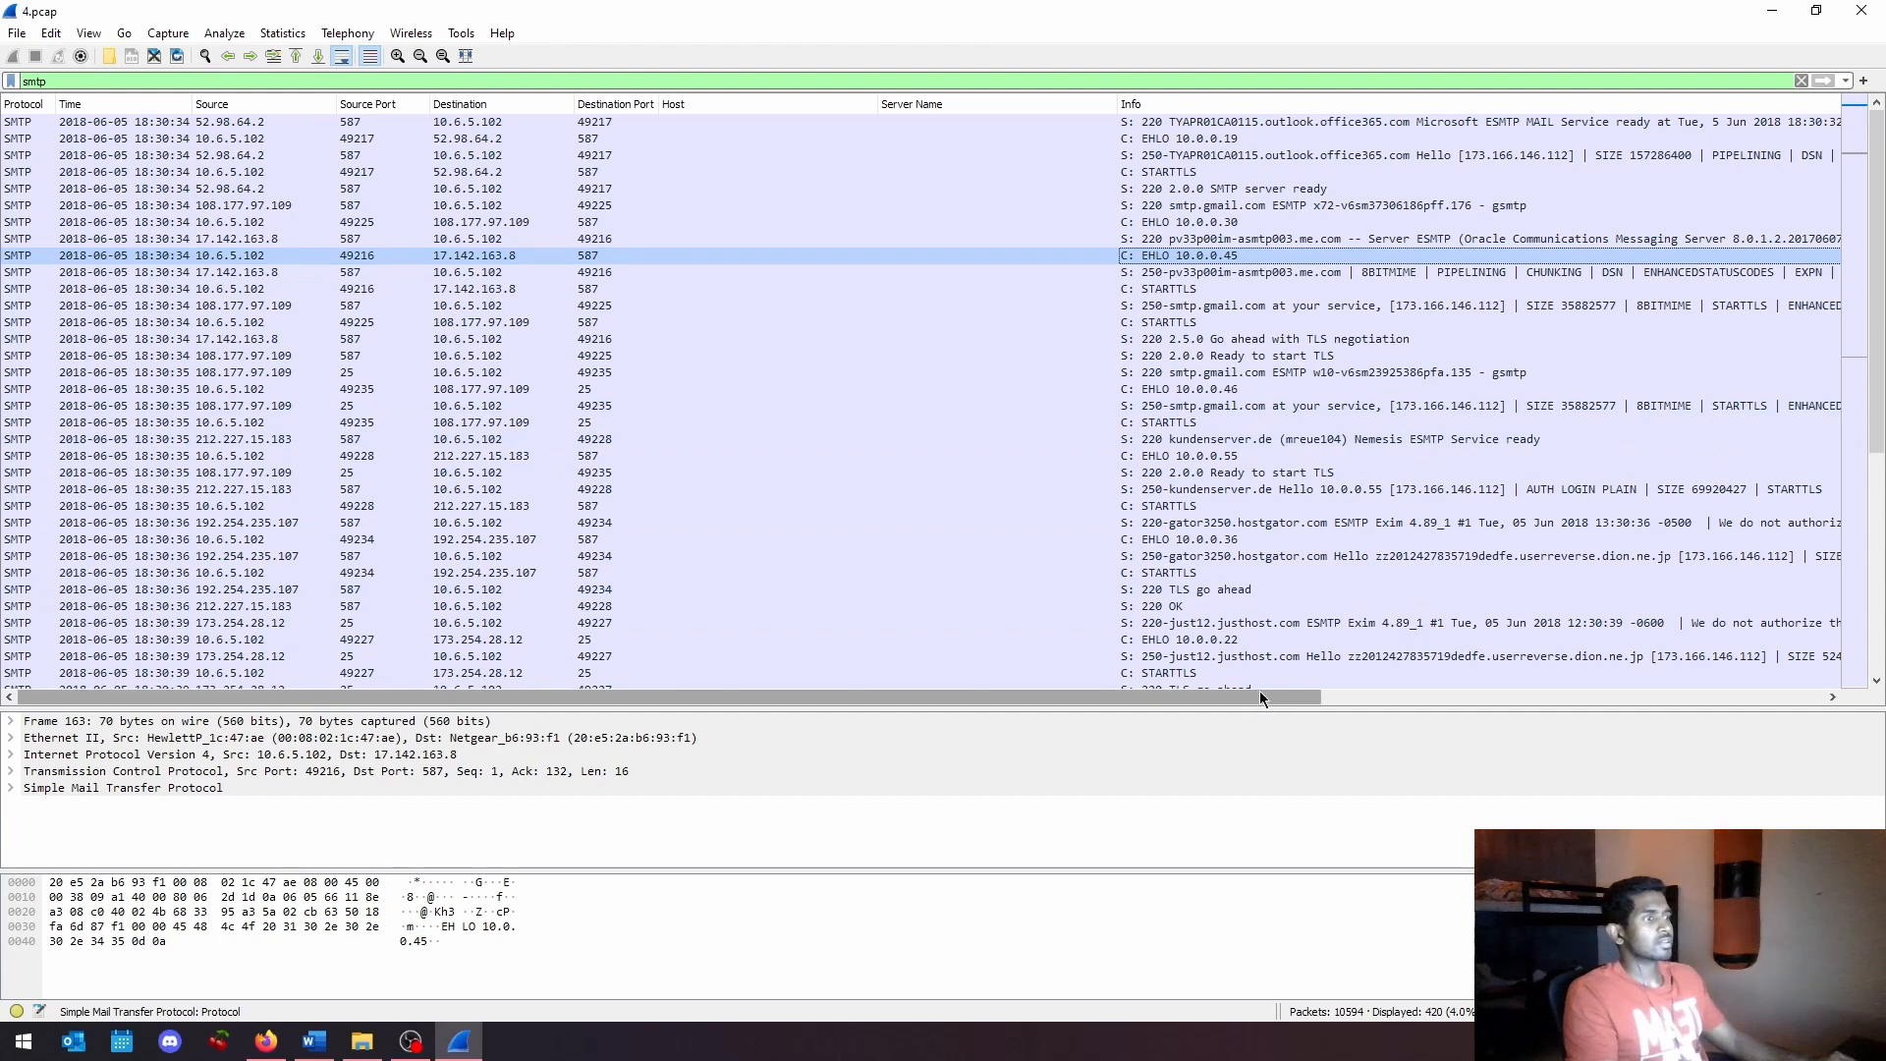
mouse_move(1260, 693)
left_mouse_down()
mouse_move(1427, 693)
mouse_move(1243, 693)
left_mouse_up()
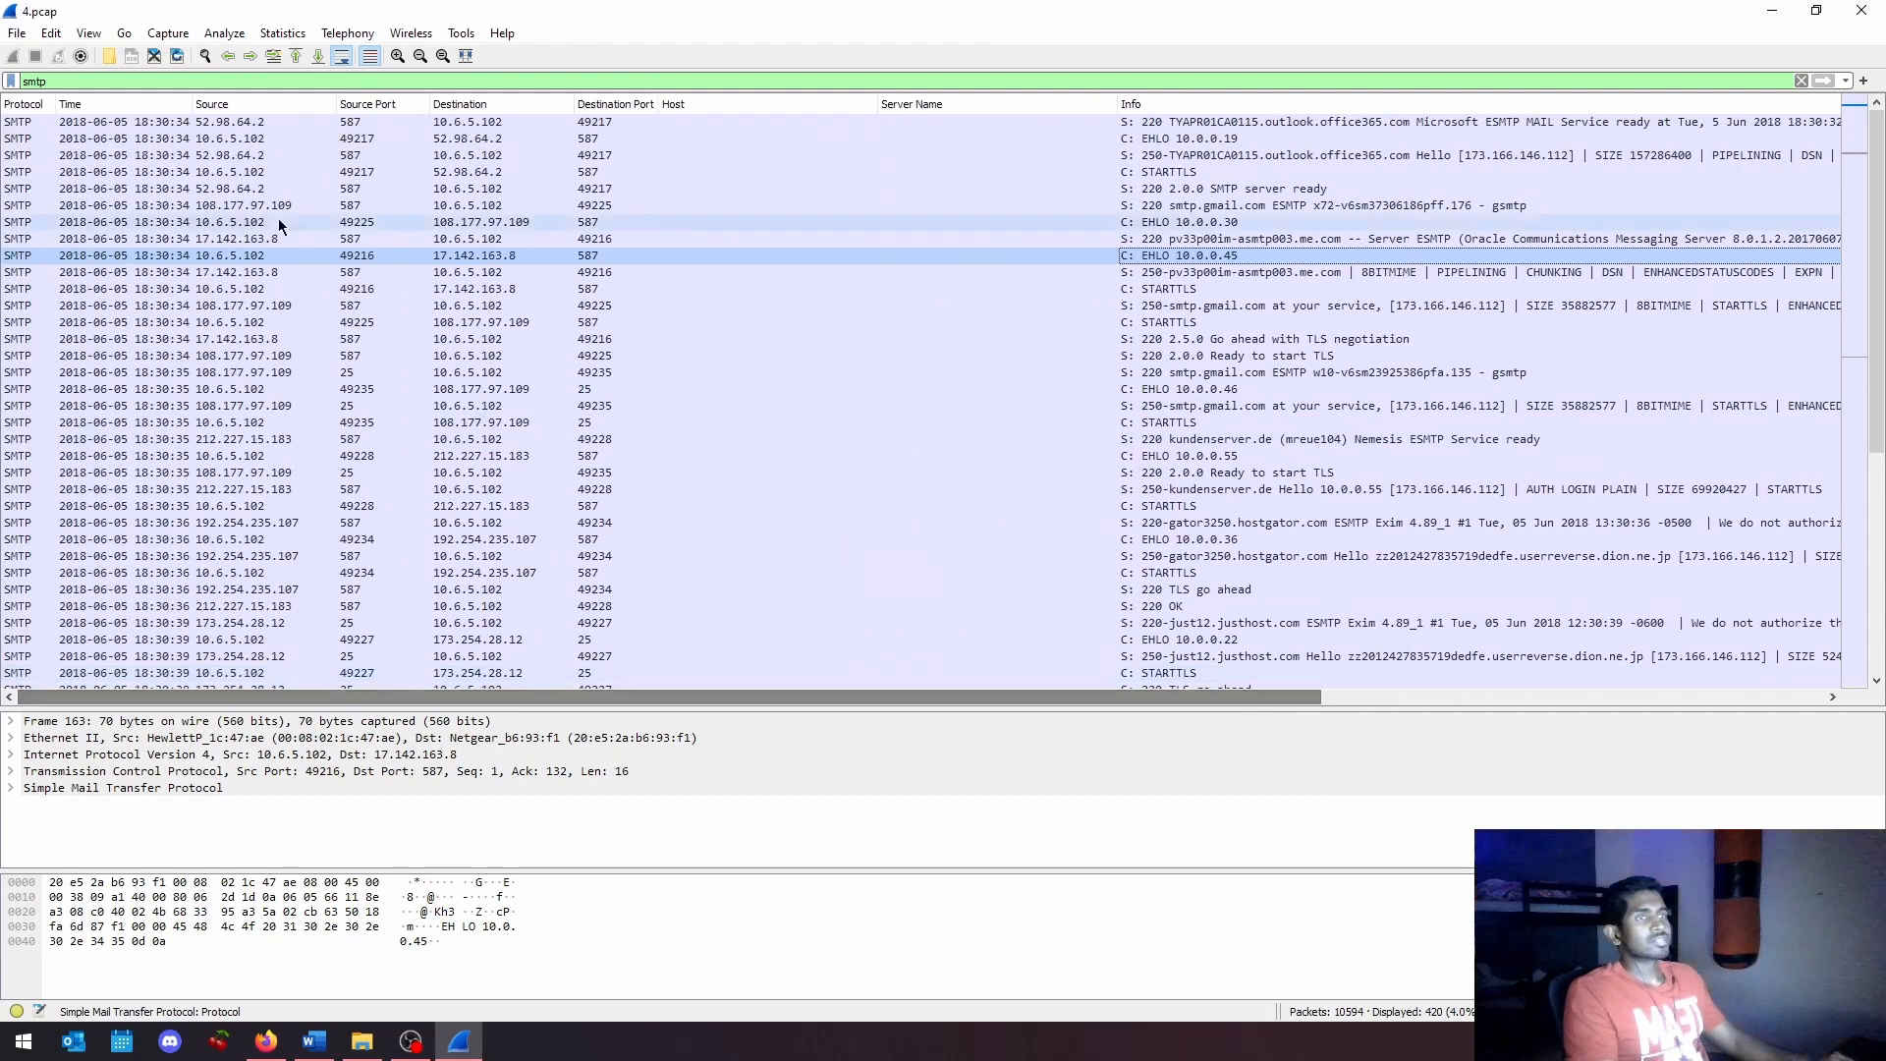
Step: Extend the display filter to smtp contains "From:" and apply it
left_click(54, 79)
type("conta")
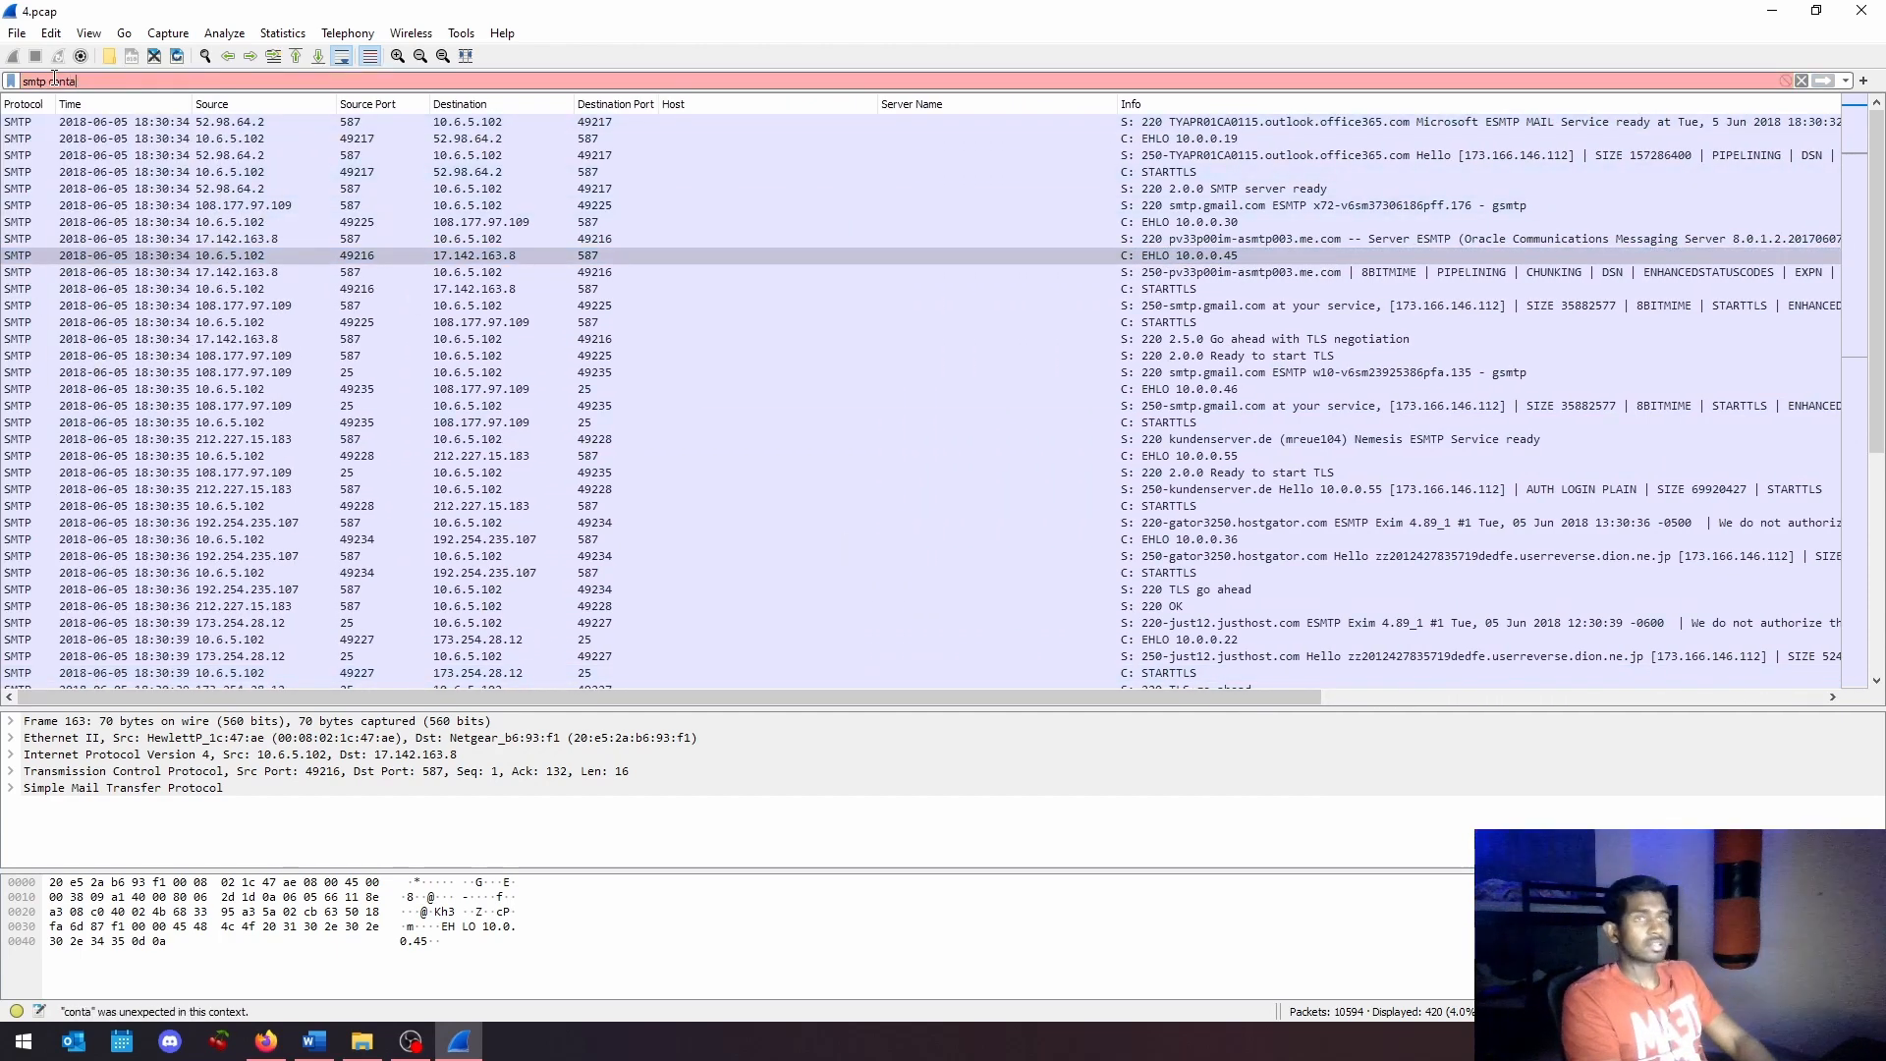
type("ins \"")
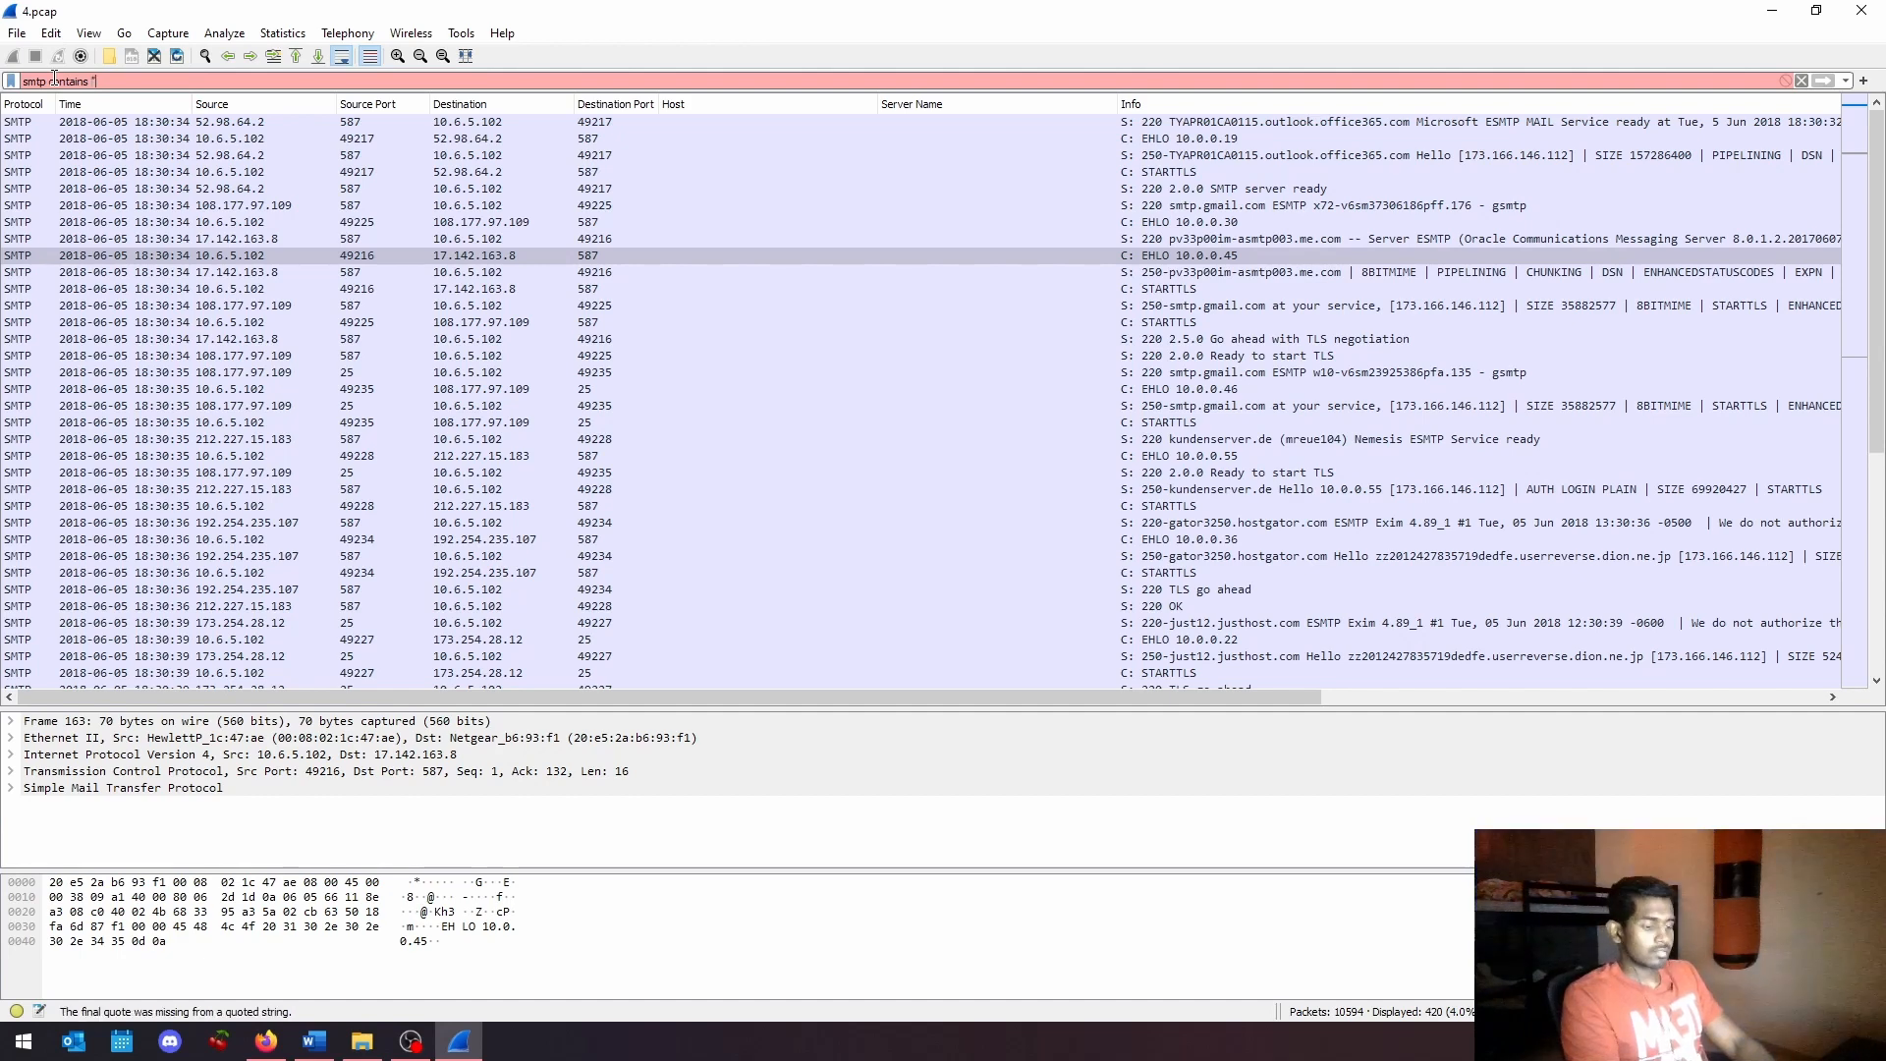
type("From:")
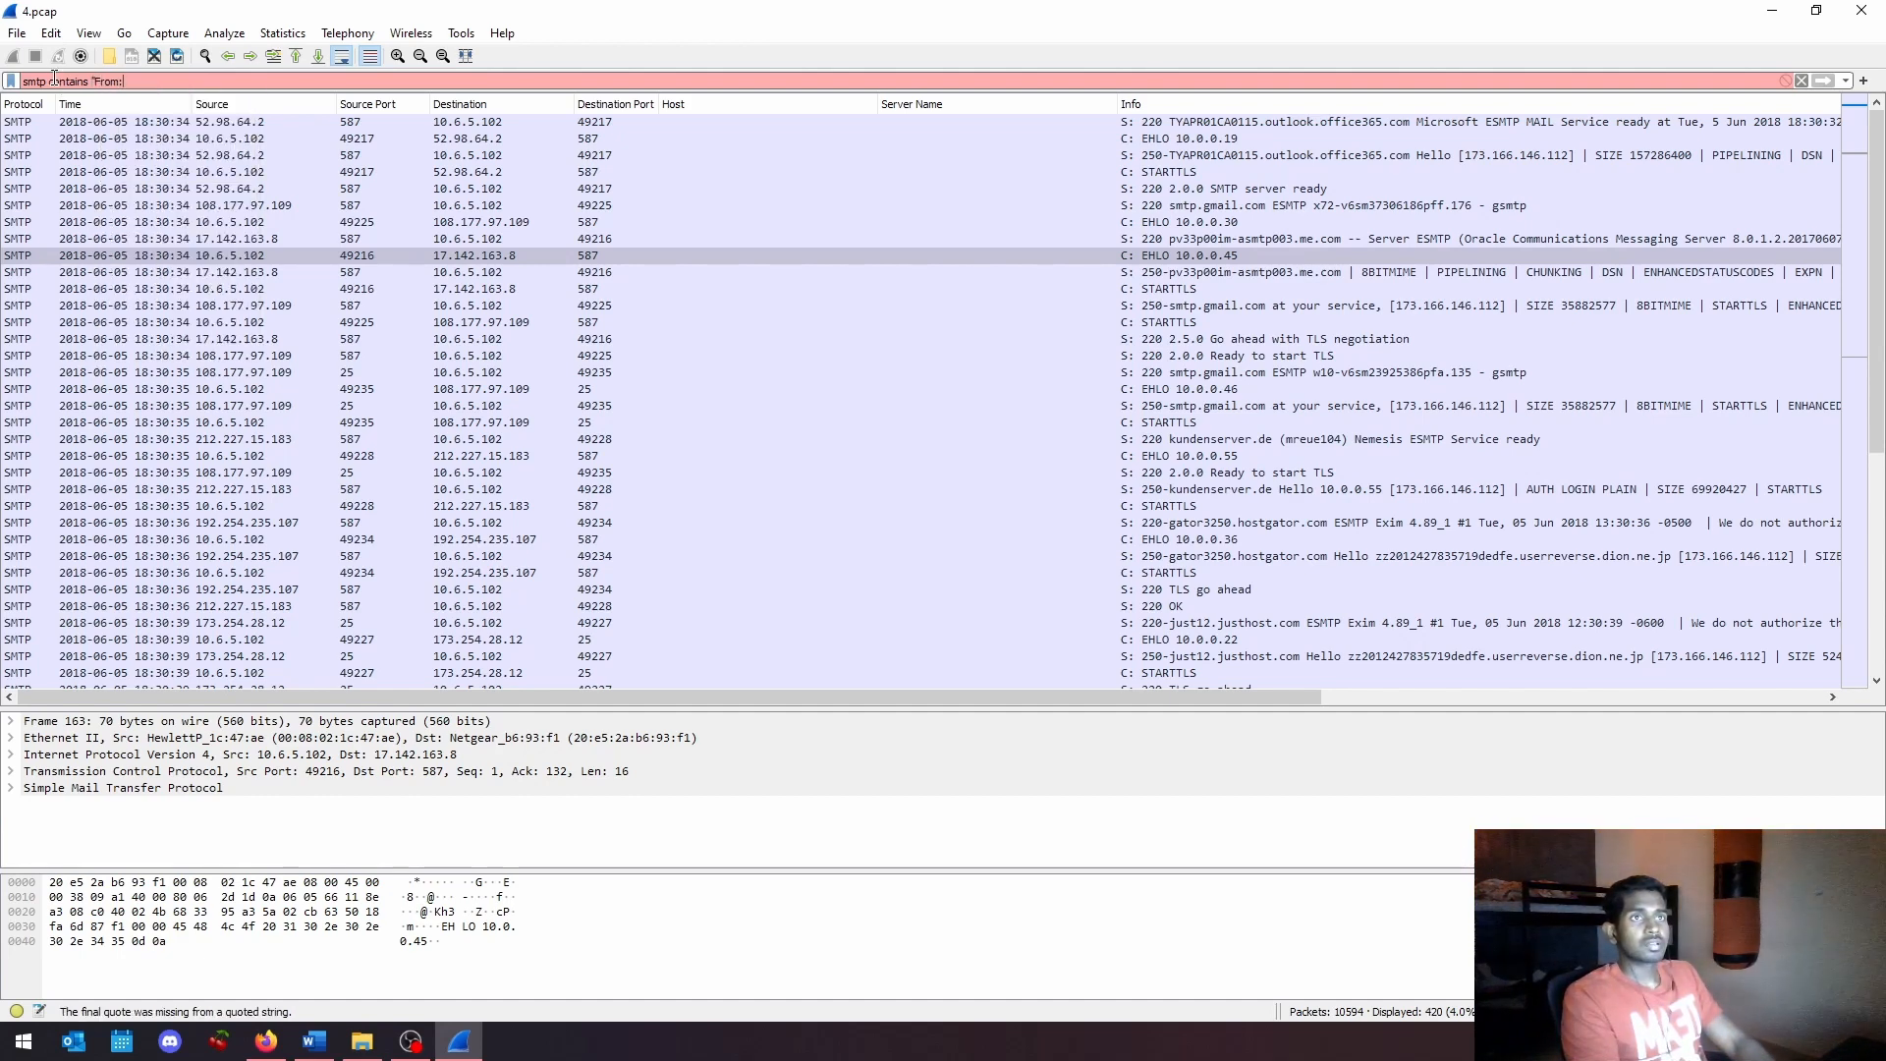
type("\"")
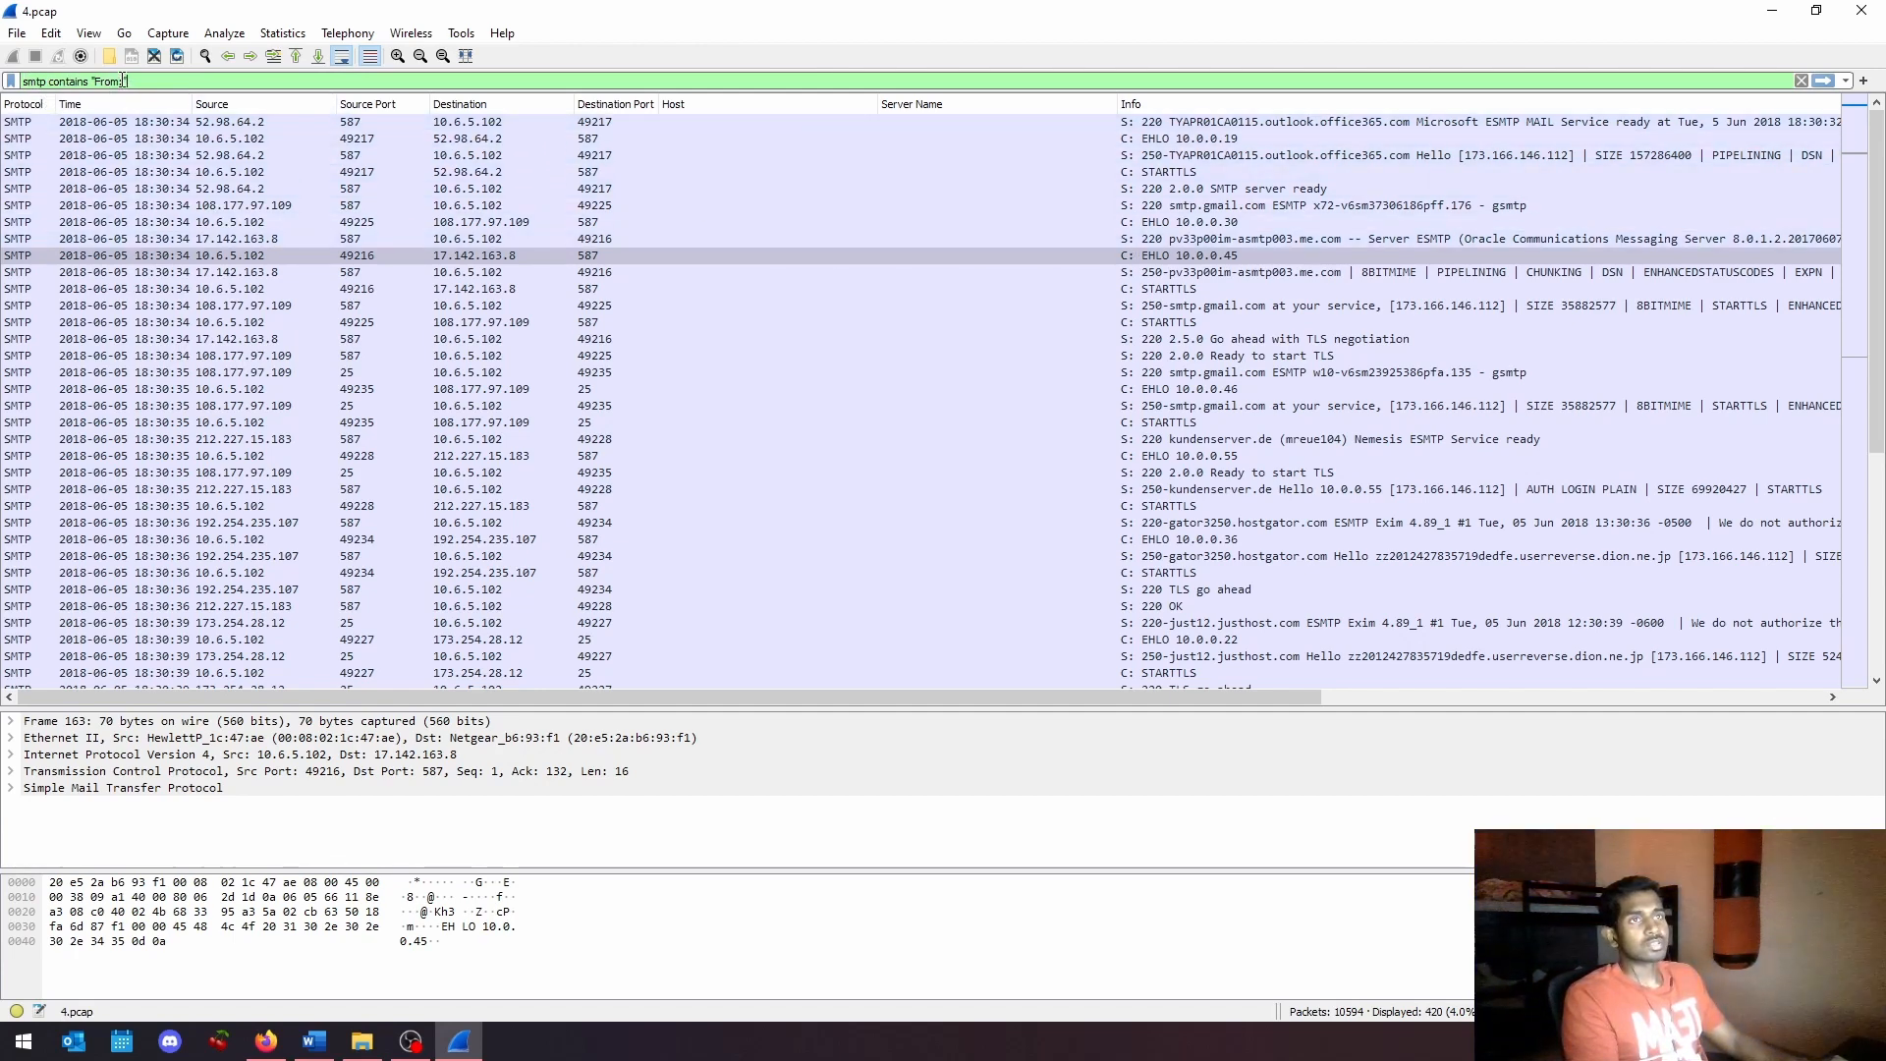
key("shift+Left")
key("shift+Left")
key("shift+Left")
key("shift+Left")
key("shift+Left")
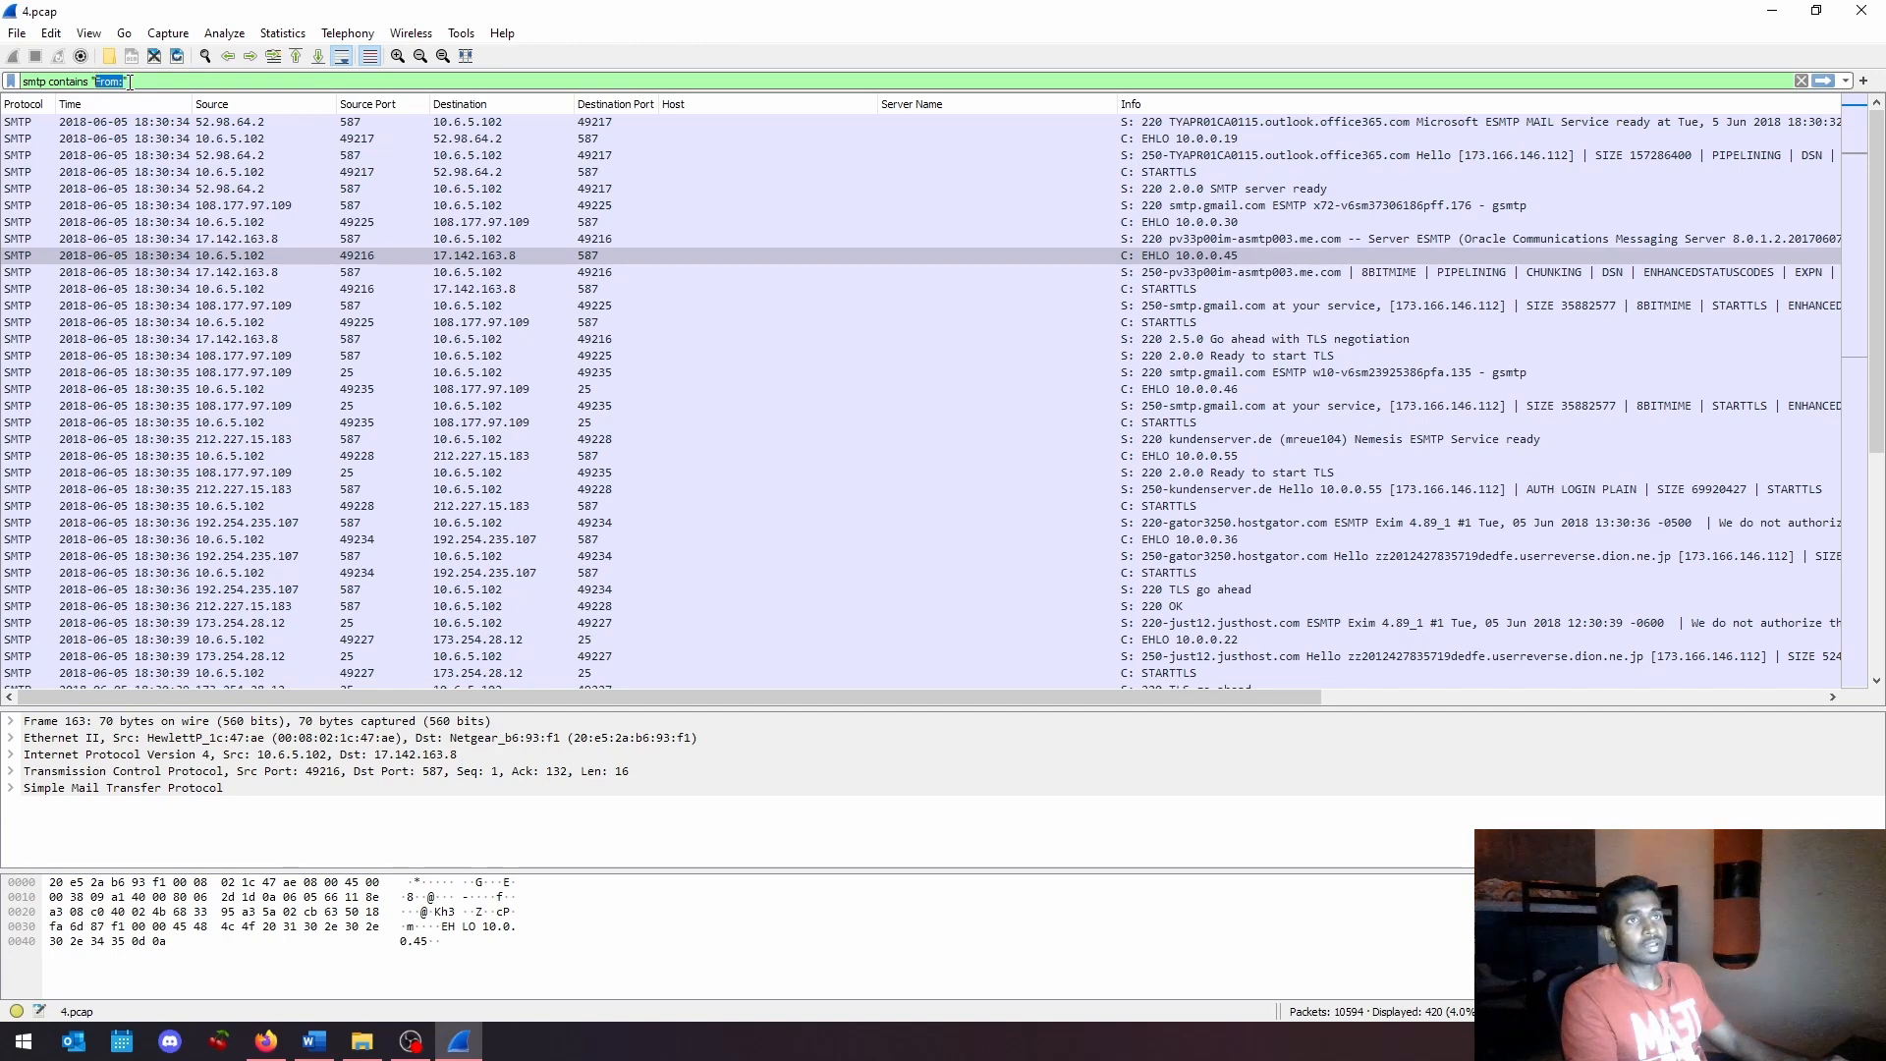
left_click(127, 81)
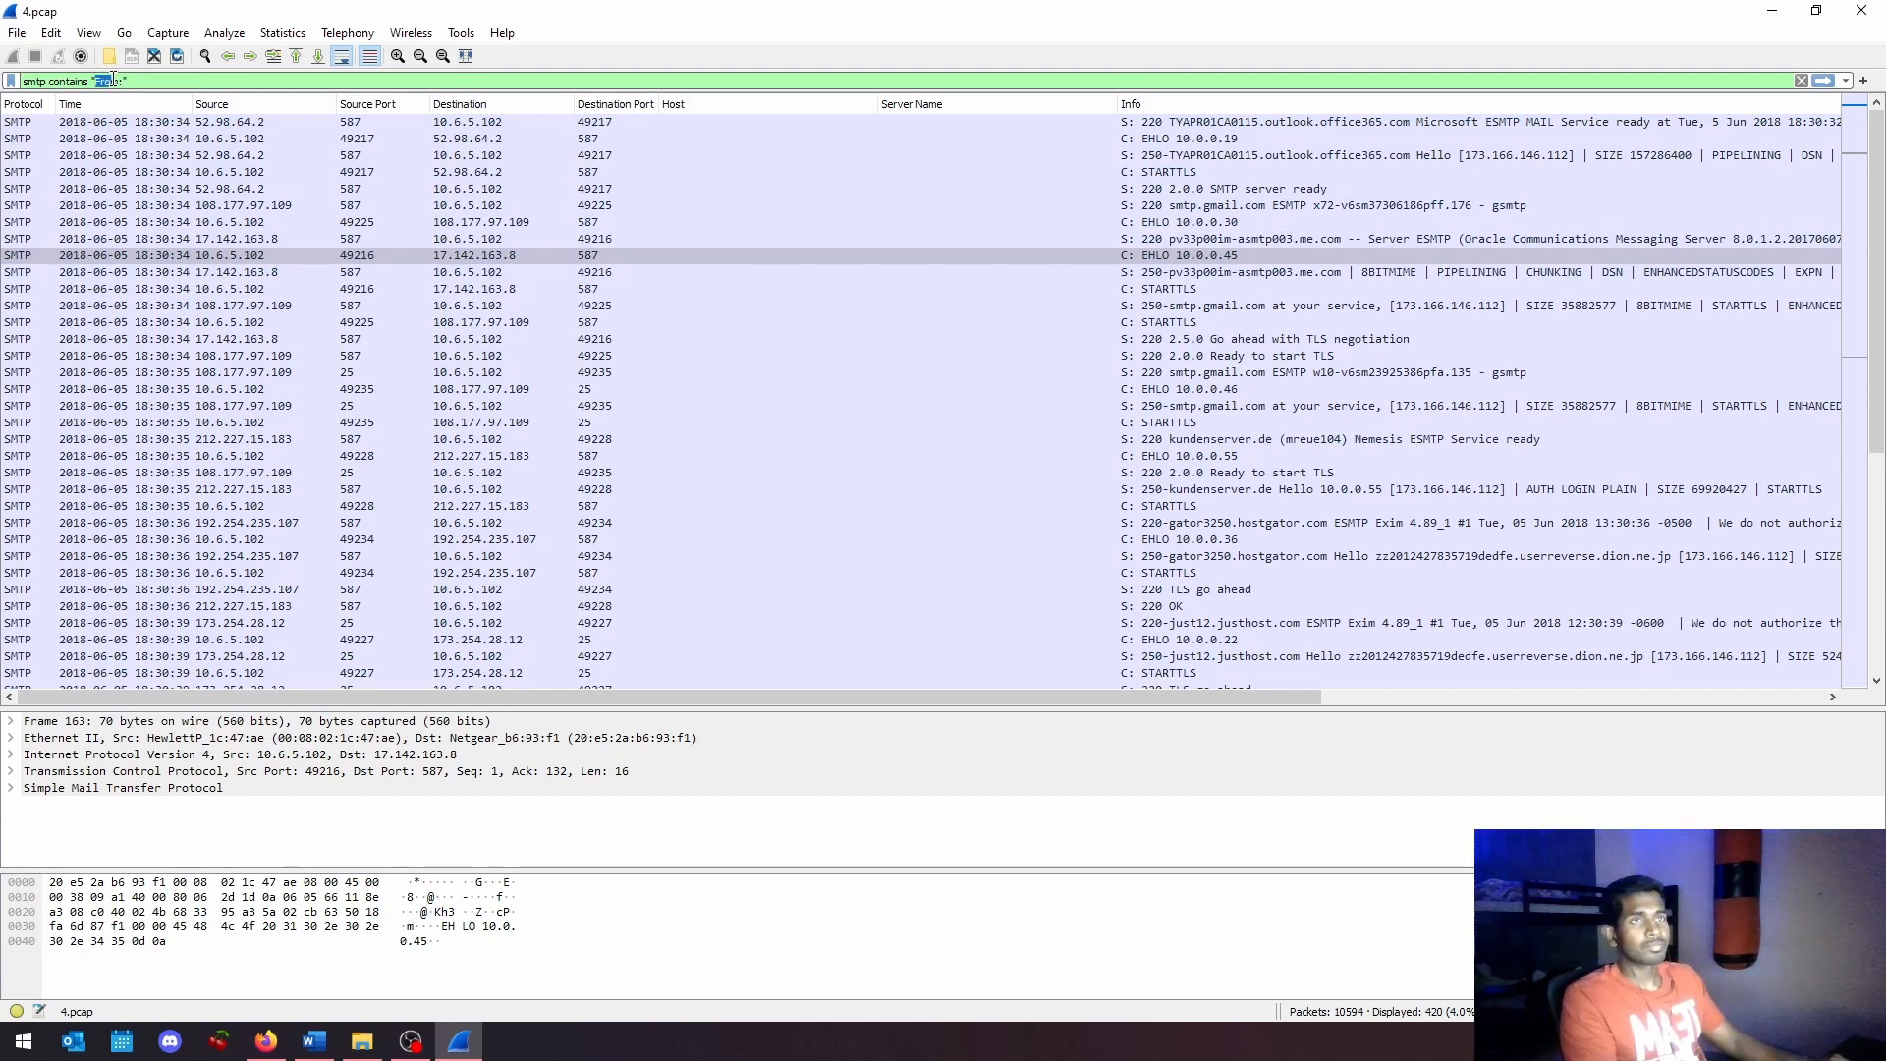
key("Return")
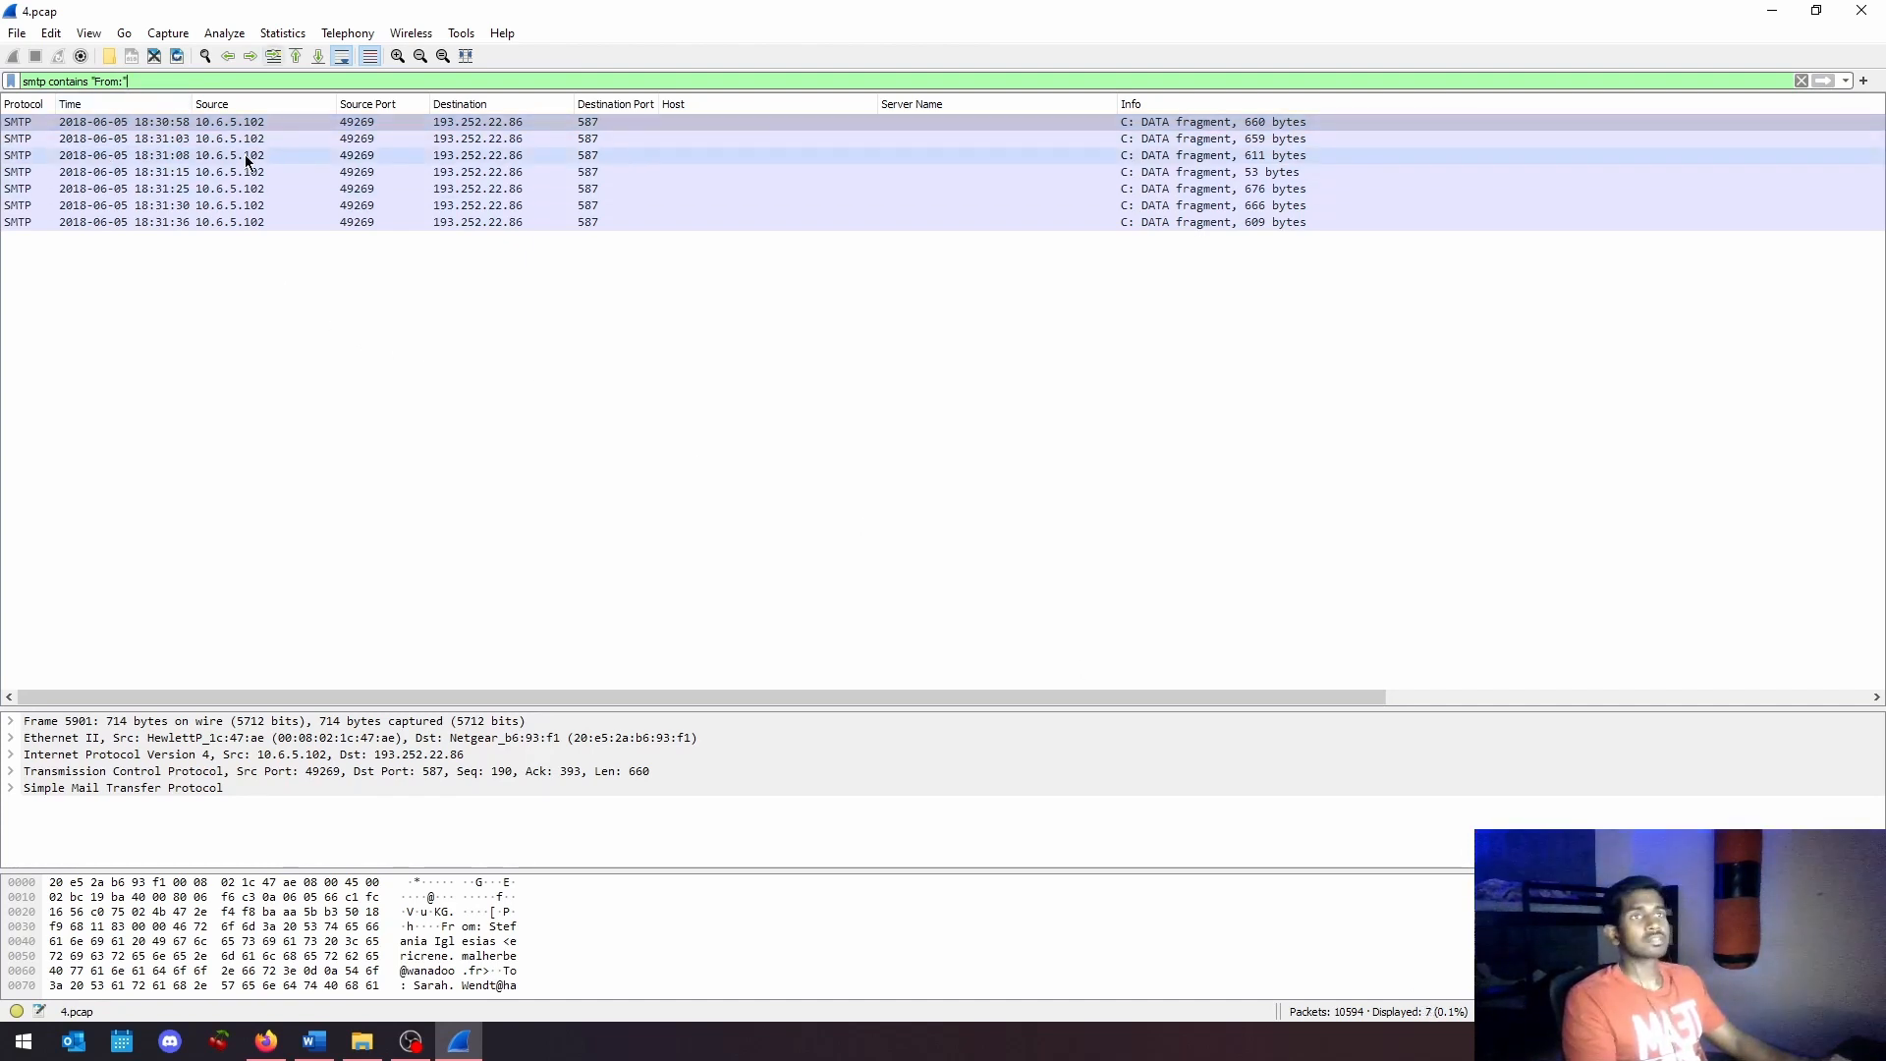
Step: Follow the TCP stream of the first DATA fragment packet in the filtered list
right_click(237, 126)
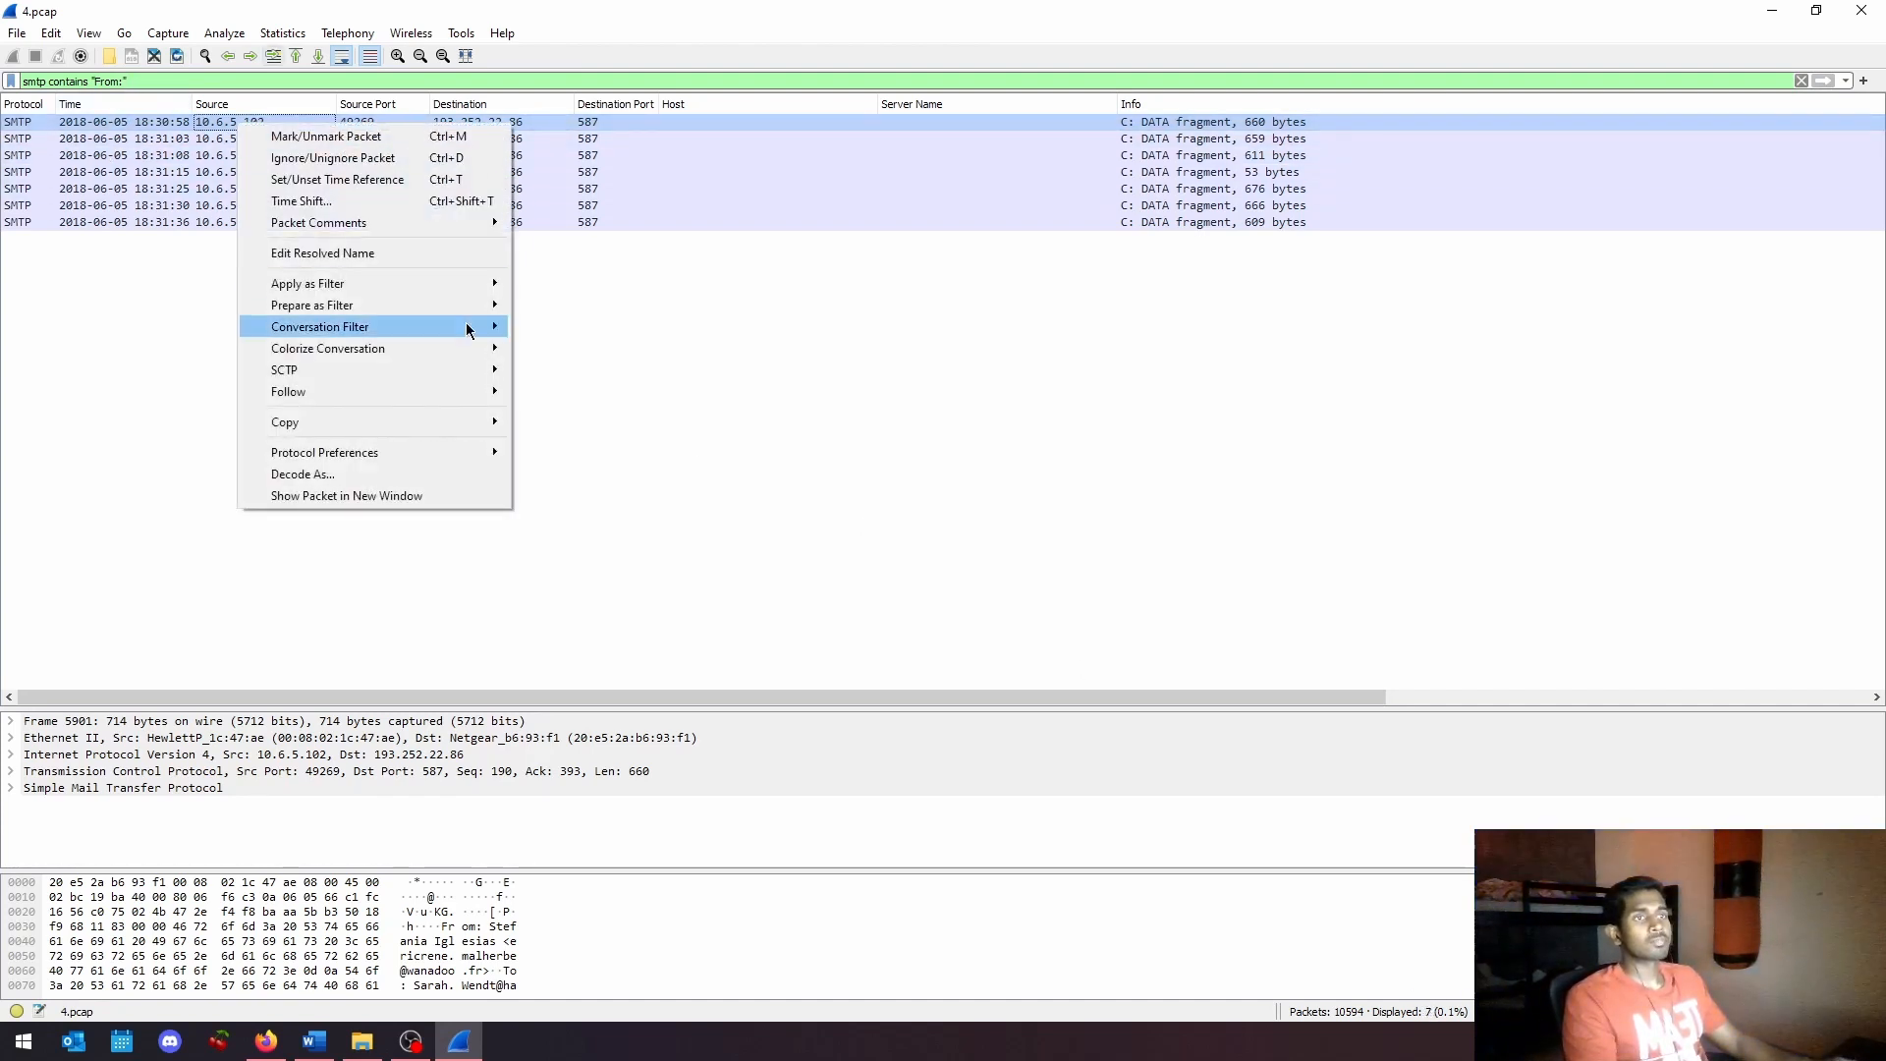
mouse_move(427, 385)
left_click(595, 391)
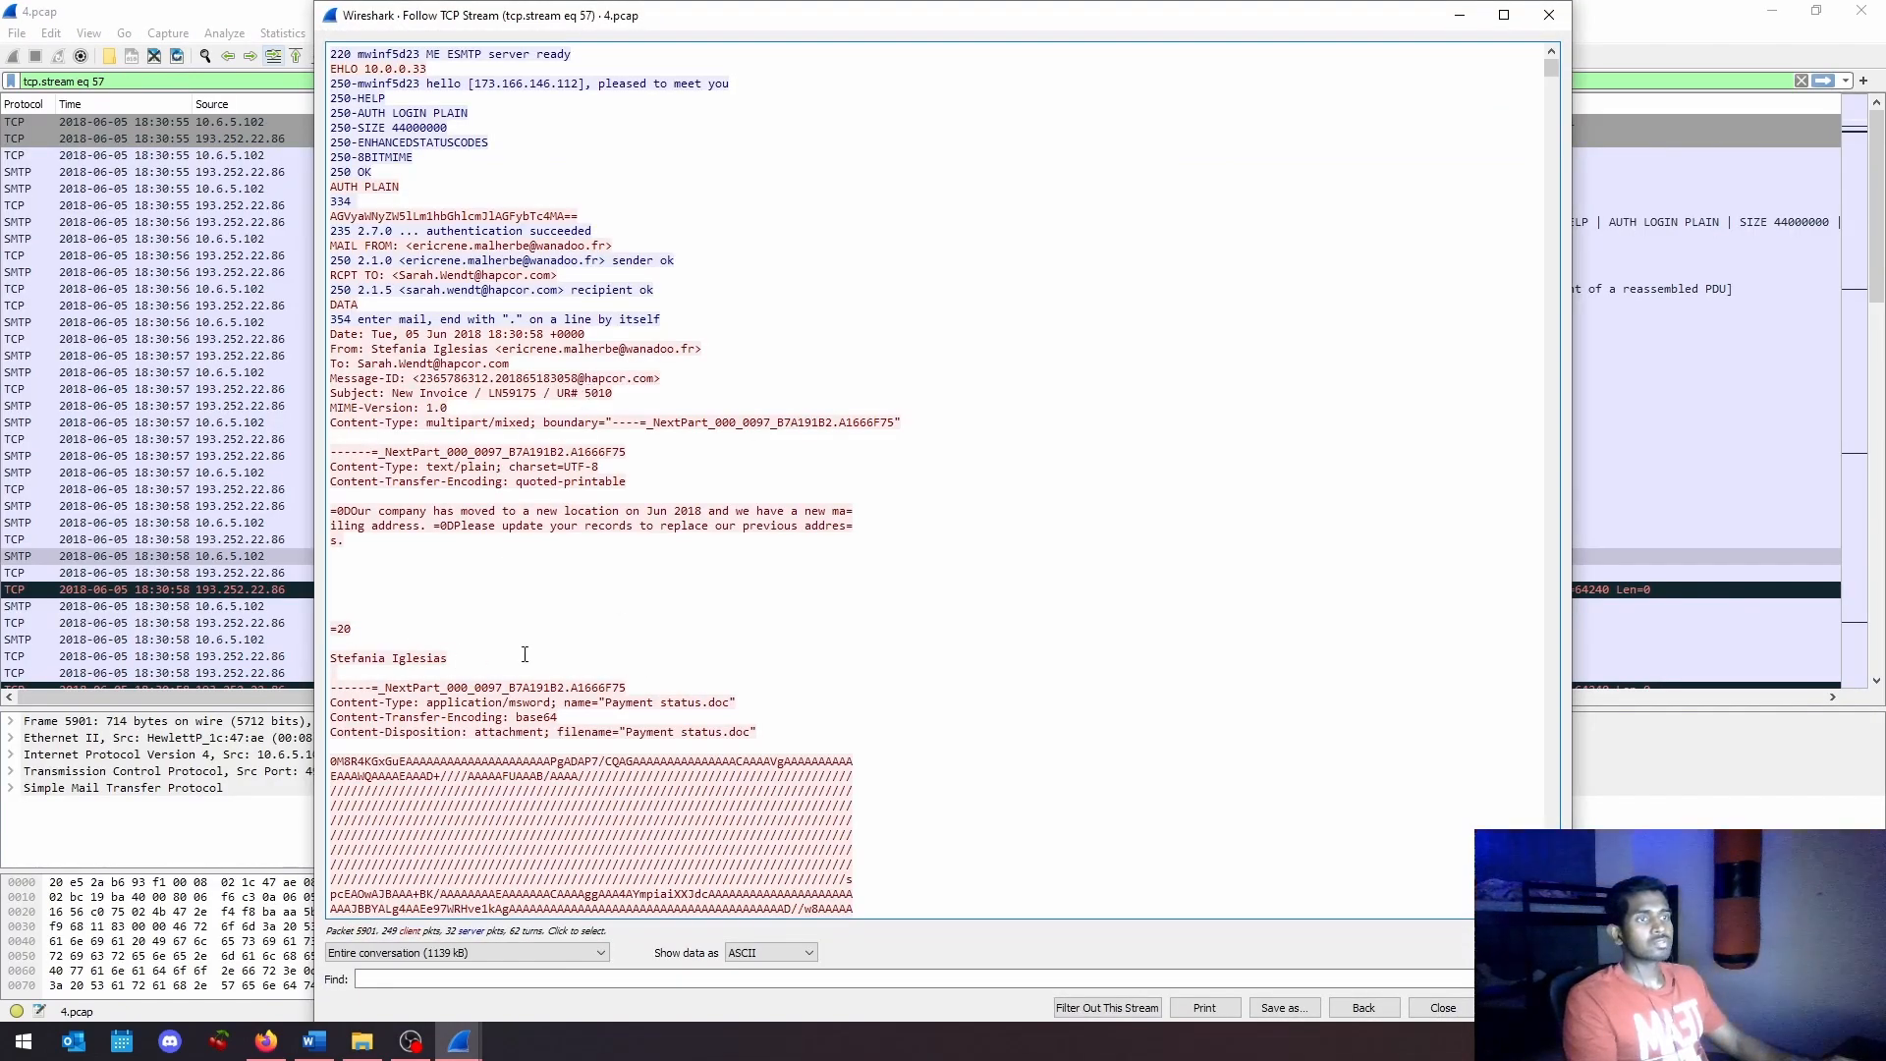
Step: Examine the email's SMTP exchange, headers, body text and attachment header in the TCP stream, then close the stream window
left_click_drag(525, 654, 316, 44)
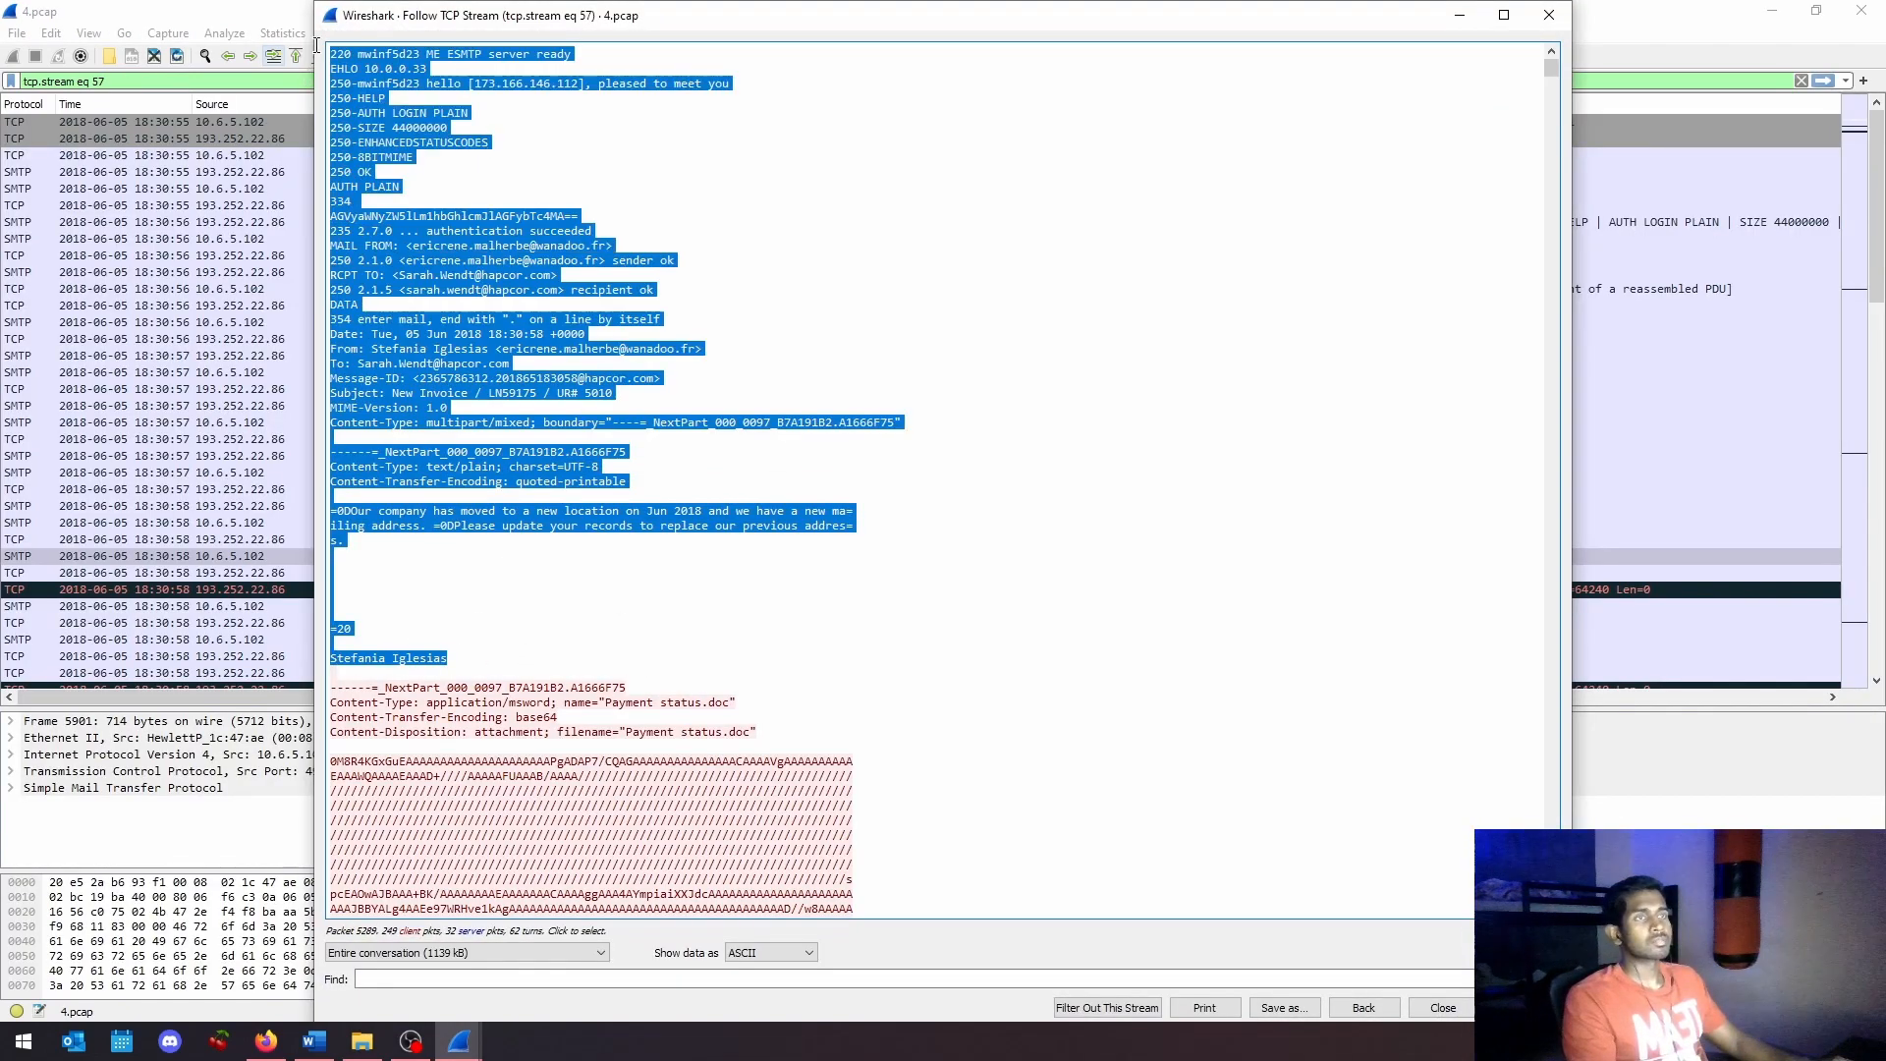
left_click(732, 554)
left_click_drag(1128, 734, 51, 51)
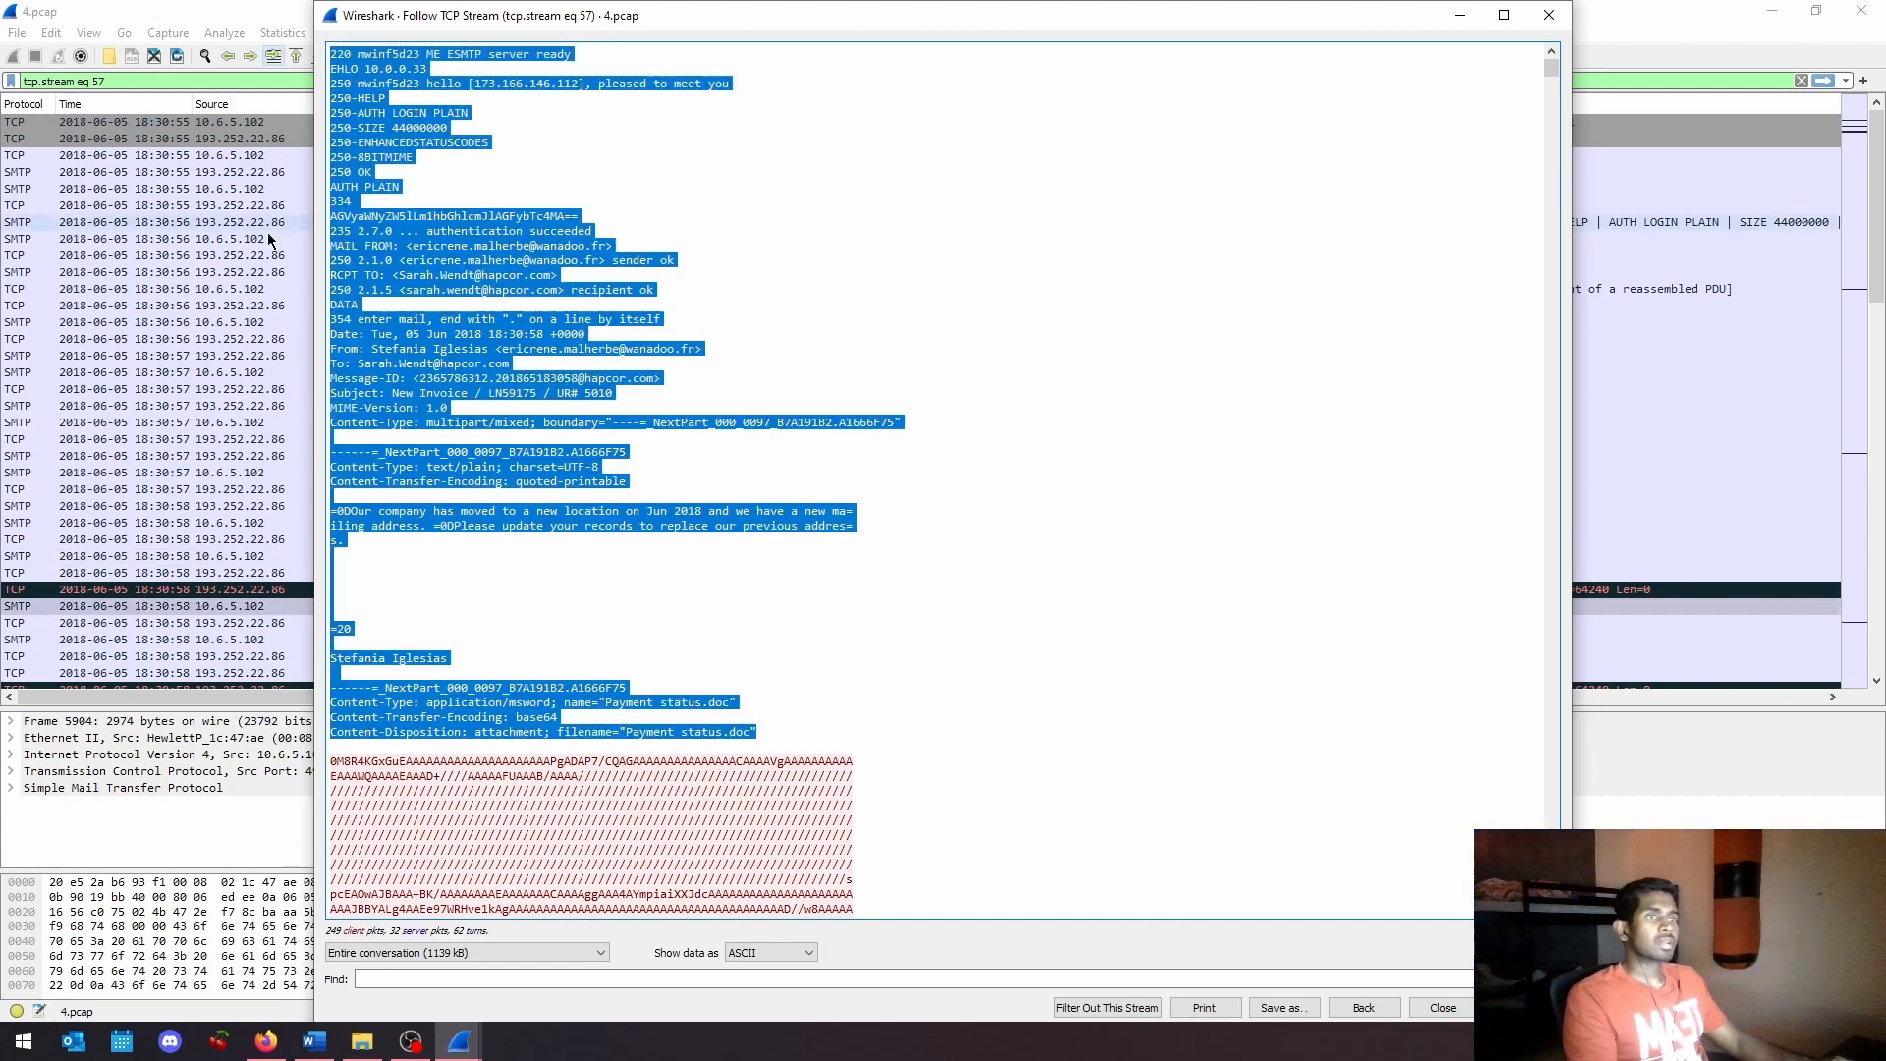
left_click_drag(475, 631, 338, 8)
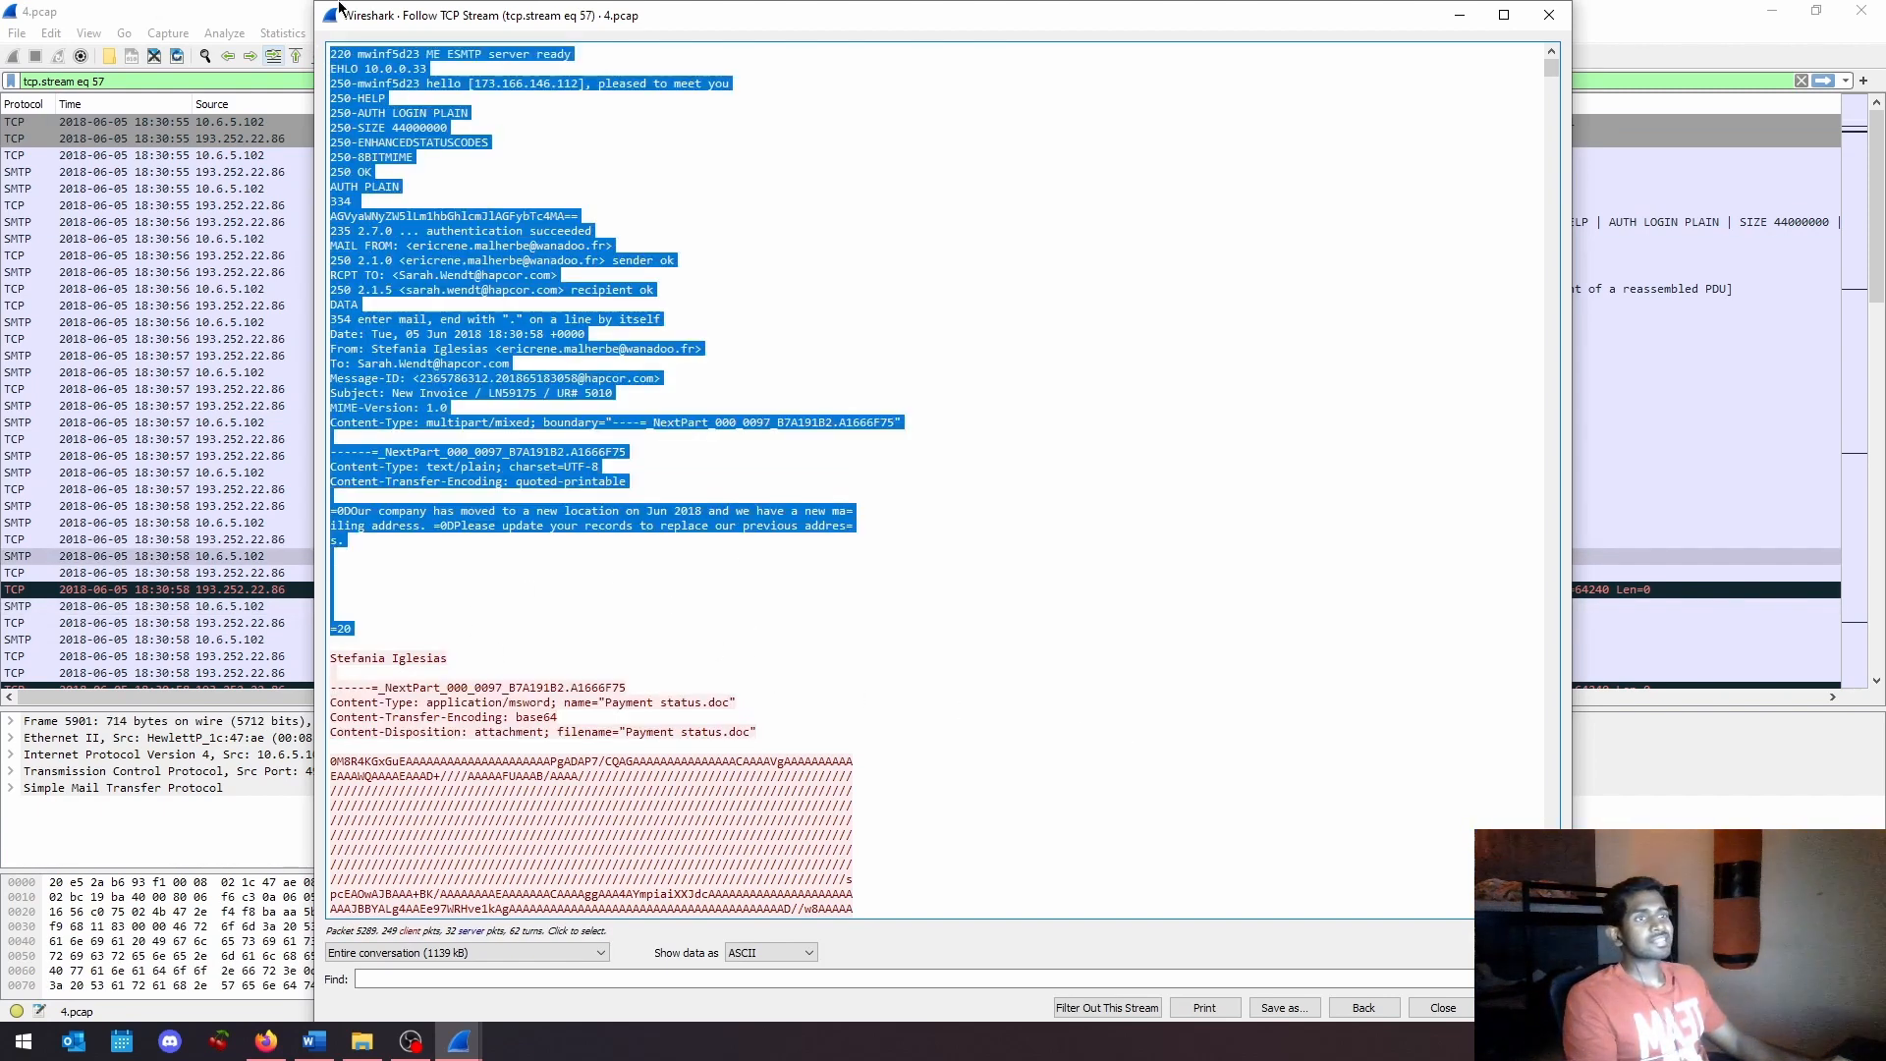
left_click(612, 751)
left_click_drag(513, 584, 339, 51)
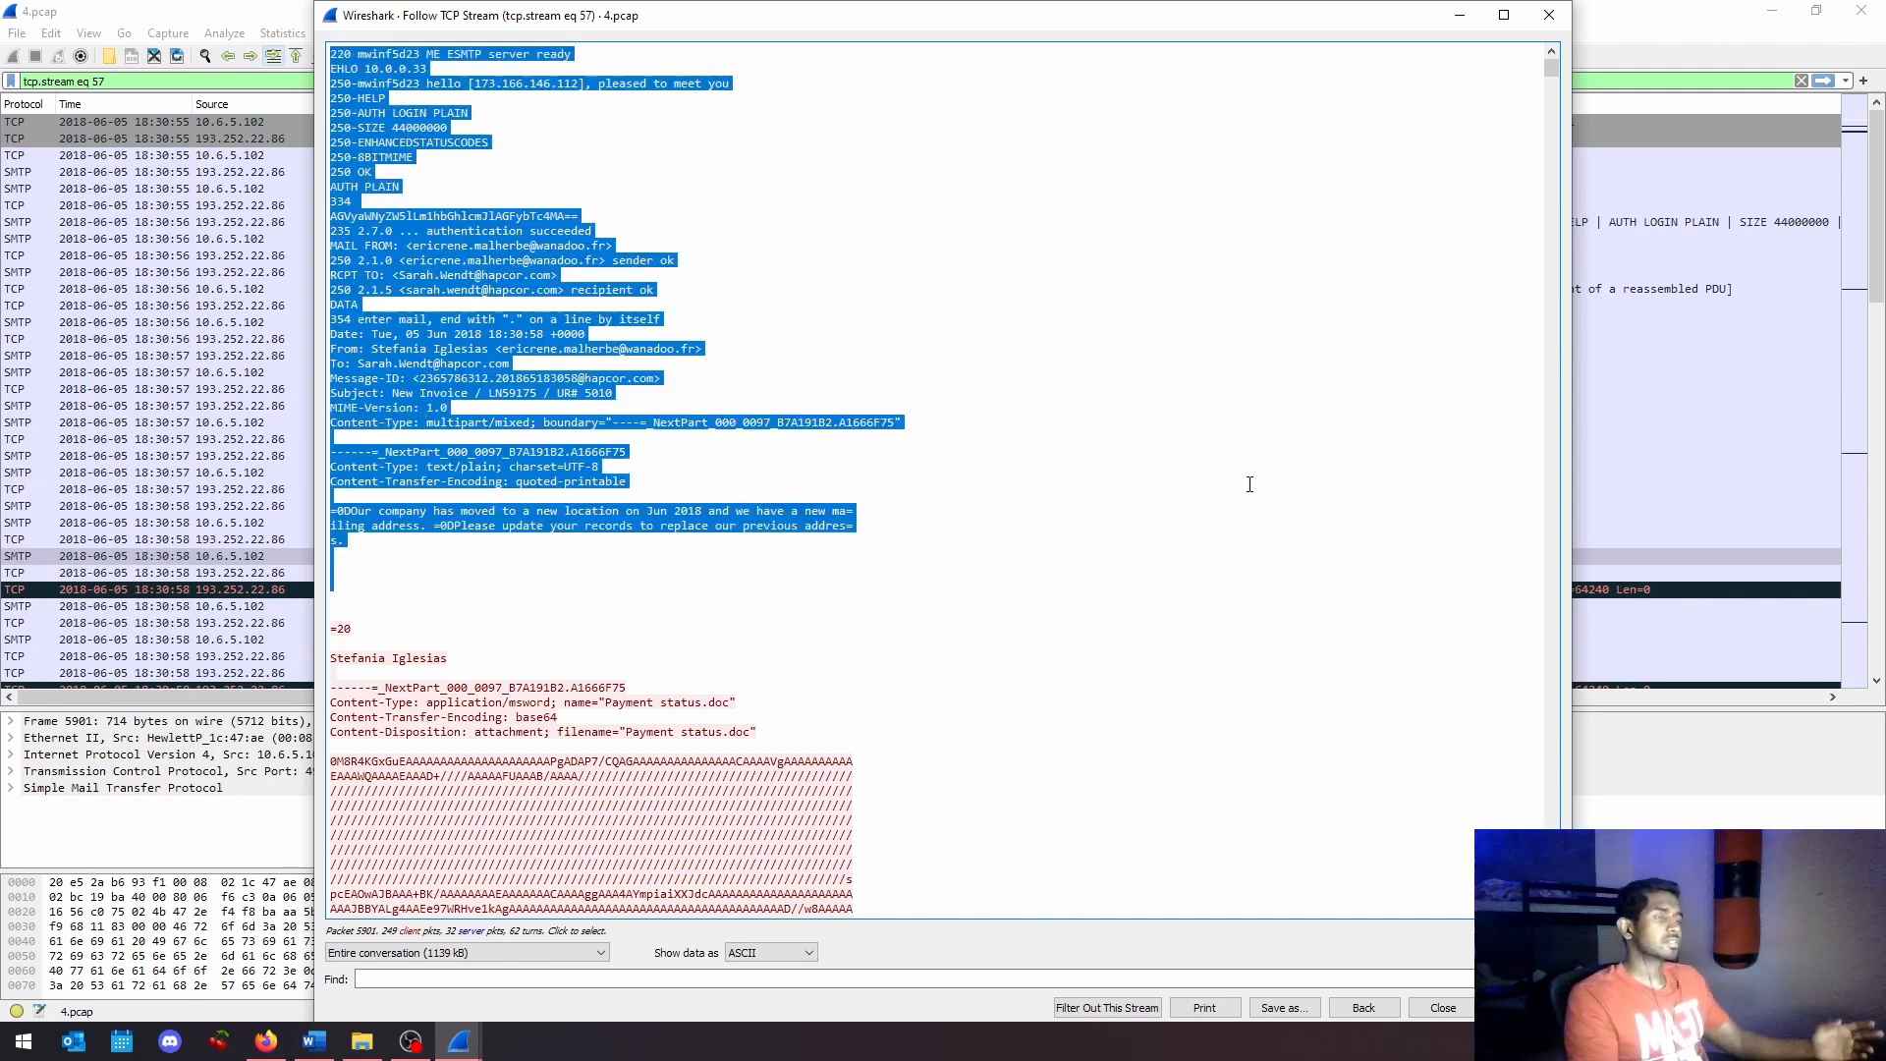
left_click(1154, 471)
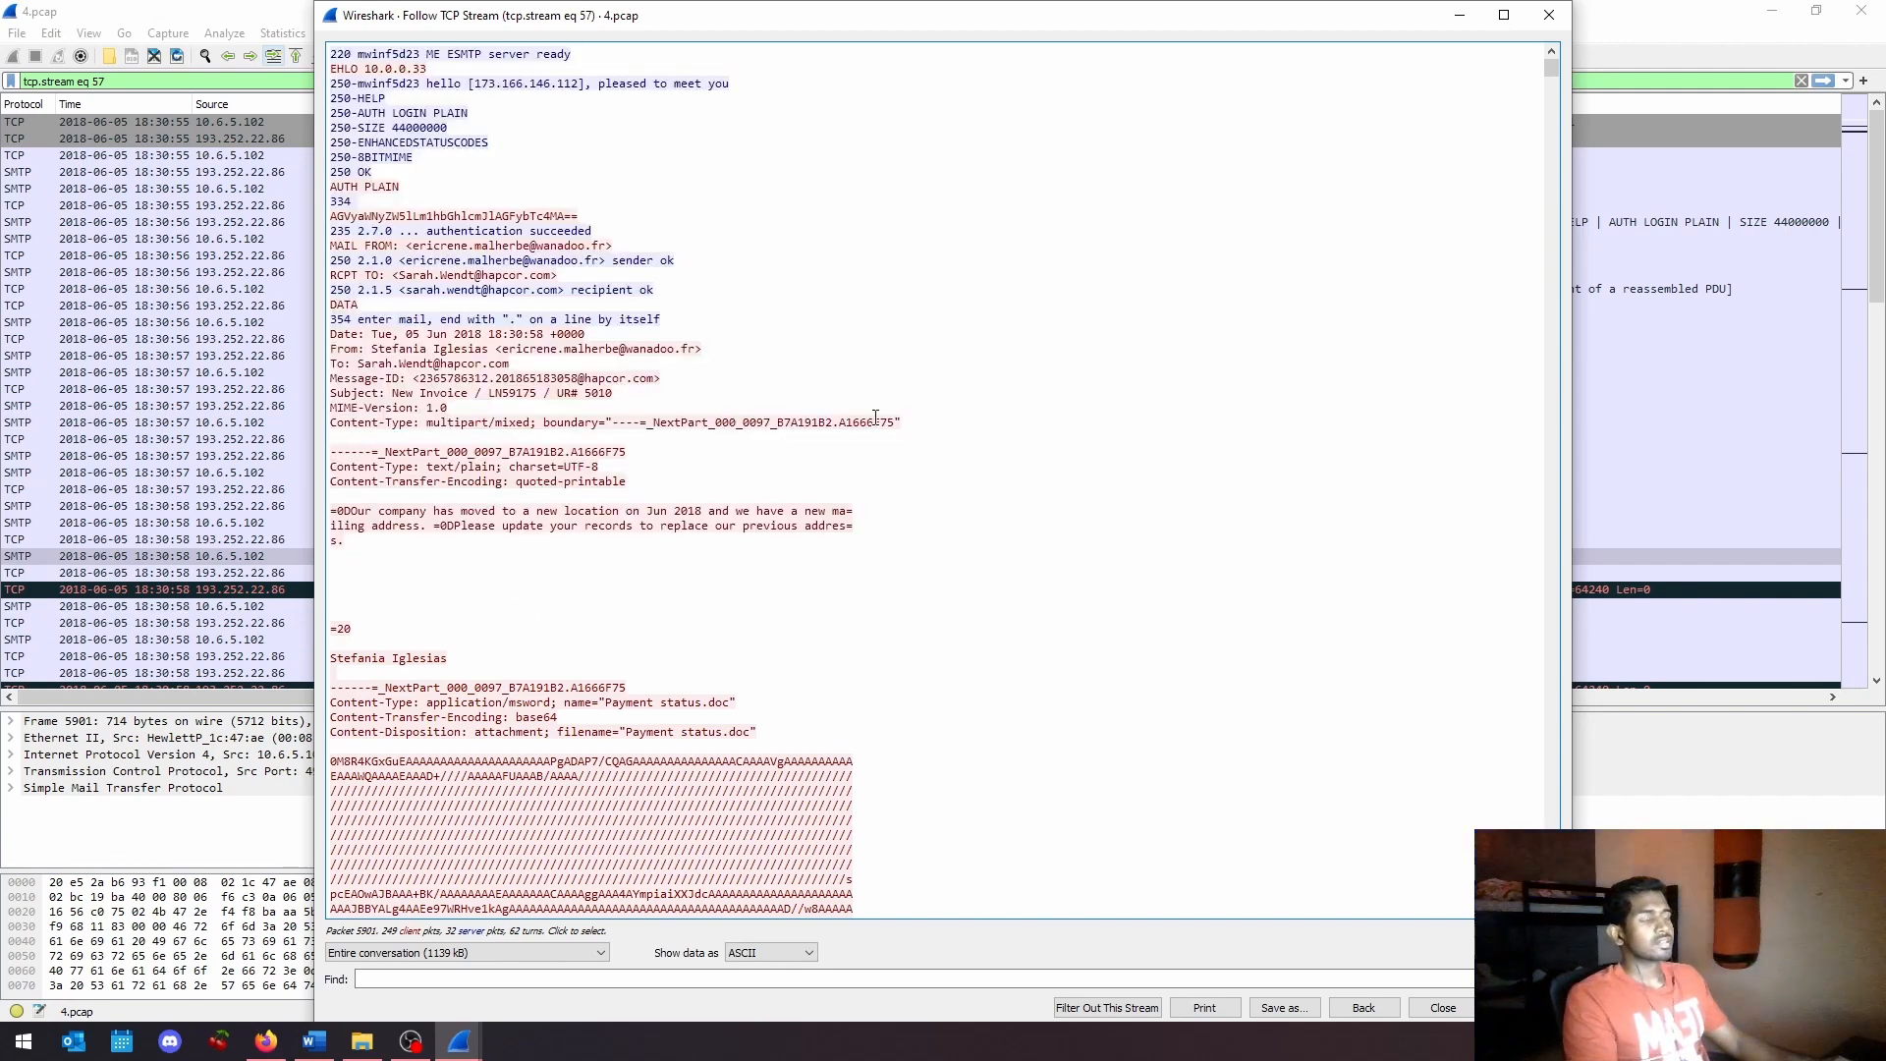
left_click(1549, 16)
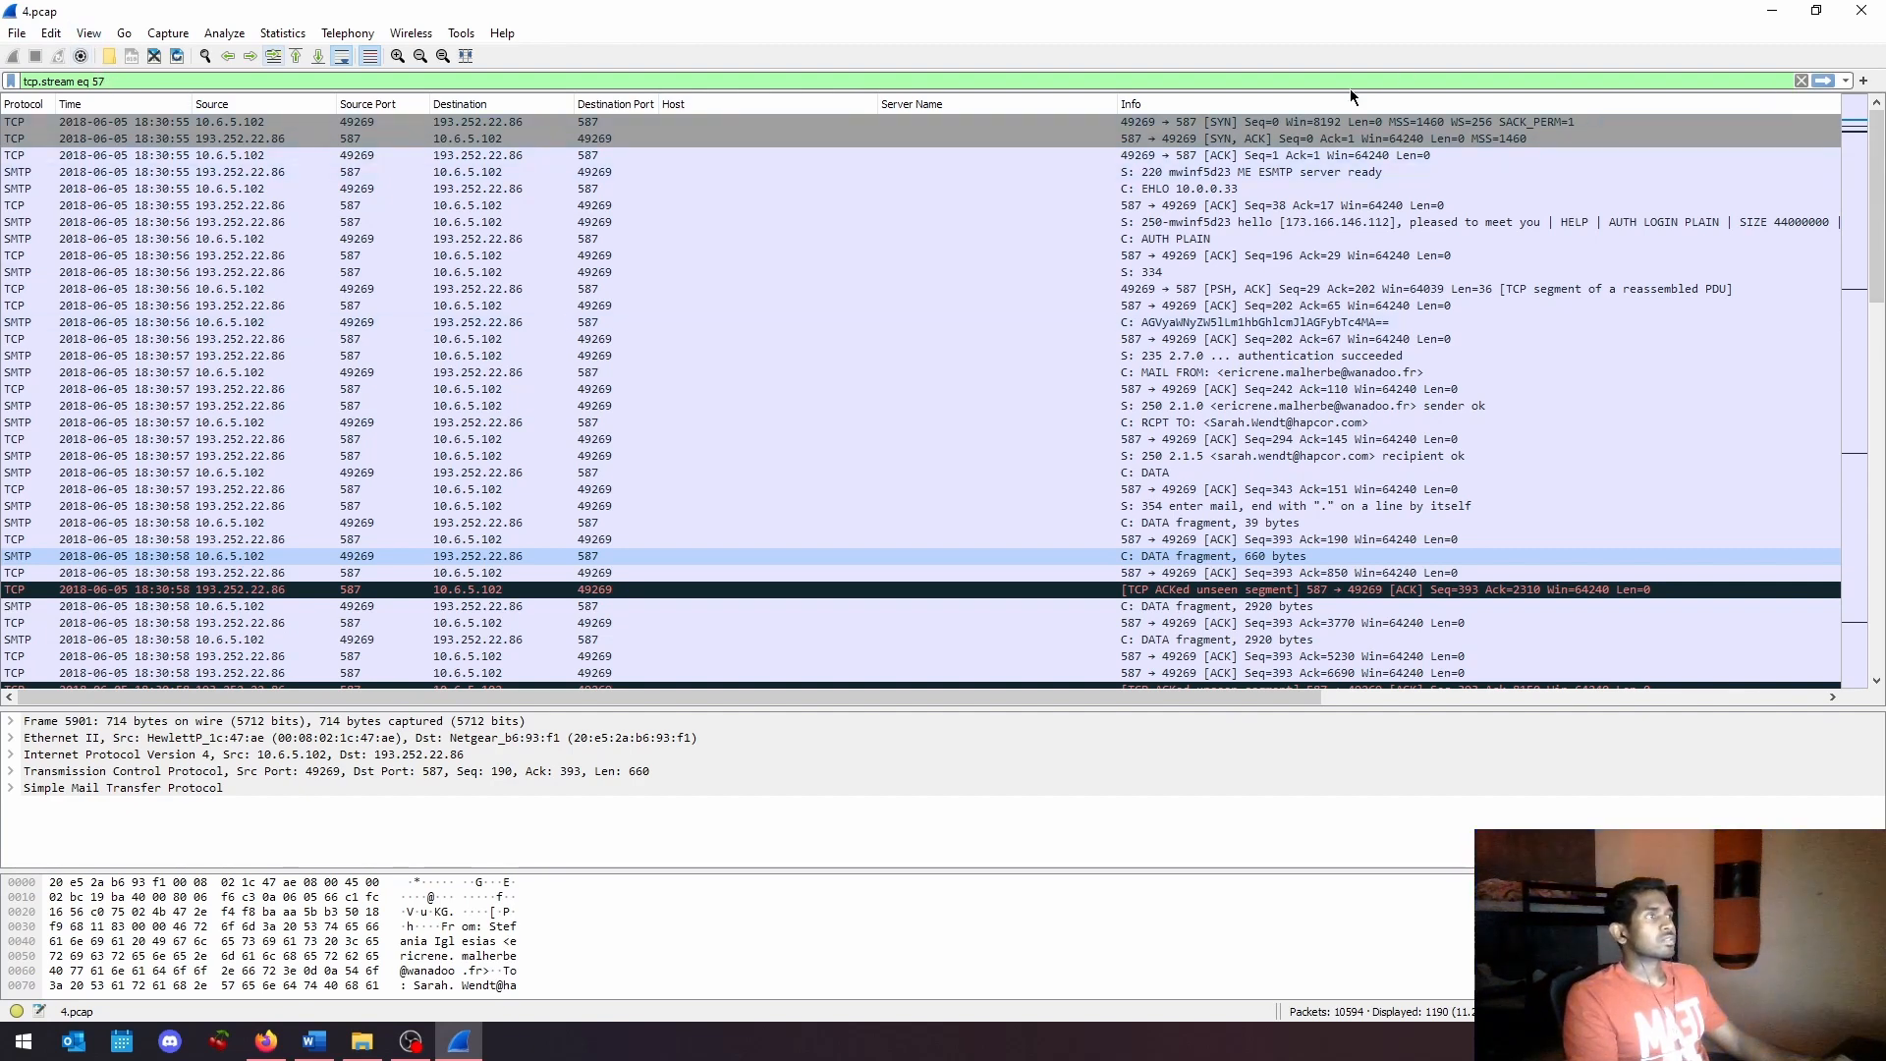
Step: Clear the display filter expression and start a new filter button labelled "Web Traffic"
left_click_drag(1341, 81, 22, 103)
key("BackSpace")
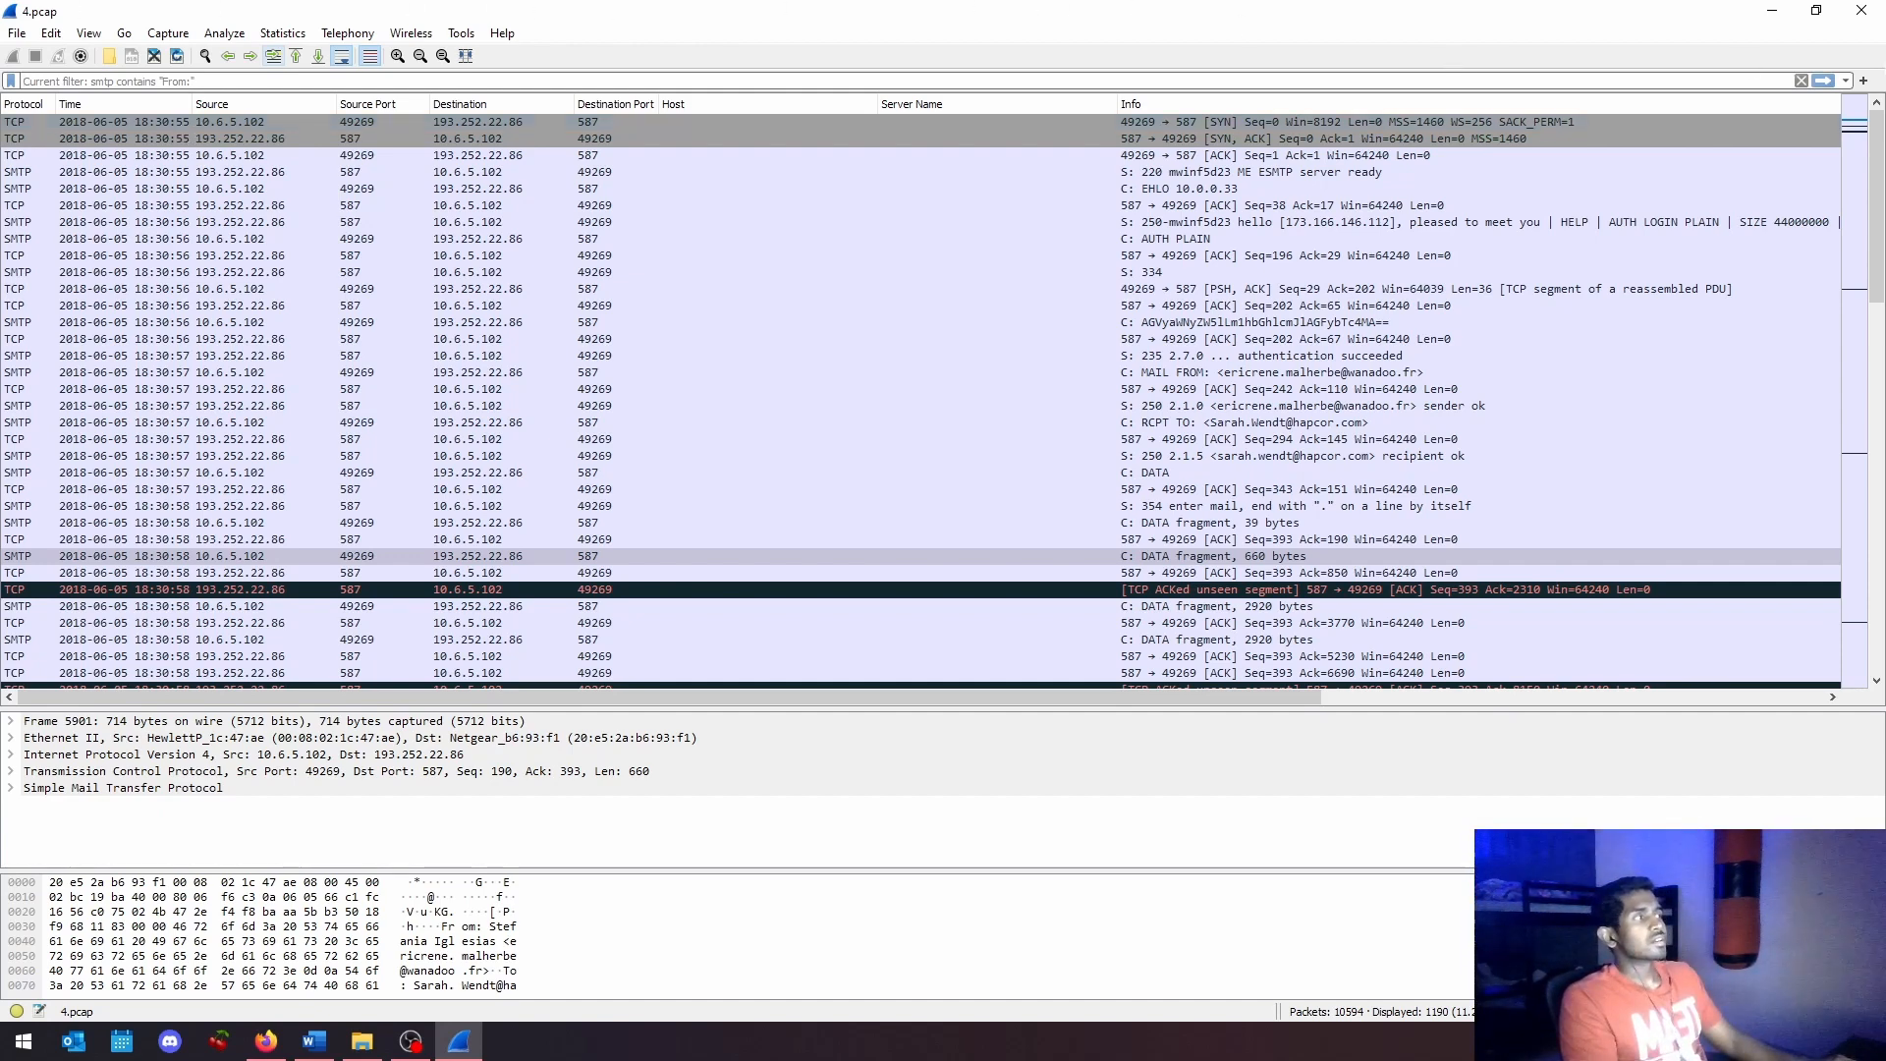
left_click(1865, 81)
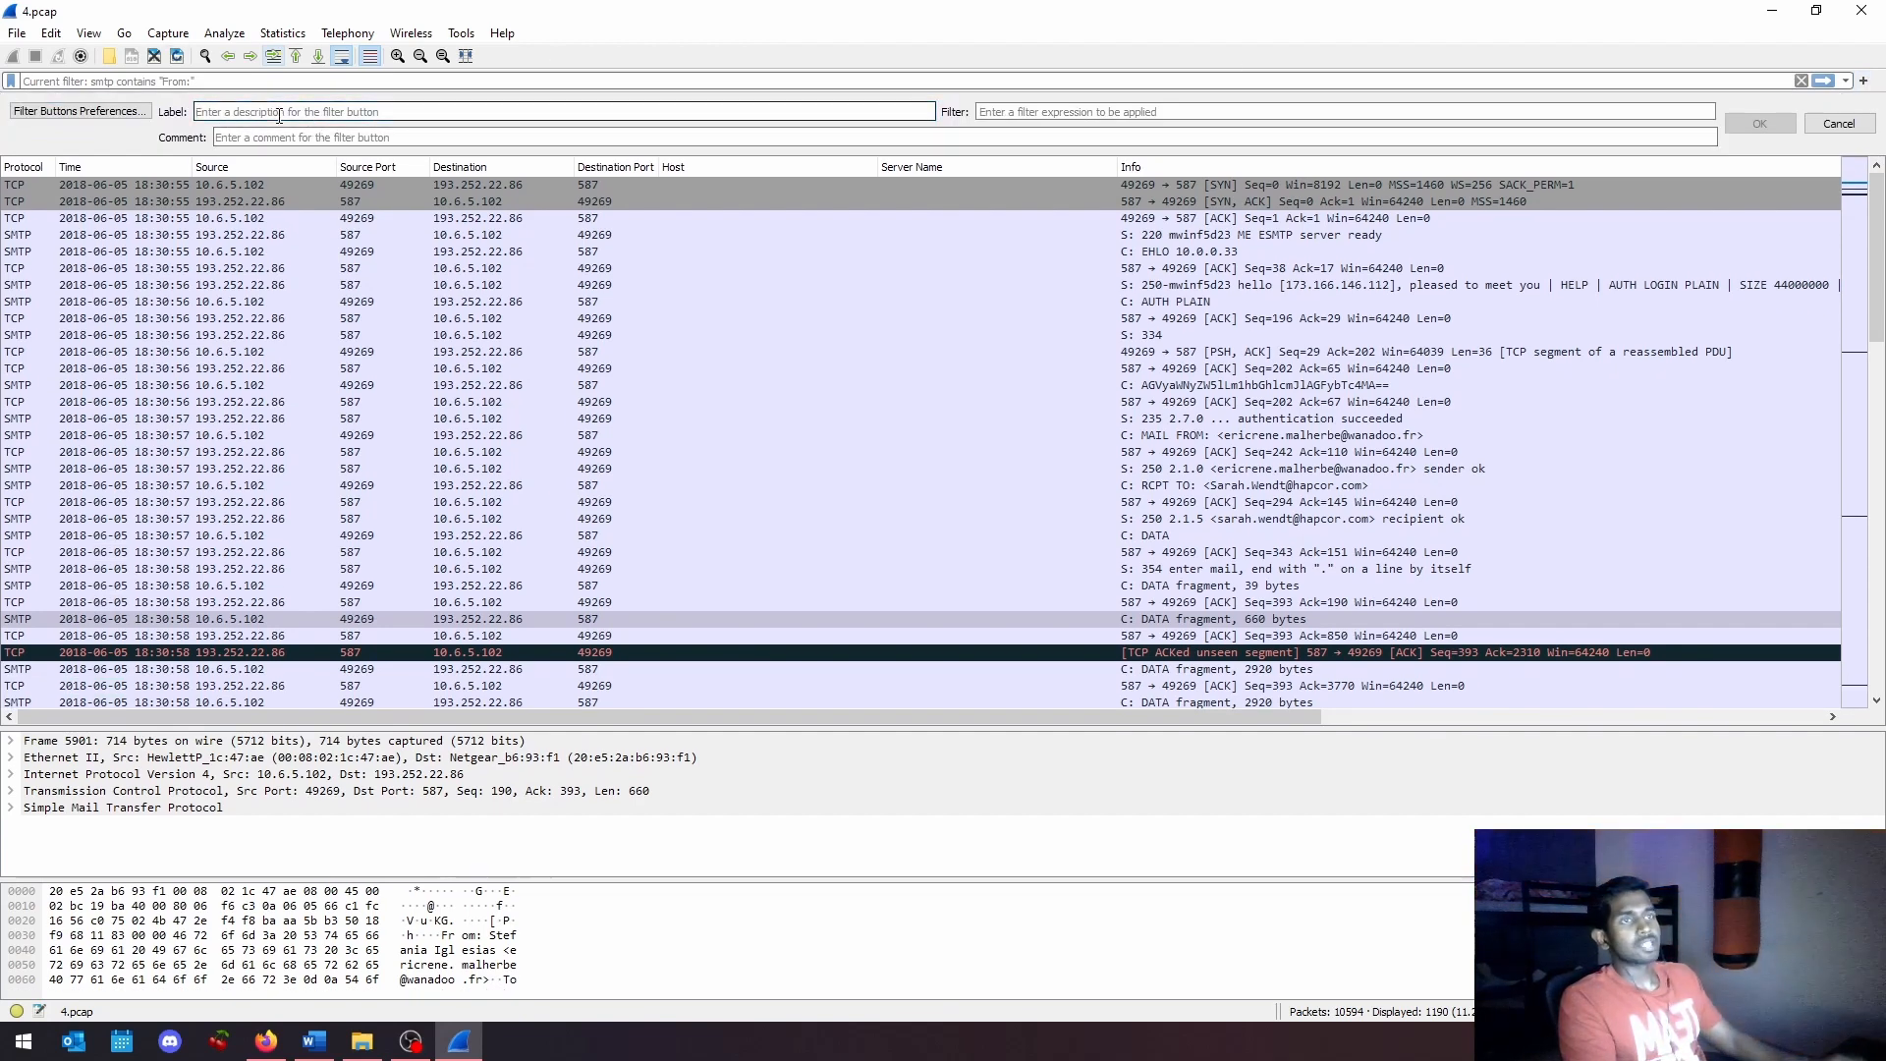
type("Web T")
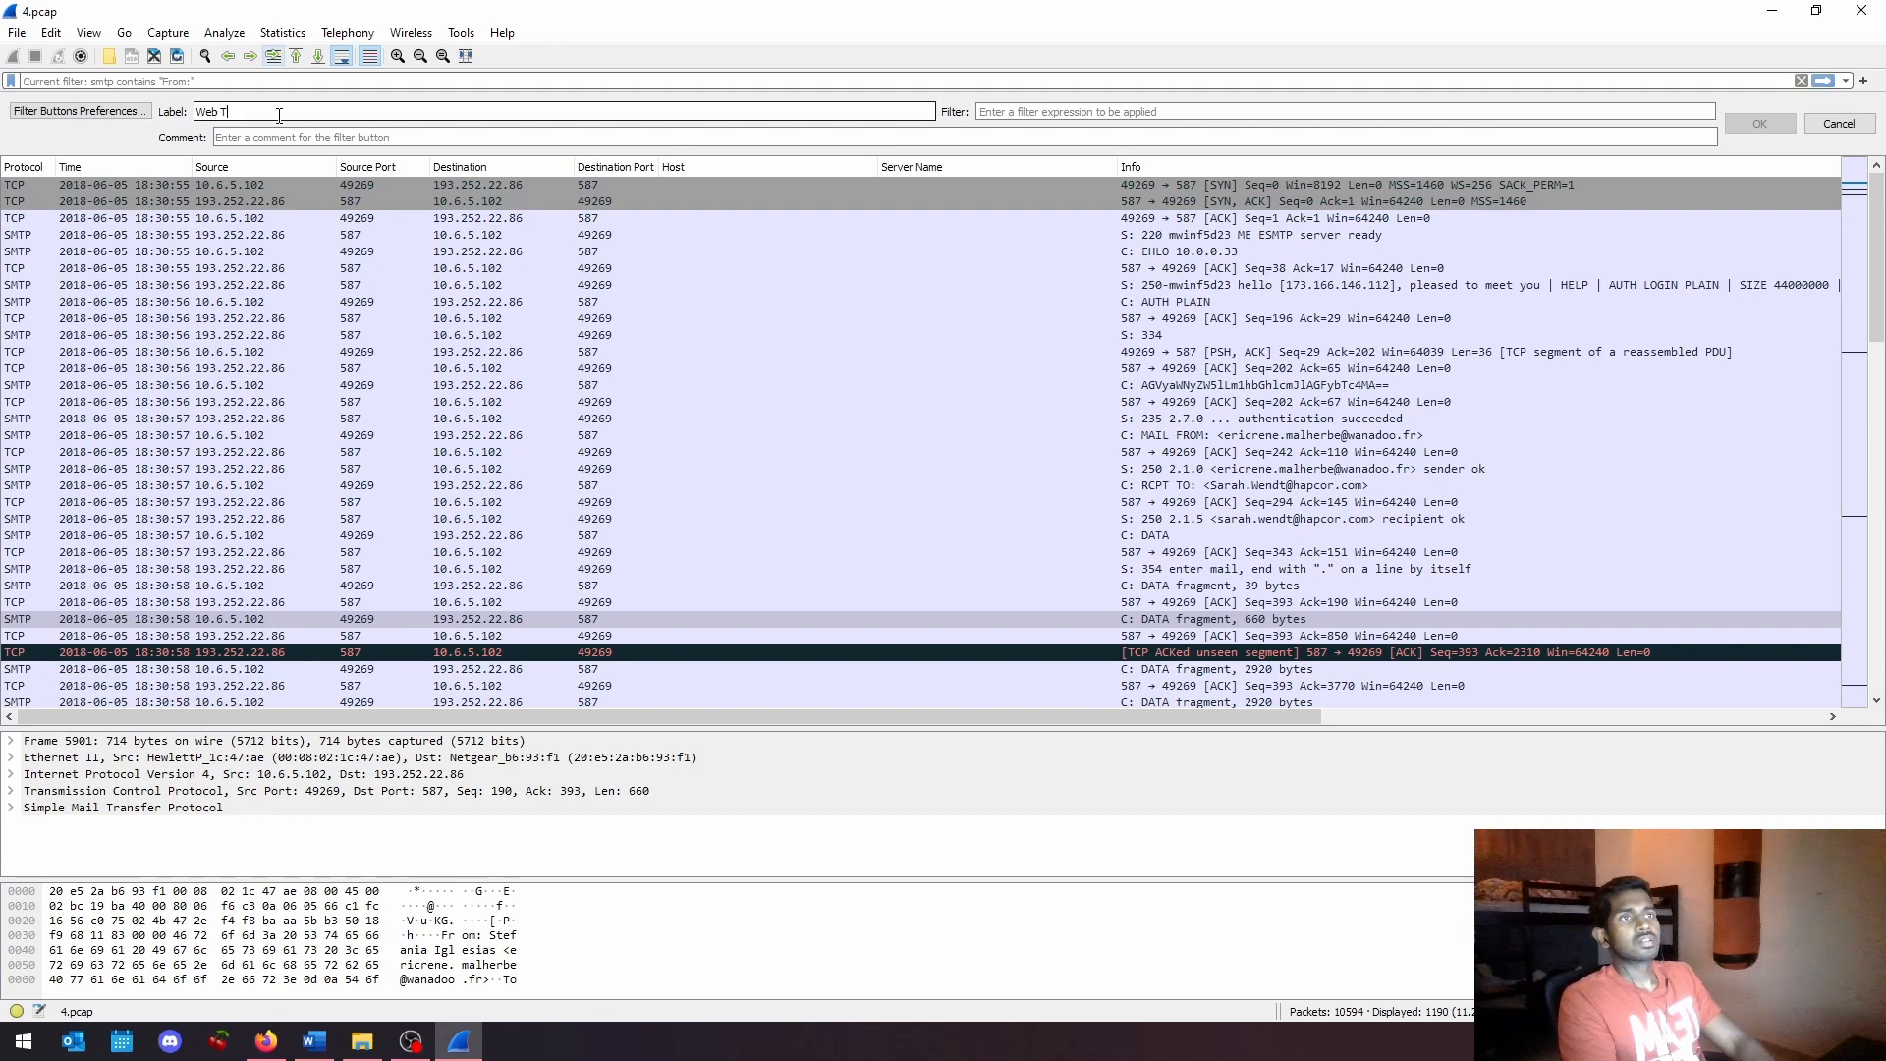
type("ffic")
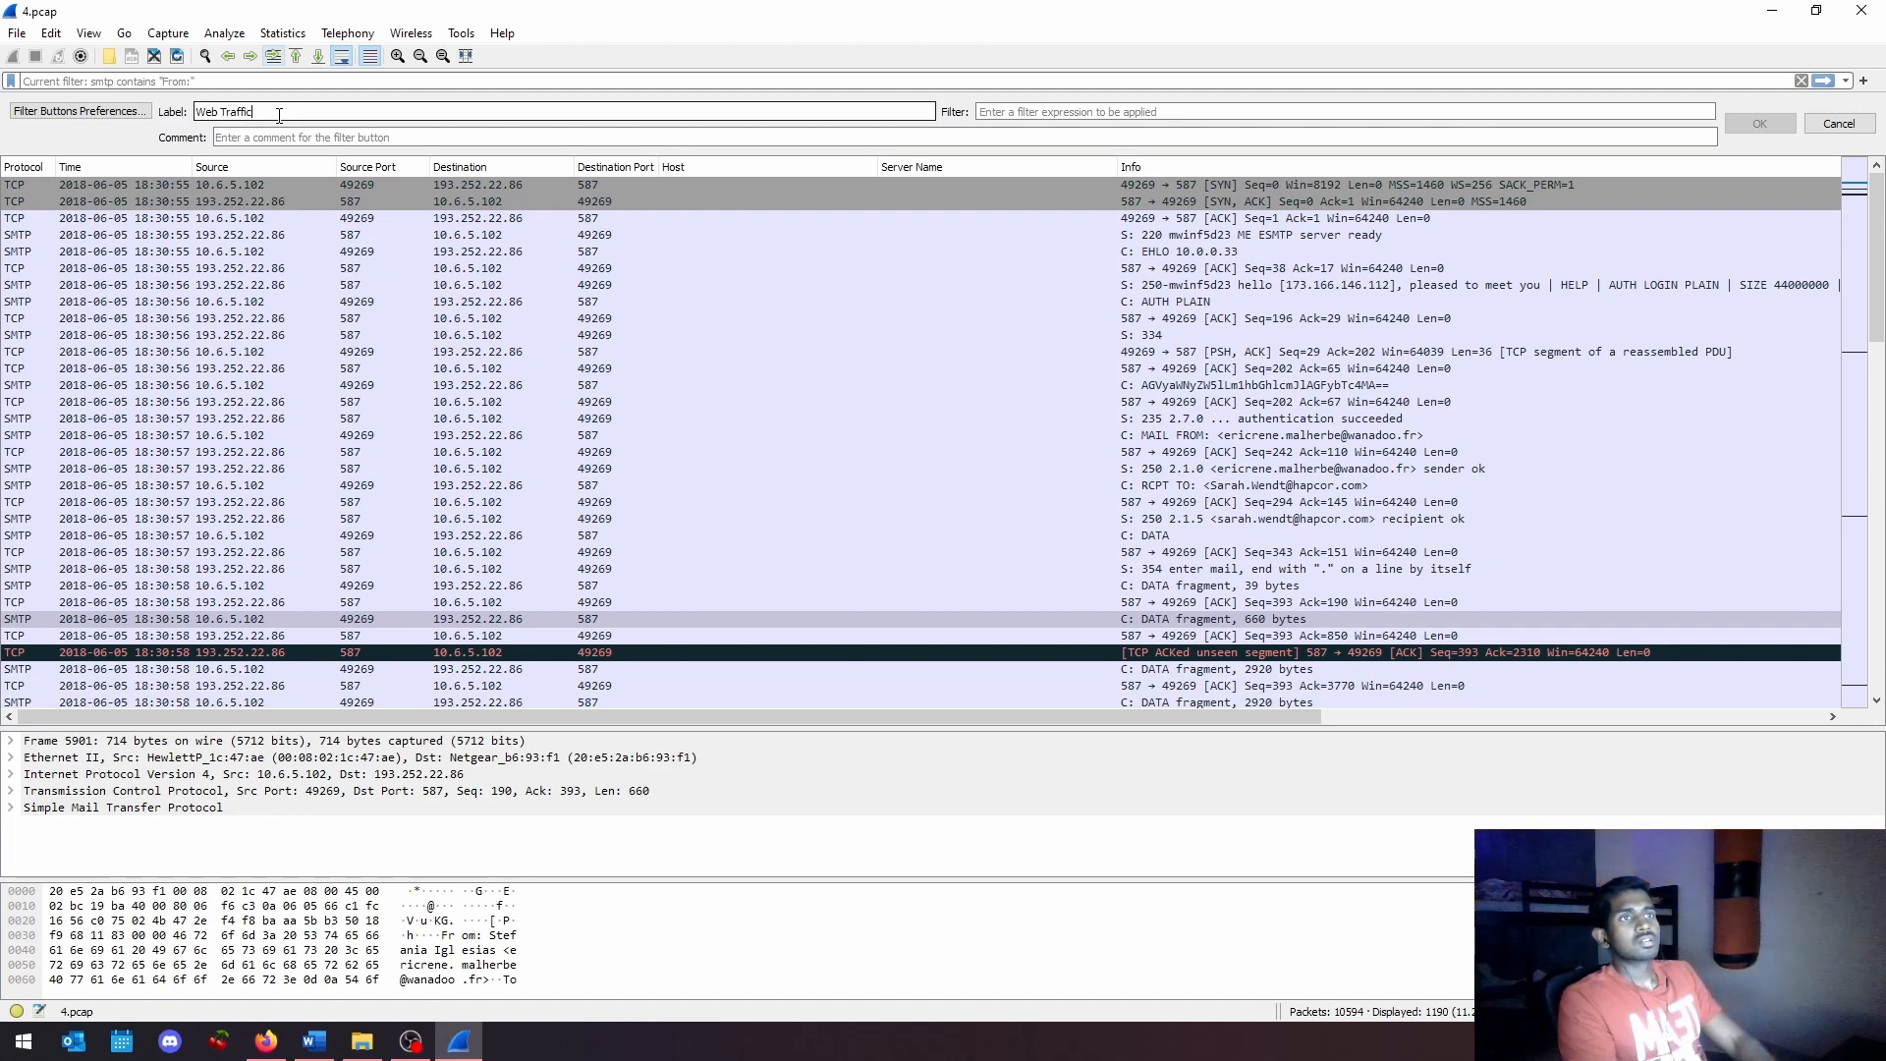
Step: Set the new button's filter expression to "(http.request or ssl.handshake.type == 1) and !(ssdp)"
key("Tab")
type("(")
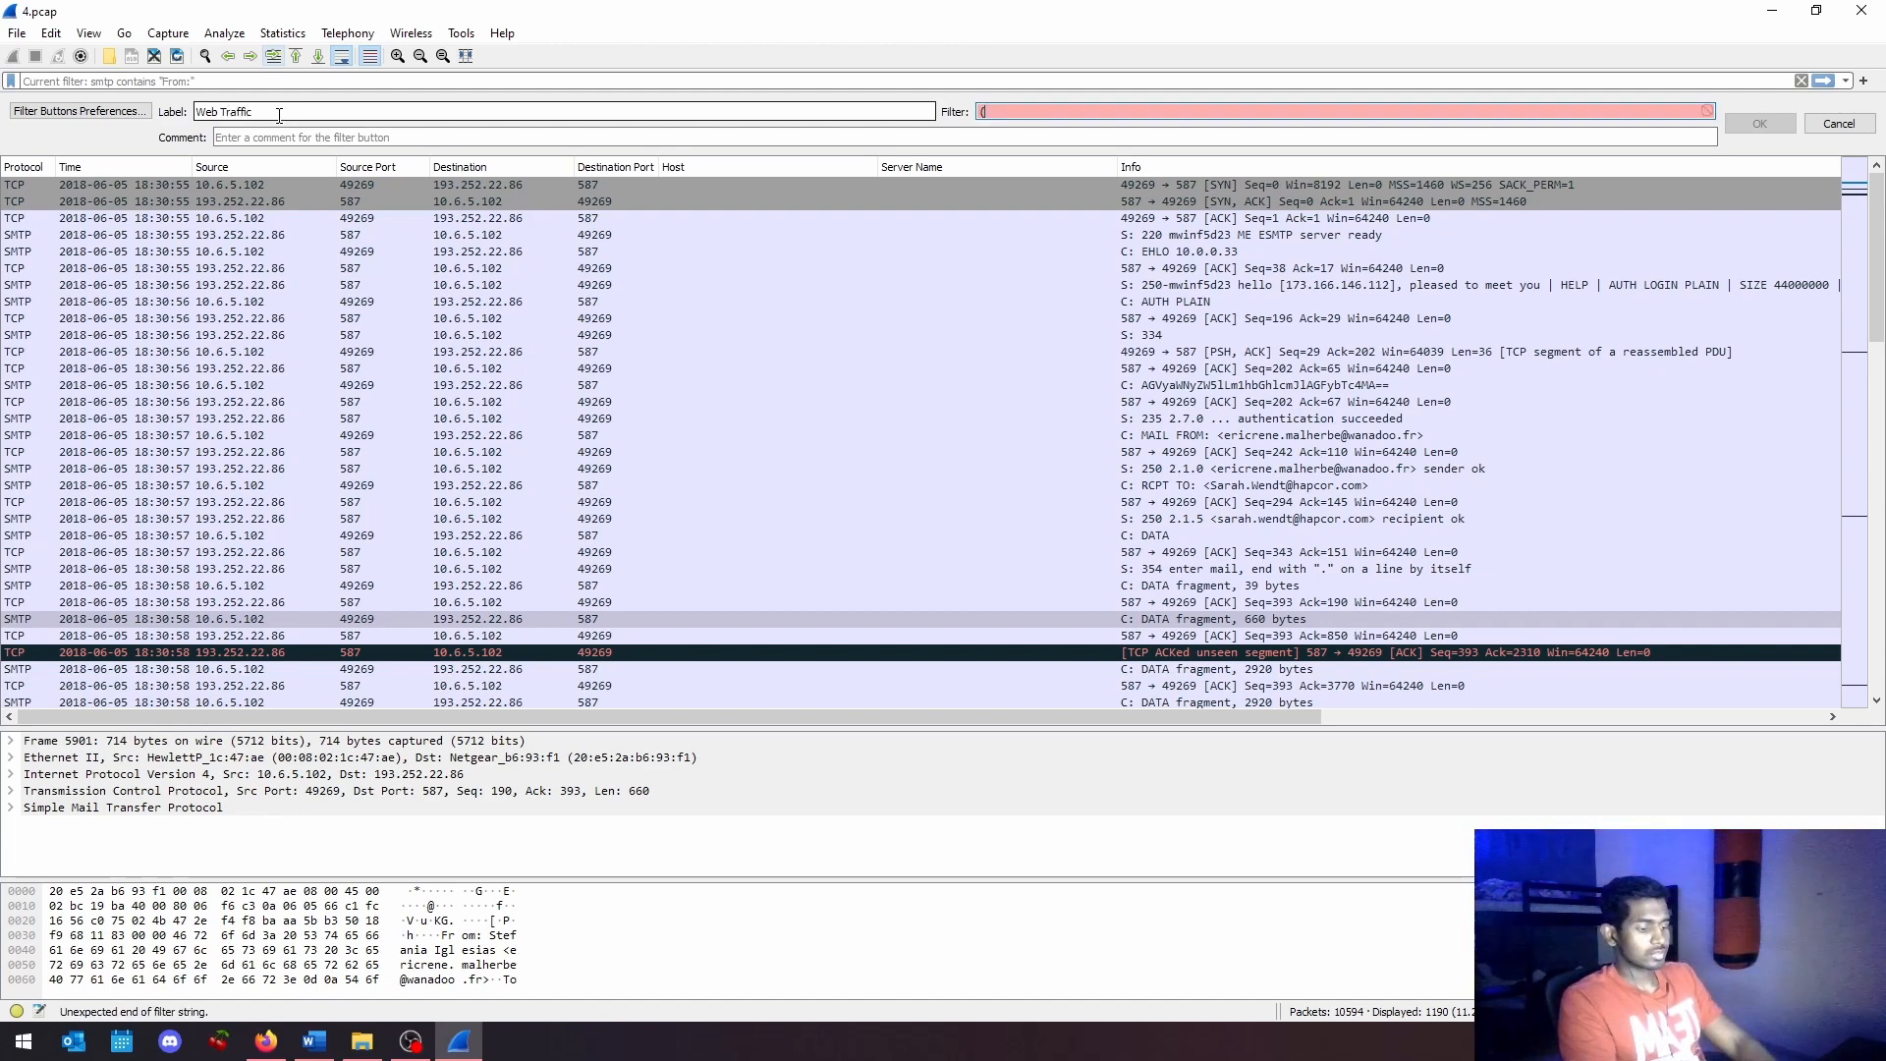
type("http.request")
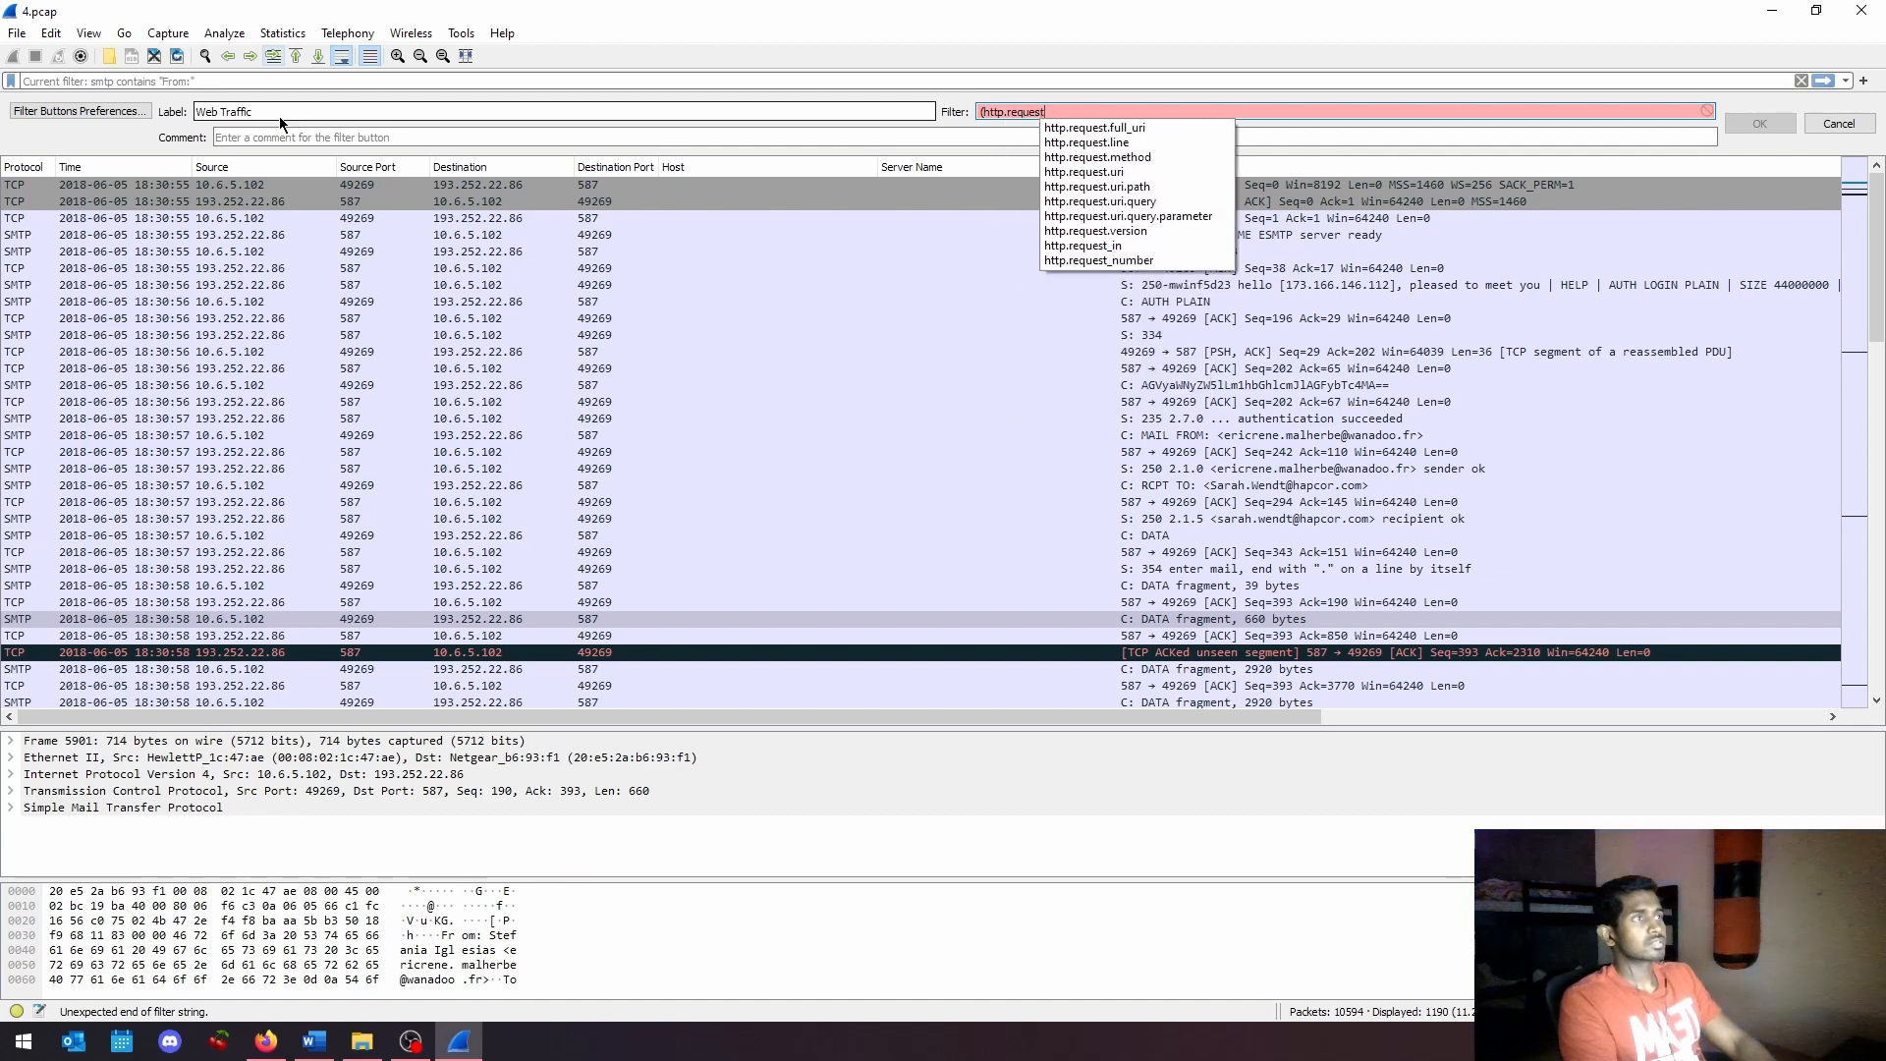
type(" or ssl.hand")
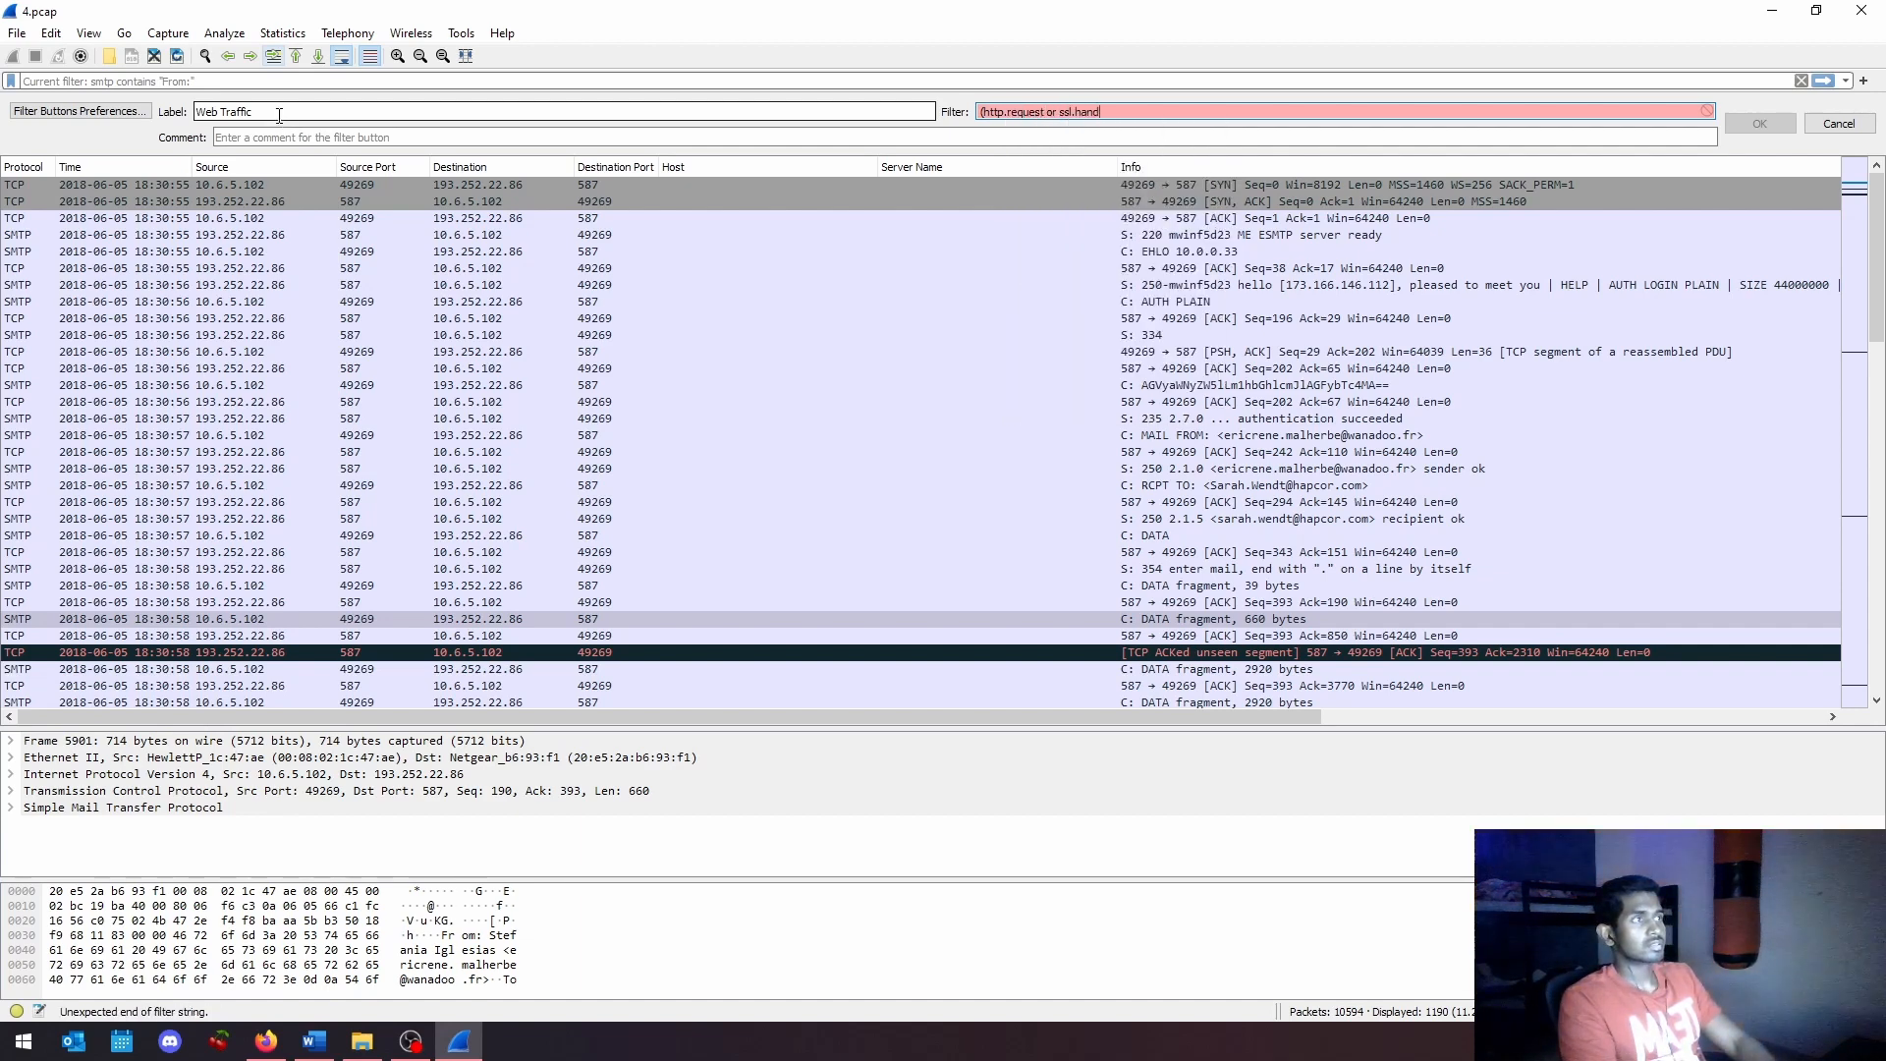
type("shake,")
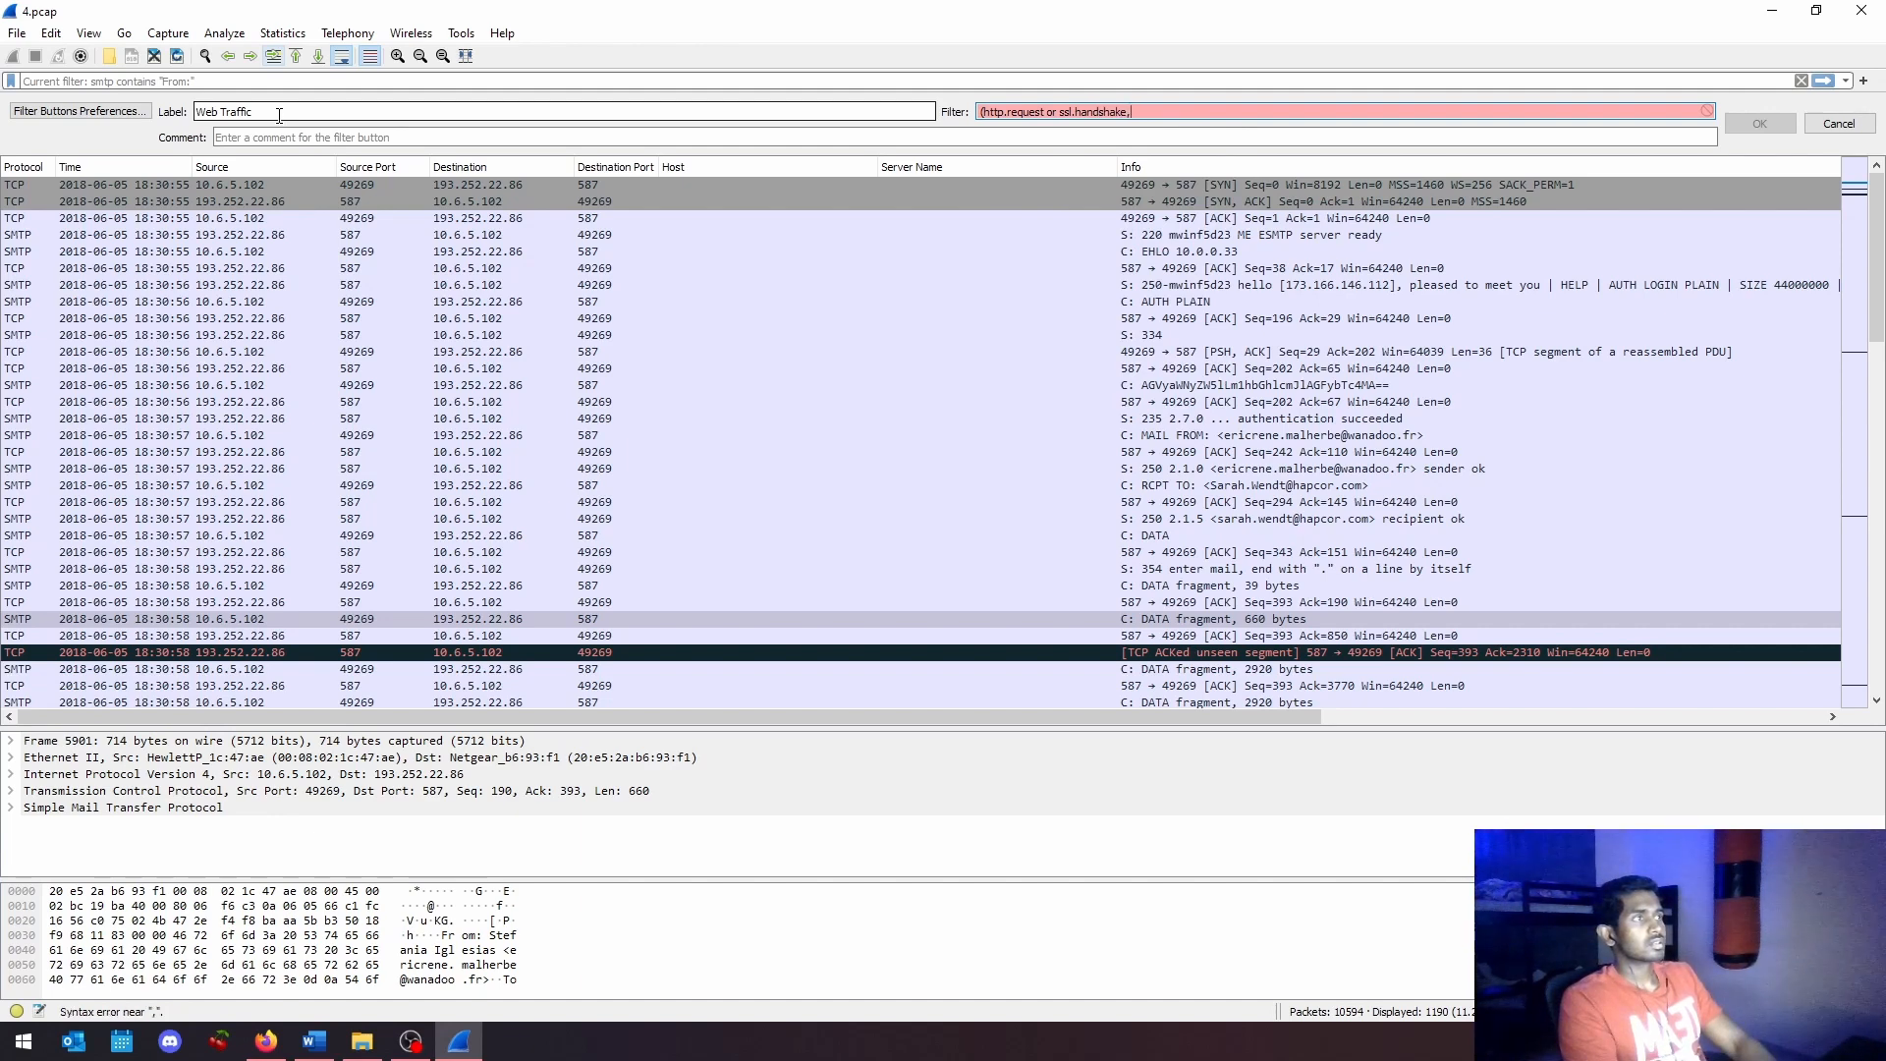
key("BackSpace")
type(".type ")
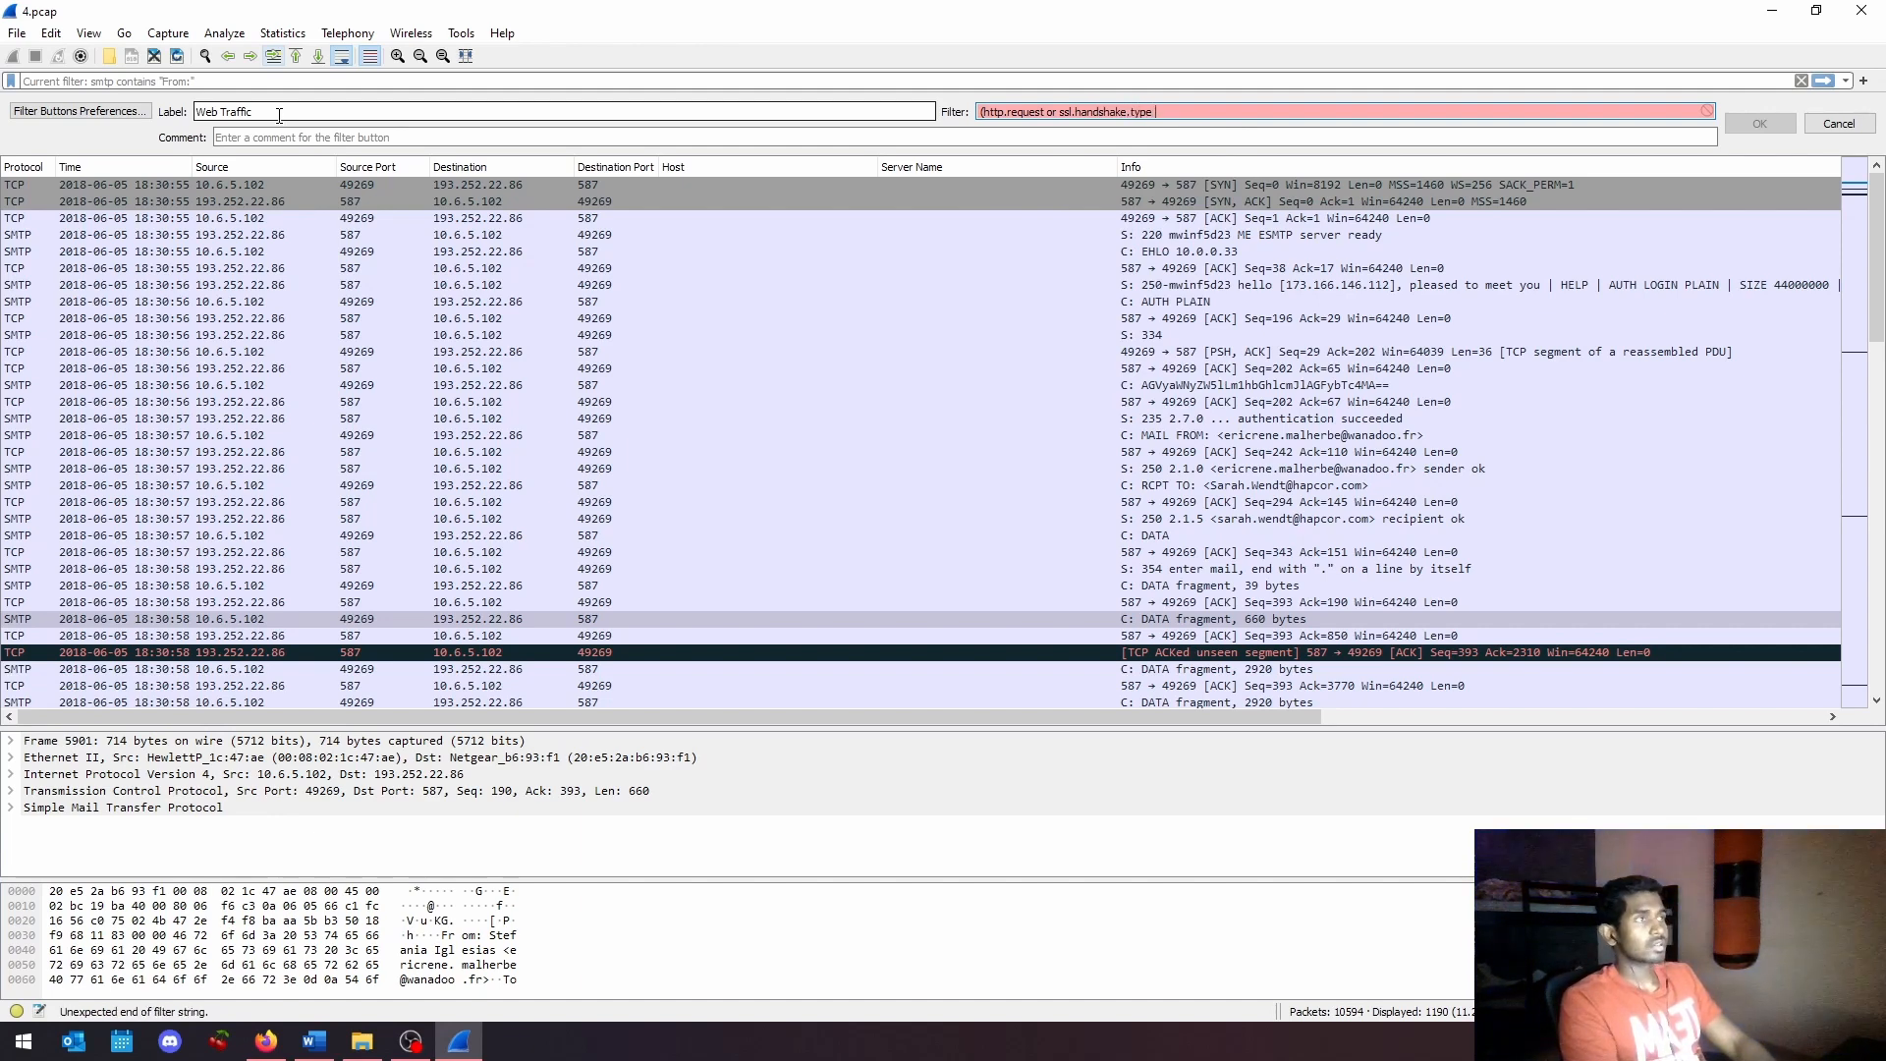
type("== 1 or ")
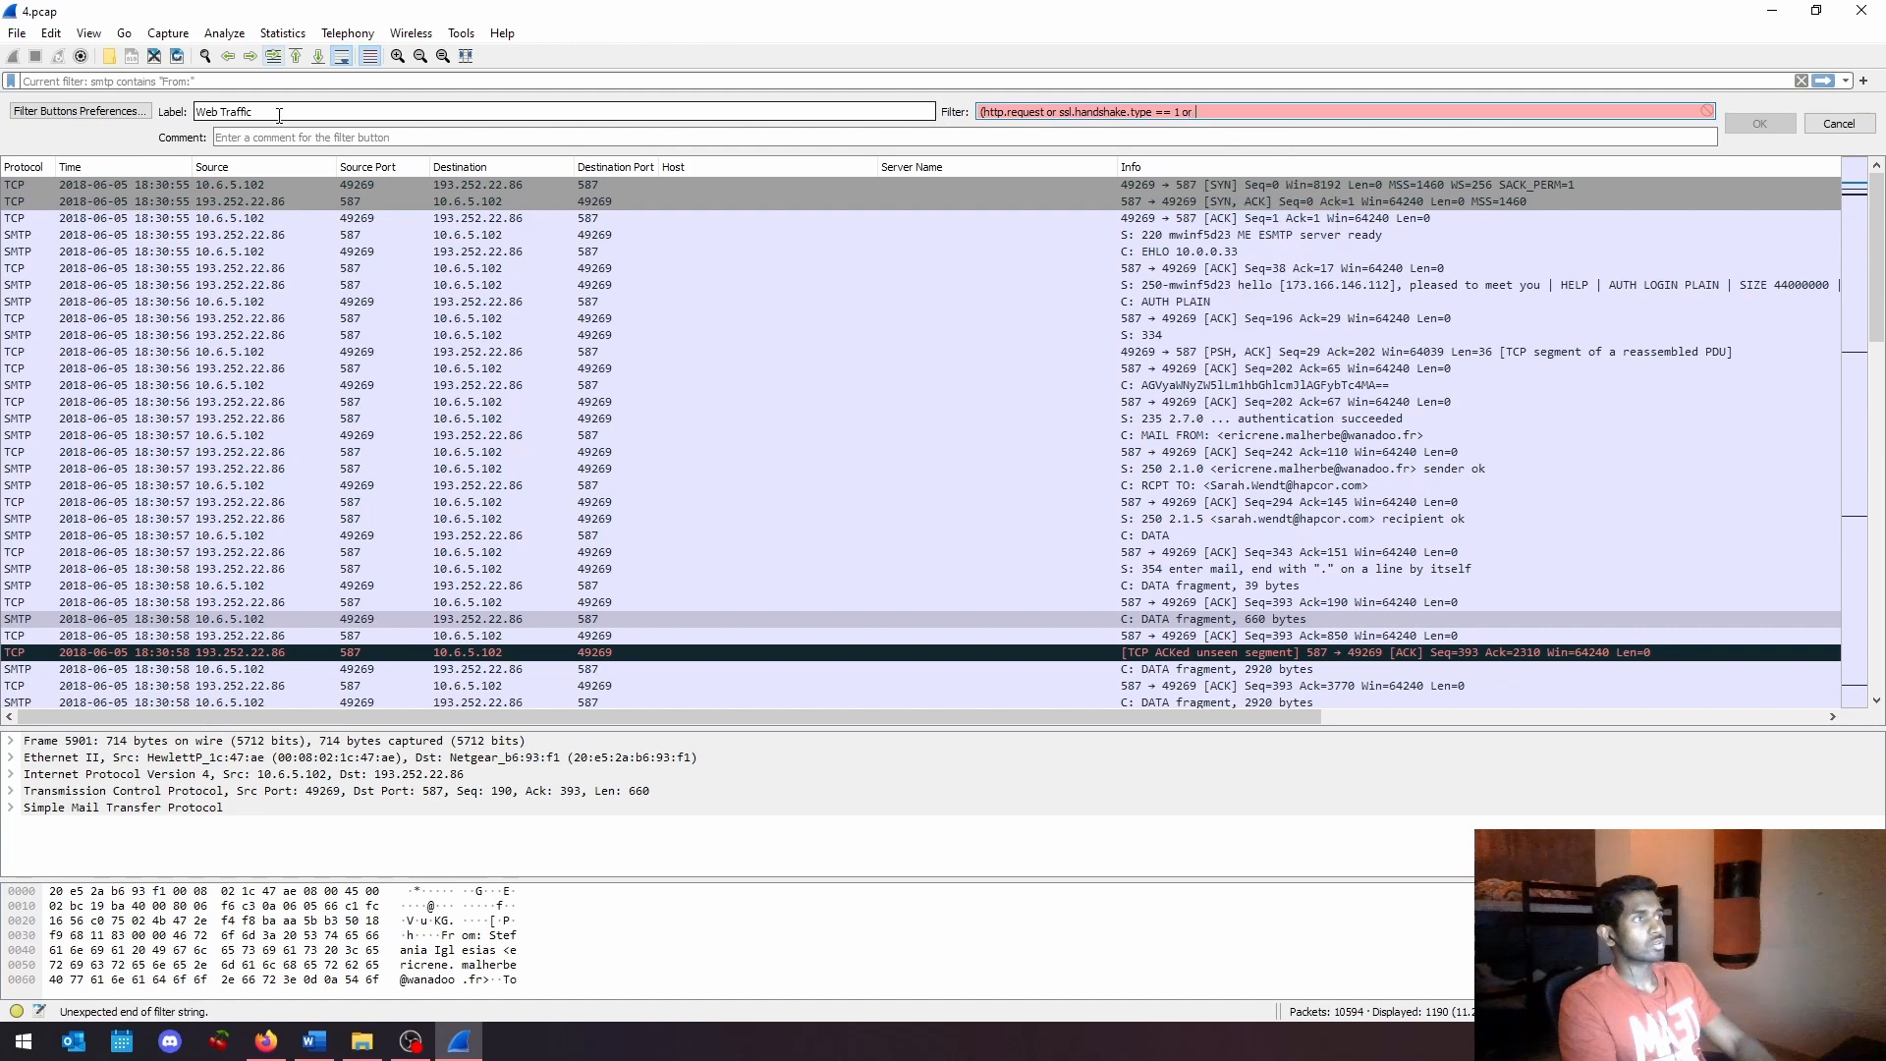
type("dsn")
key("BackSpace")
key("BackSpace")
key("BackSpace")
key("BackSpace")
key("BackSpace")
key("BackSpace")
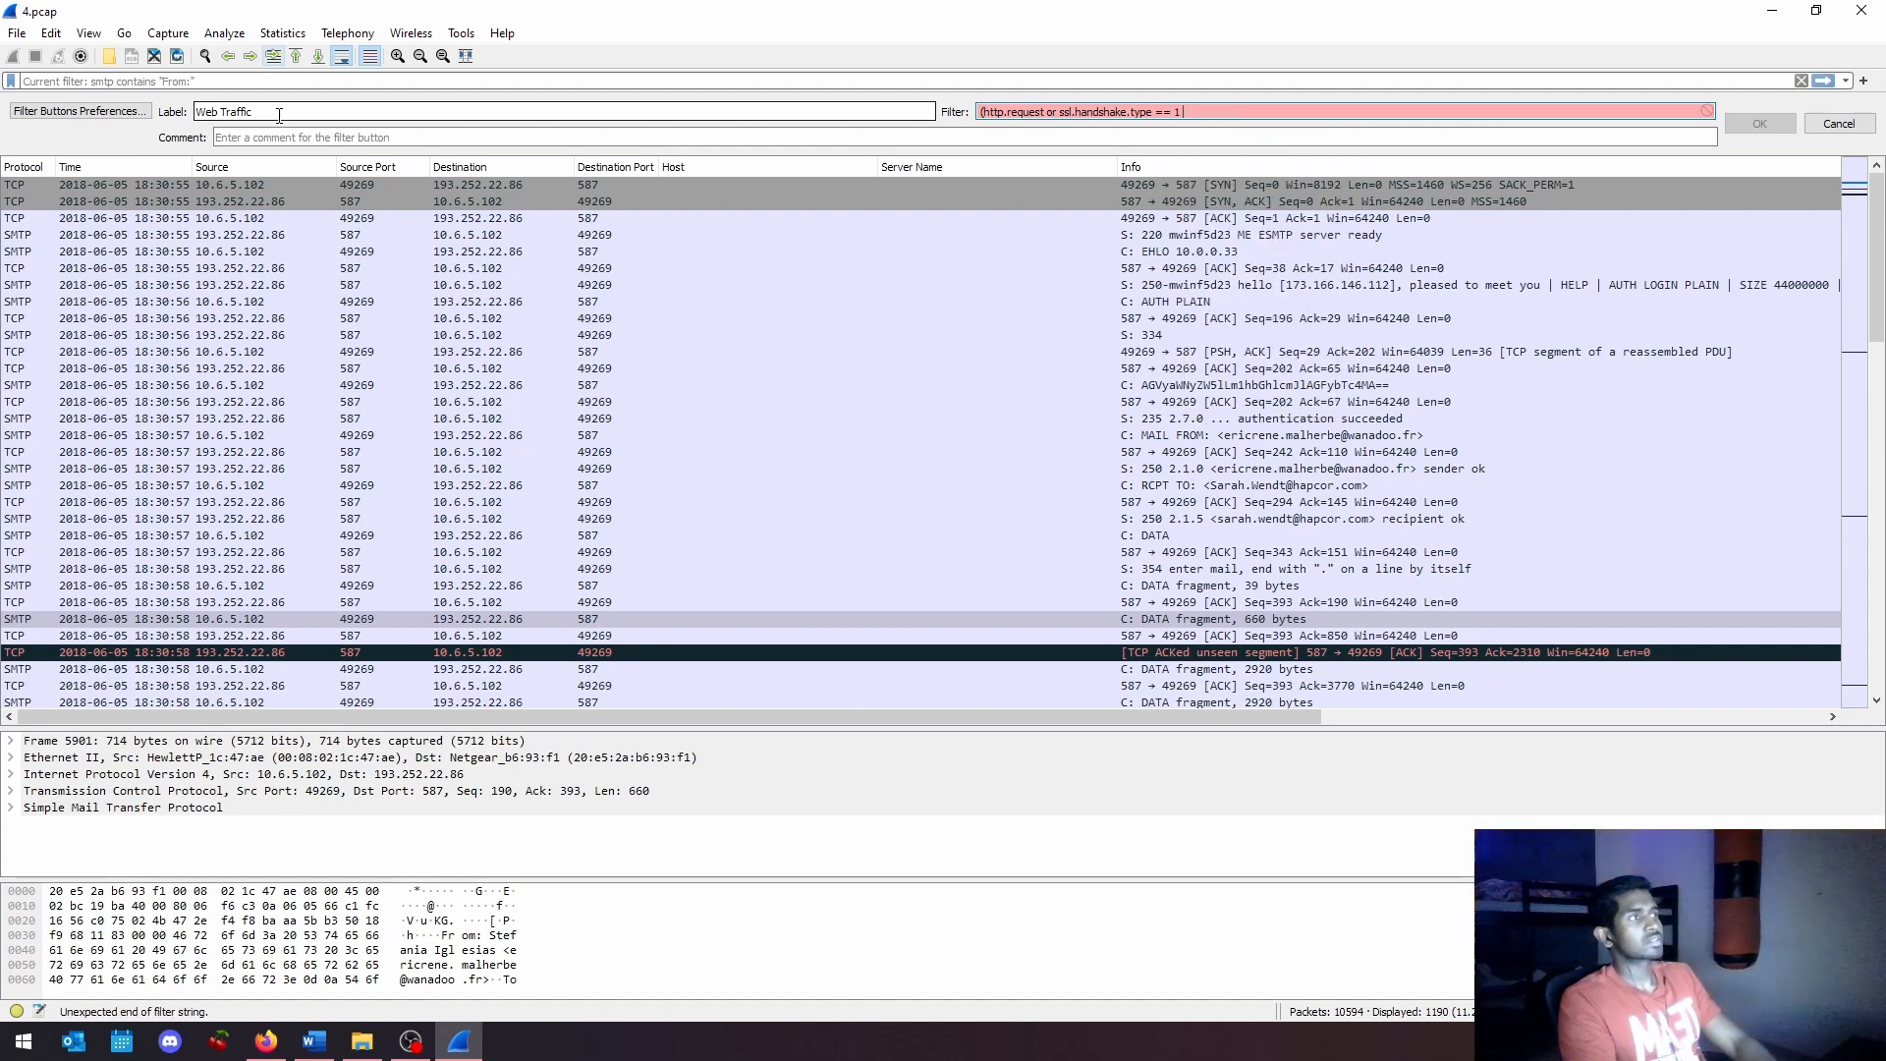
type(")")
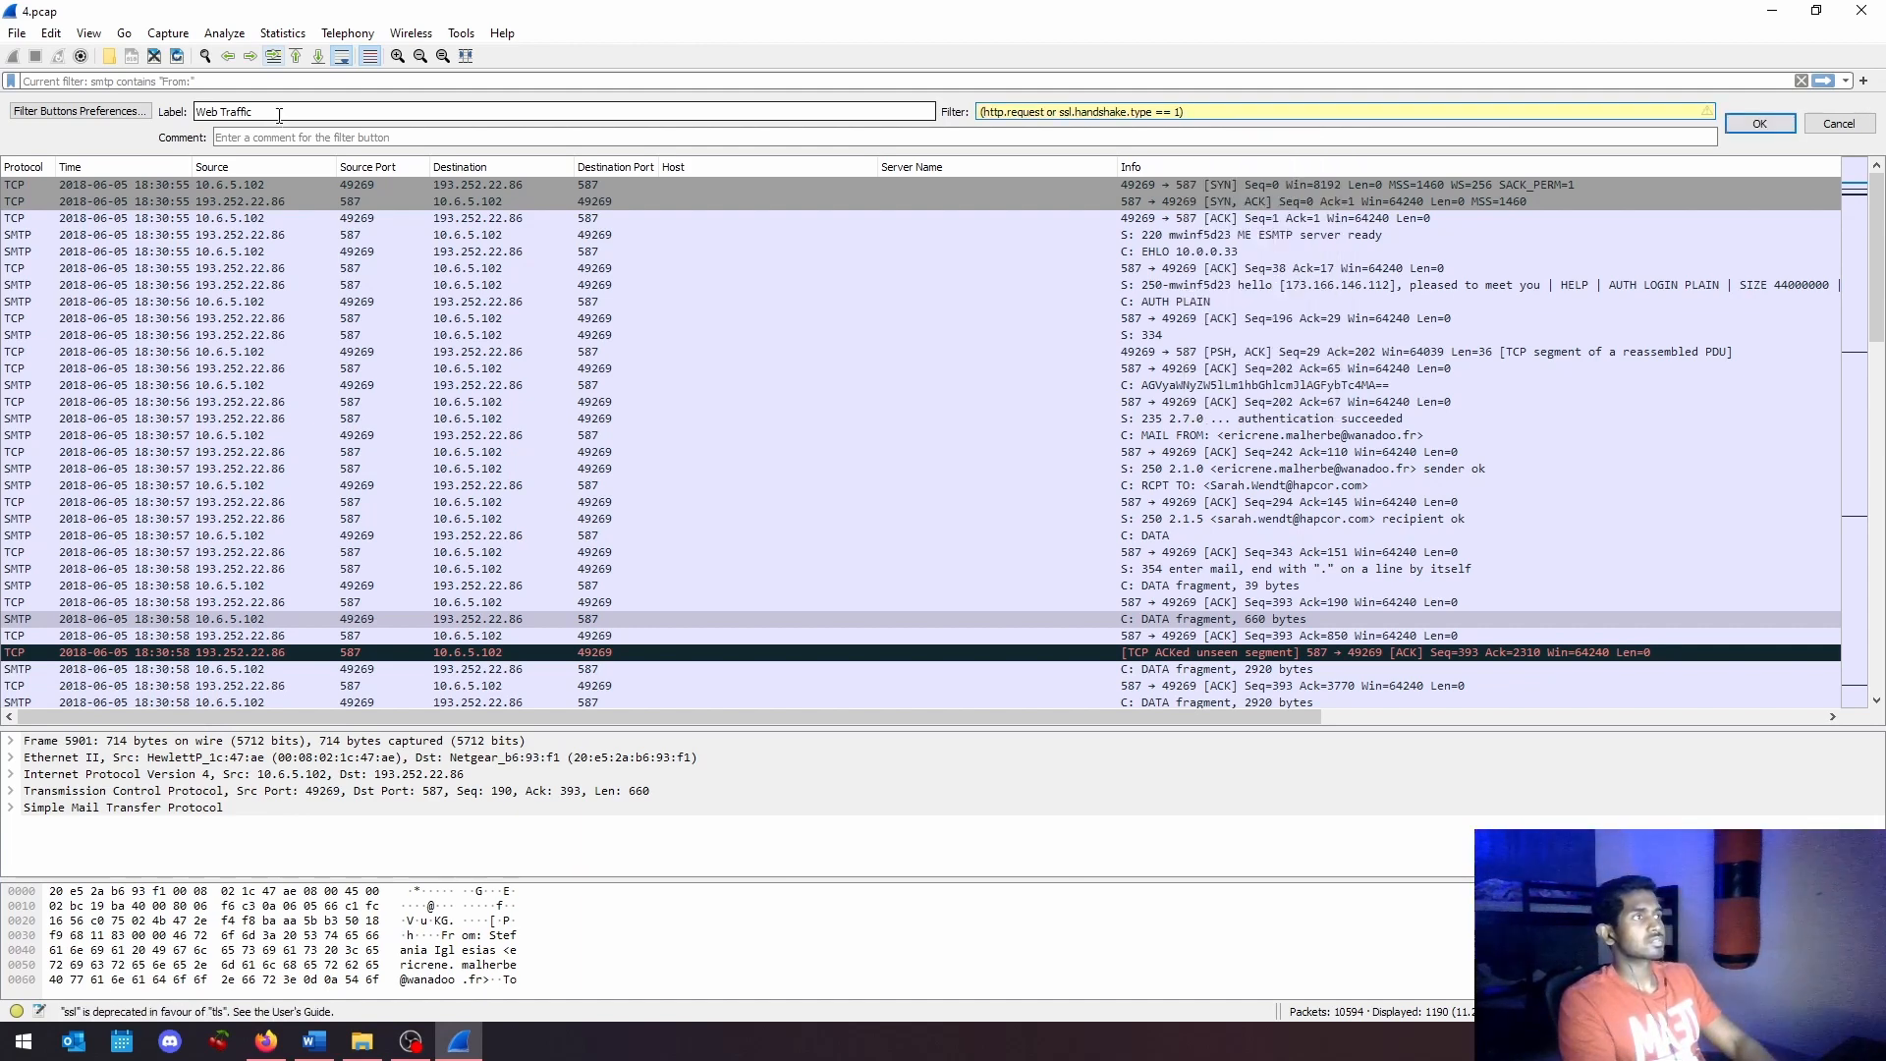
type(" and !(d")
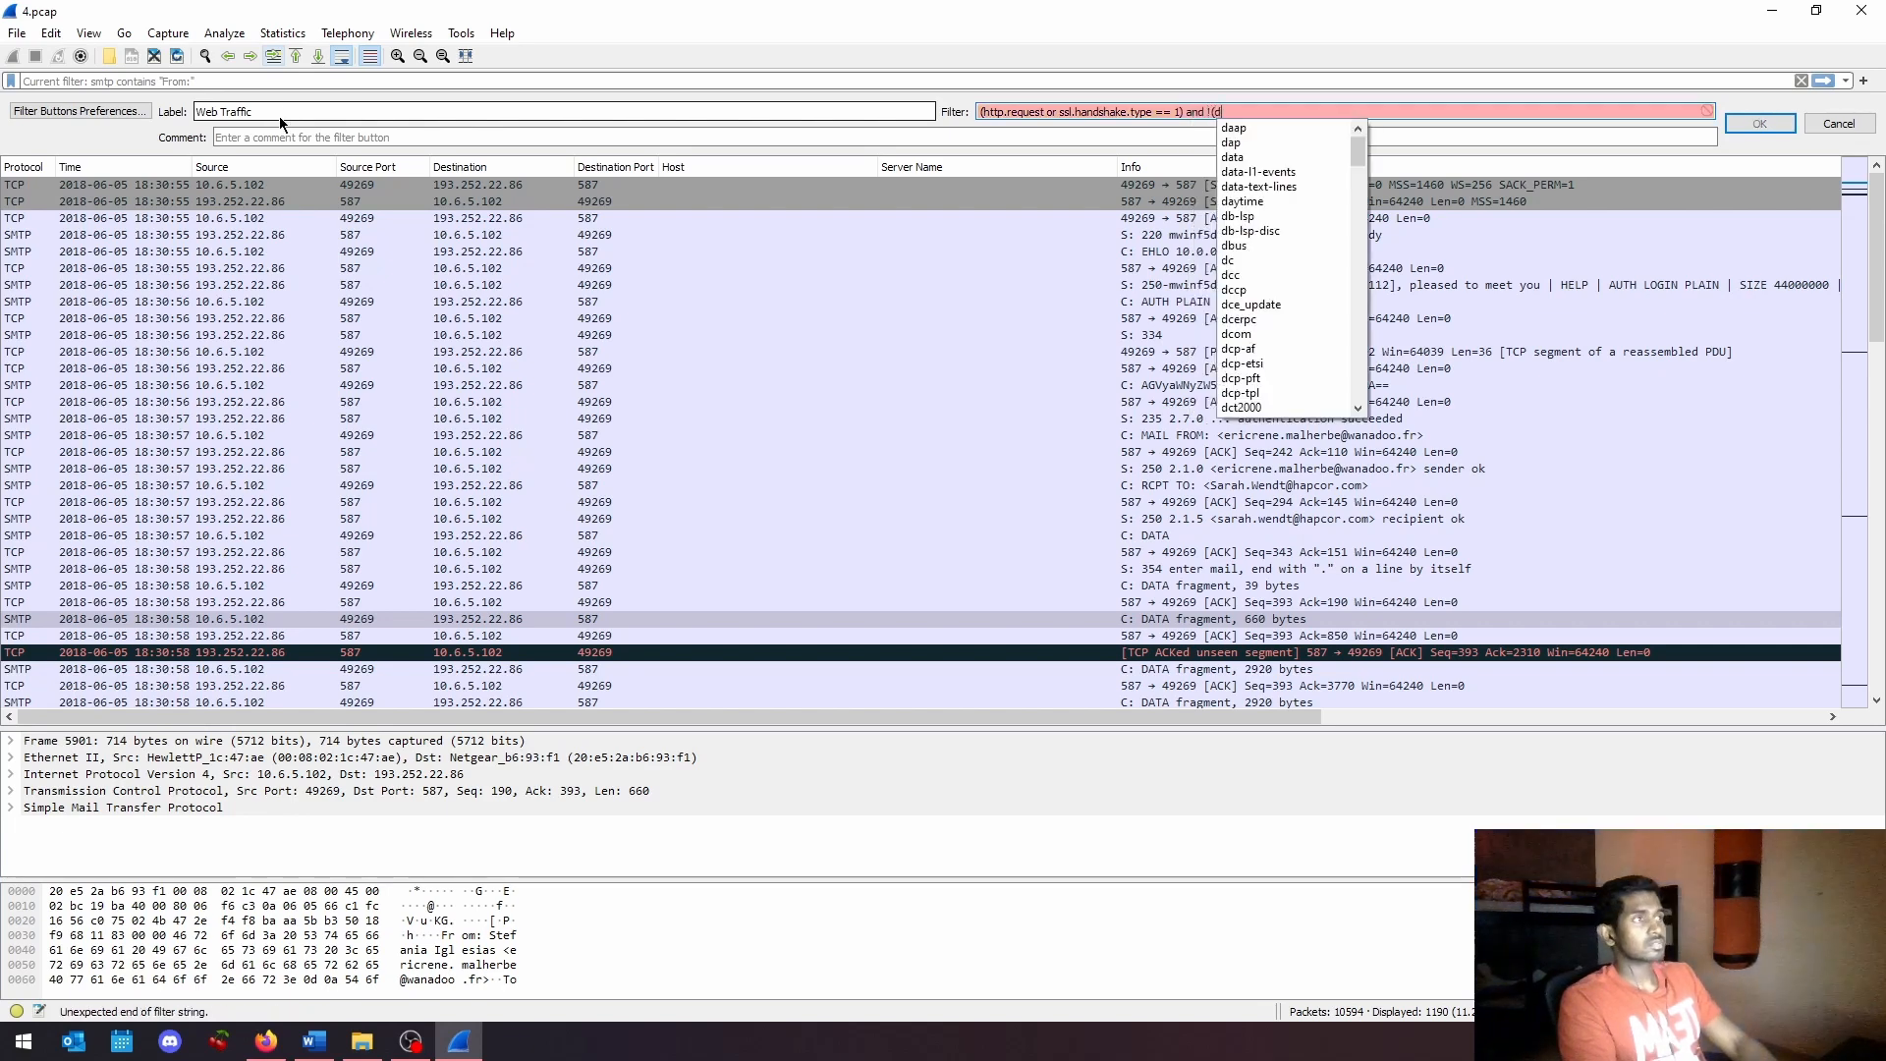
key("BackSpace")
type("ssdp")
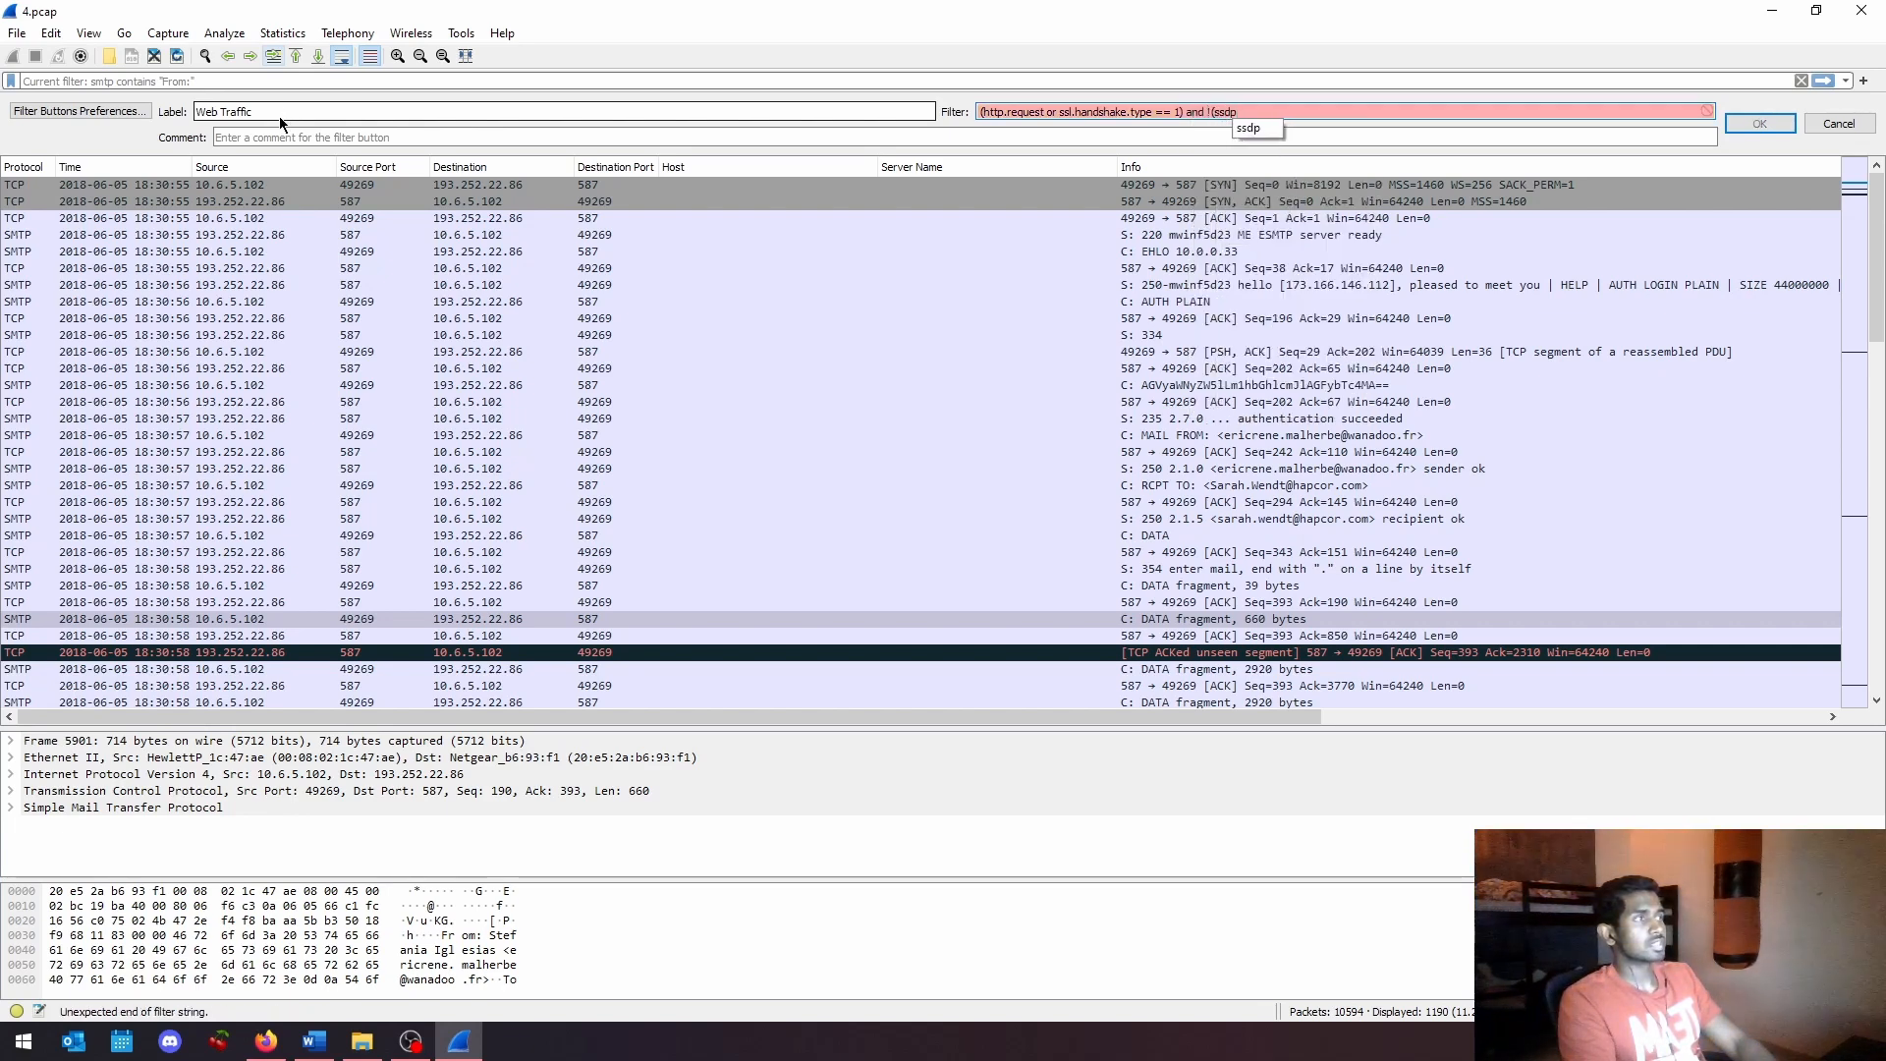
type(")")
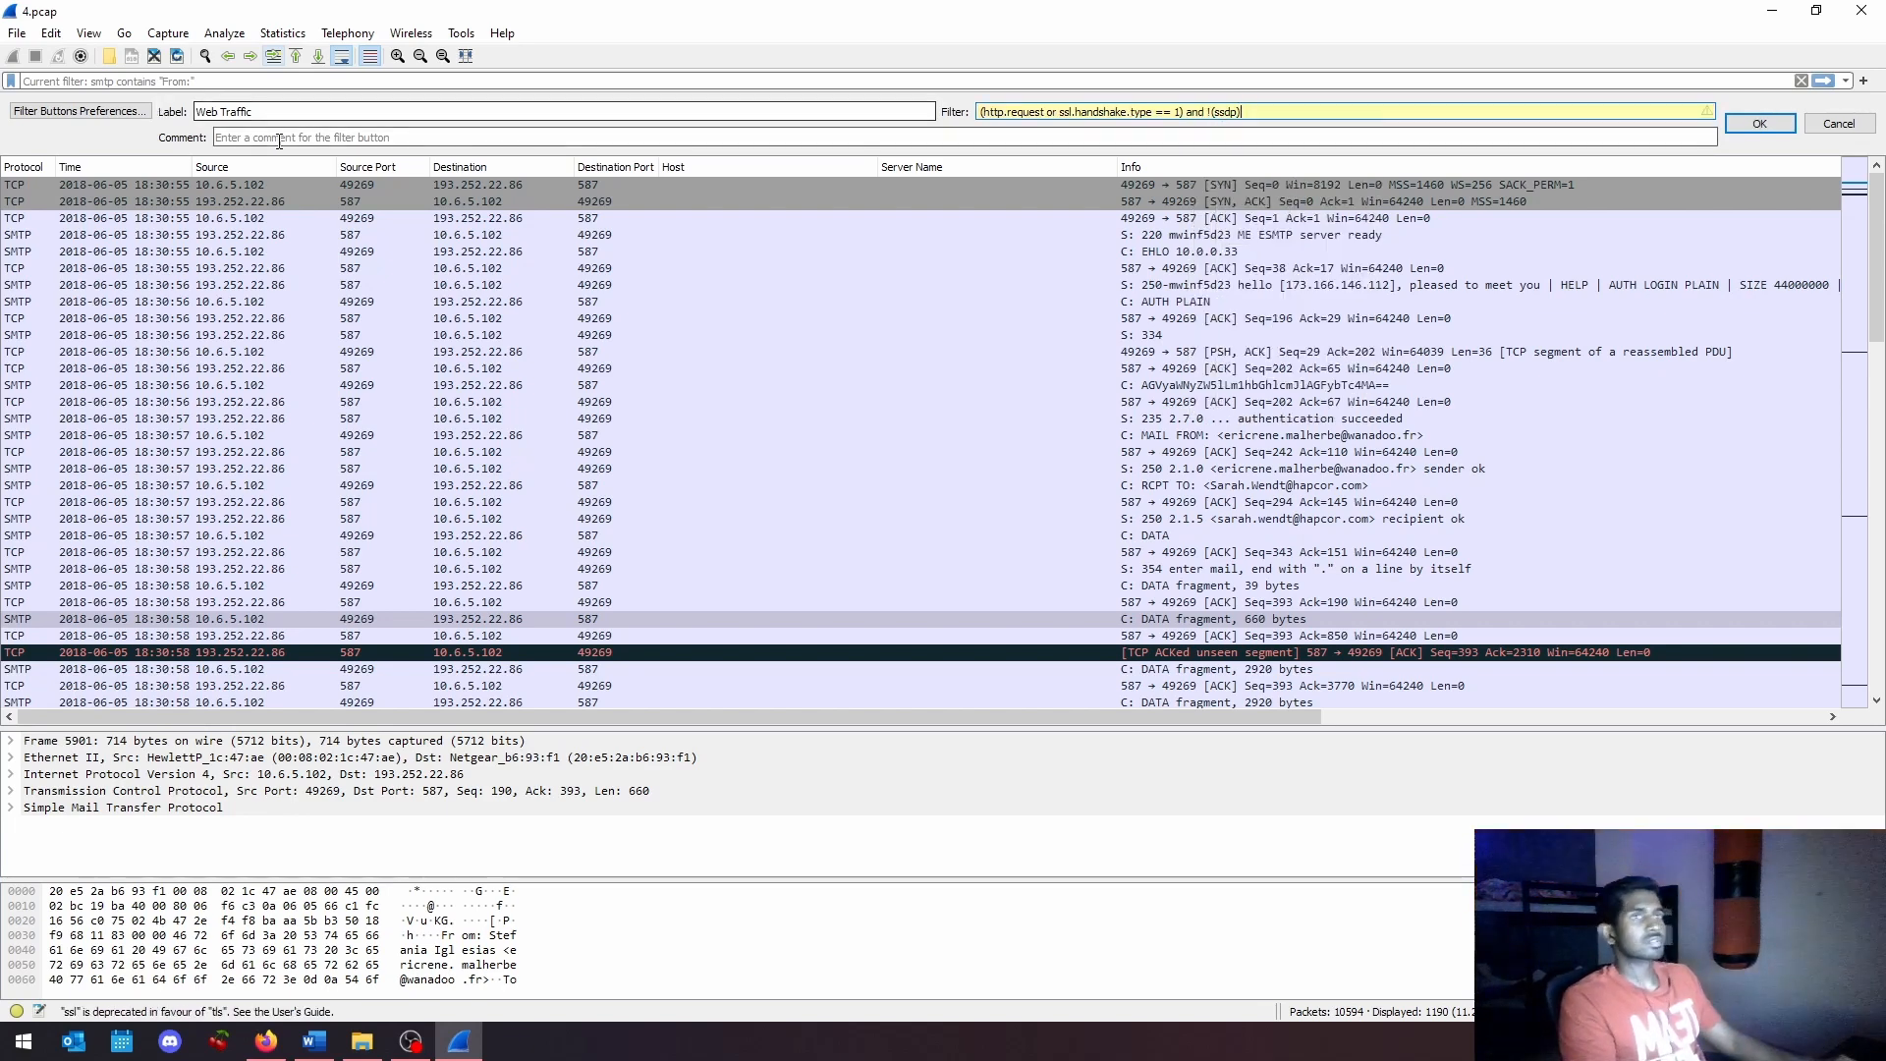
Step: Add the comment "Web traffic (basic)" to the filter button and save it
left_click(279, 141)
type("Web traffic (Ba")
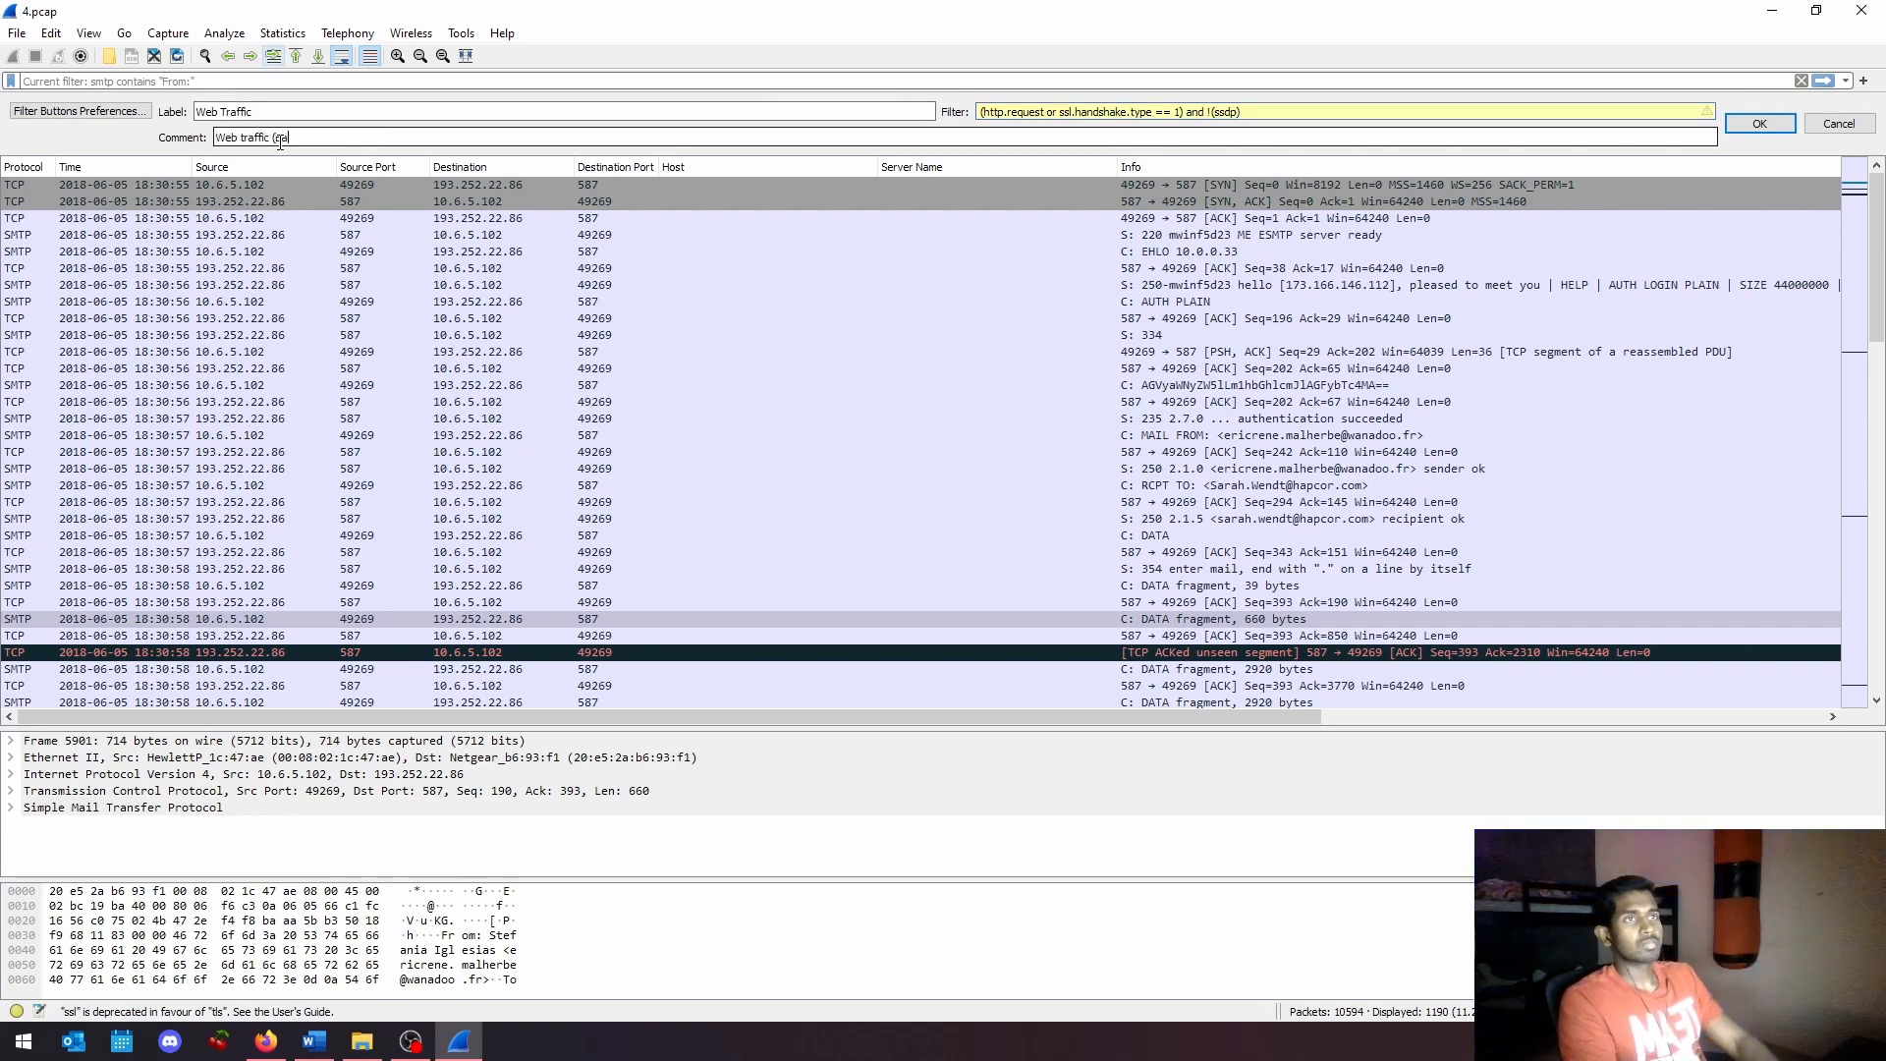
type("sic)")
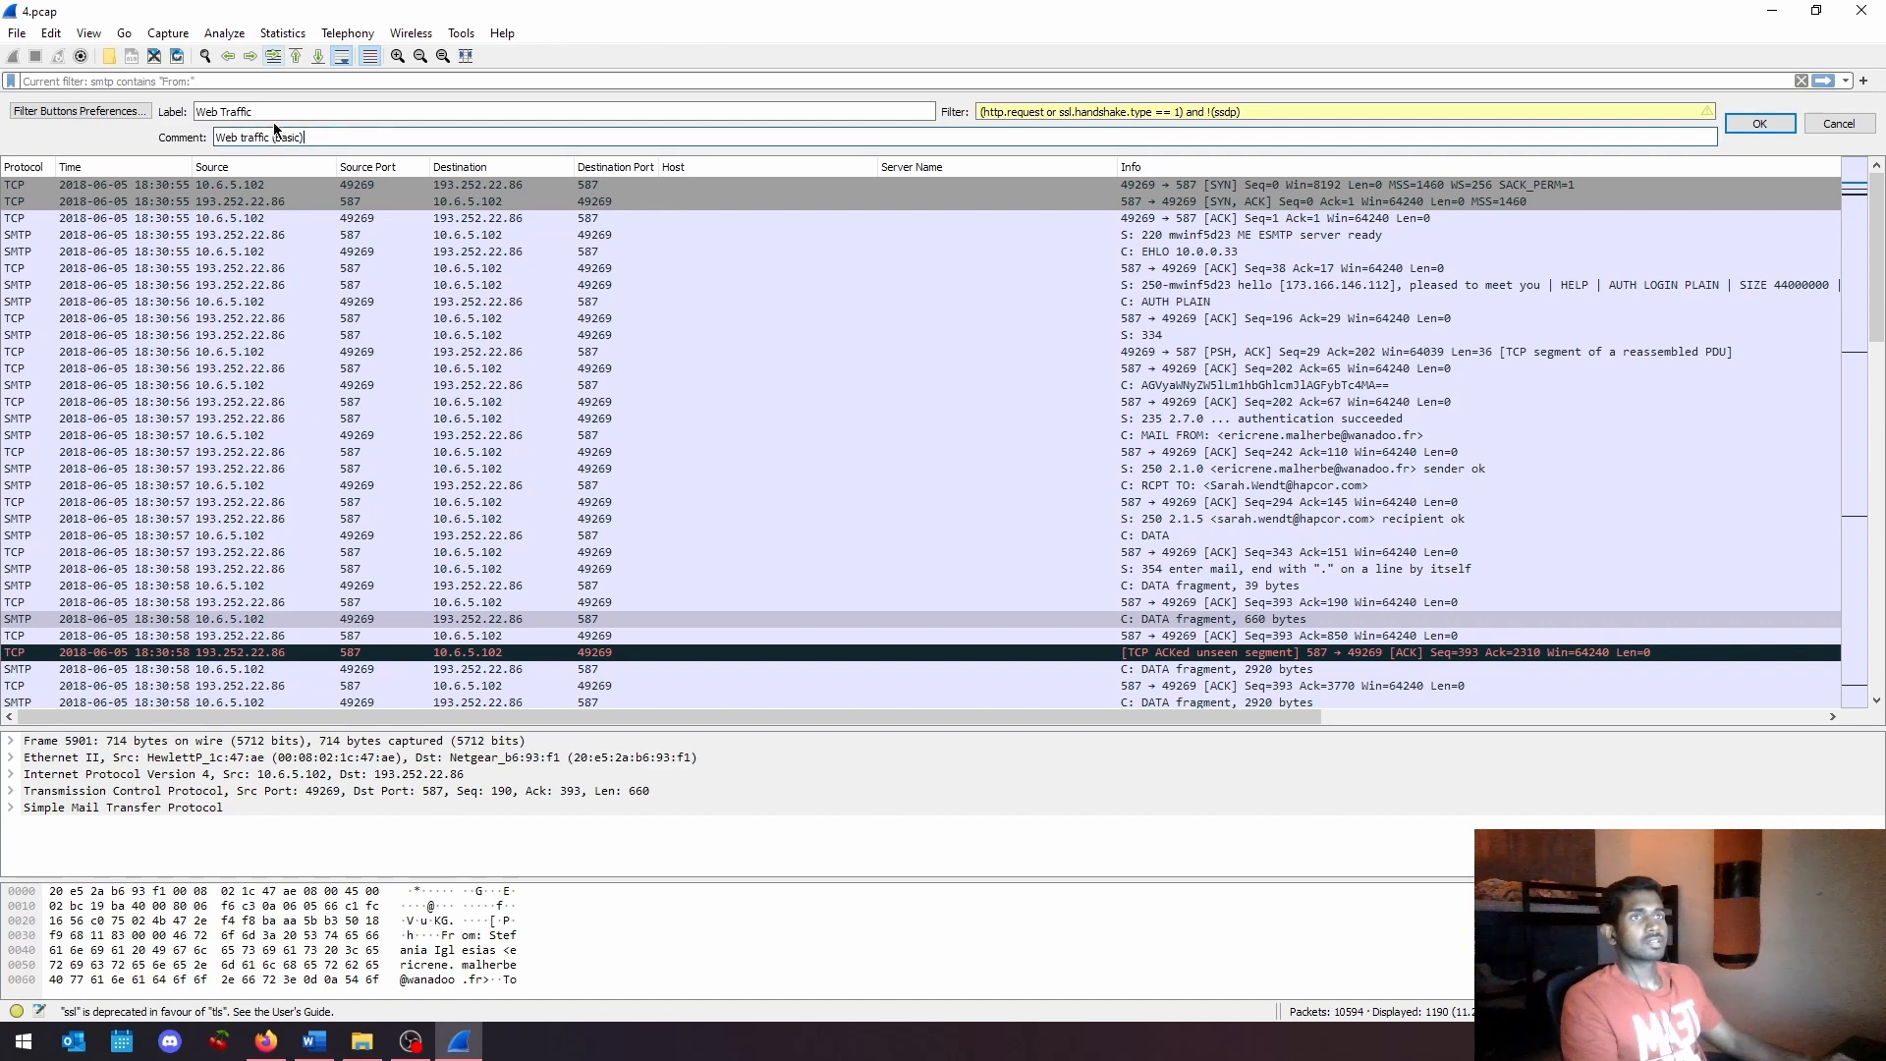
left_click(1770, 124)
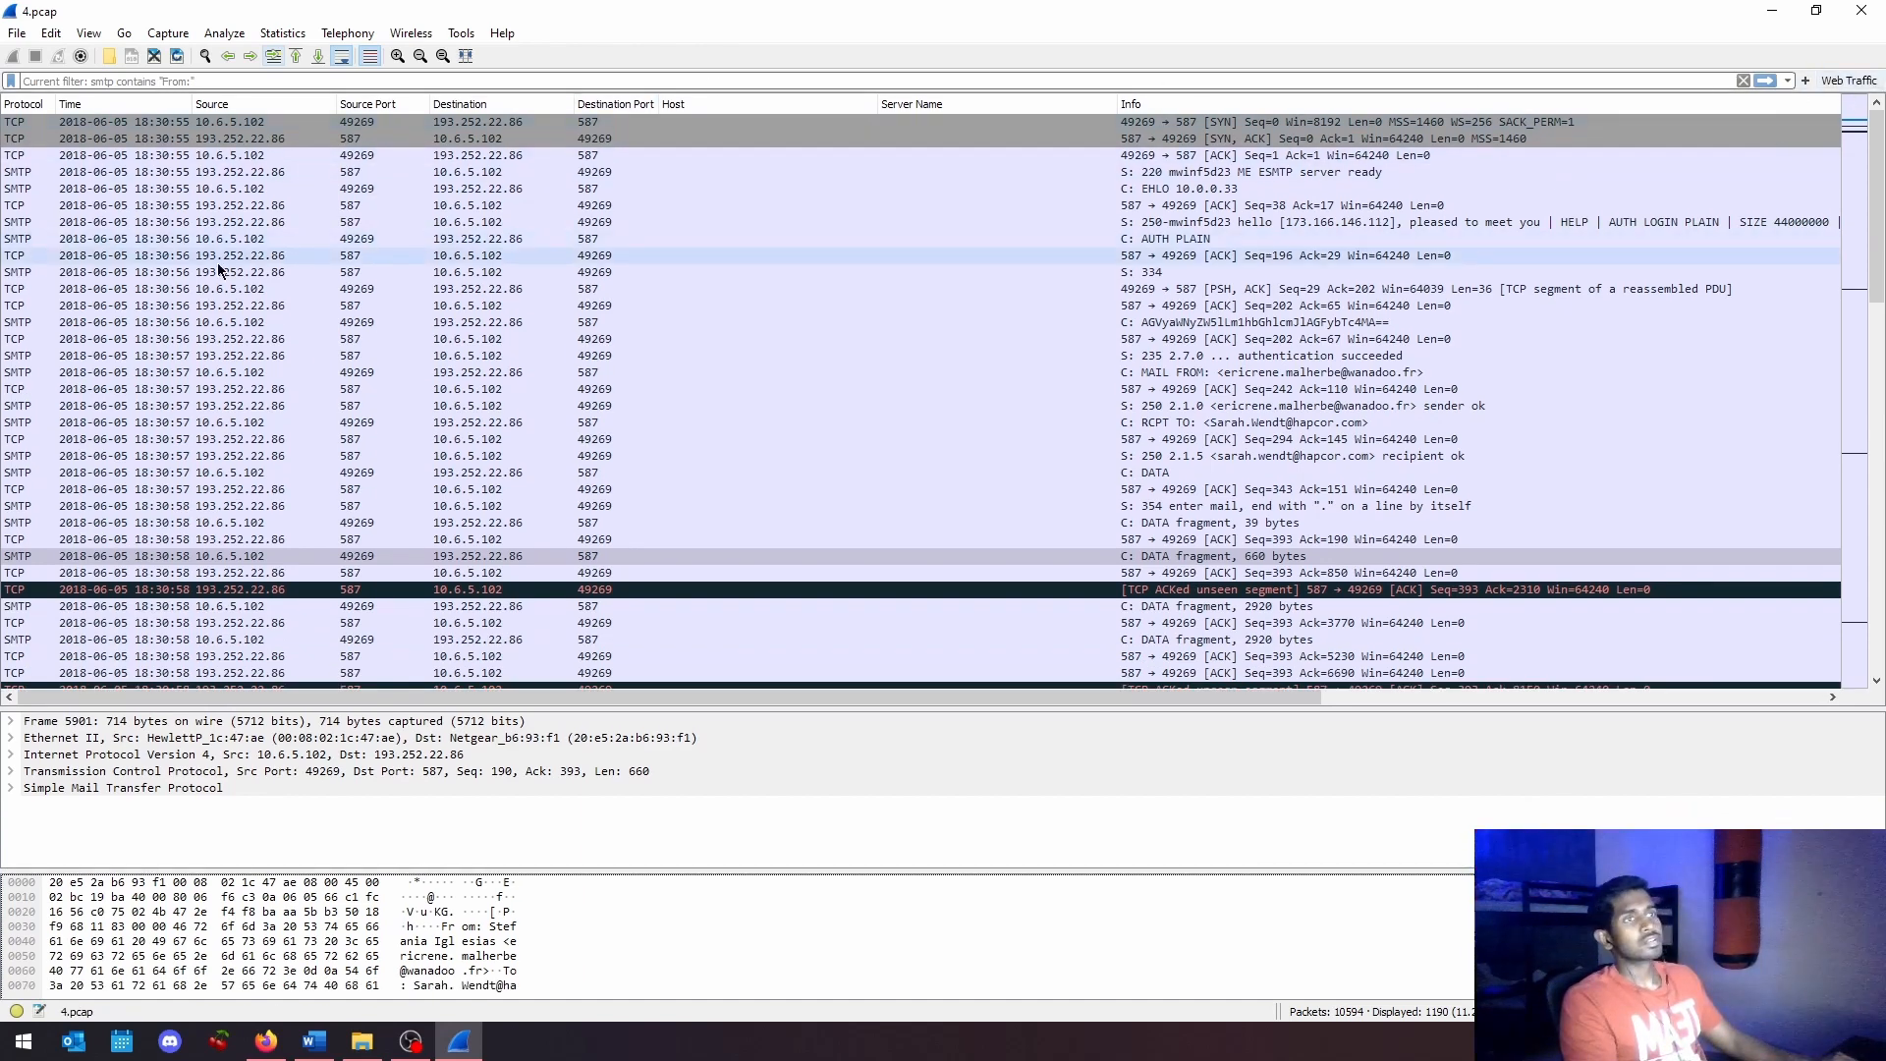
Step: Apply the saved Web Traffic filter to the packets of 4.pcap
left_click(1848, 81)
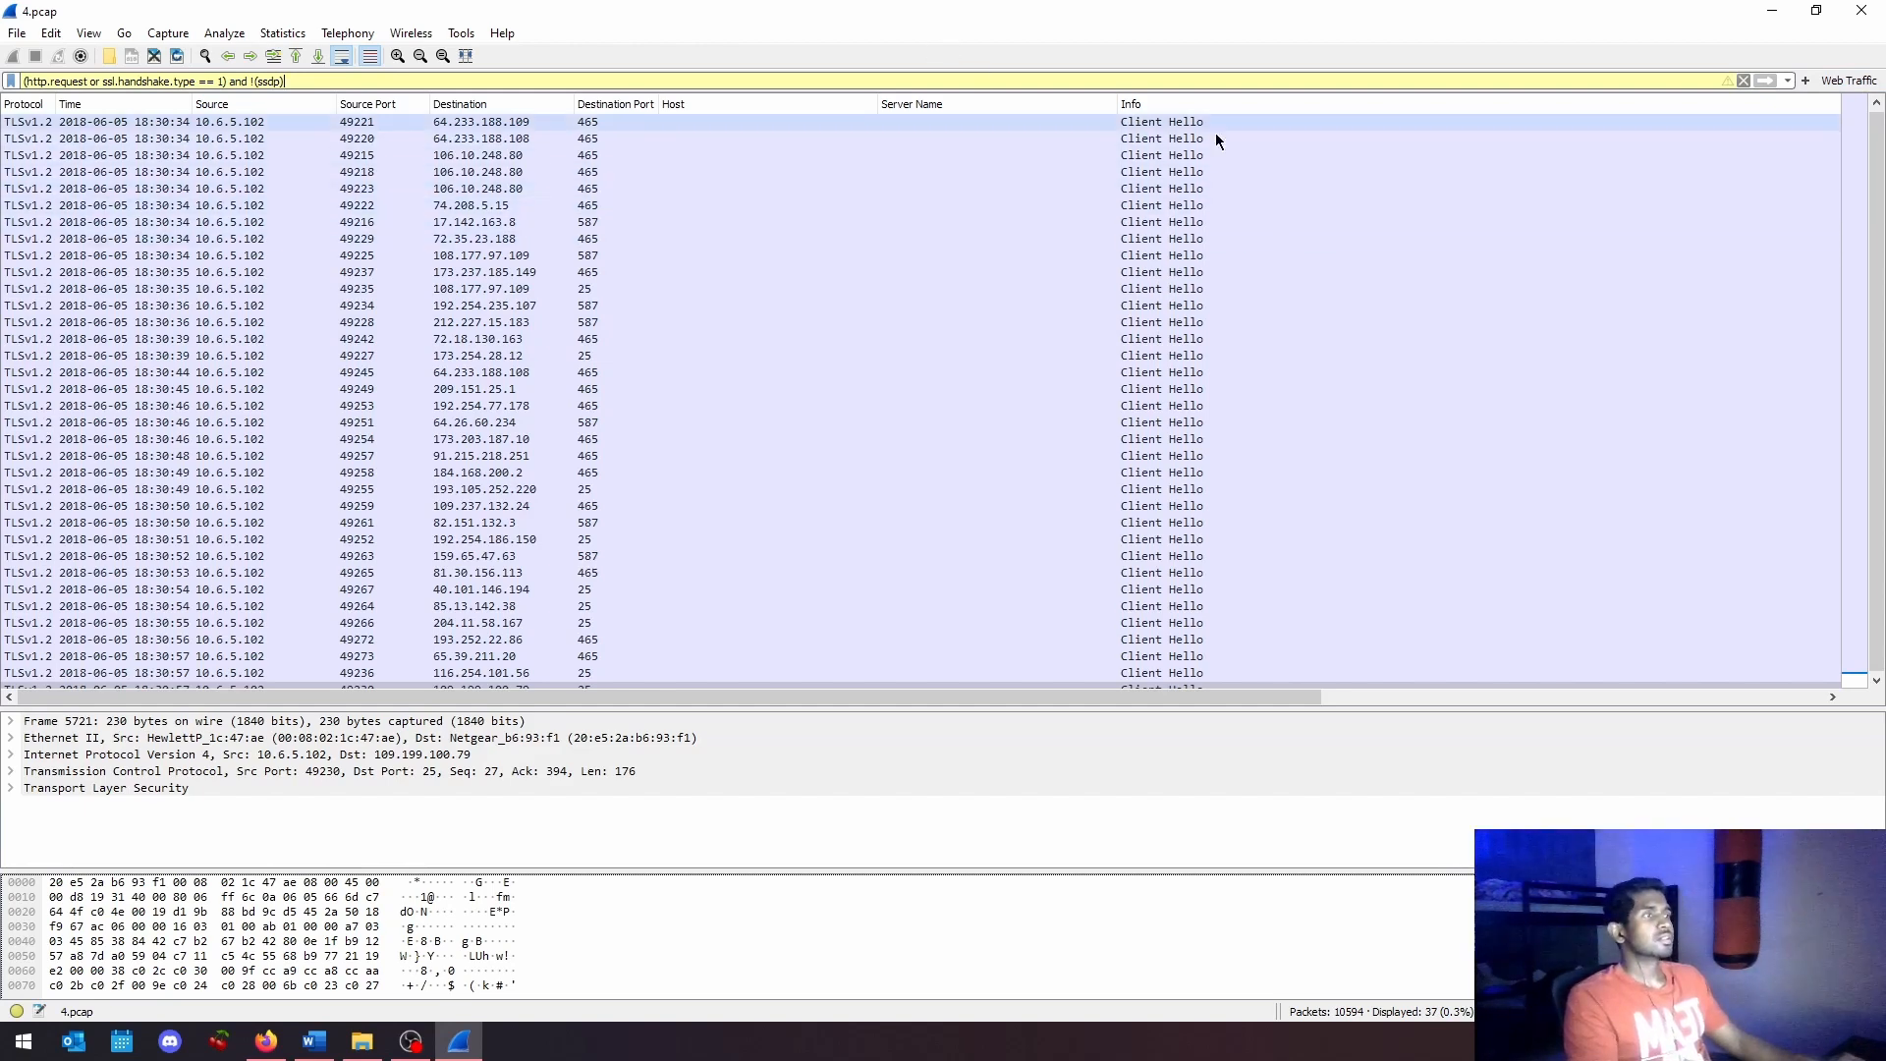
left_click_drag(1152, 698, 1103, 606)
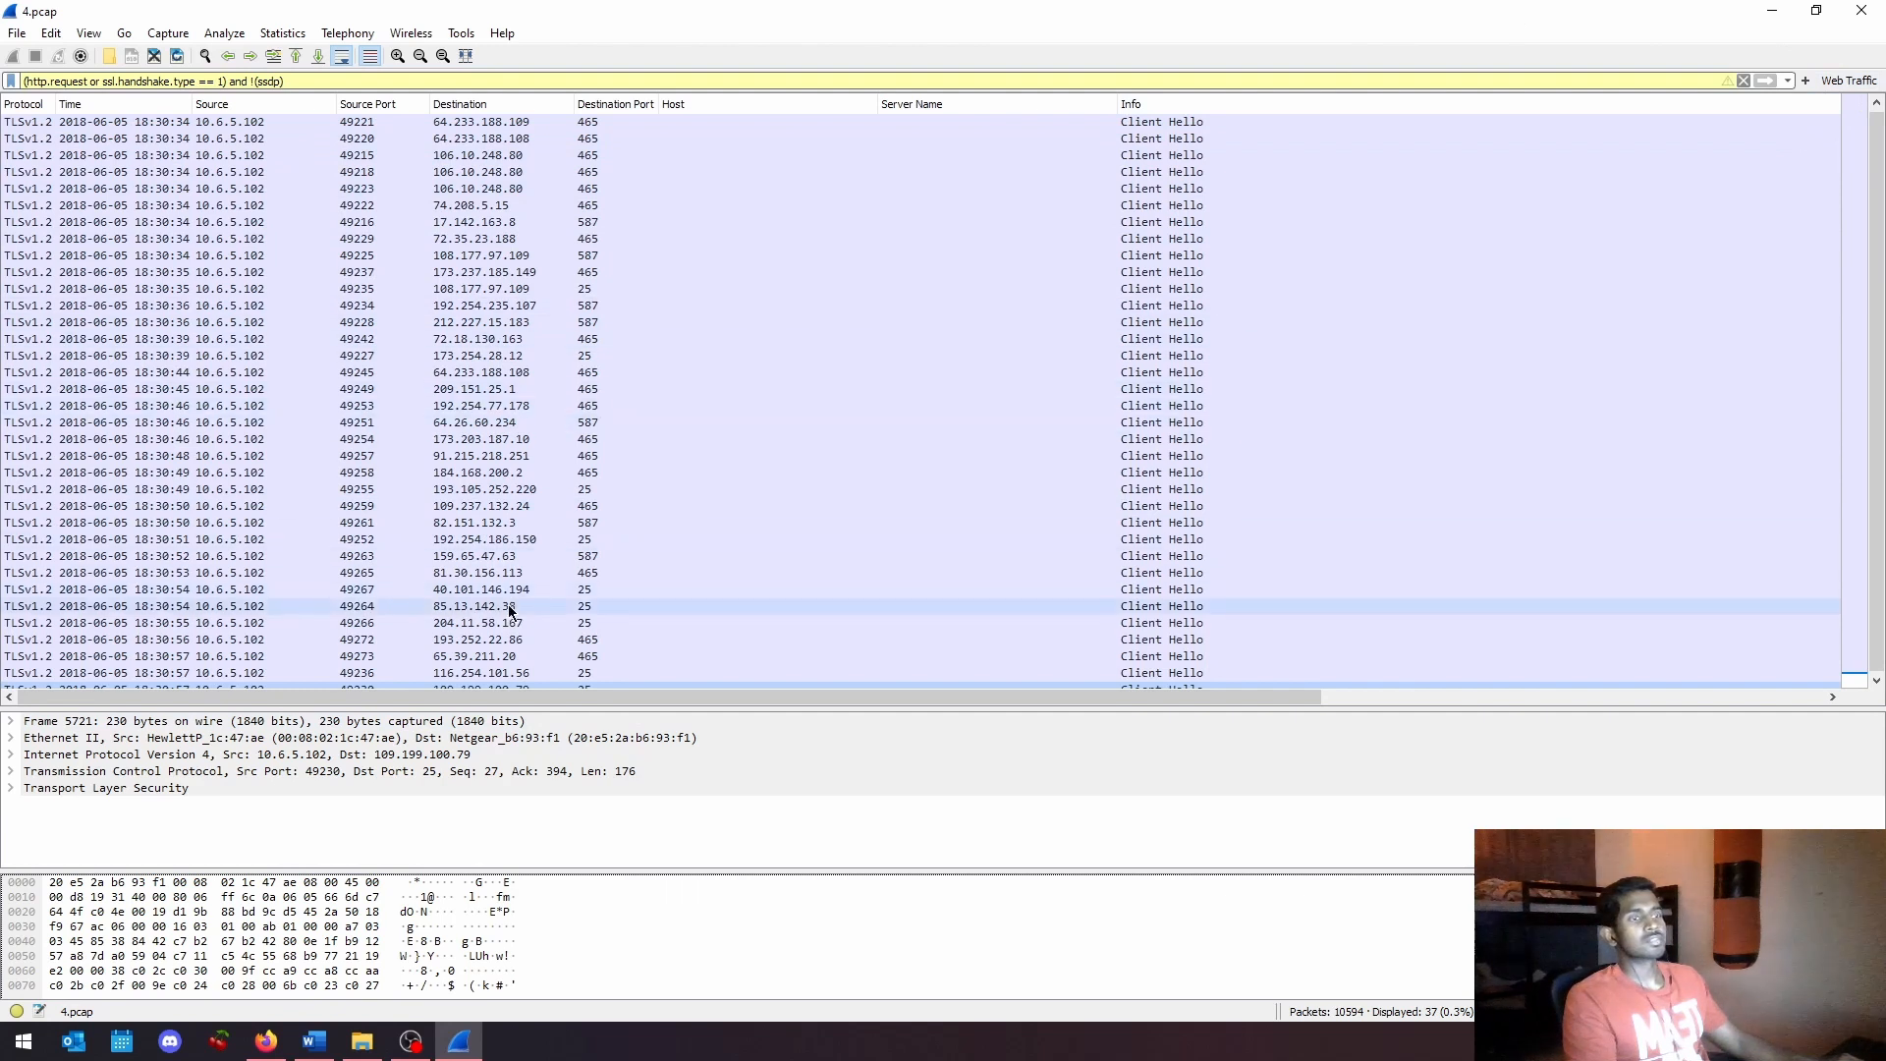